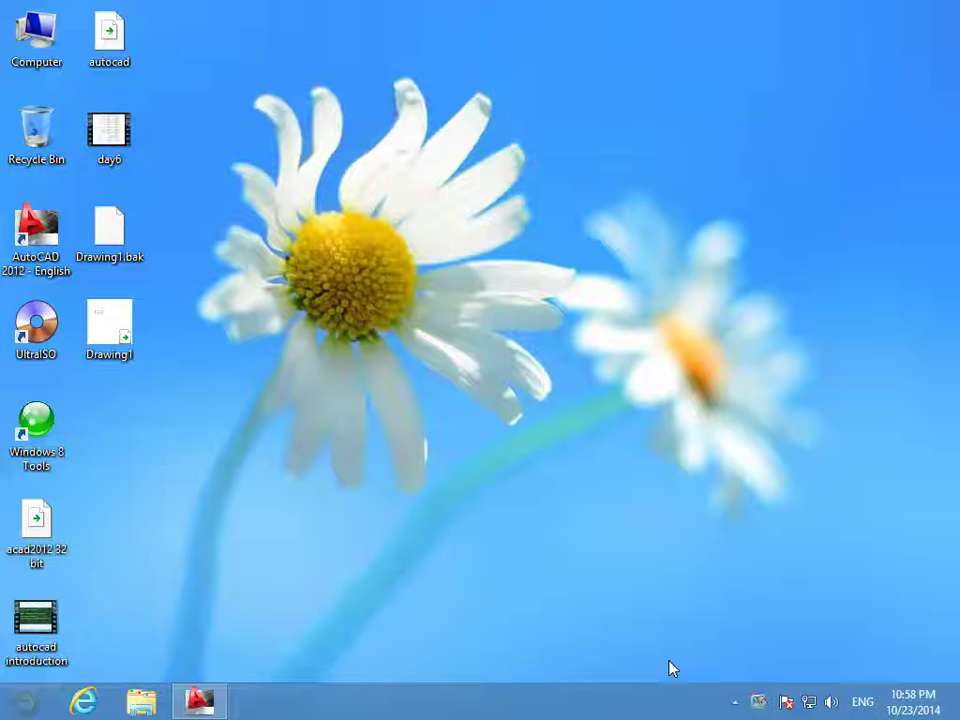
# - Highlight the Layer / LA and Scale / SC entries in the PDF command table
pyautogui.click(213, 704)
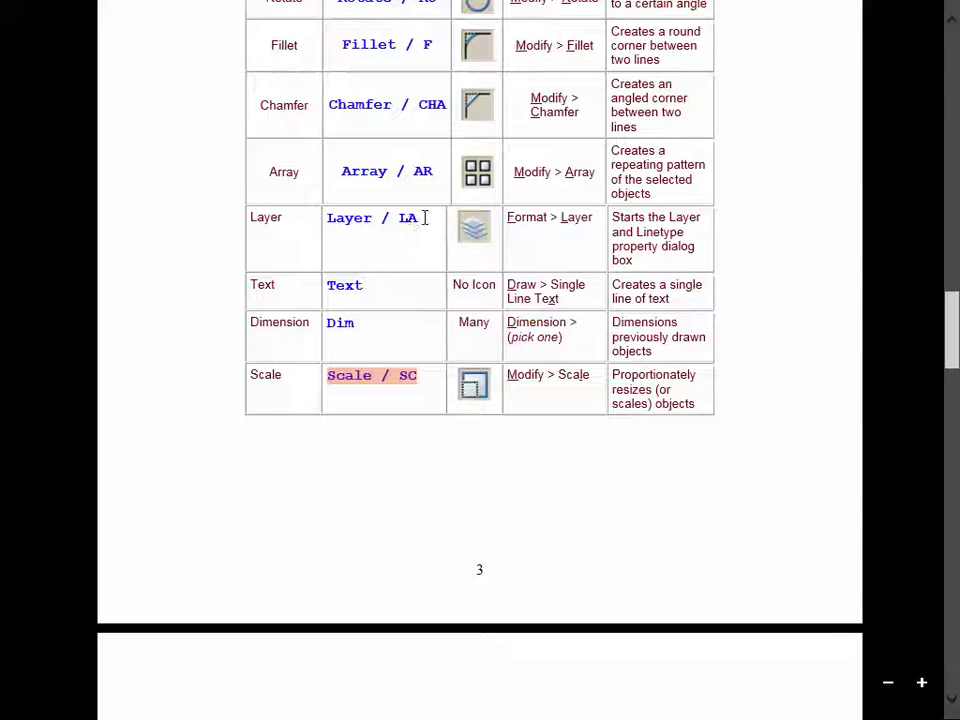
pyautogui.moveTo(423, 217); pyautogui.dragTo(347, 222)
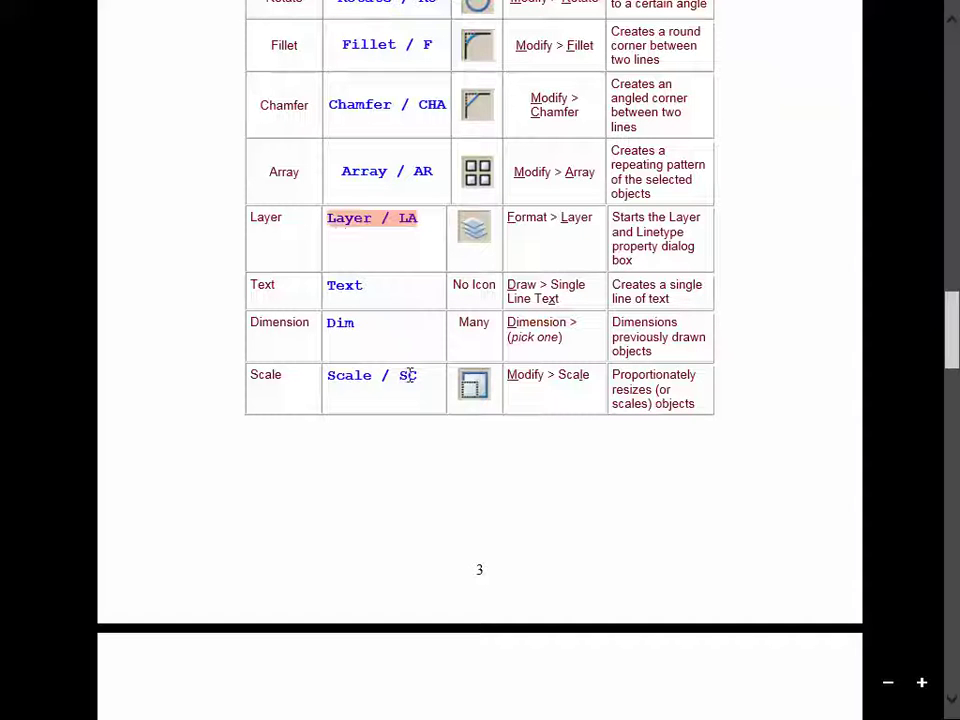
pyautogui.moveTo(418, 376); pyautogui.dragTo(331, 381)
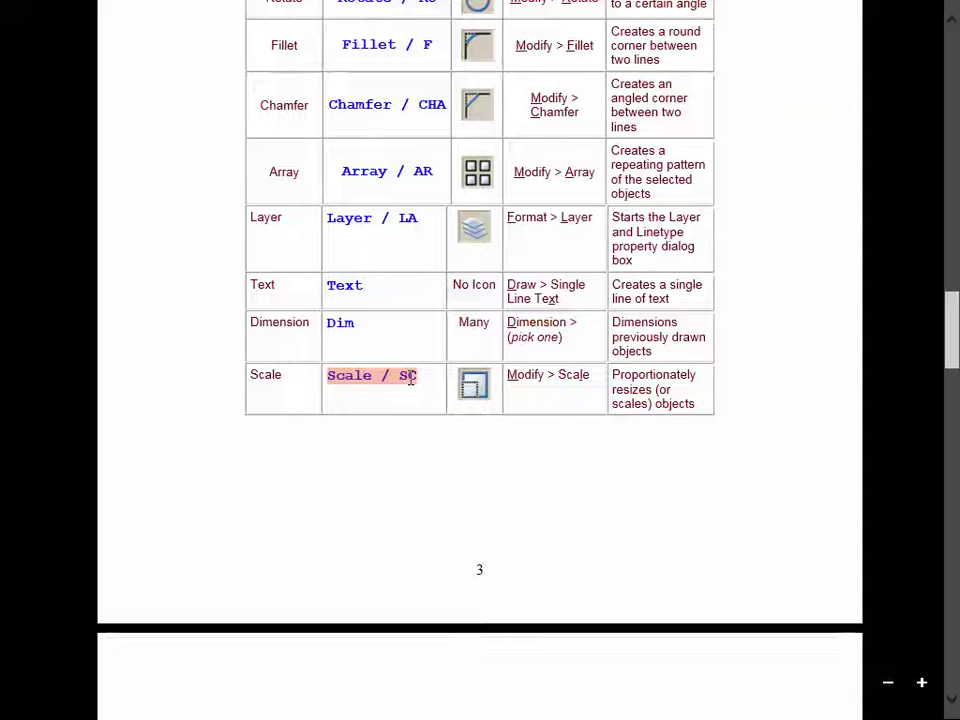
# - Draw a horizontal line with Ortho turned on
pyautogui.click(6, 8)
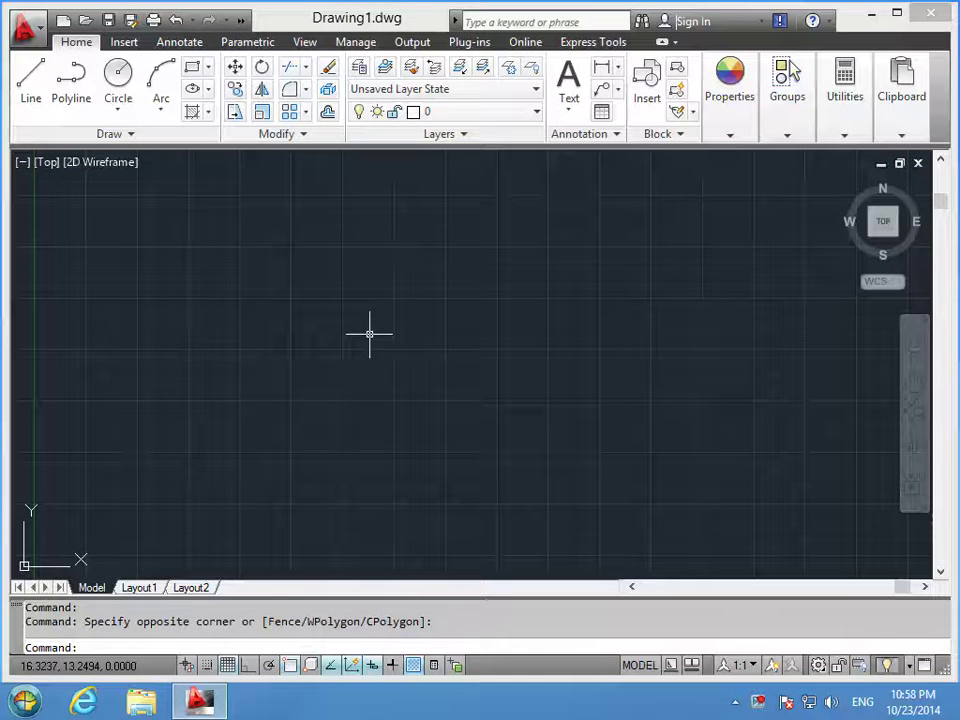
pyautogui.write('l')
pyautogui.press('Return')
pyautogui.click(304, 272)
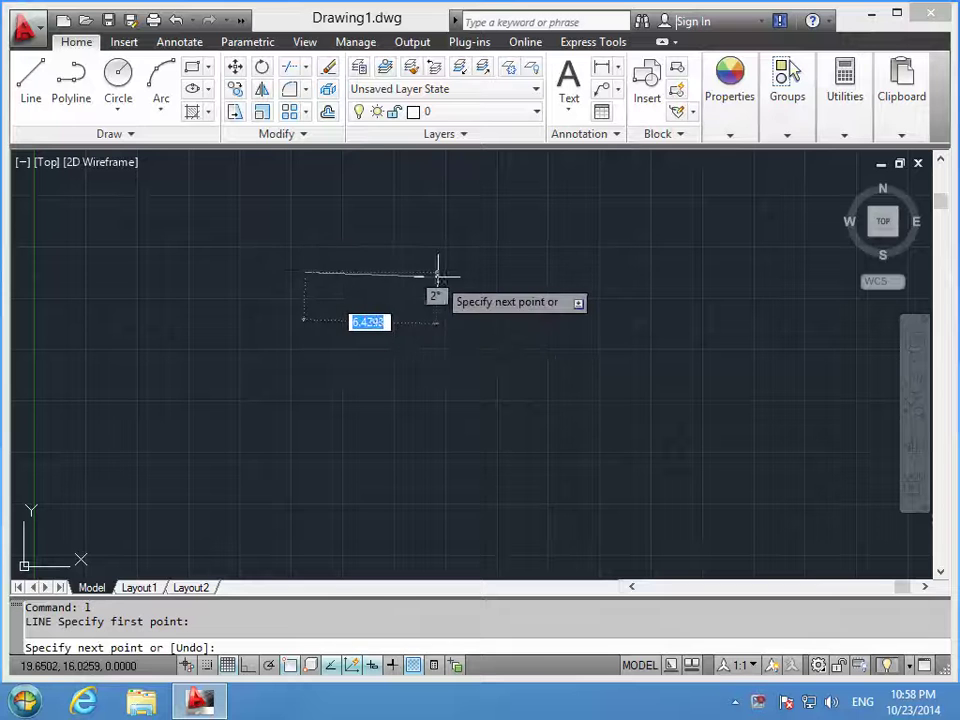
pyautogui.press('F8')
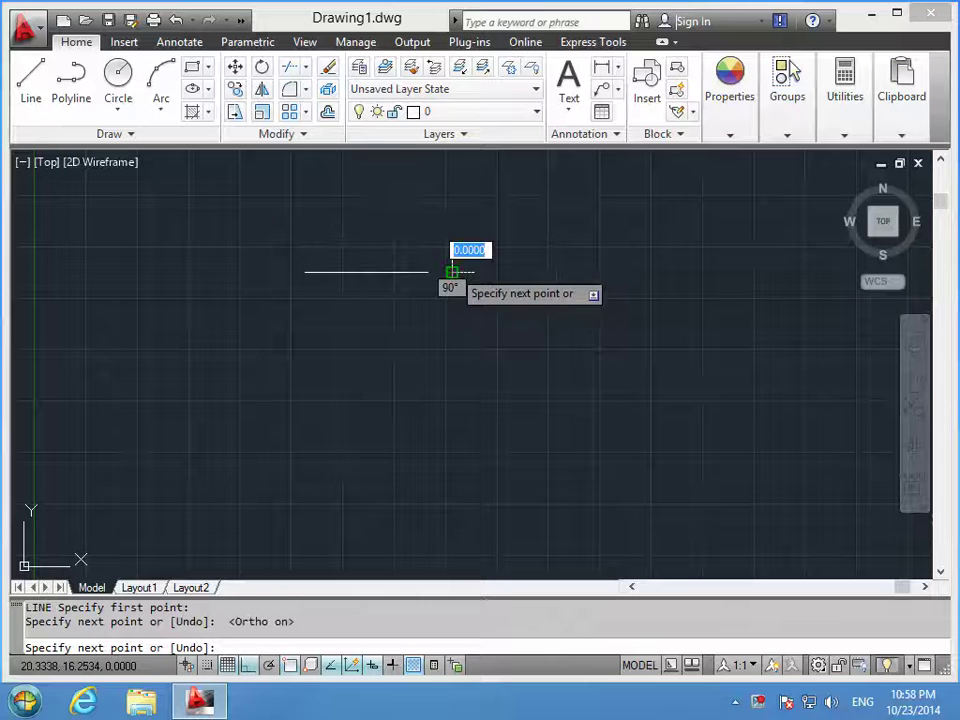
pyautogui.click(452, 272)
pyautogui.press('Return')
# - Draw a circle centred below the line
pyautogui.write('c')
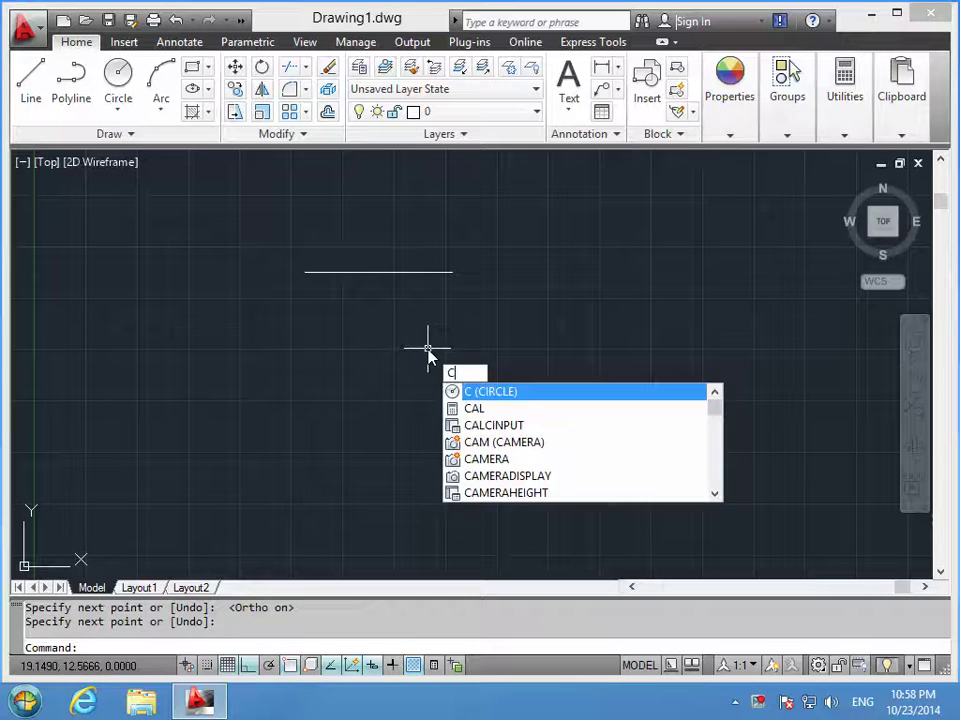
pyautogui.press('Return')
pyautogui.click(342, 357)
pyautogui.click(418, 358)
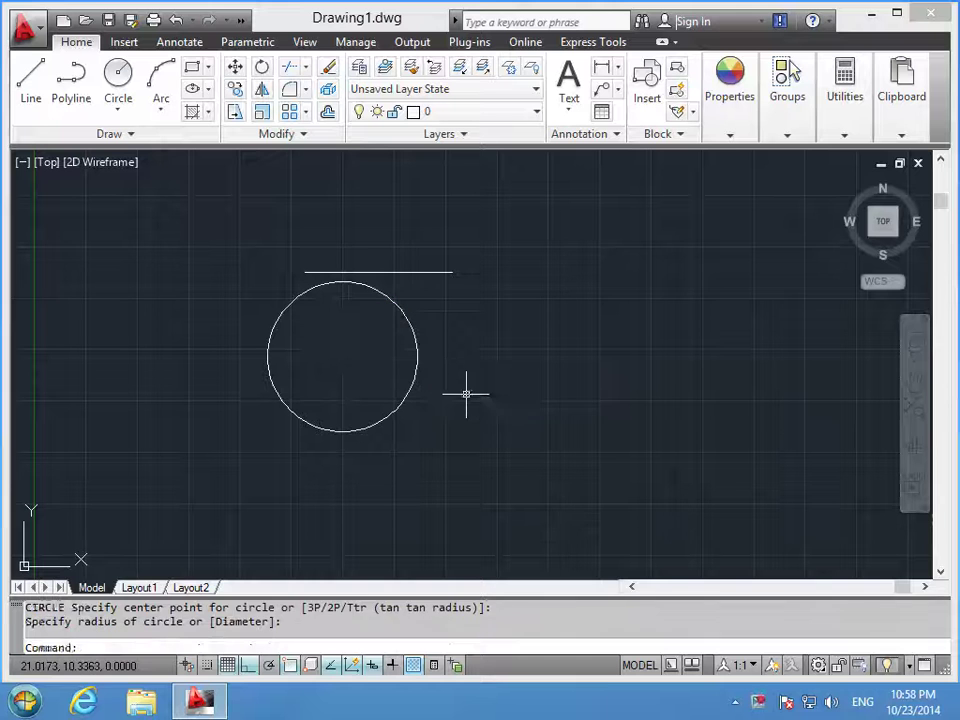
pyautogui.press('Return')
pyautogui.press('Escape')
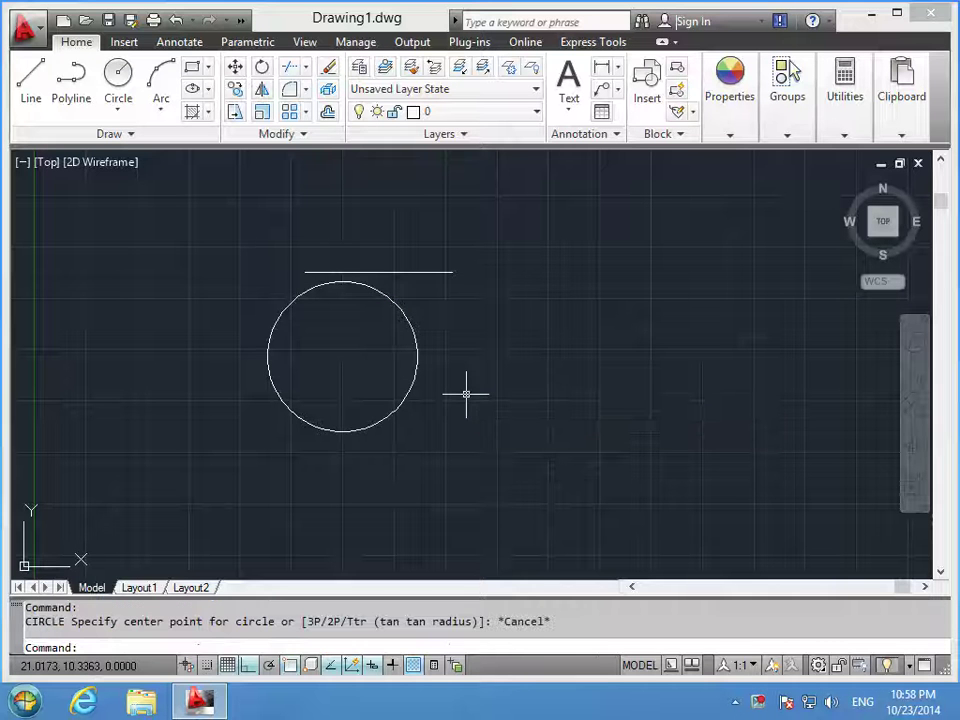
# - Draw a small rectangle below the circle
pyautogui.write('rec')
pyautogui.press('Return')
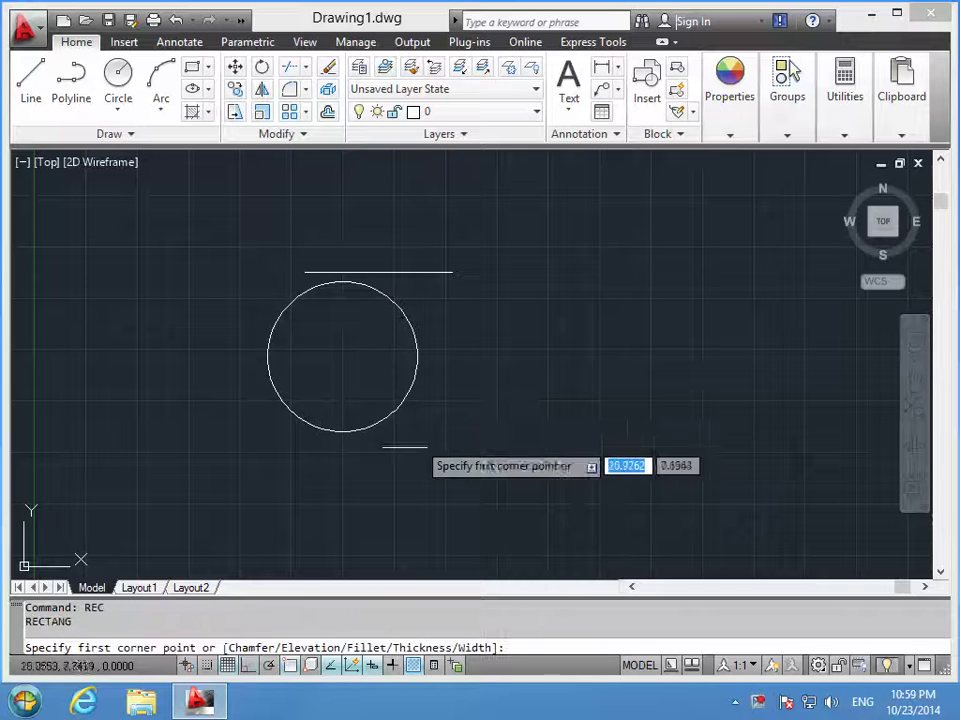
pyautogui.click(423, 450)
pyautogui.click(444, 488)
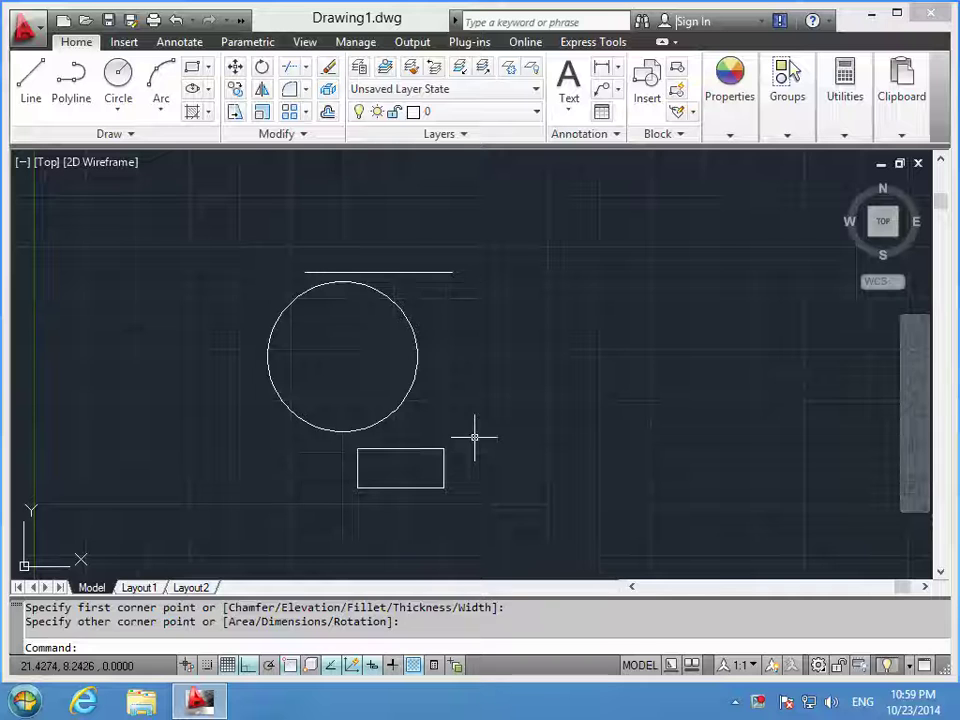
pyautogui.press('Escape')
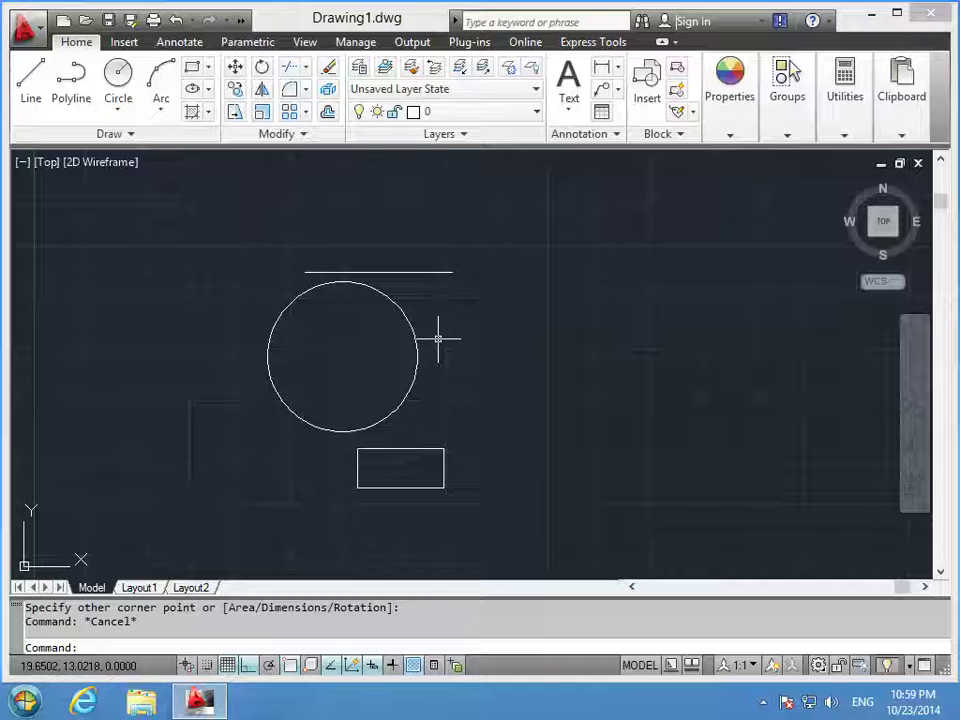
# - Scale the horizontal line by a factor of 2 about its right endpoint
pyautogui.write('s')
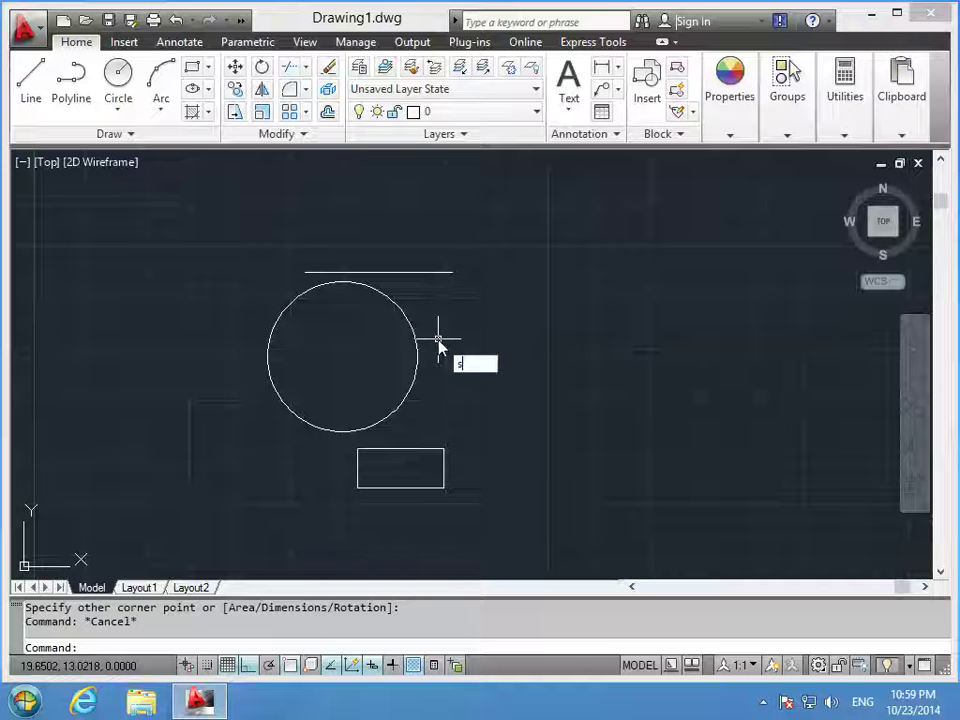
pyautogui.write('c')
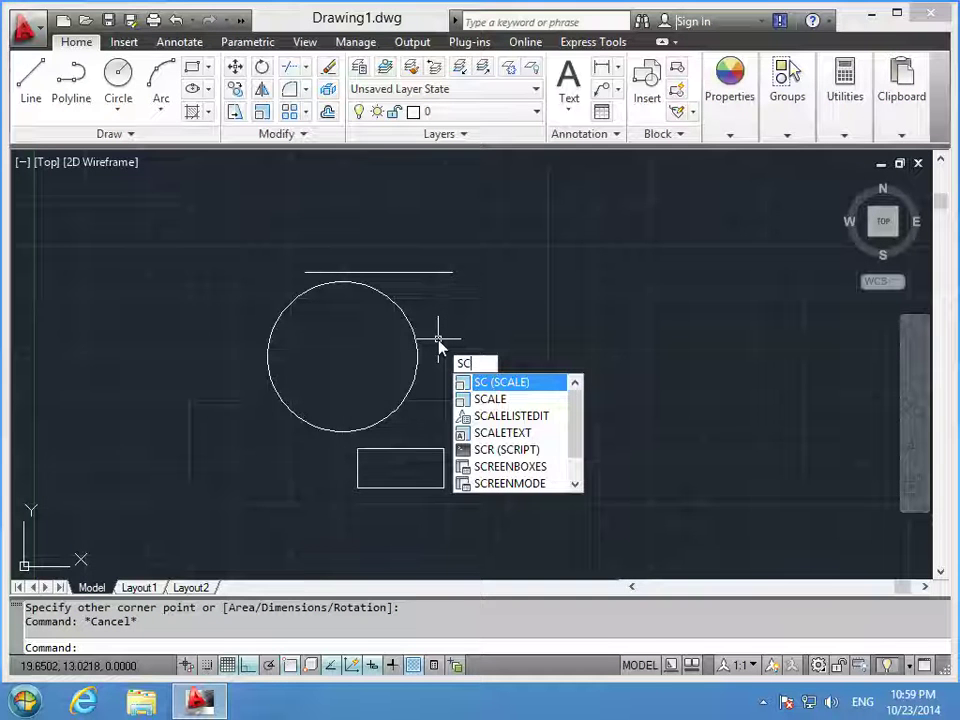
pyautogui.press('Return')
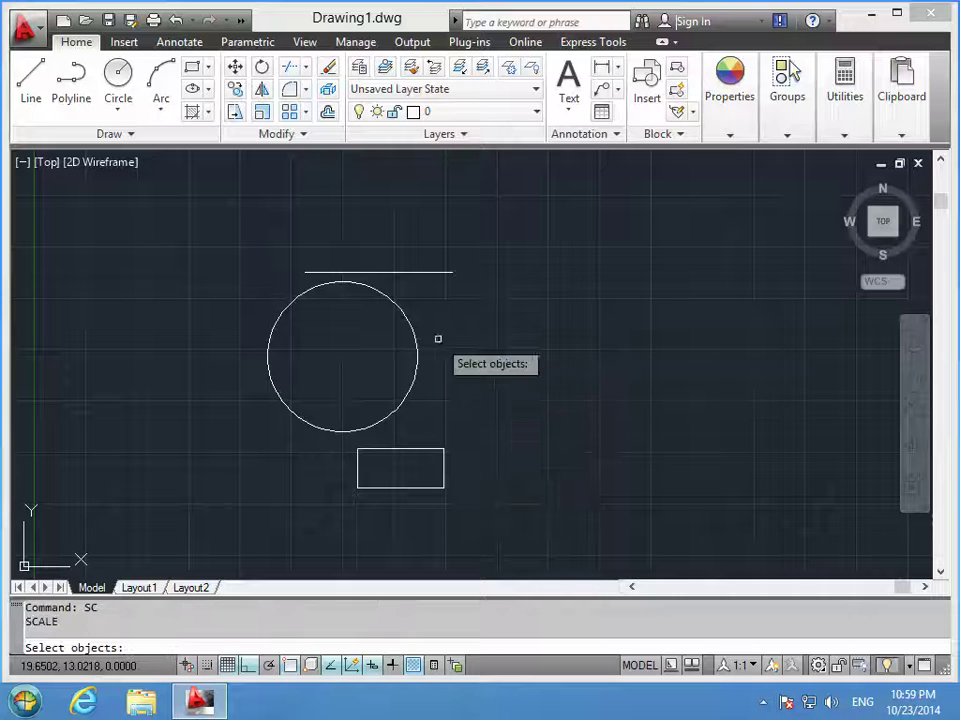
pyautogui.click(435, 272)
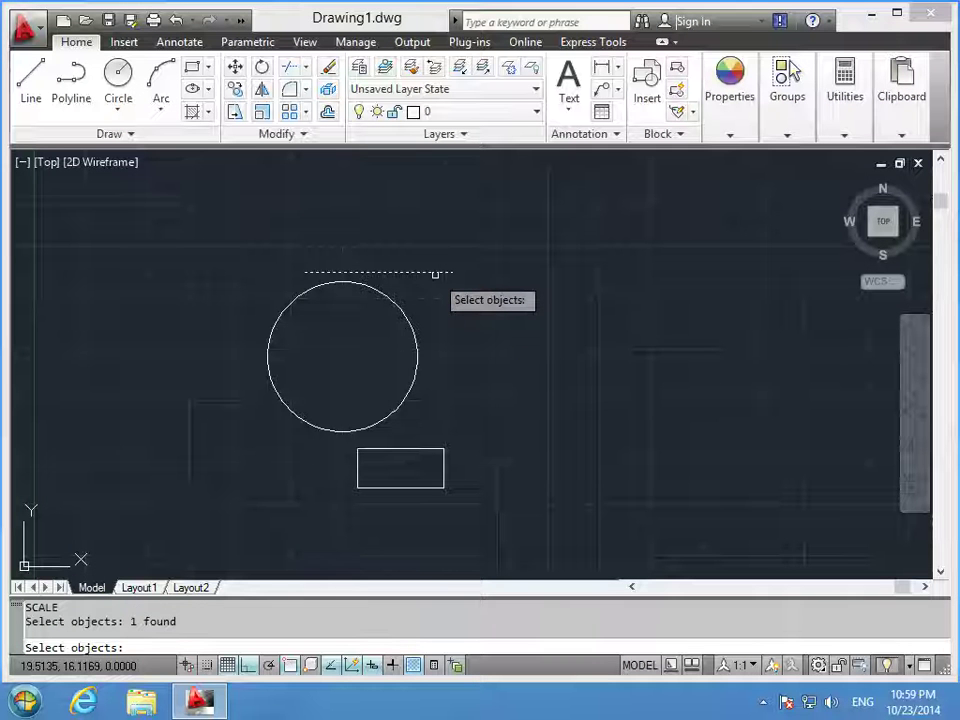
pyautogui.press('Return')
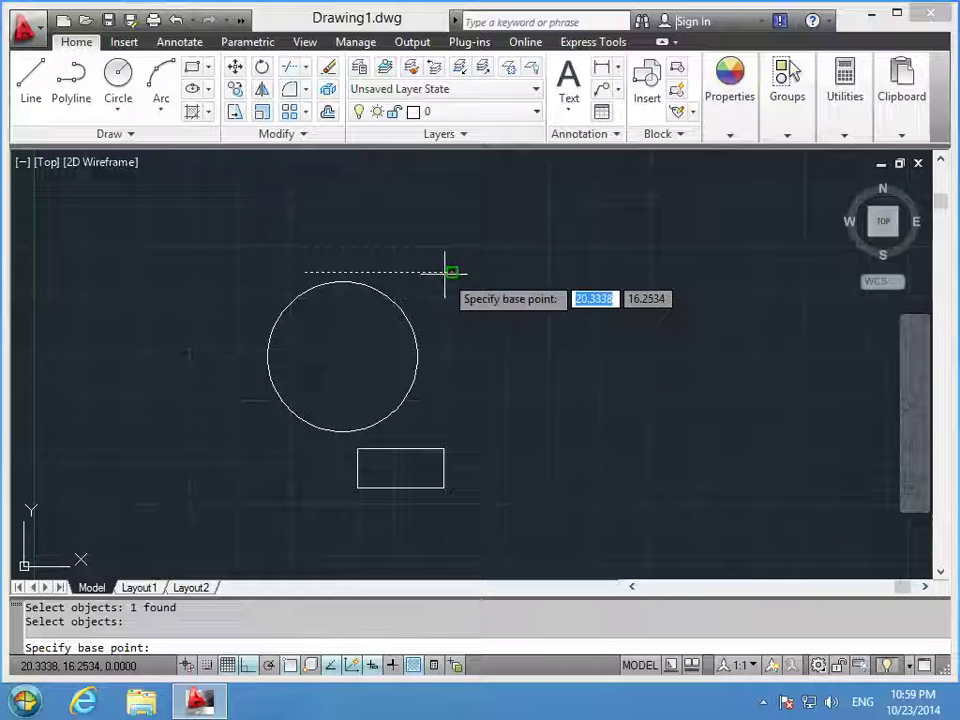
pyautogui.click(446, 272)
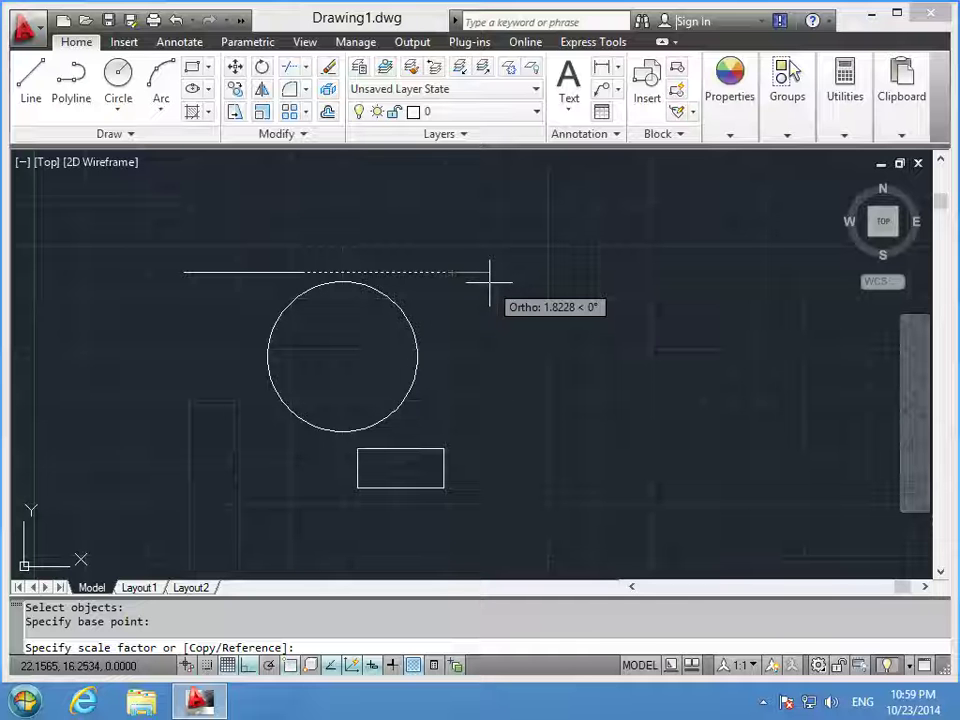
pyautogui.write('2')
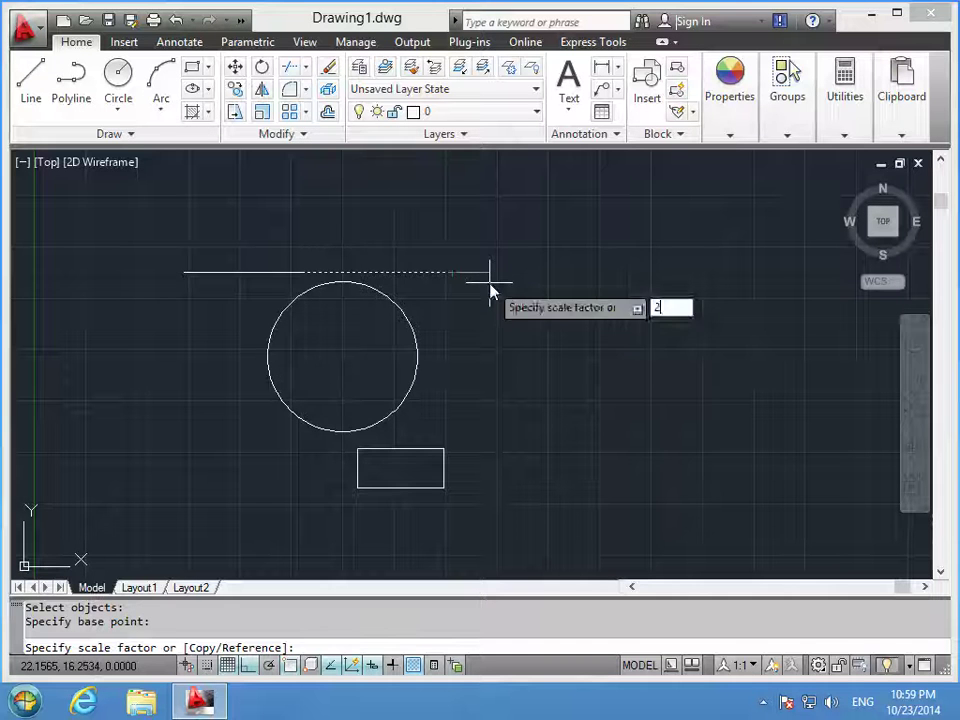
pyautogui.press('Return')
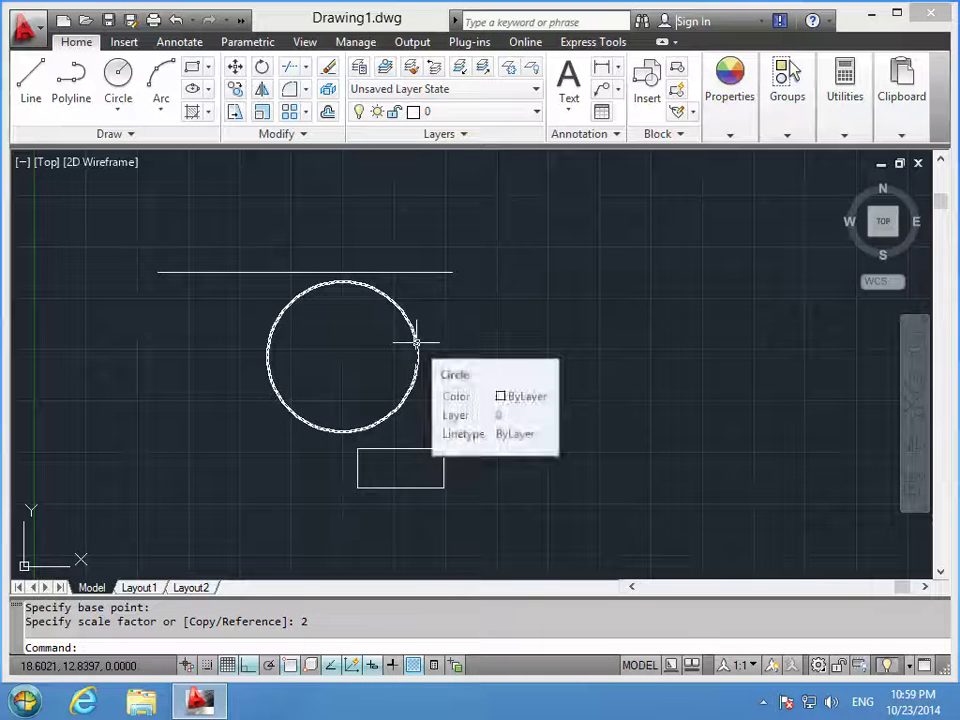
# - Move the circle to the right by dragging its centre grip
pyautogui.click(416, 342)
pyautogui.click(342, 357)
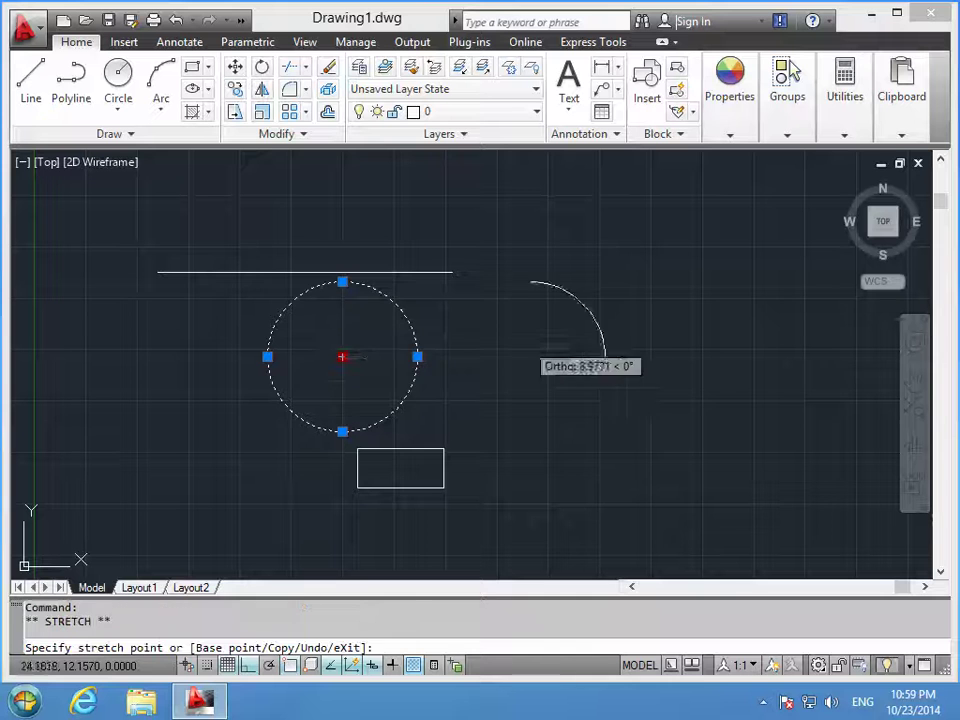
pyautogui.click(595, 357)
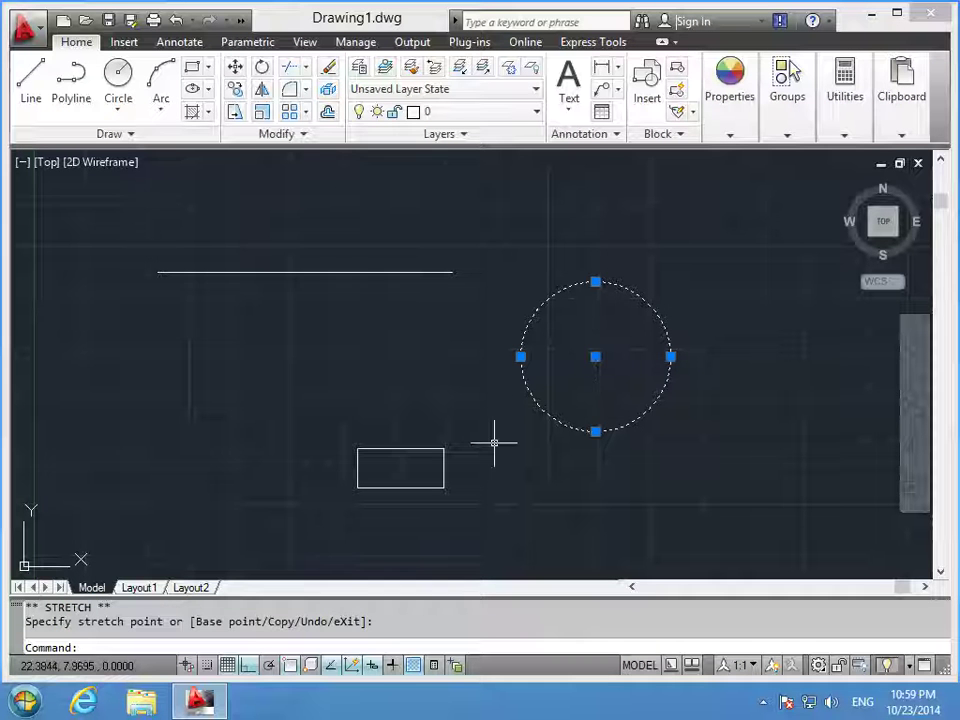
pyautogui.press('Escape')
pyautogui.write('sc')
pyautogui.press('Return')
pyautogui.press('Escape')
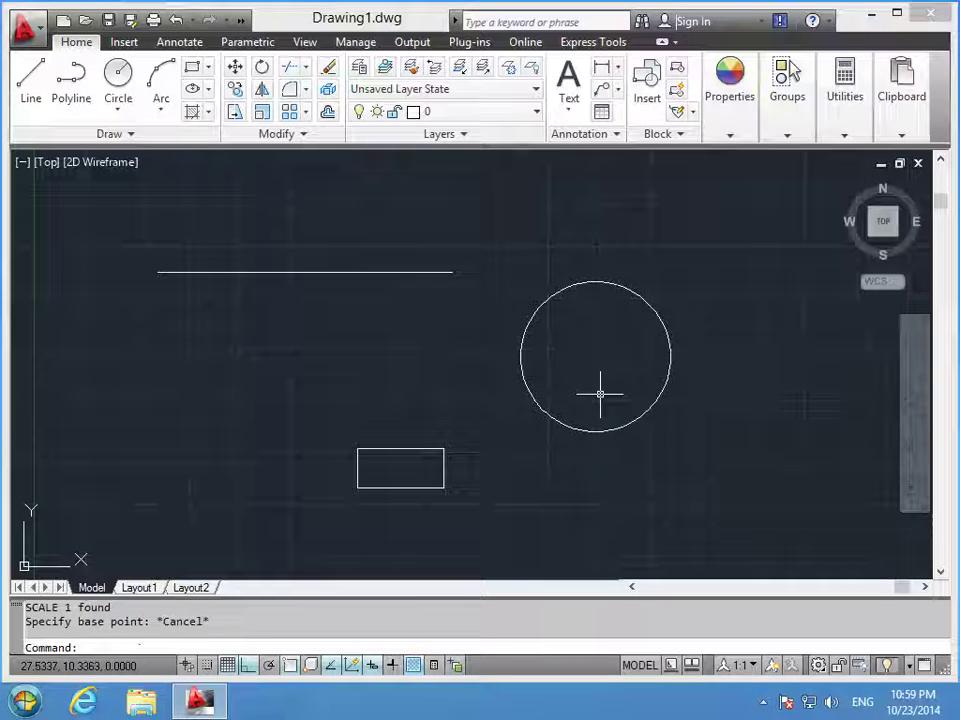
pyautogui.press('Escape')
# - Scale the circle by a factor of 2 about its centre
pyautogui.write('sc')
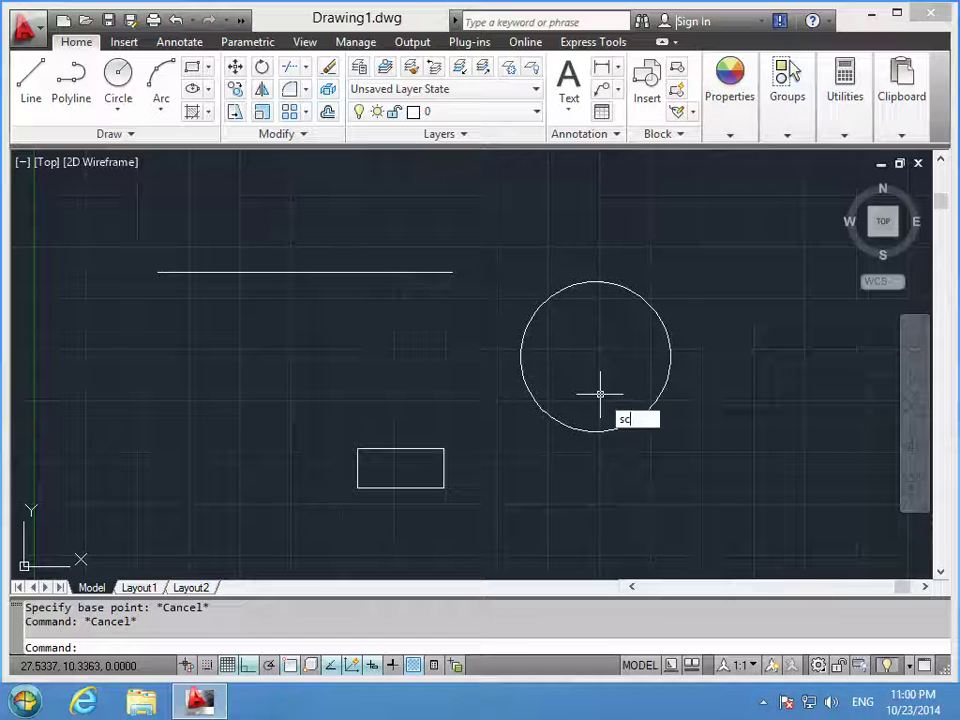
pyautogui.press('Return')
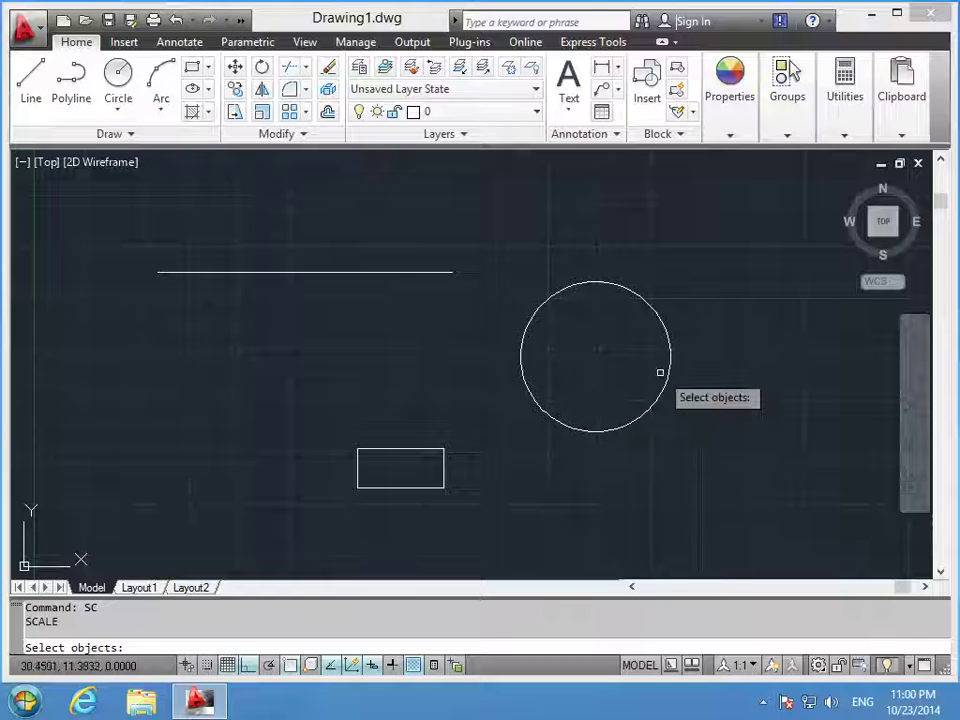
pyautogui.click(666, 375)
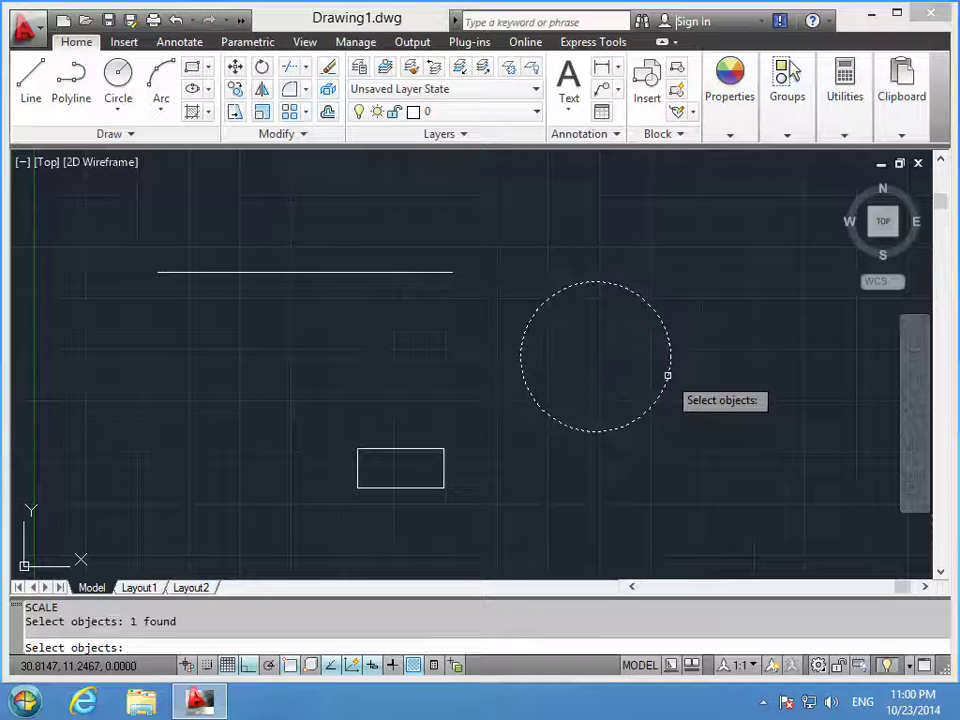
pyautogui.press('Return')
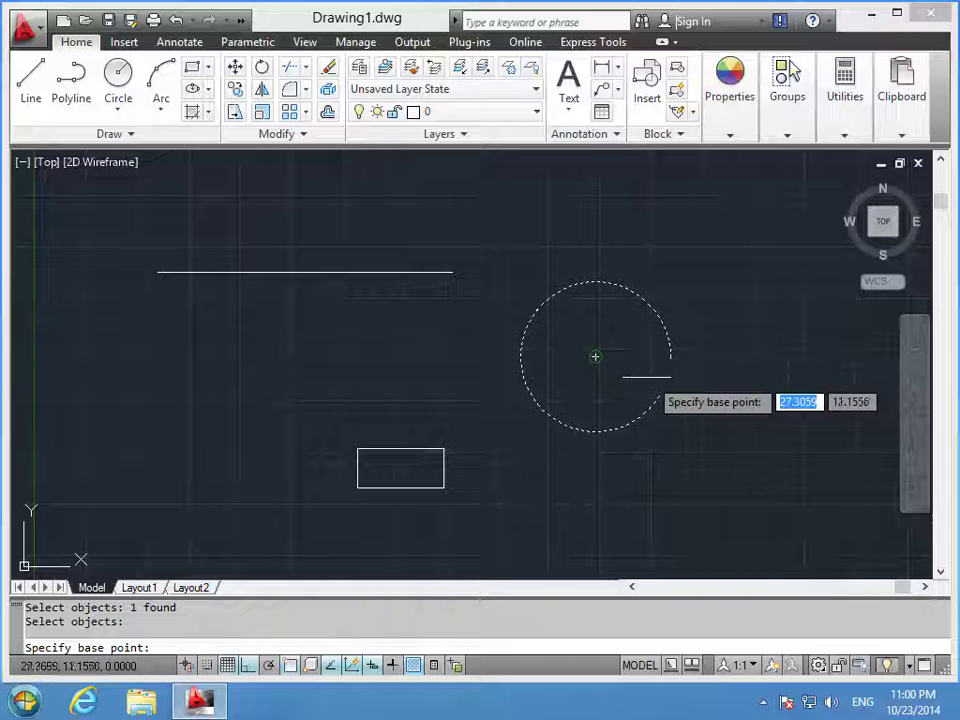
pyautogui.click(595, 357)
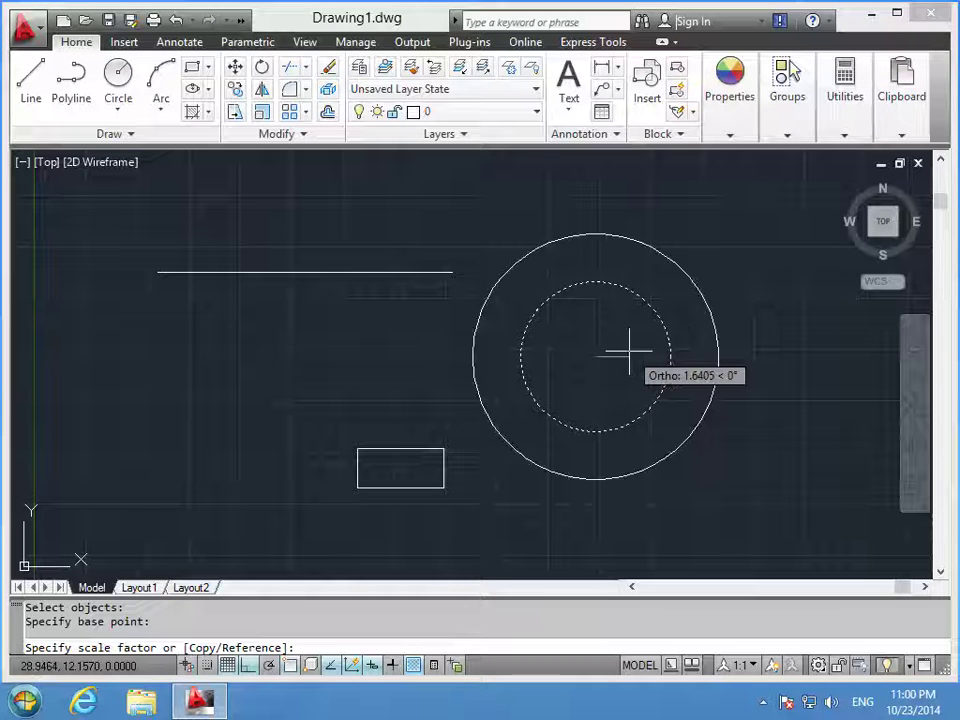
pyautogui.write('2')
pyautogui.press('Return')
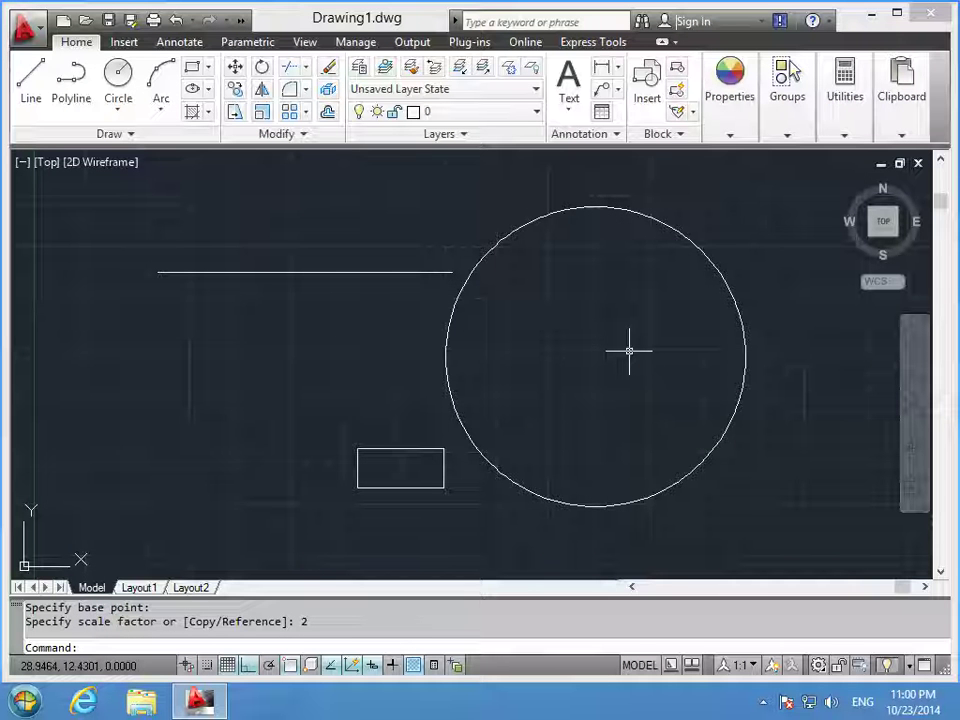
pyautogui.click(384, 449)
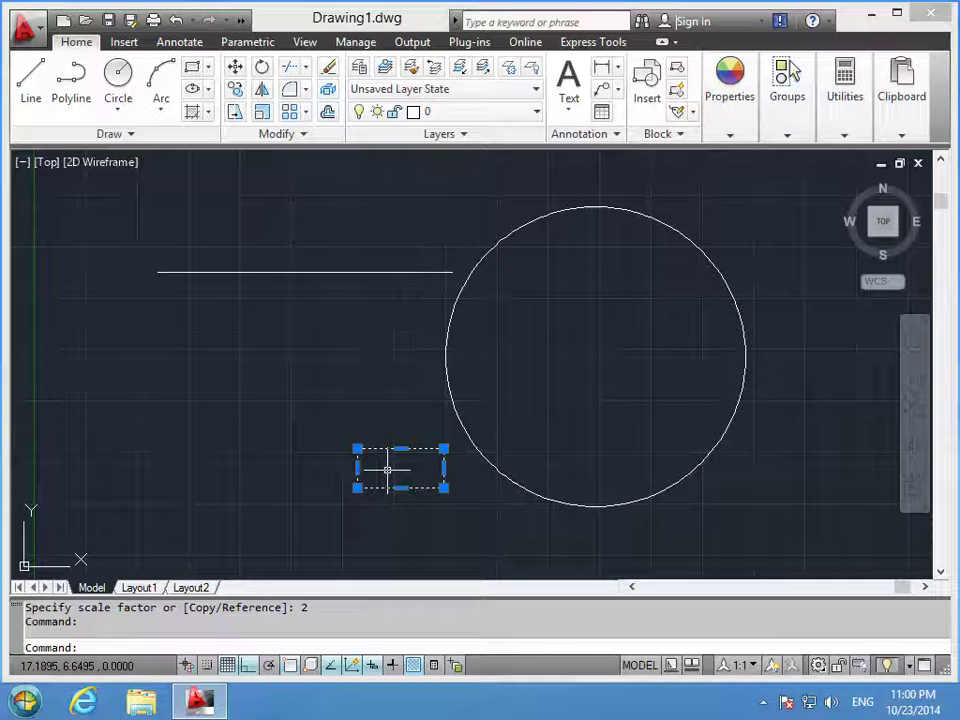
pyautogui.press('Escape')
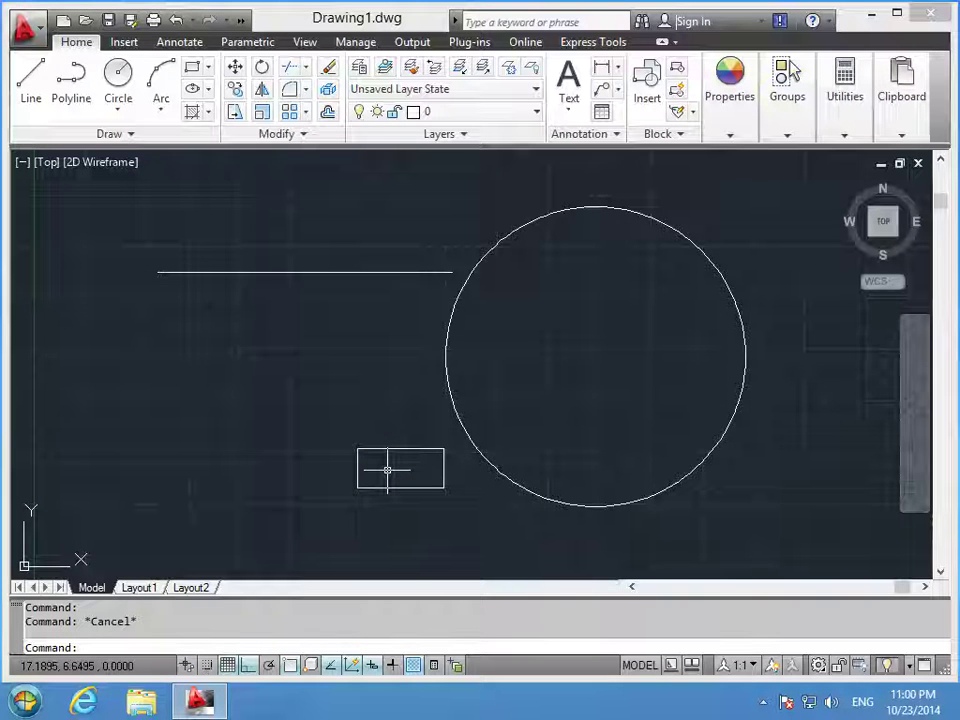
# - Scale the rectangle by 2 about its top-left corner so it overlaps the circle
pyautogui.write('sc')
pyautogui.press('Return')
pyautogui.click(392, 449)
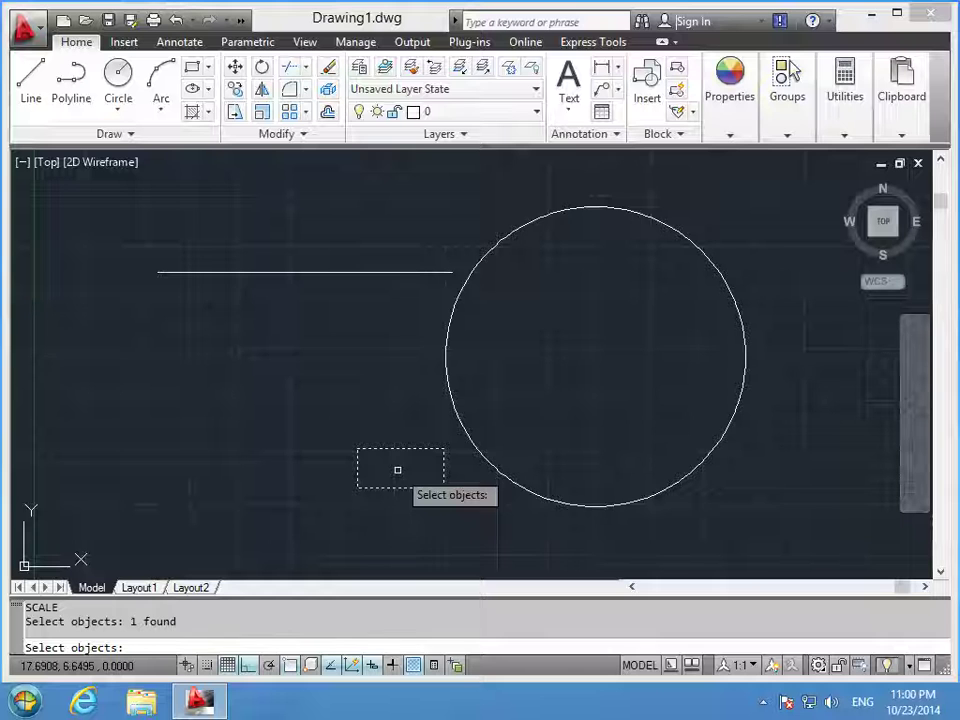
pyautogui.press('Return')
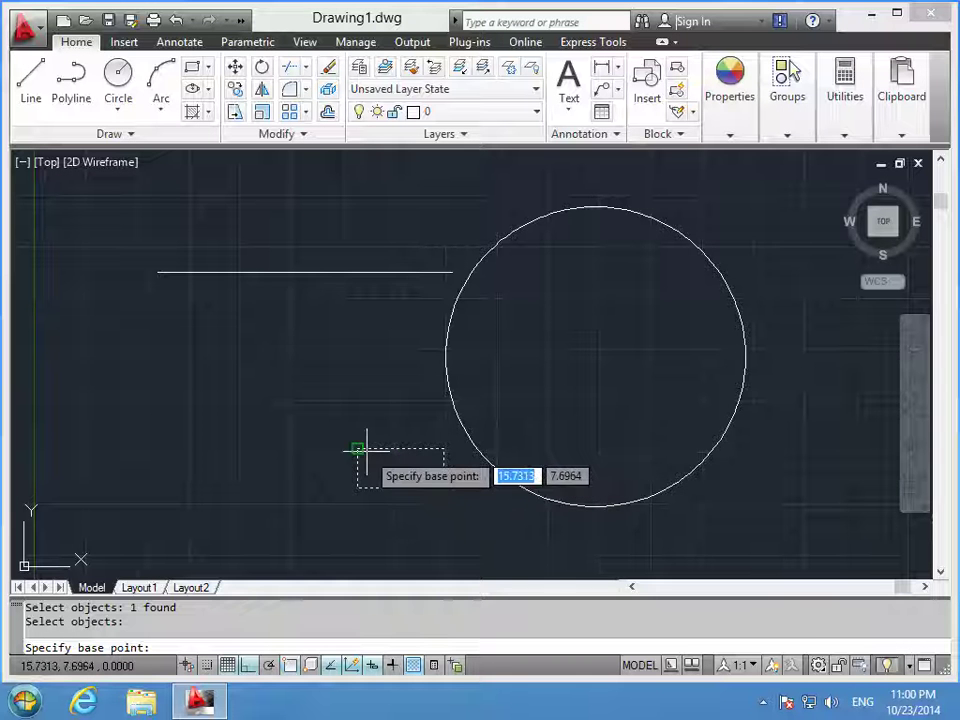
pyautogui.click(358, 449)
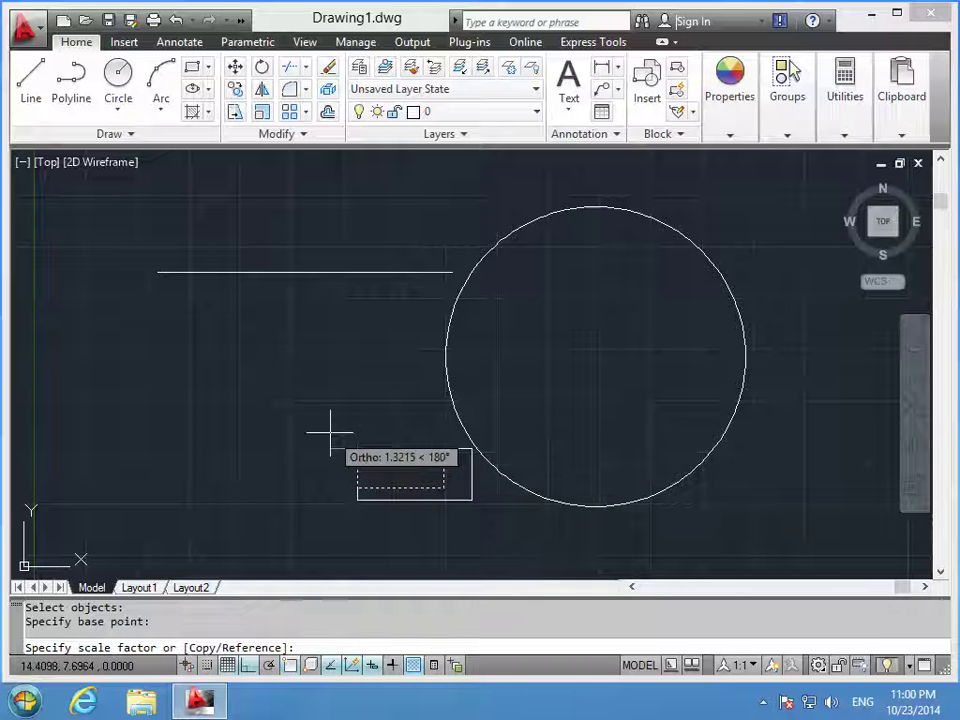
pyautogui.write('2')
pyautogui.press('Return')
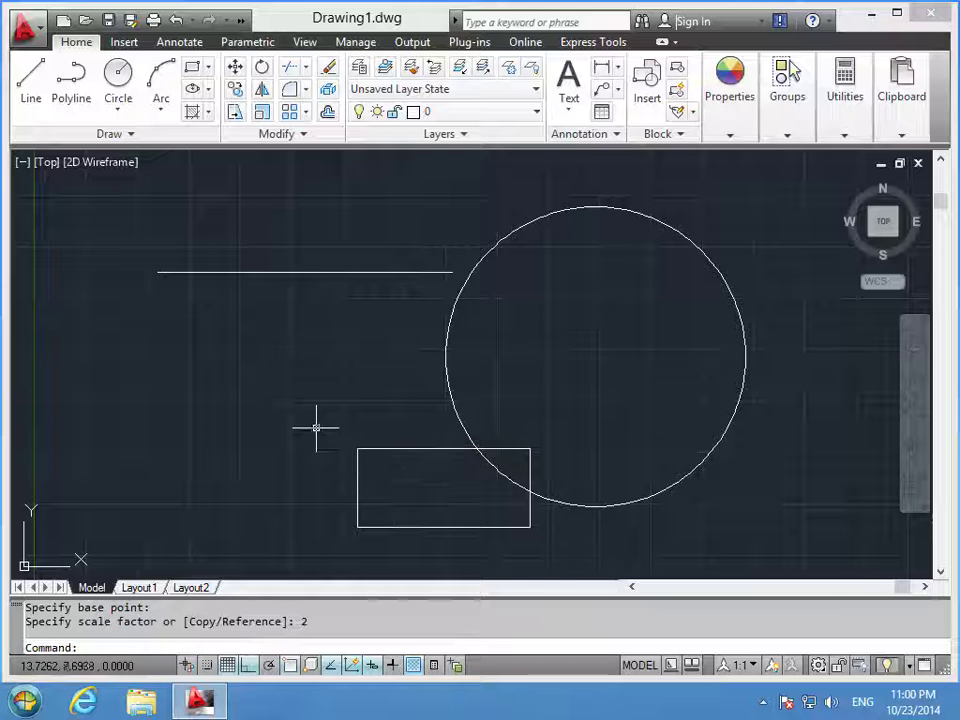
pyautogui.click(403, 451)
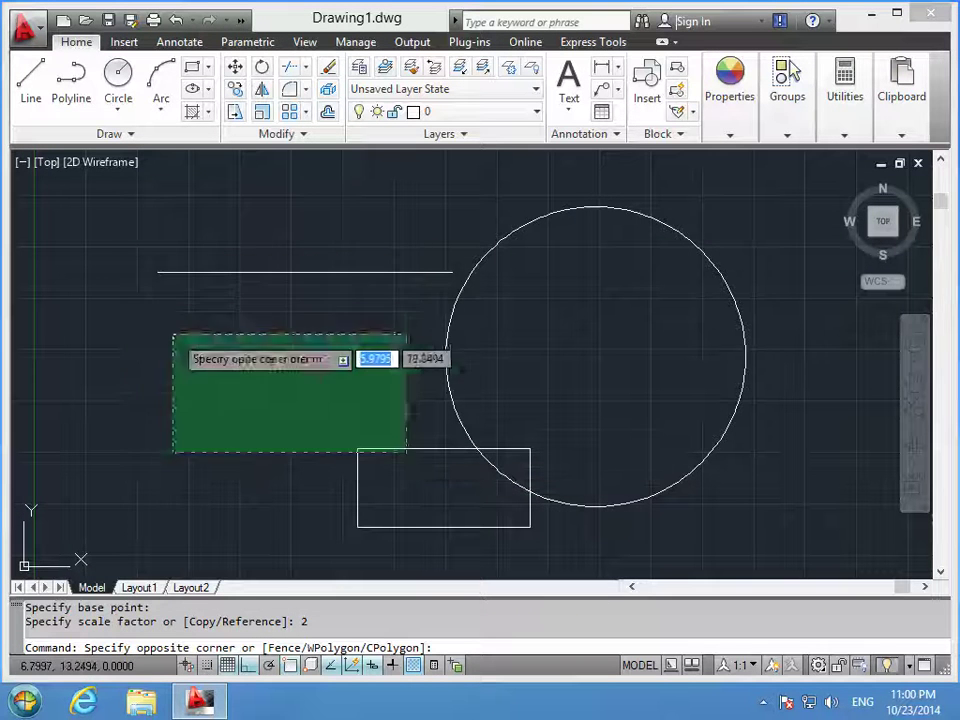
pyautogui.click(176, 334)
pyautogui.press('Escape')
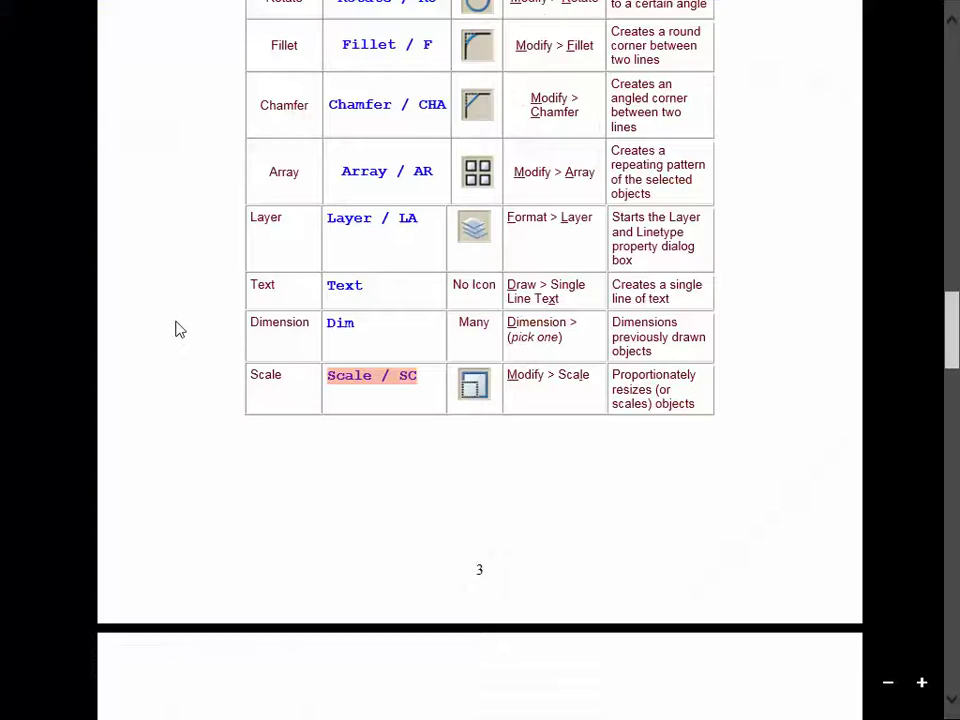
# - Scroll the PDF to the page 3 table listing Move, Copy, Stretch and Scale / SC
pyautogui.scroll(-2, 176, 328)
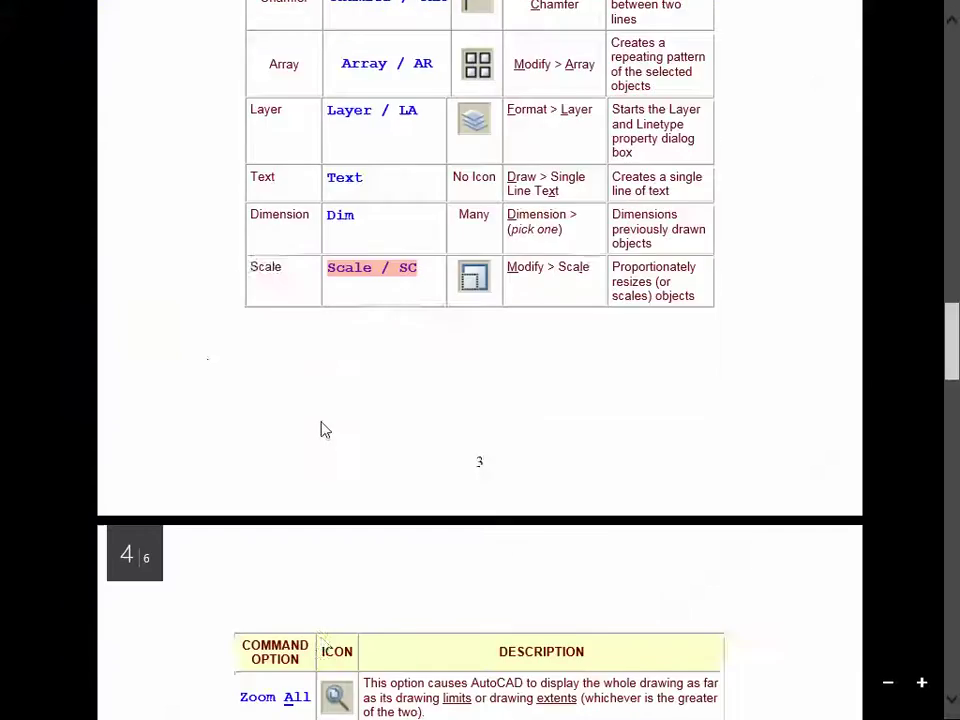
pyautogui.scroll(-3, 321, 429)
pyautogui.scroll(-2, 321, 429)
pyautogui.scroll(5, 321, 428)
pyautogui.scroll(3, 321, 428)
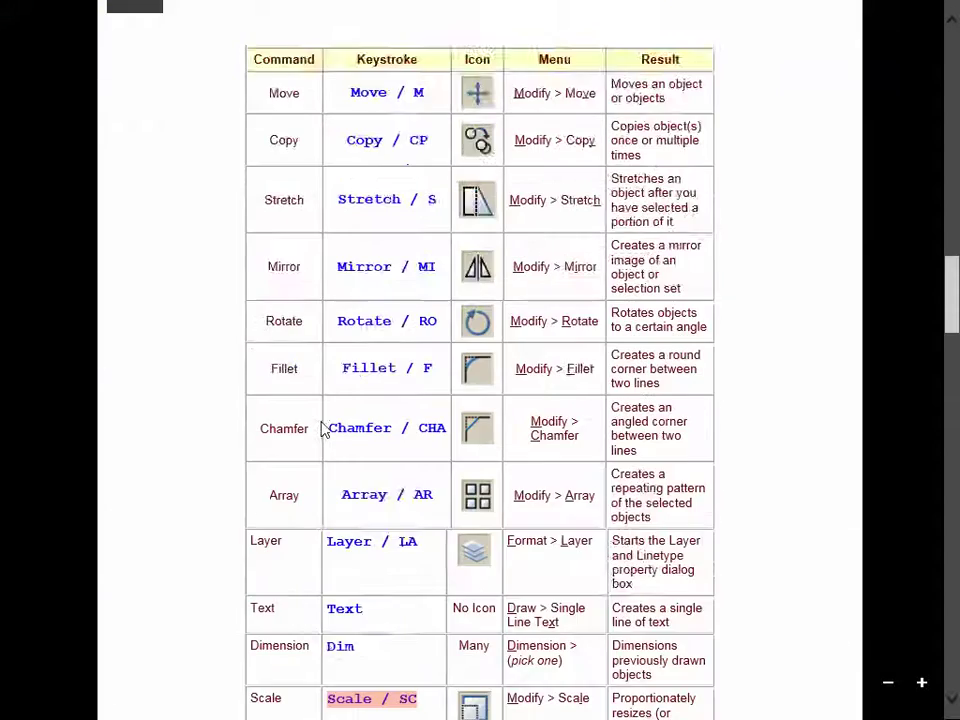
pyautogui.scroll(-2, 314, 402)
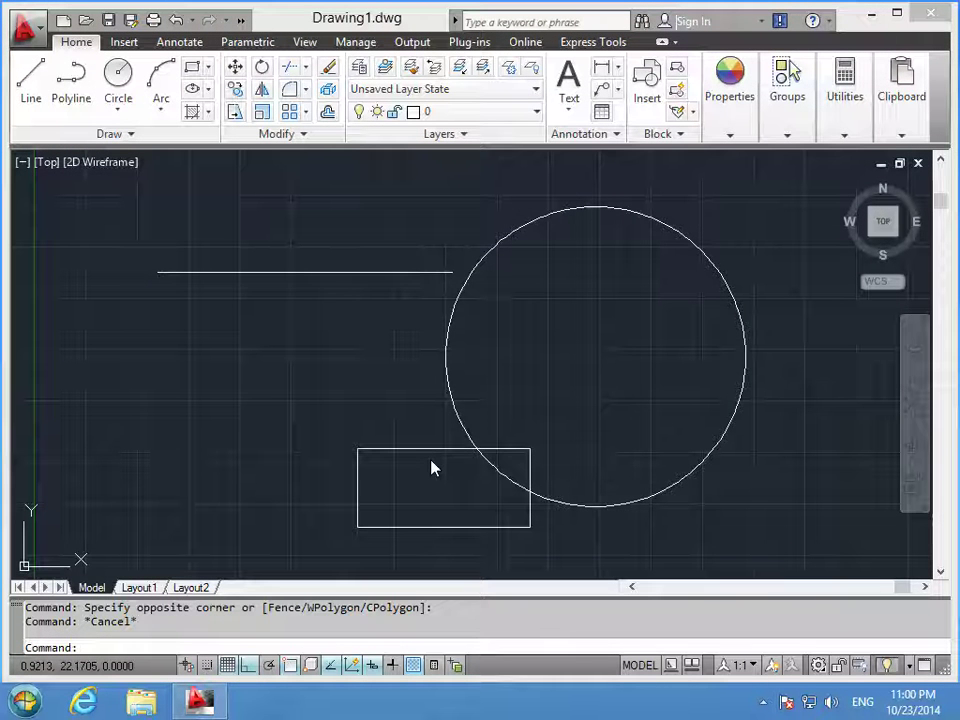
pyautogui.write('z')
pyautogui.press('Return')
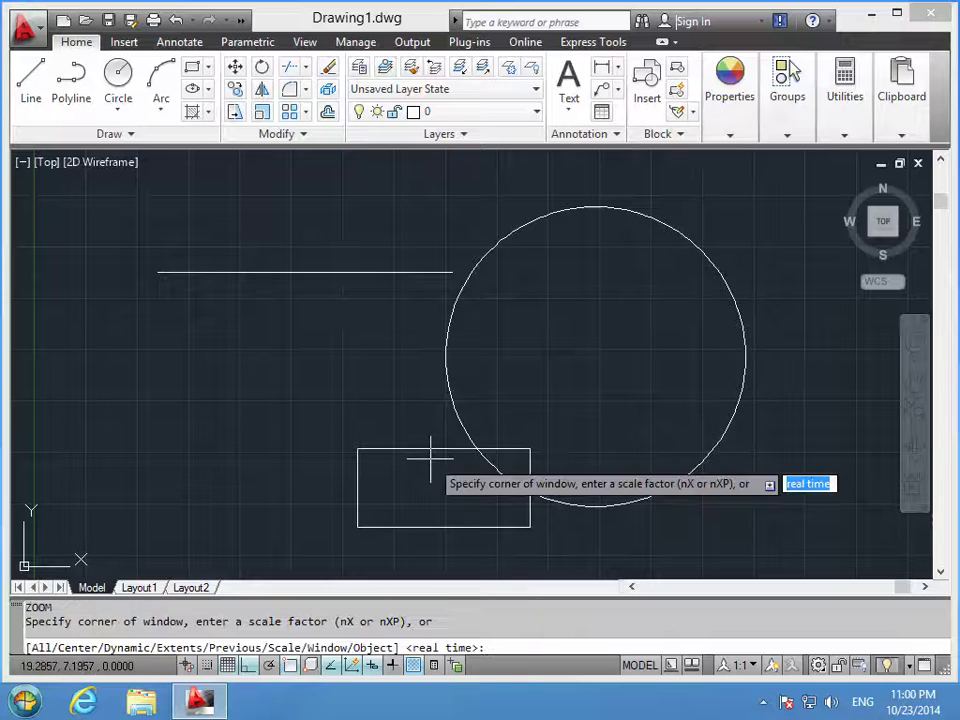
pyautogui.click(532, 428)
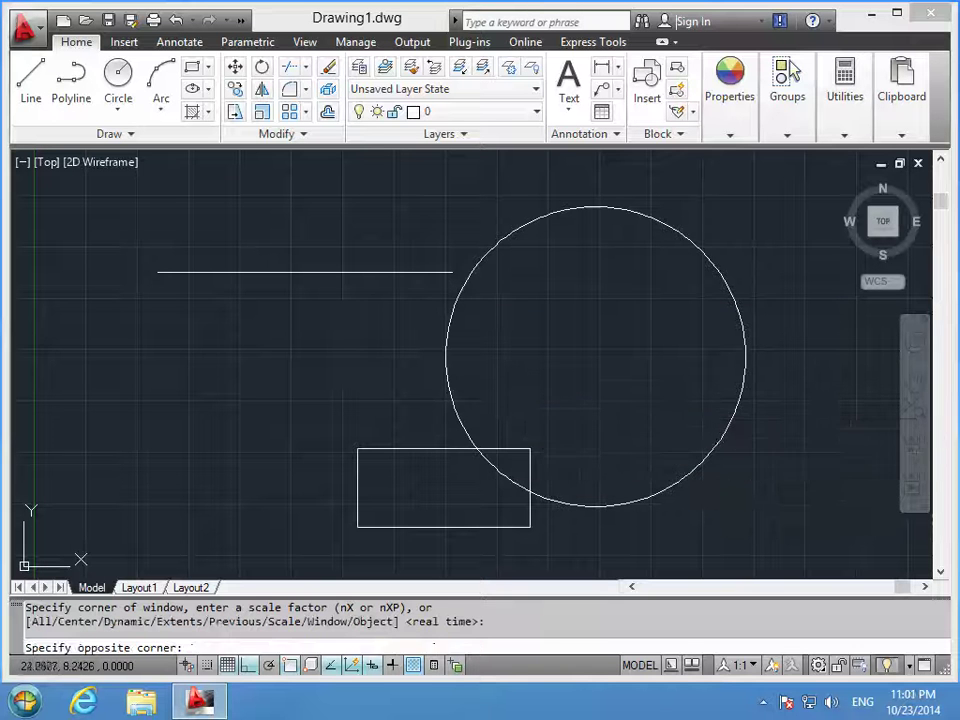
pyautogui.click(328, 546)
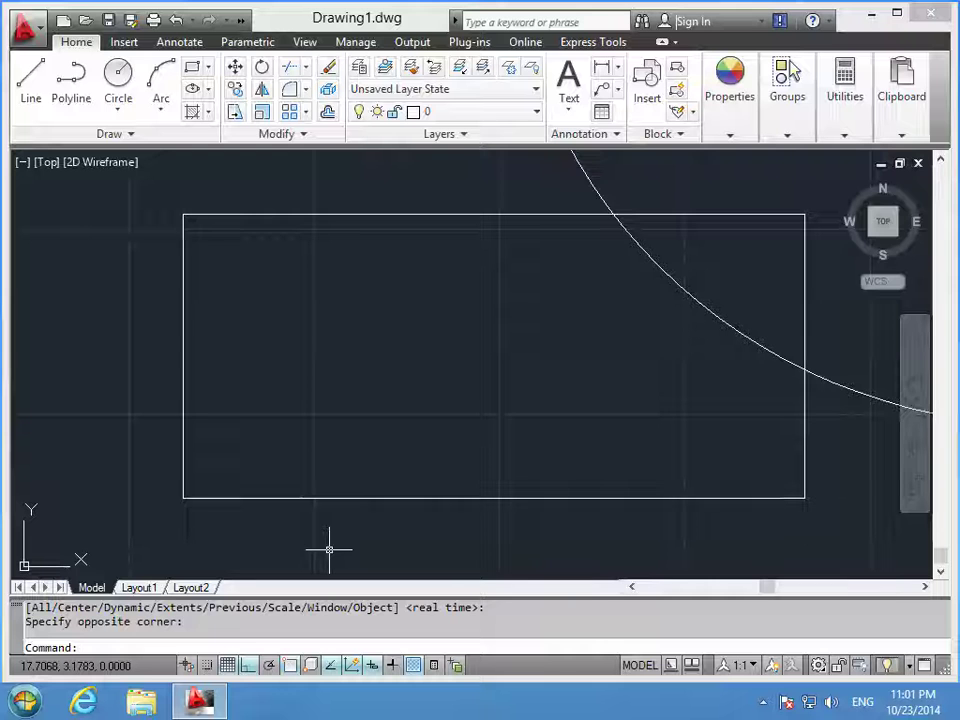
pyautogui.hotkey('ctrl', 'z')
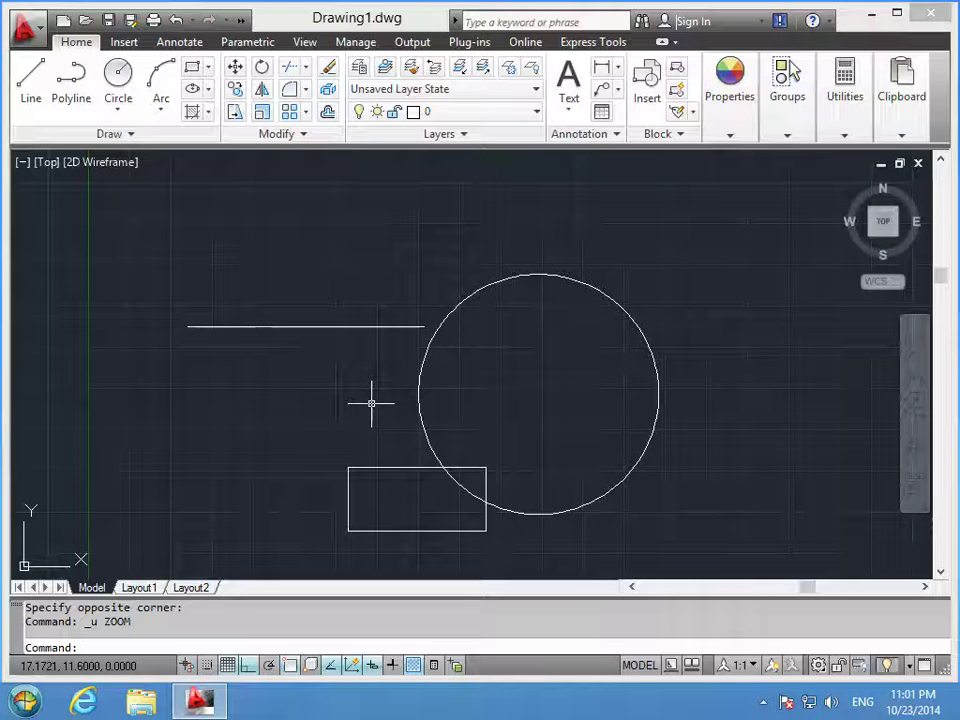
# - Draw a smaller second circle in empty space up and to the right of the drawing
pyautogui.write('z')
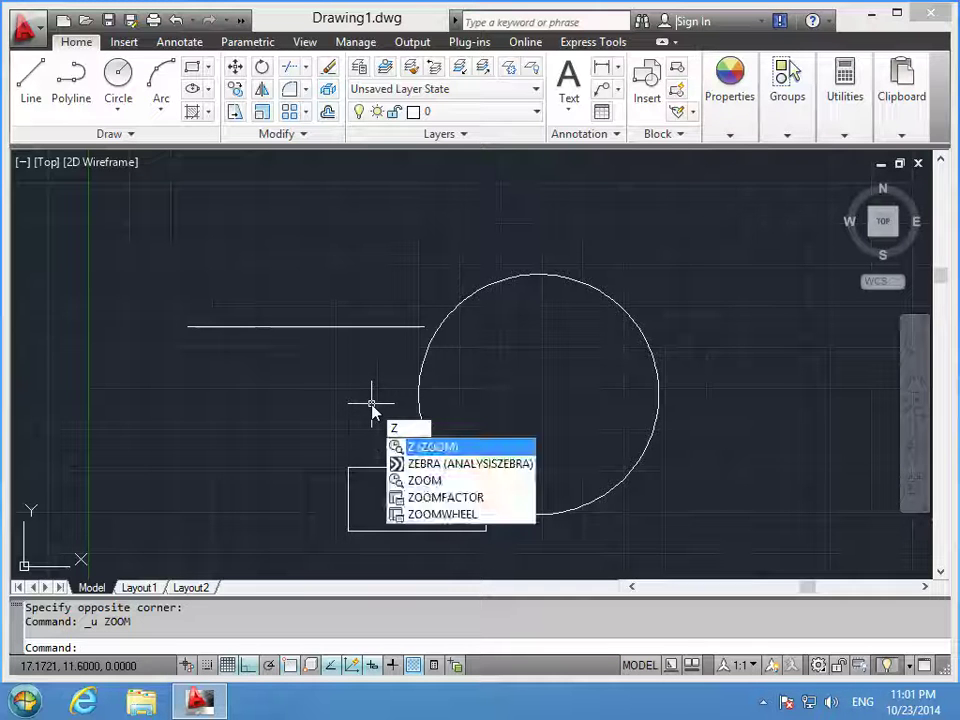
pyautogui.press('Escape')
pyautogui.scroll(3, 707, 268)
pyautogui.moveTo(707, 268); pyautogui.dragTo(289, 407, button='middle')
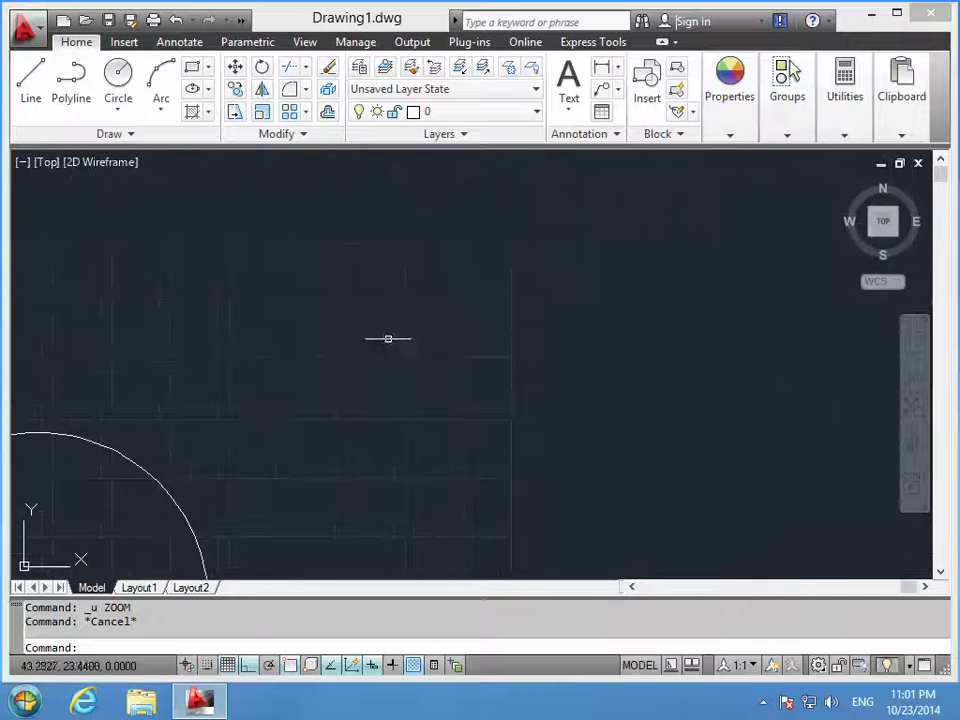
pyautogui.write('c')
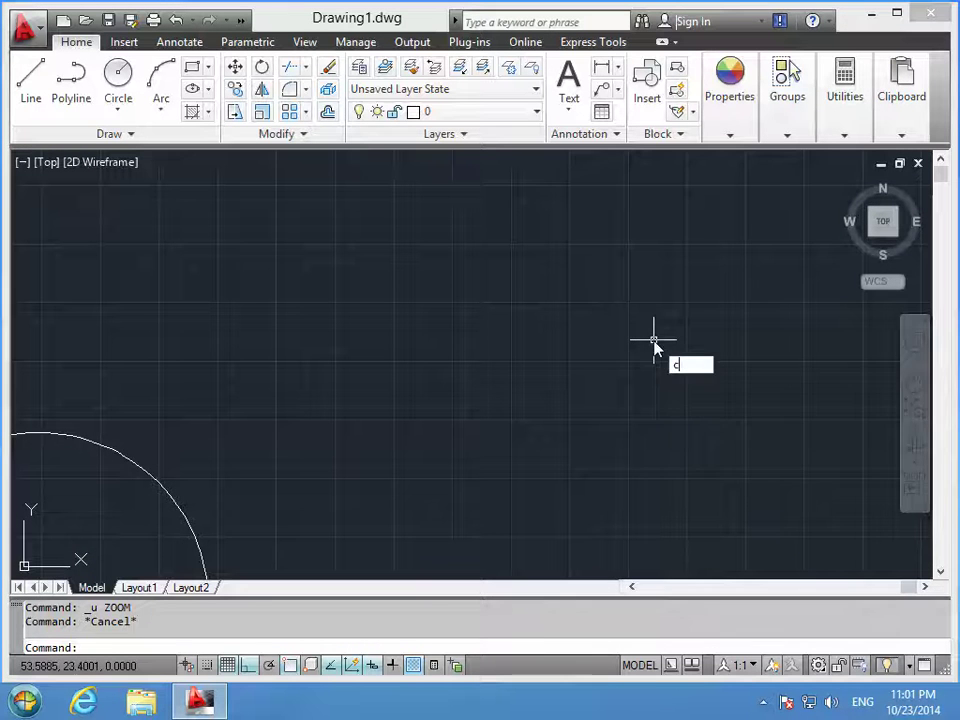
pyautogui.press('Return')
pyautogui.click(621, 313)
pyautogui.click(713, 320)
pyautogui.press('Escape')
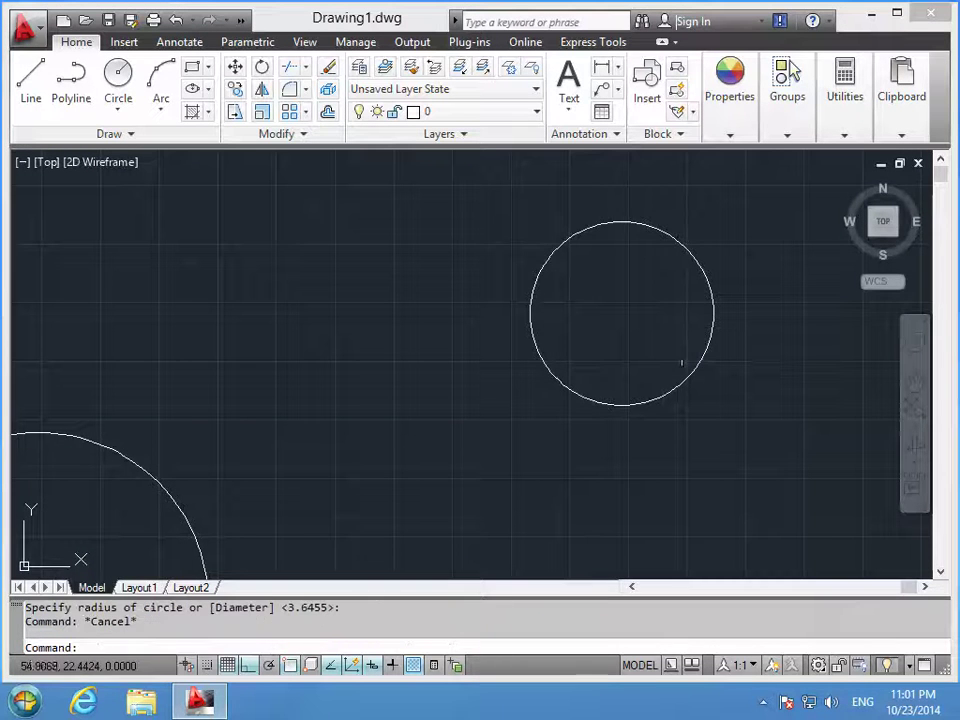
pyautogui.scroll(-3, 319, 439)
pyautogui.moveTo(319, 439); pyautogui.dragTo(720, 320, button='middle')
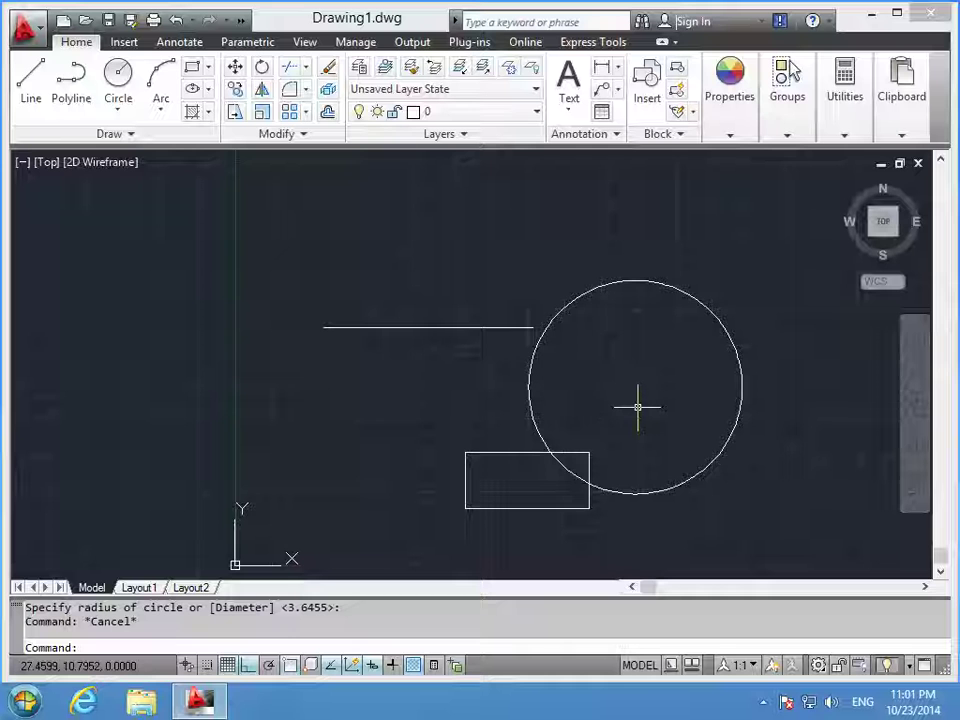
# - Use Zoom All to fit every object, including the small circle, in view
pyautogui.write('z')
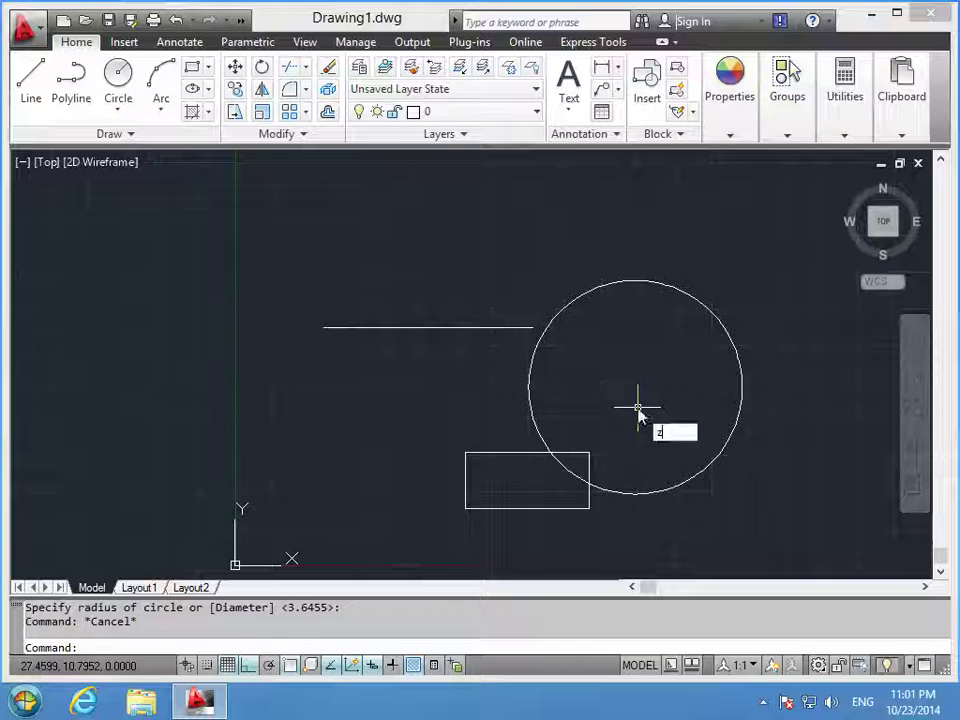
pyautogui.press('Return')
pyautogui.write('all')
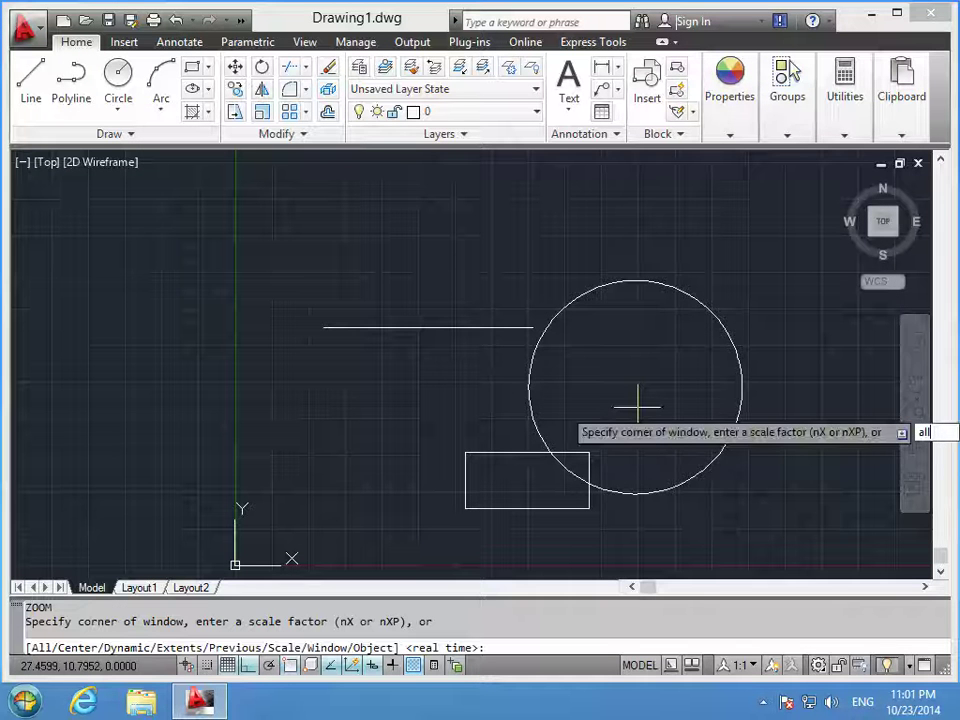
pyautogui.press('Return')
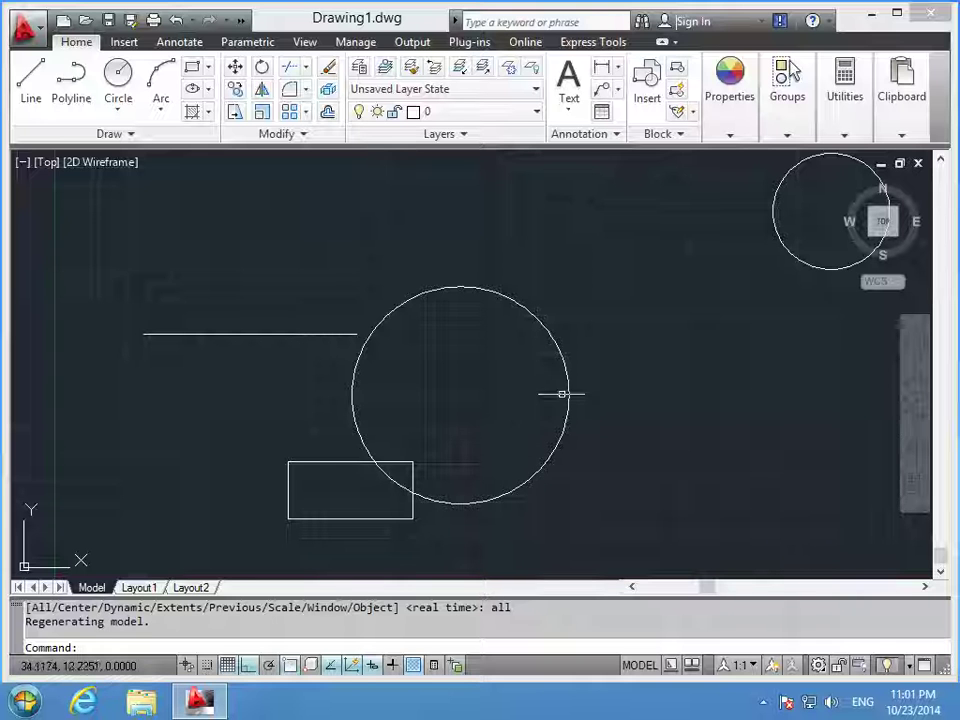
pyautogui.write('z')
pyautogui.press('Return')
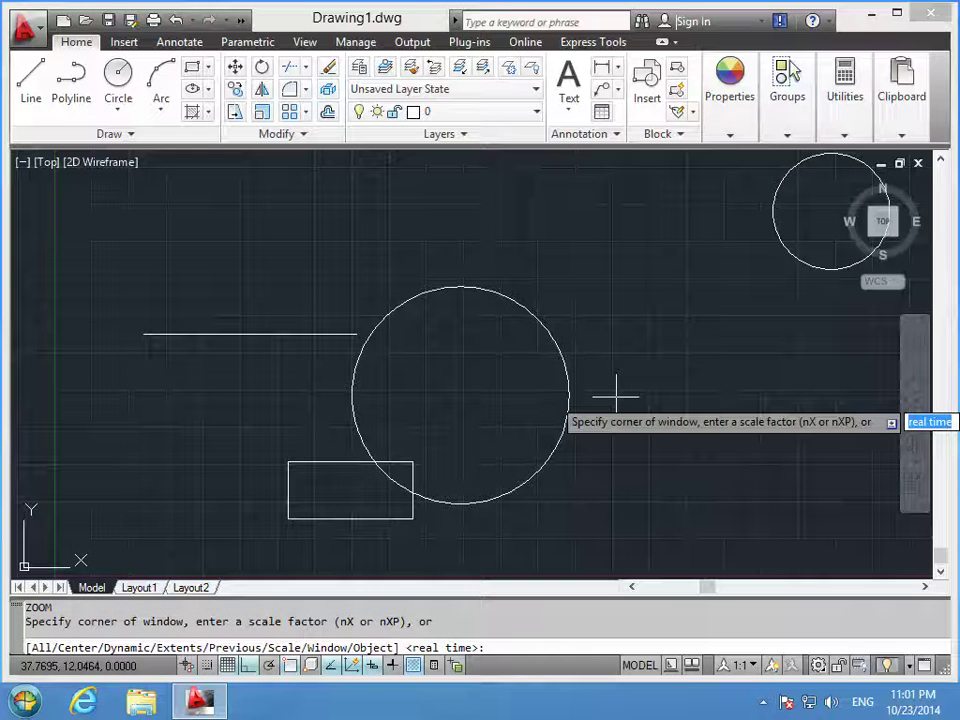
pyautogui.click(615, 398)
pyautogui.click(611, 383)
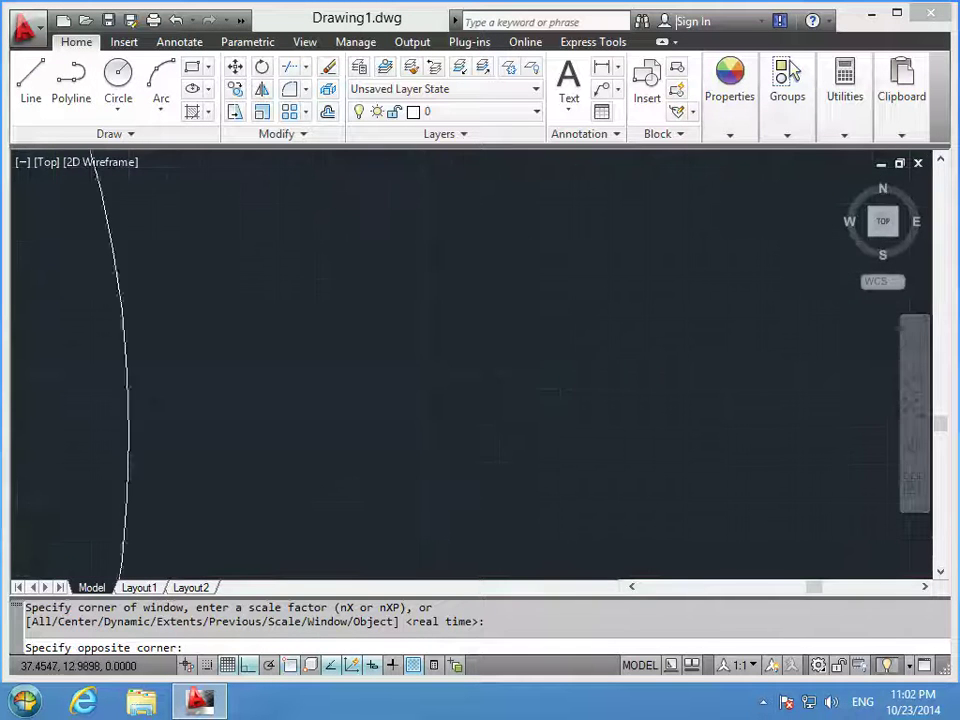
pyautogui.click(571, 353)
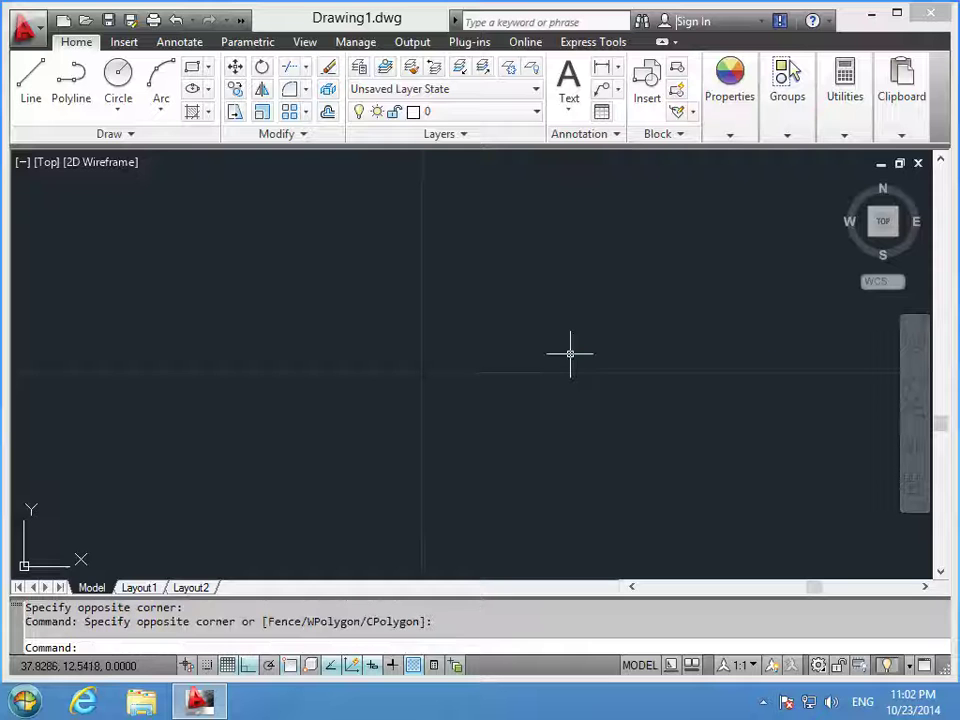
pyautogui.hotkey('ctrl', 'z')
pyautogui.hotkey('ctrl', 'z')
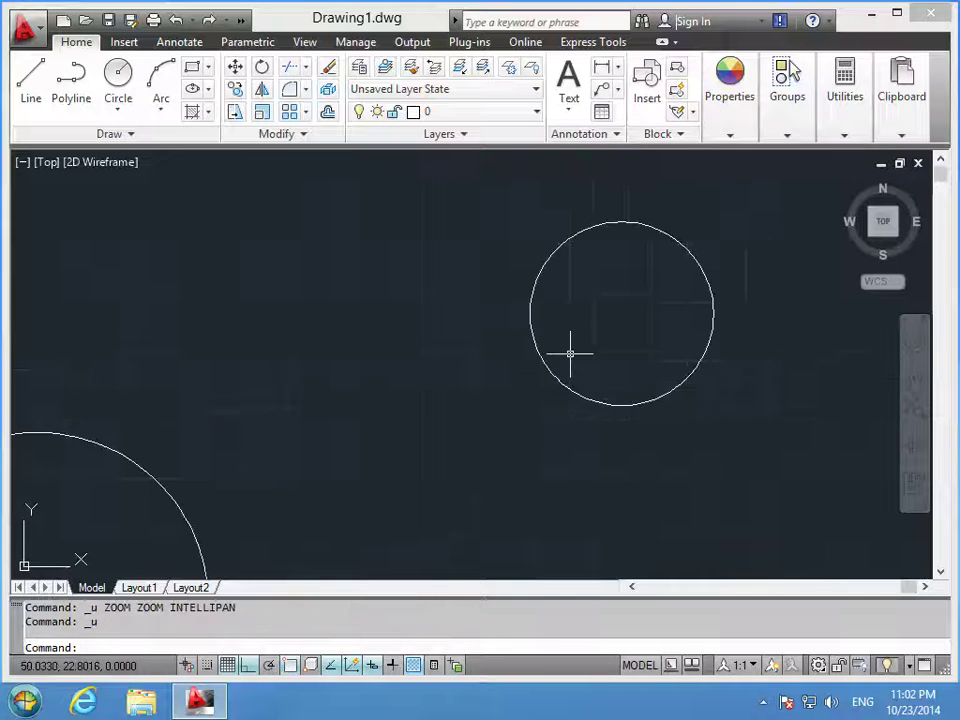
pyautogui.hotkey('ctrl', 'z')
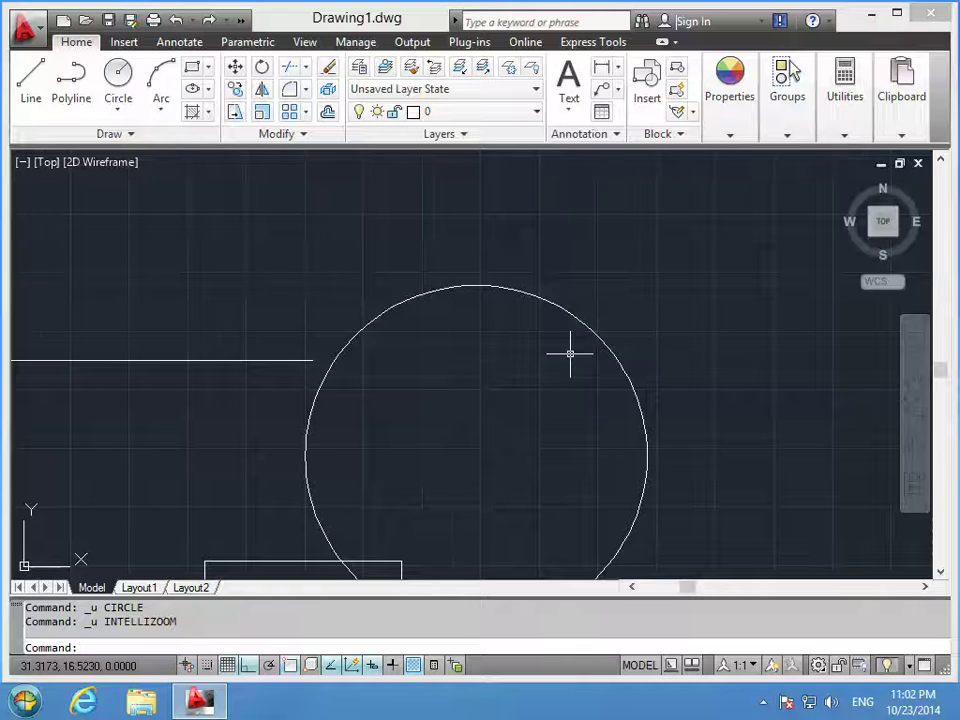
pyautogui.hotkey('ctrl', 'y')
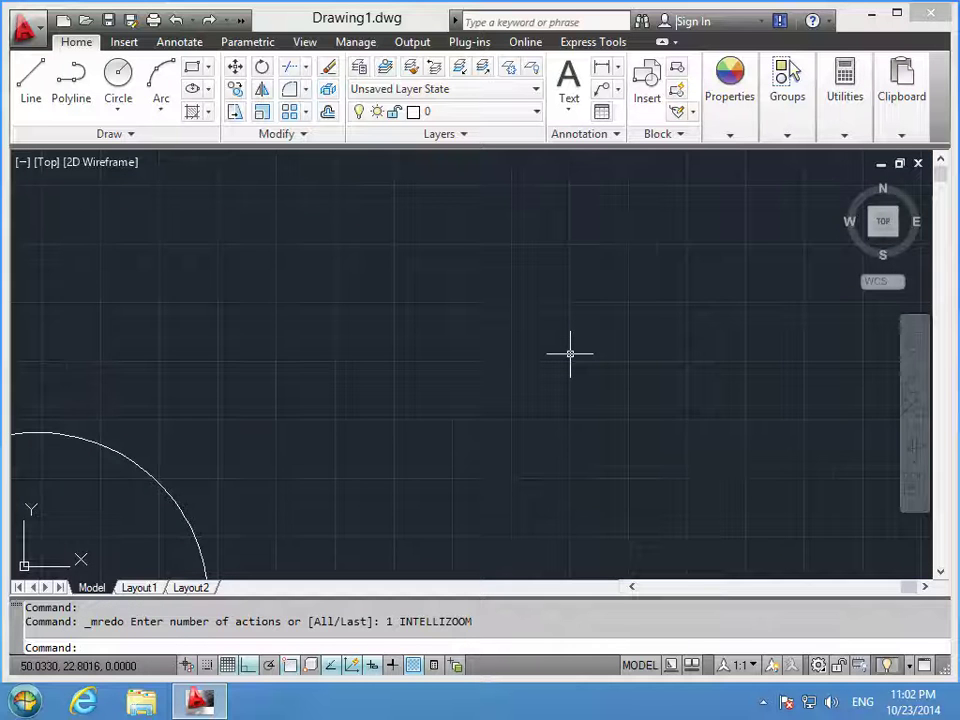
pyautogui.hotkey('ctrl', 'z')
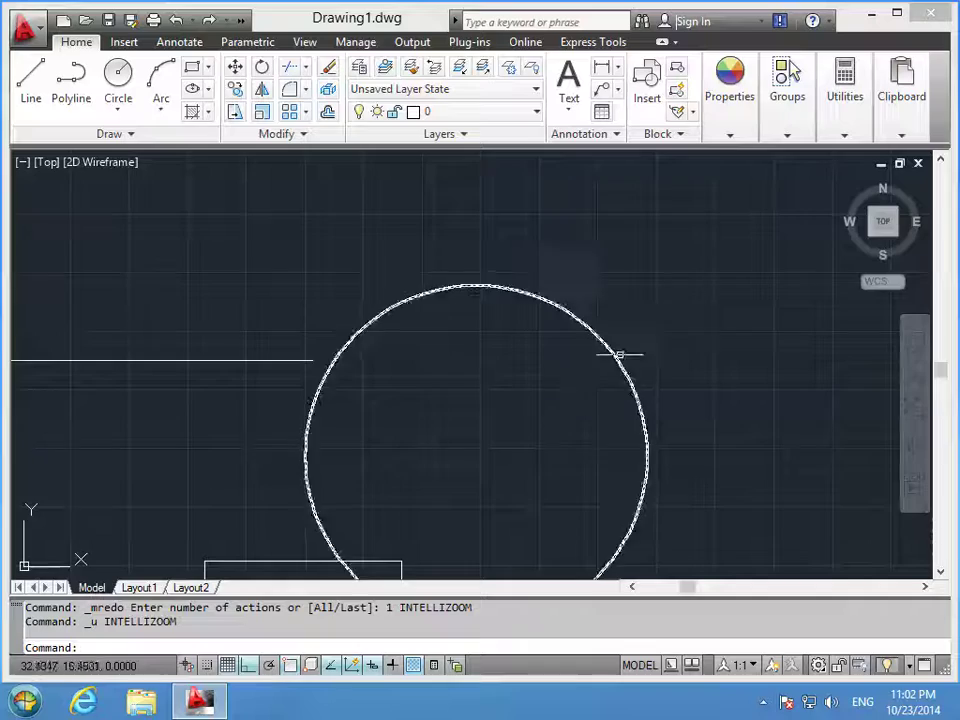
pyautogui.moveTo(470, 405); pyautogui.dragTo(588, 307, button='middle')
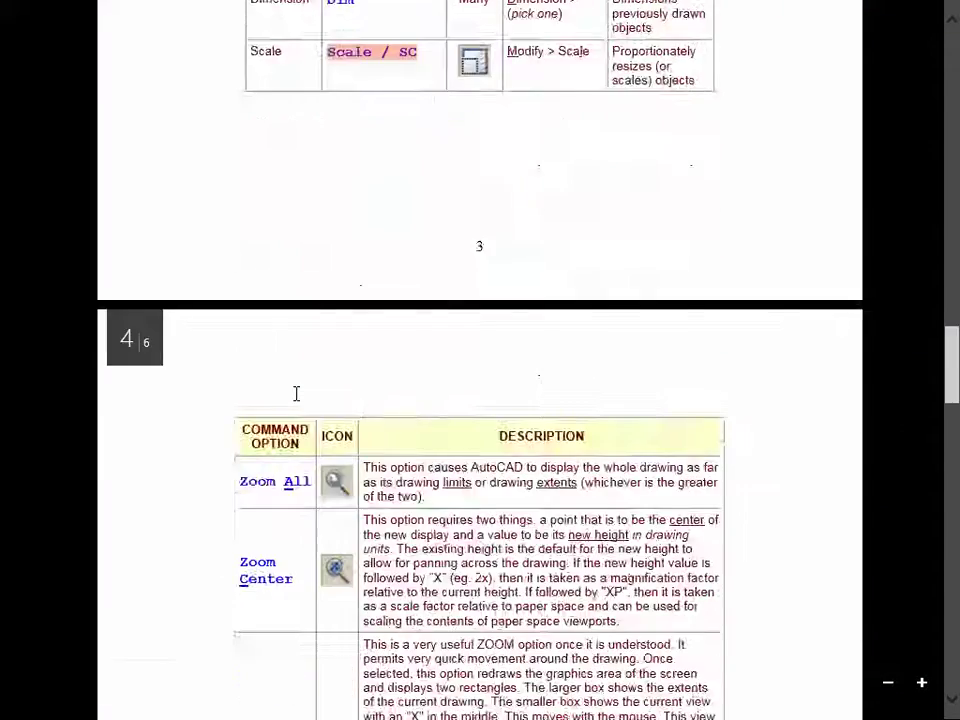
# - Scroll the PDF to the Zoom command options table on page 4
pyautogui.scroll(-4, 296, 393)
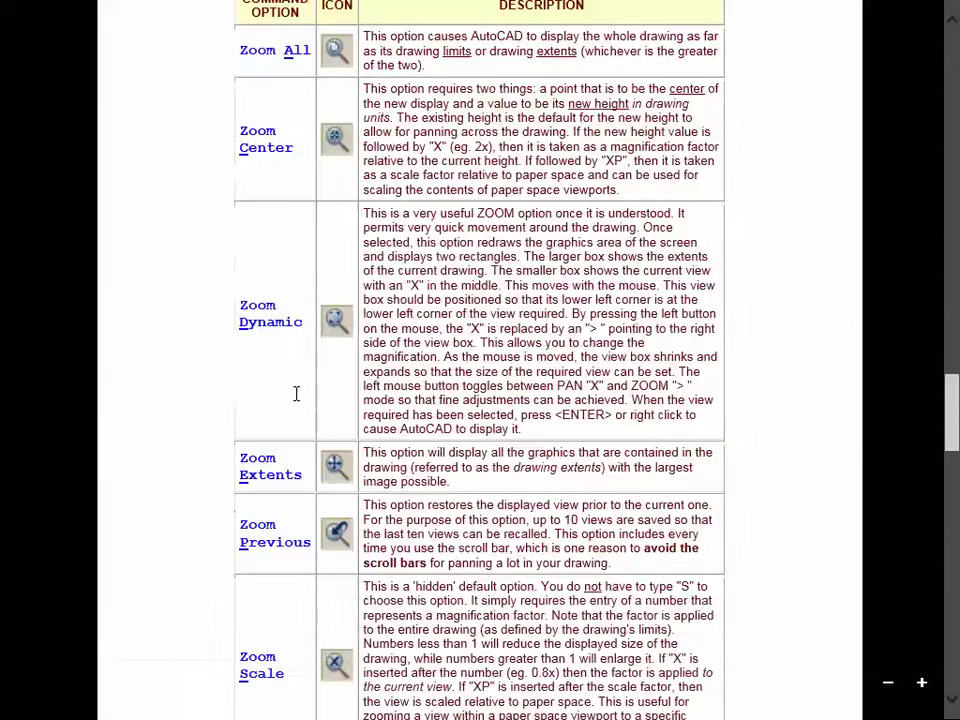
pyautogui.scroll(-6, 296, 393)
pyautogui.scroll(-6, 296, 393)
pyautogui.scroll(-6, 296, 393)
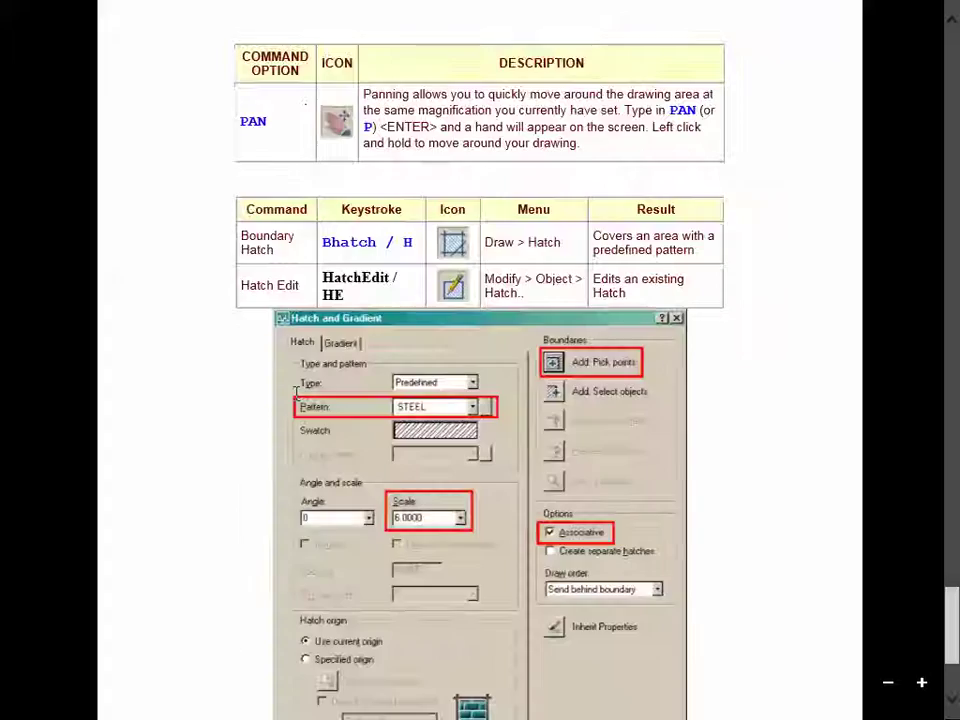
pyautogui.scroll(4, 296, 393)
pyautogui.scroll(7, 296, 393)
pyautogui.scroll(5, 296, 393)
pyautogui.scroll(5, 296, 393)
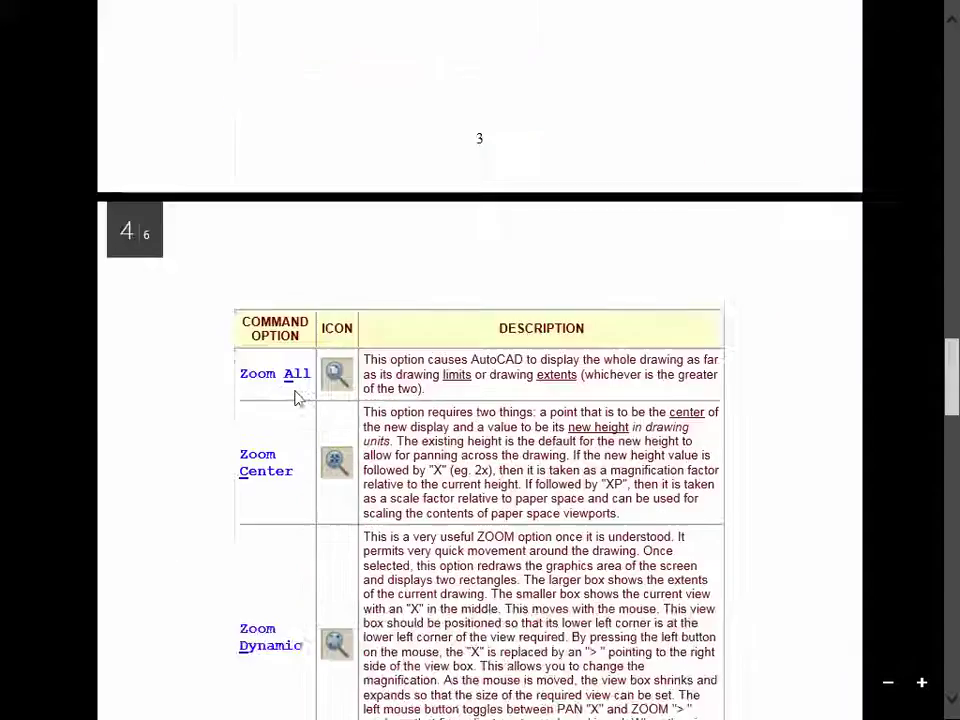
pyautogui.scroll(1, 310, 390)
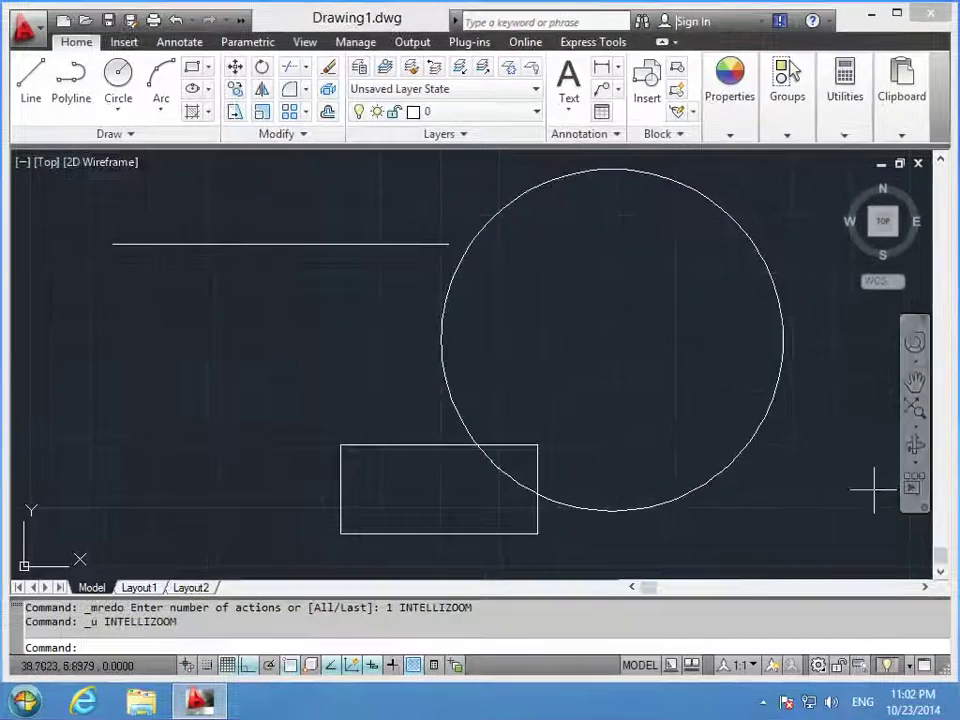
# - Zoom Window onto the line's right end, undo it, then apply Zoom Previous
pyautogui.click(921, 434)
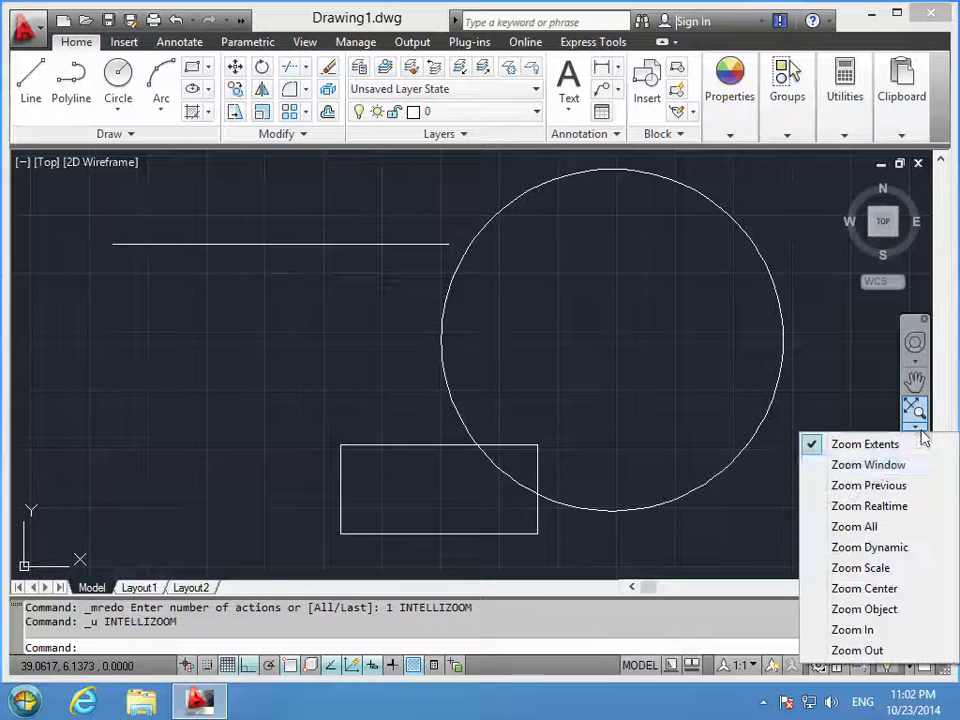
pyautogui.click(870, 463)
pyautogui.click(450, 225)
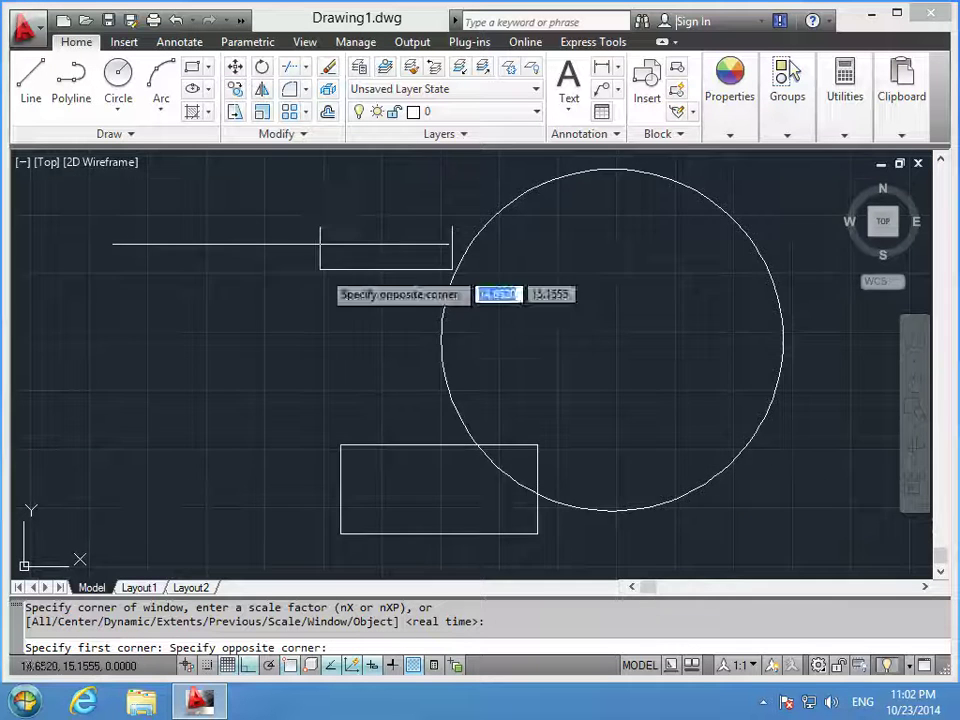
pyautogui.click(321, 270)
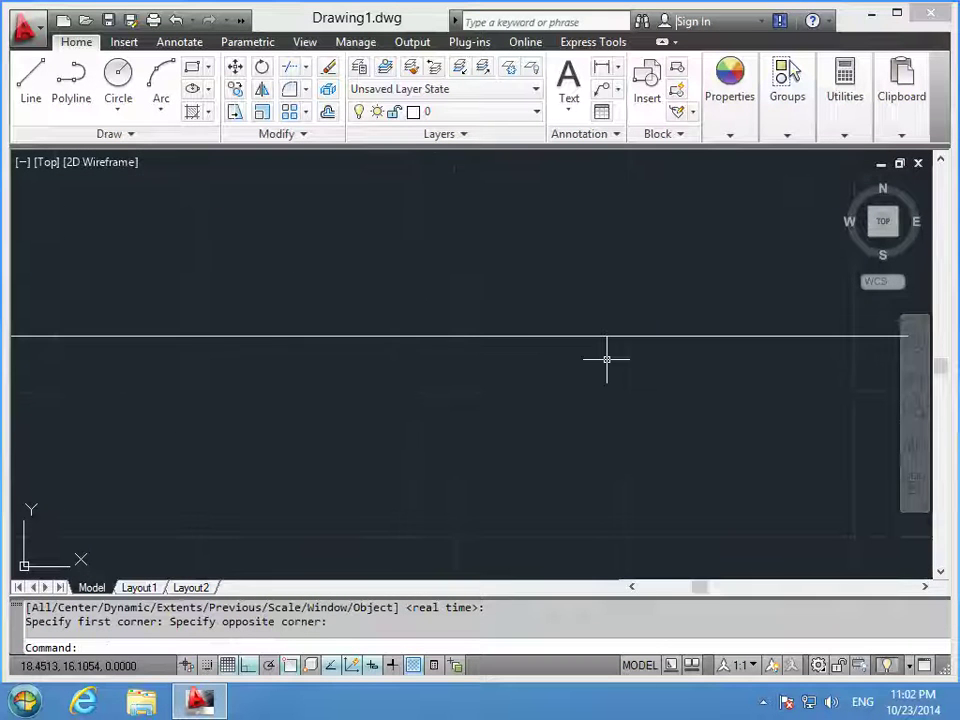
pyautogui.hotkey('ctrl', 'z')
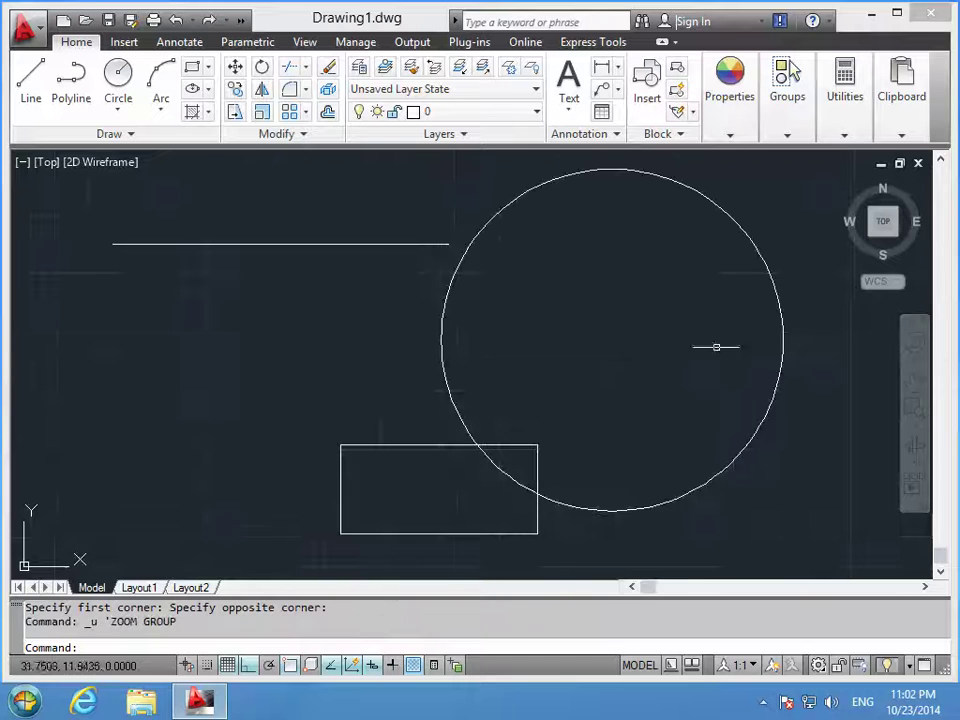
pyautogui.click(915, 426)
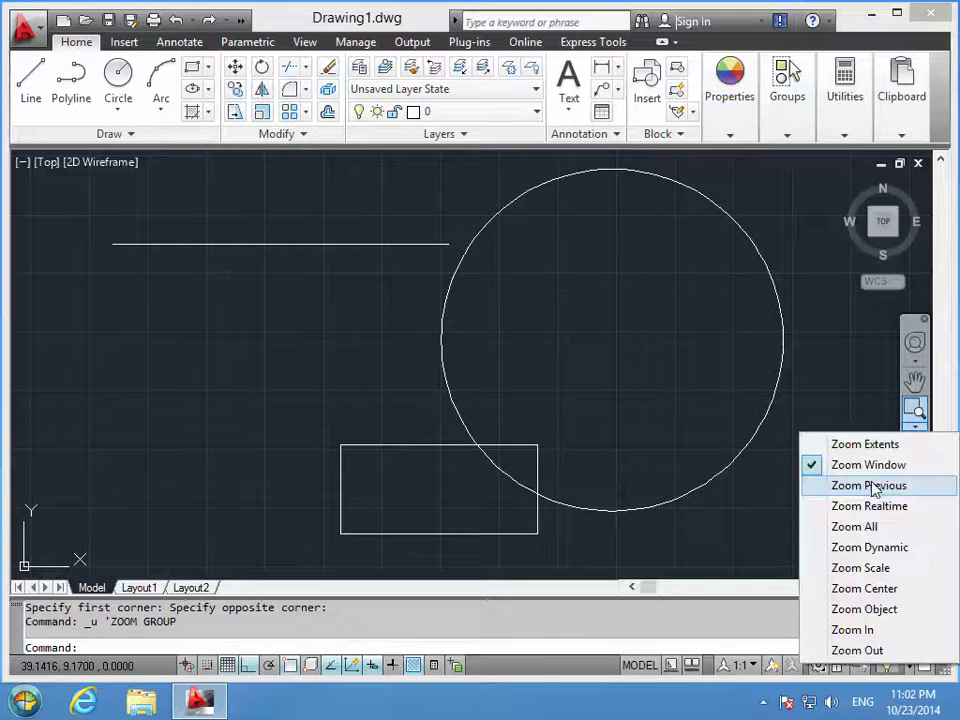
pyautogui.click(868, 486)
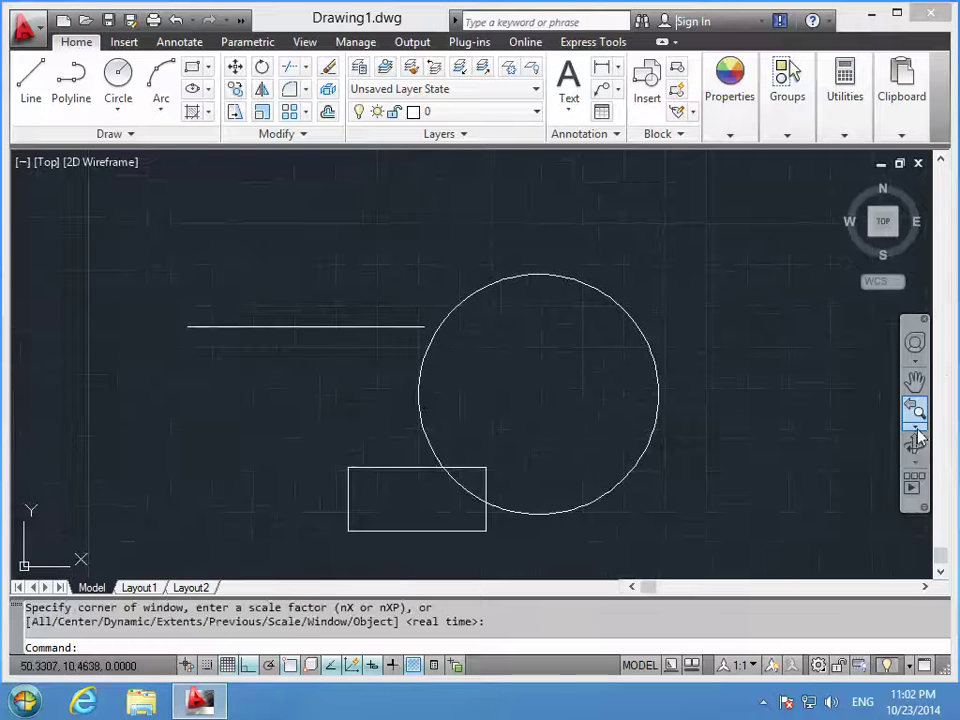
# - Zoom in and partly back out on the drawing with Zoom Realtime
pyautogui.click(917, 428)
pyautogui.click(897, 506)
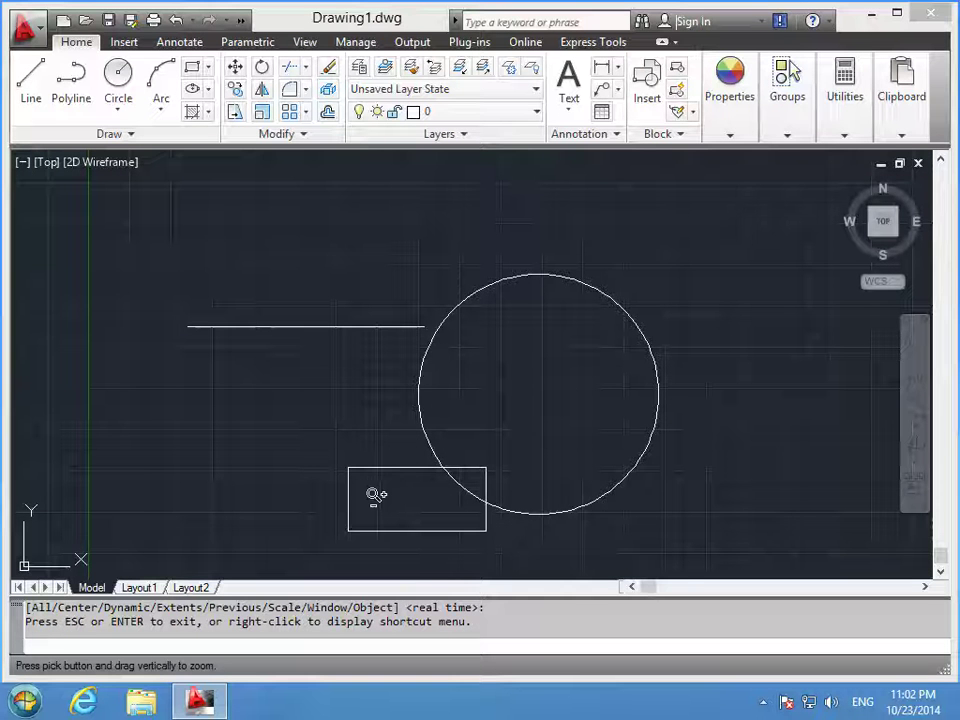
pyautogui.moveTo(376, 497)
pyautogui.mouseDown()
pyautogui.moveTo(404, 451)
pyautogui.moveTo(431, 272)
pyautogui.moveTo(415, 523)
pyautogui.moveTo(420, 463)
pyautogui.mouseUp()
# - Zoom Window around the circle and rectangle so they fill more of the screen
pyautogui.click(917, 430)
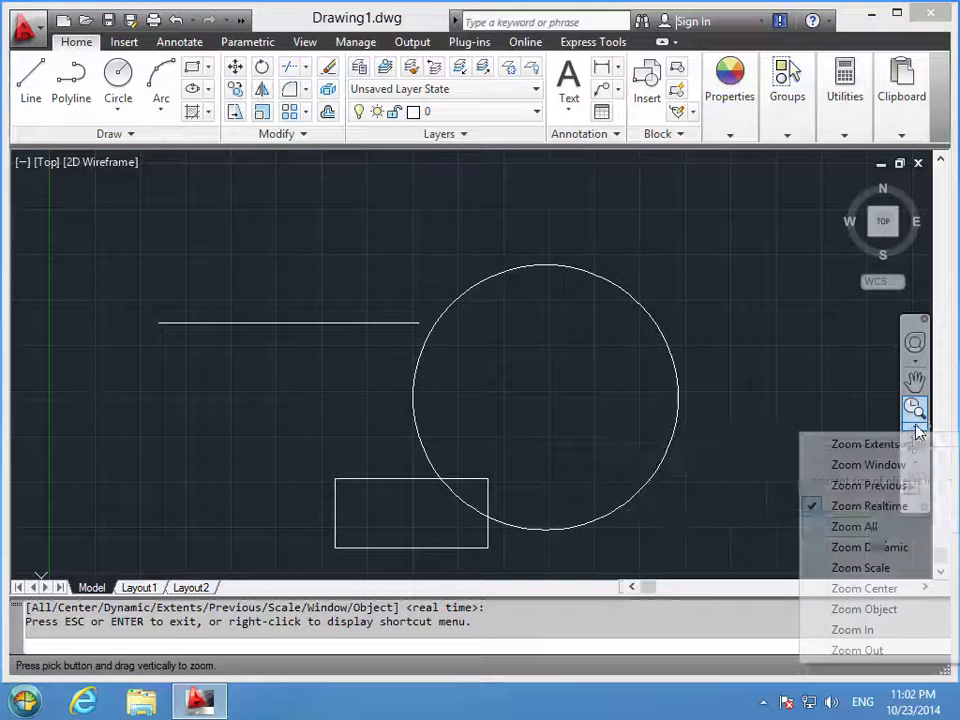
pyautogui.click(876, 530)
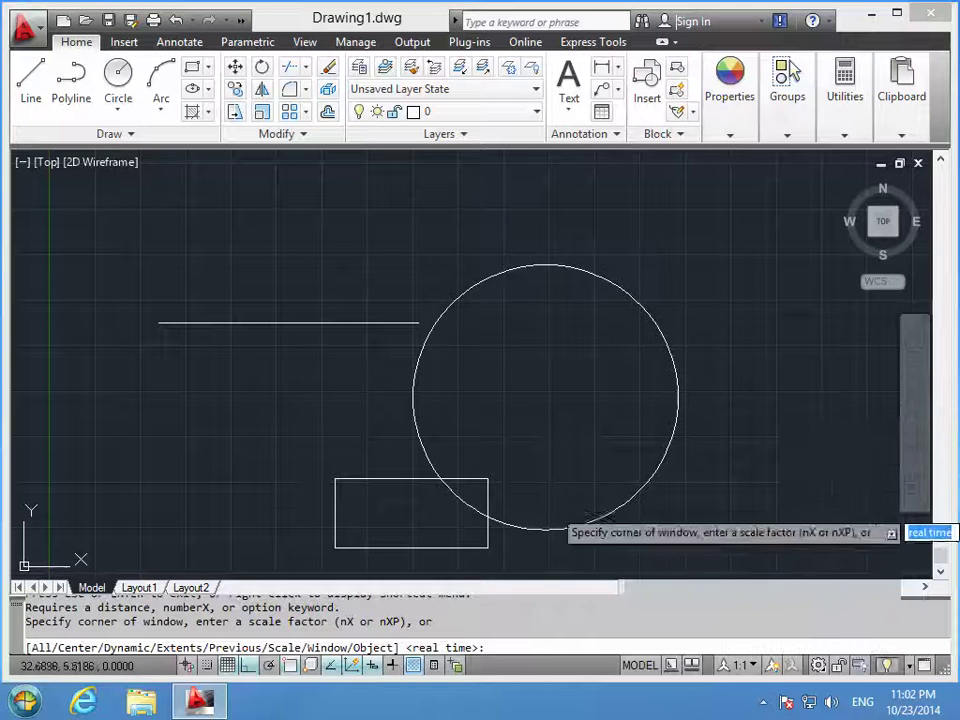
pyautogui.click(740, 206)
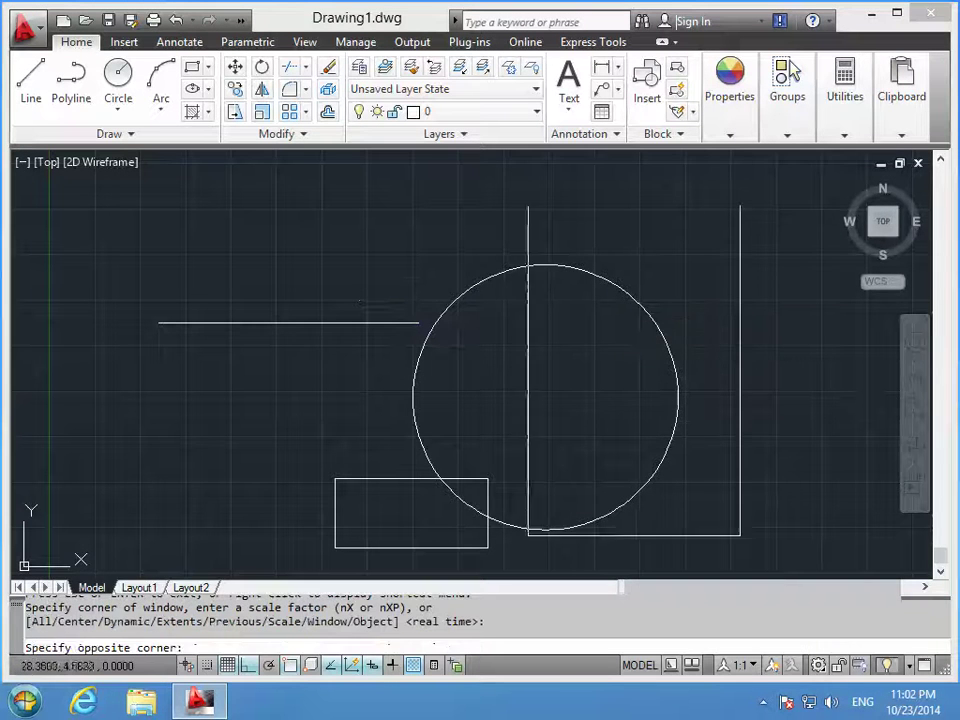
pyautogui.click(136, 568)
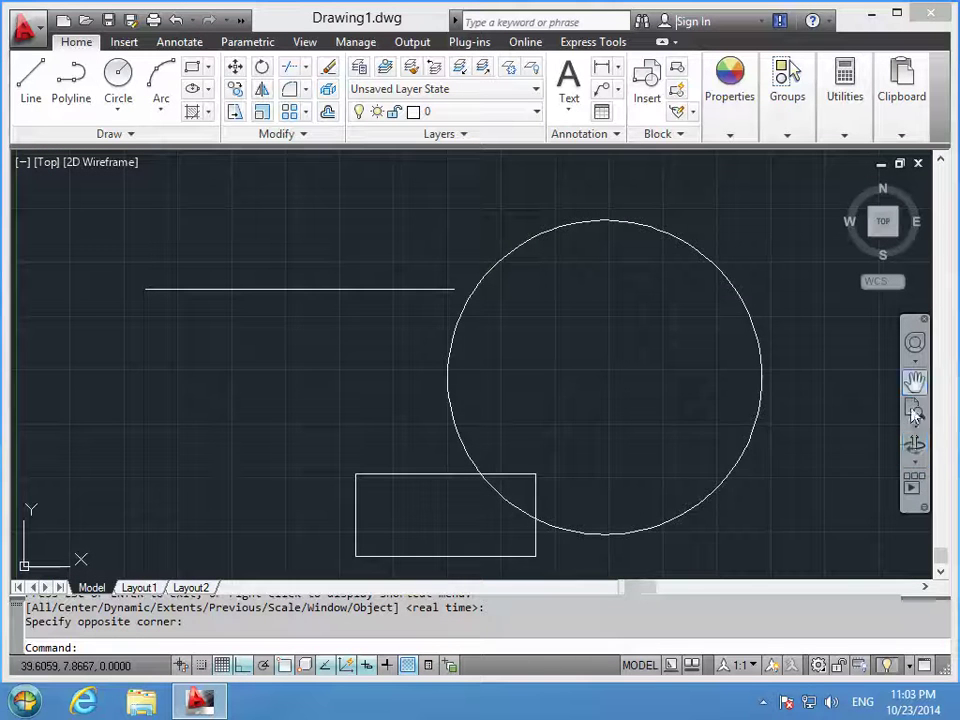
pyautogui.click(917, 432)
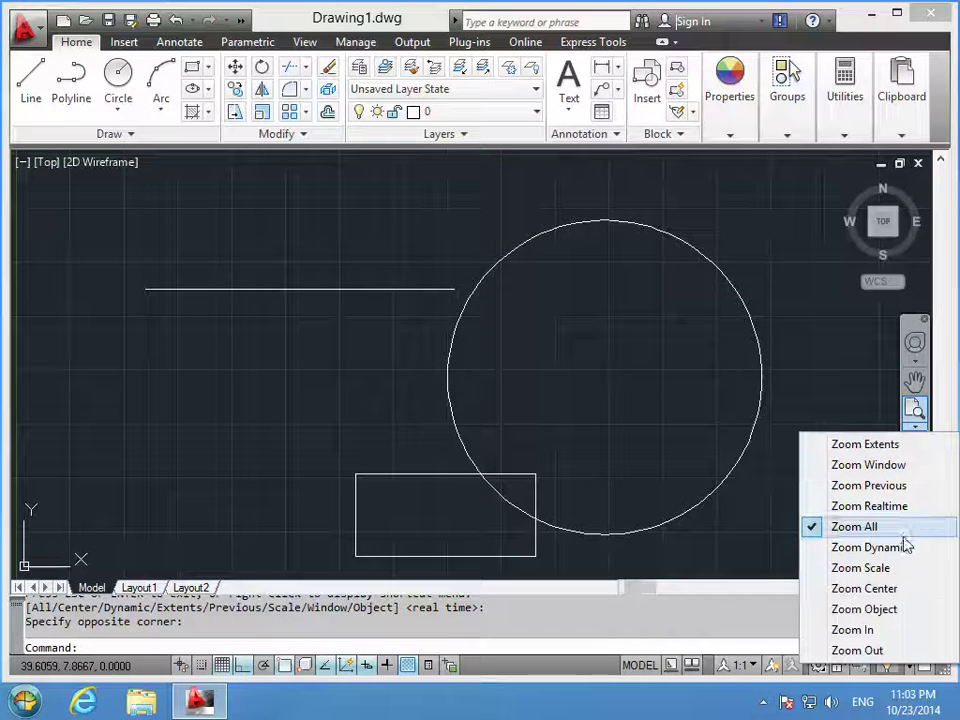
# - Zoom closer on the circle with Zoom Dynamic by sizing and placing the view box
pyautogui.click(904, 525)
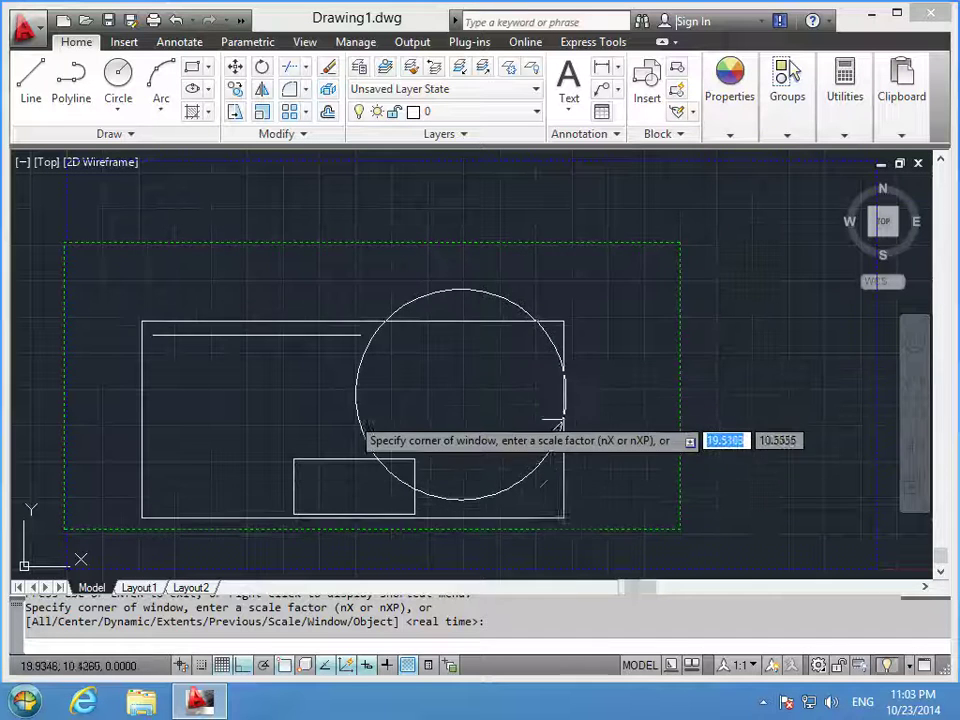
pyautogui.click(591, 405)
pyautogui.click(900, 432)
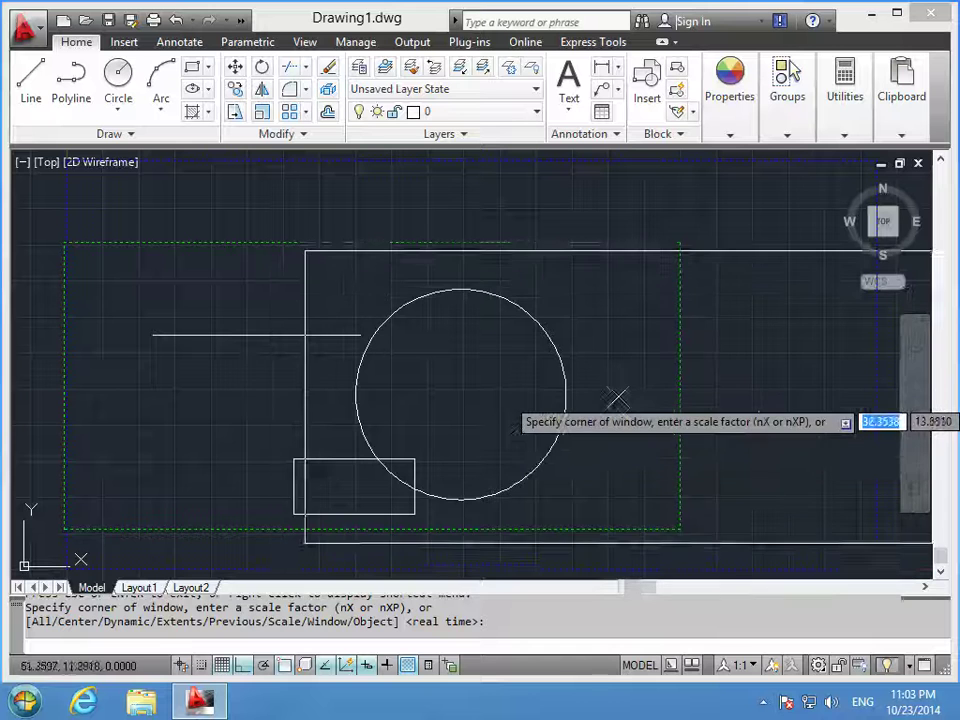
pyautogui.press('Escape')
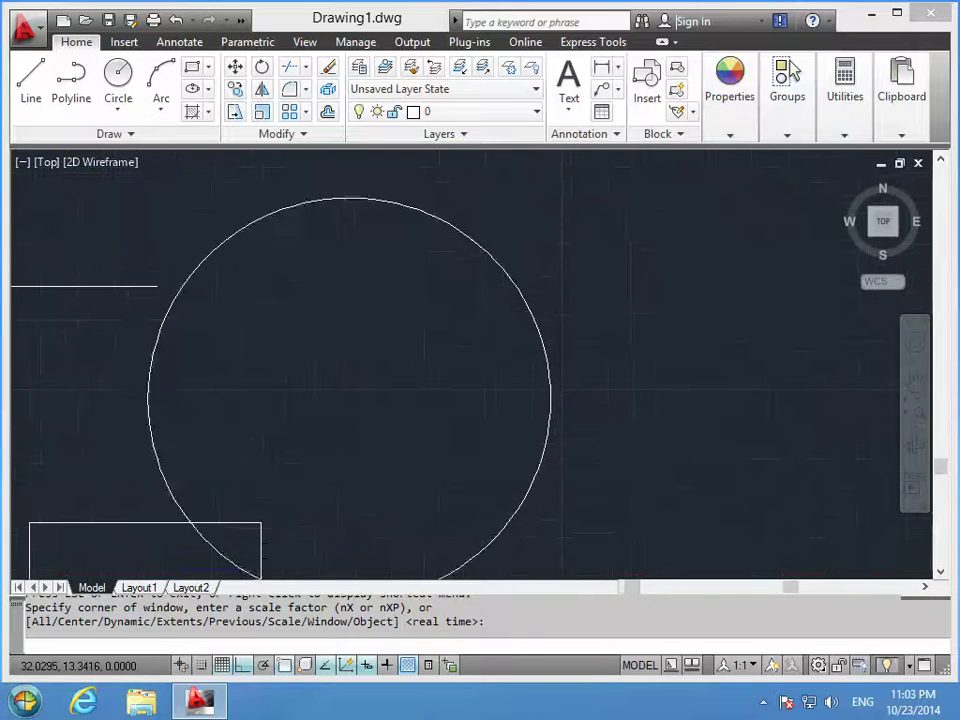
# - Try a Zoom Scale by picking a point, then undo it
pyautogui.click(920, 430)
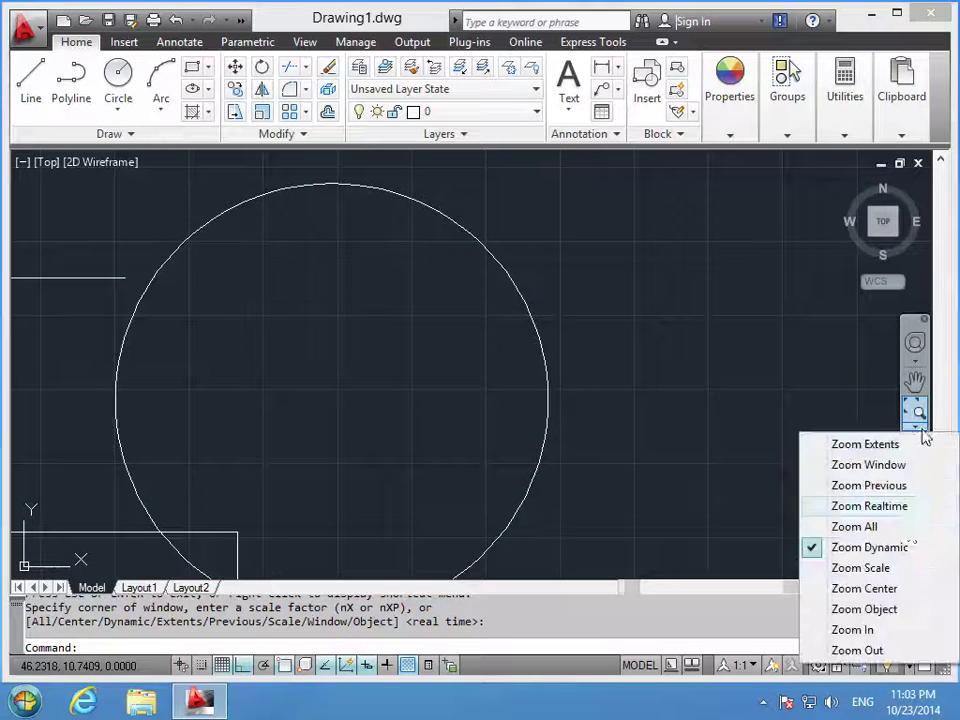
pyautogui.click(905, 568)
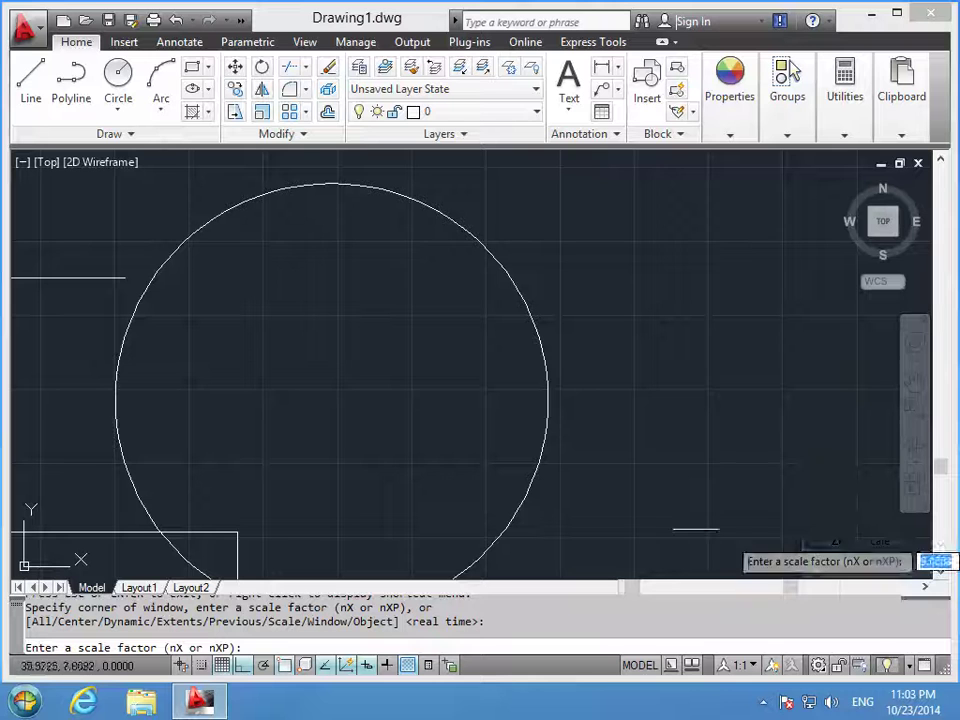
pyautogui.click(585, 456)
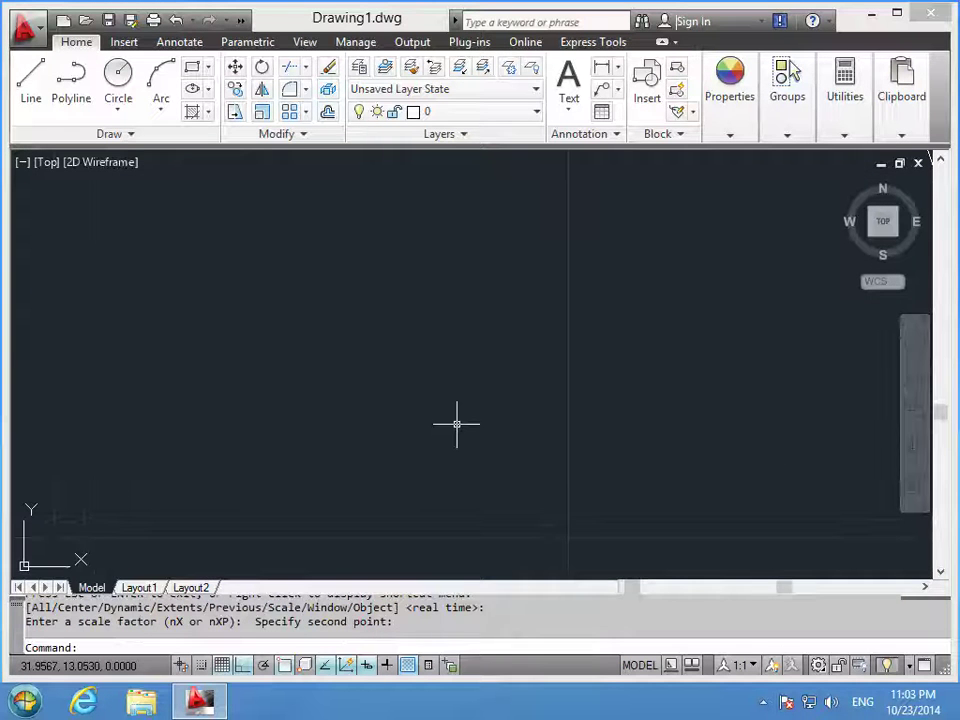
pyautogui.hotkey('ctrl', 'z')
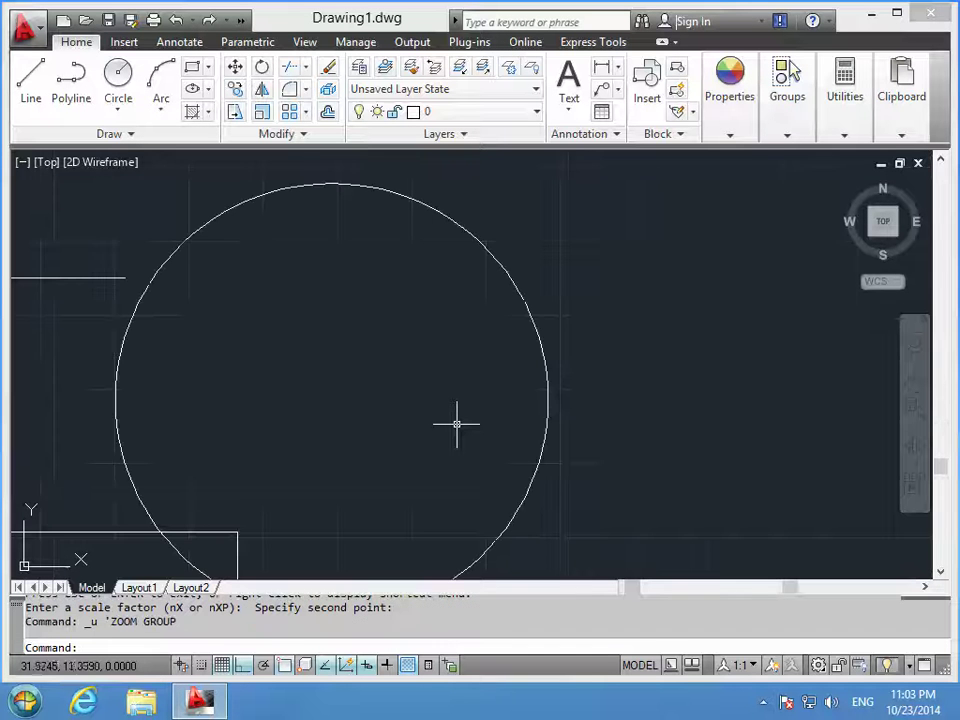
# - Recentre the view with Zoom Center on a point right of the circle, keeping the default height
pyautogui.click(916, 430)
pyautogui.click(896, 590)
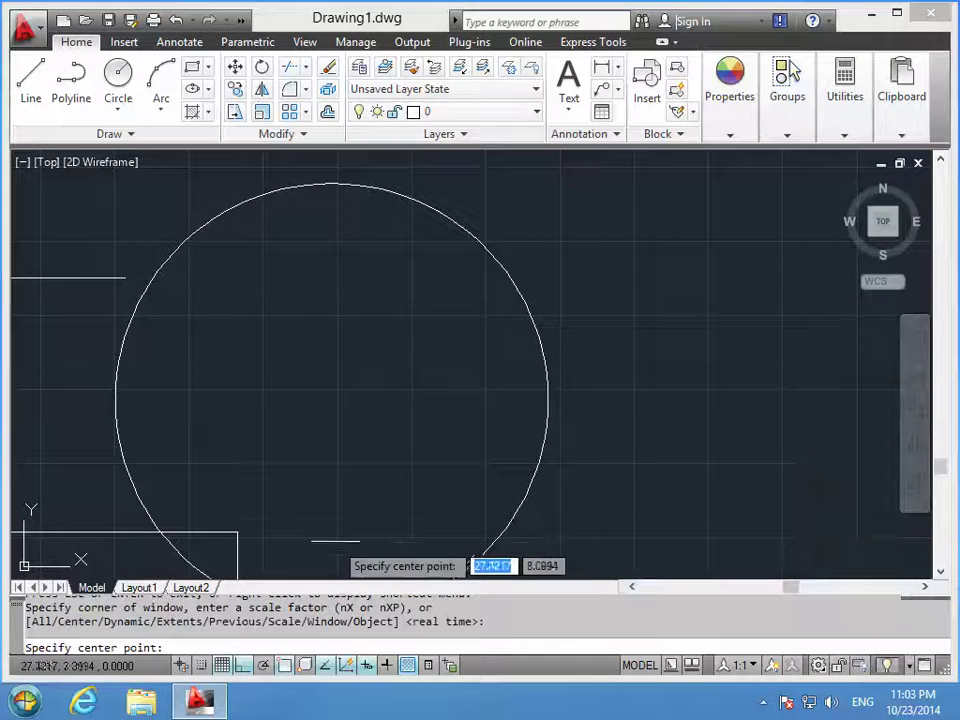
pyautogui.click(400, 385)
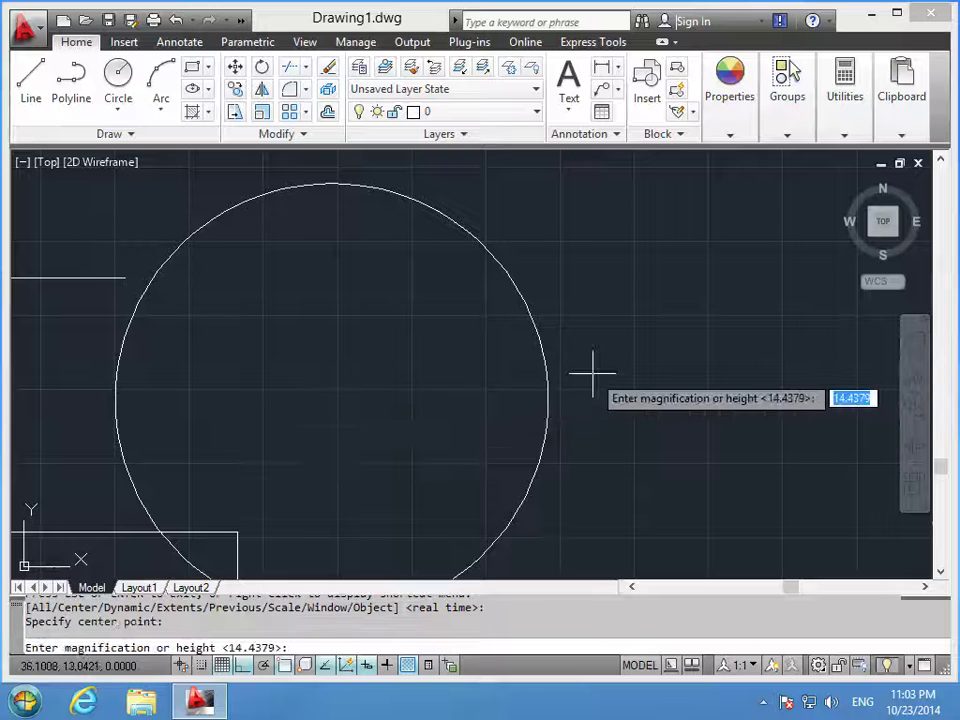
pyautogui.click(592, 375)
pyautogui.click(592, 375)
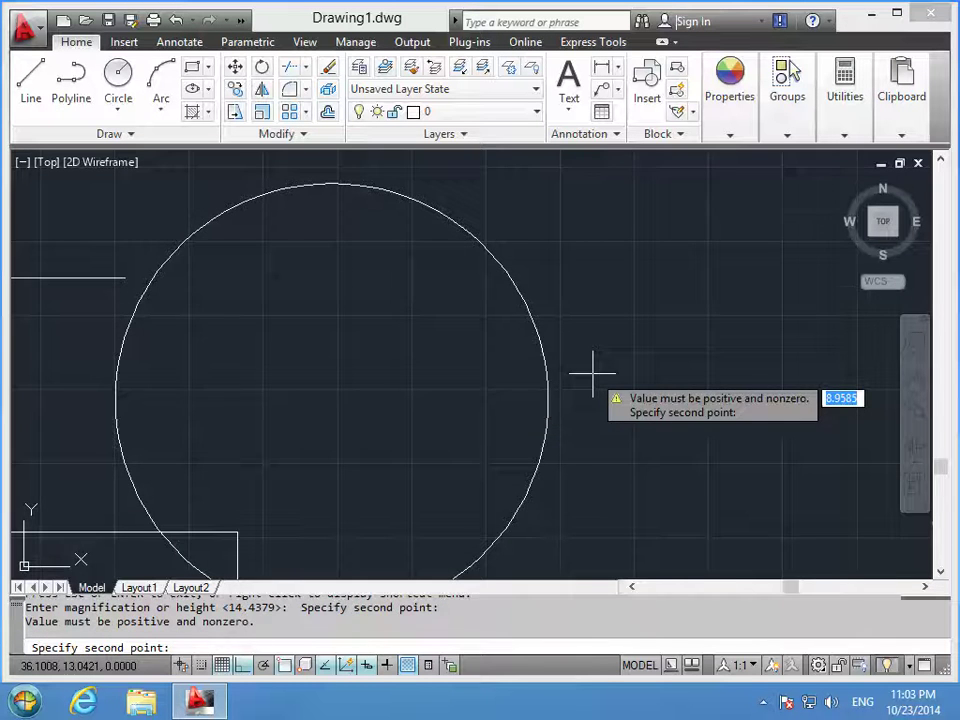
pyautogui.press('Return')
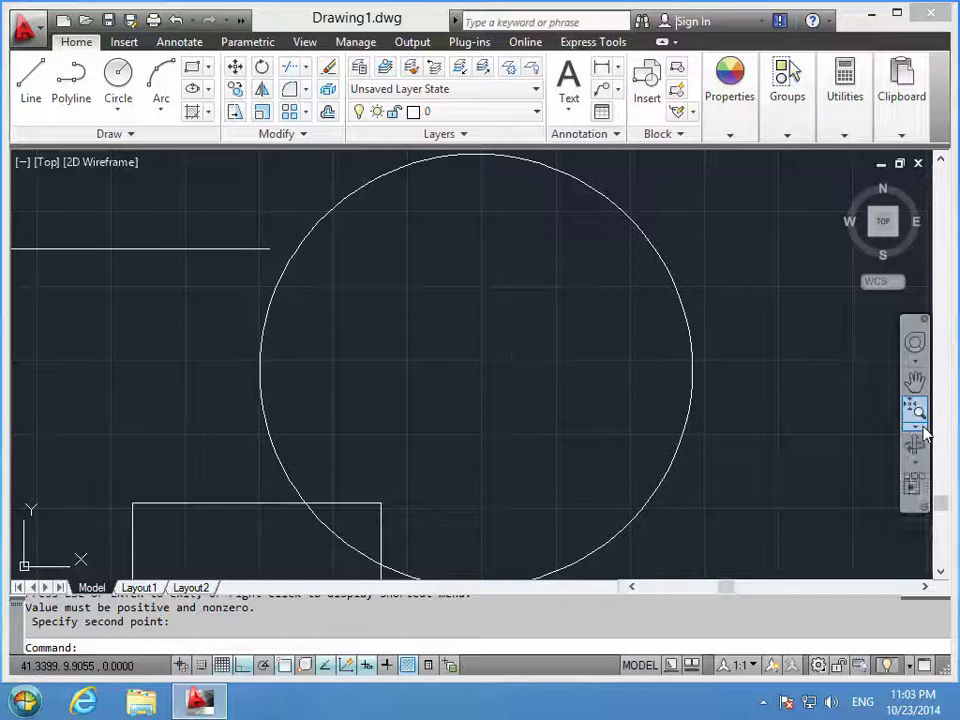
pyautogui.click(921, 429)
pyautogui.click(867, 607)
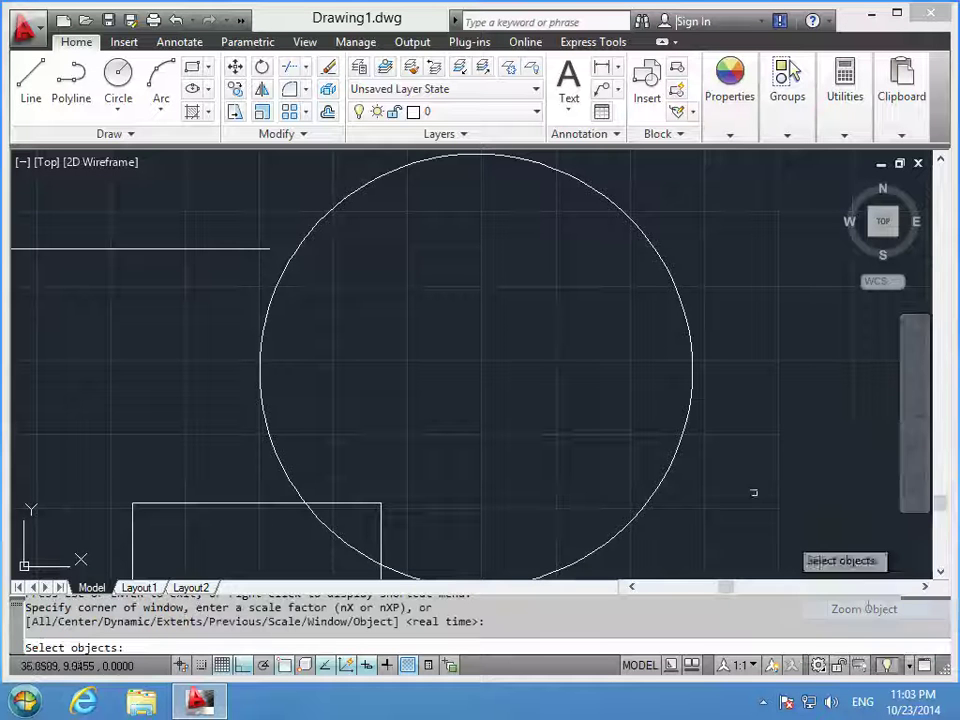
pyautogui.click(688, 397)
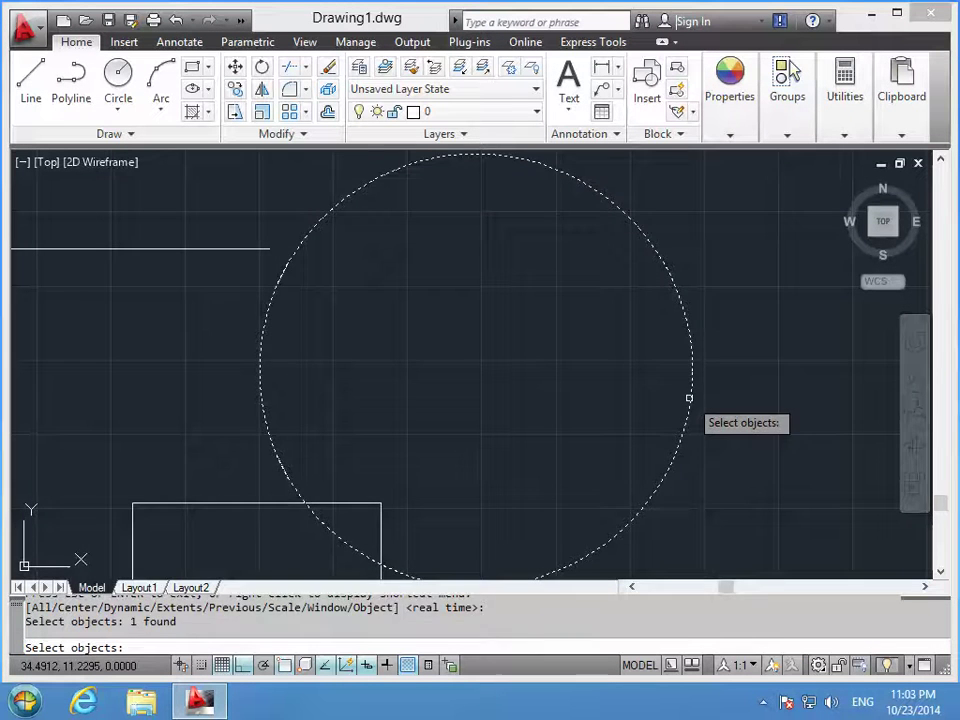
pyautogui.press('Return')
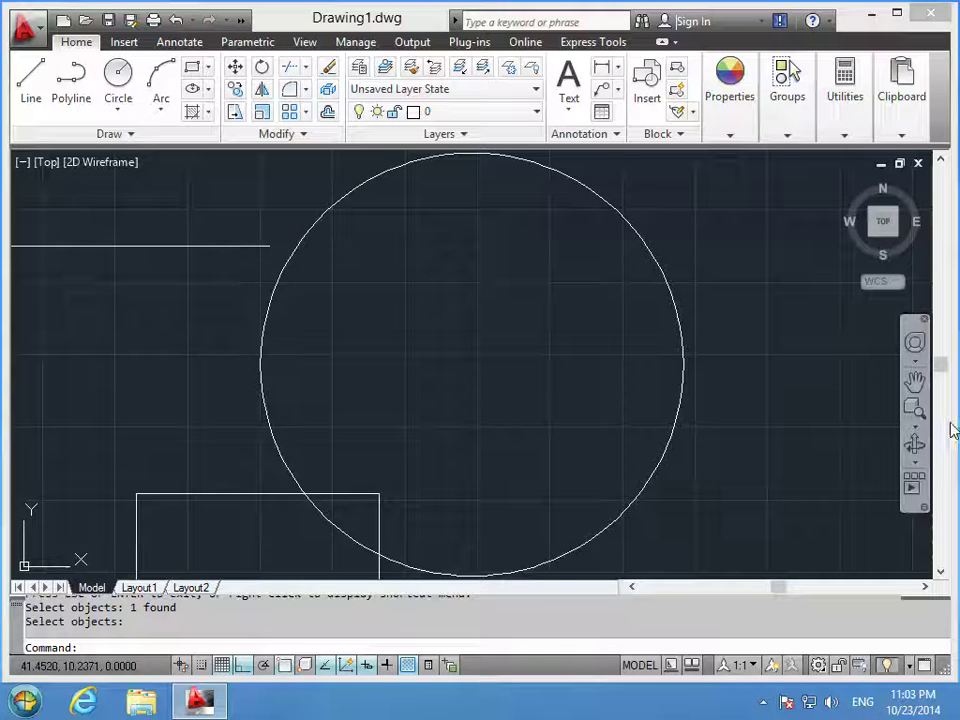
pyautogui.click(926, 432)
pyautogui.click(902, 632)
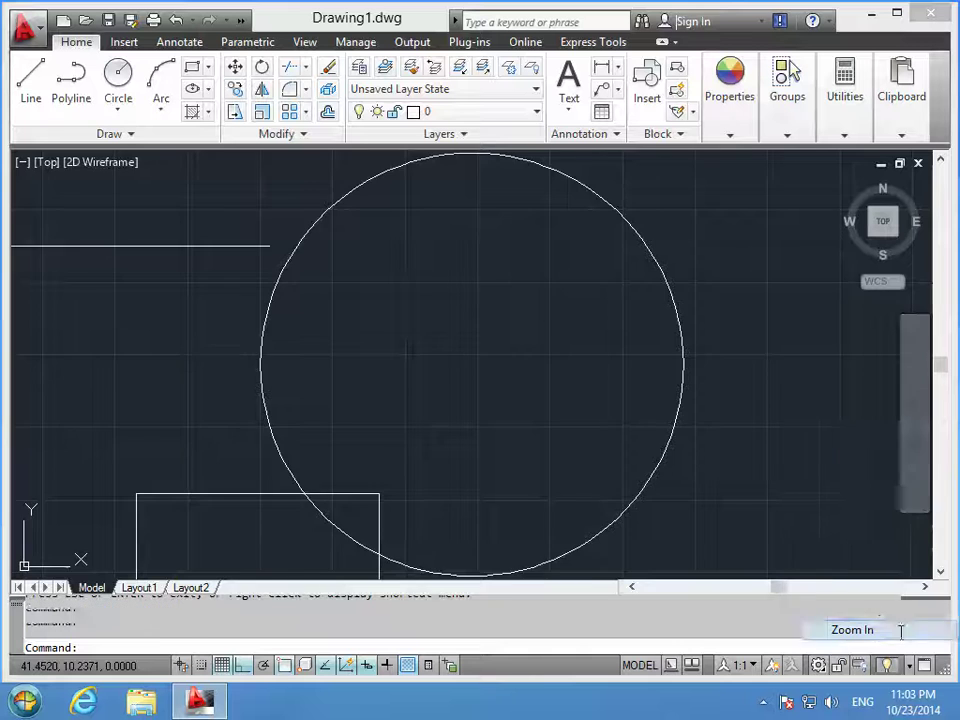
pyautogui.click(916, 446)
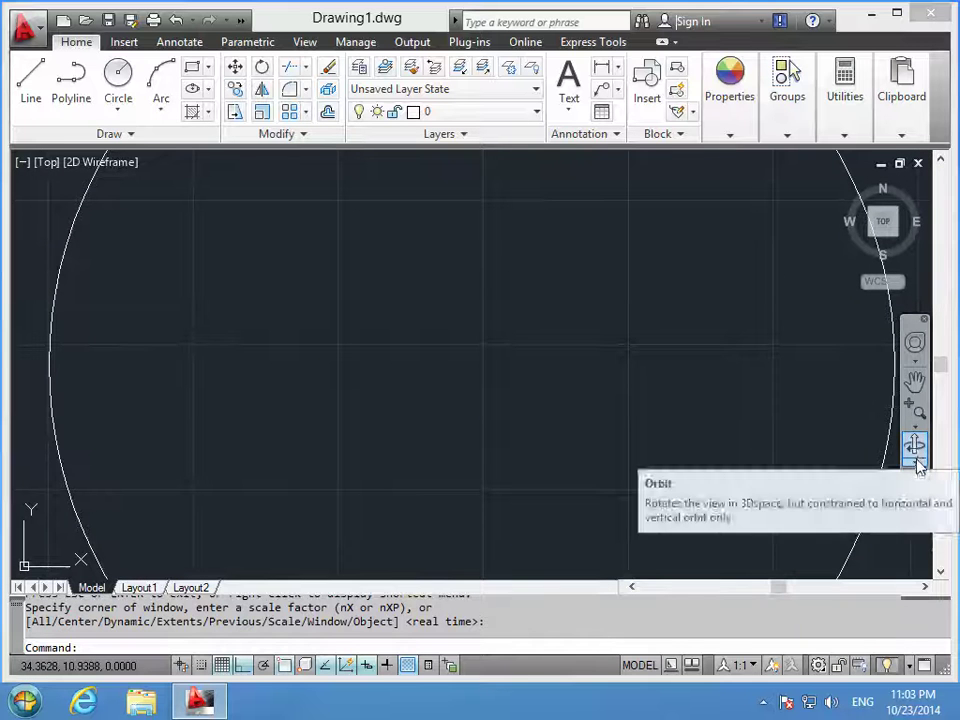
pyautogui.click(916, 428)
pyautogui.click(858, 650)
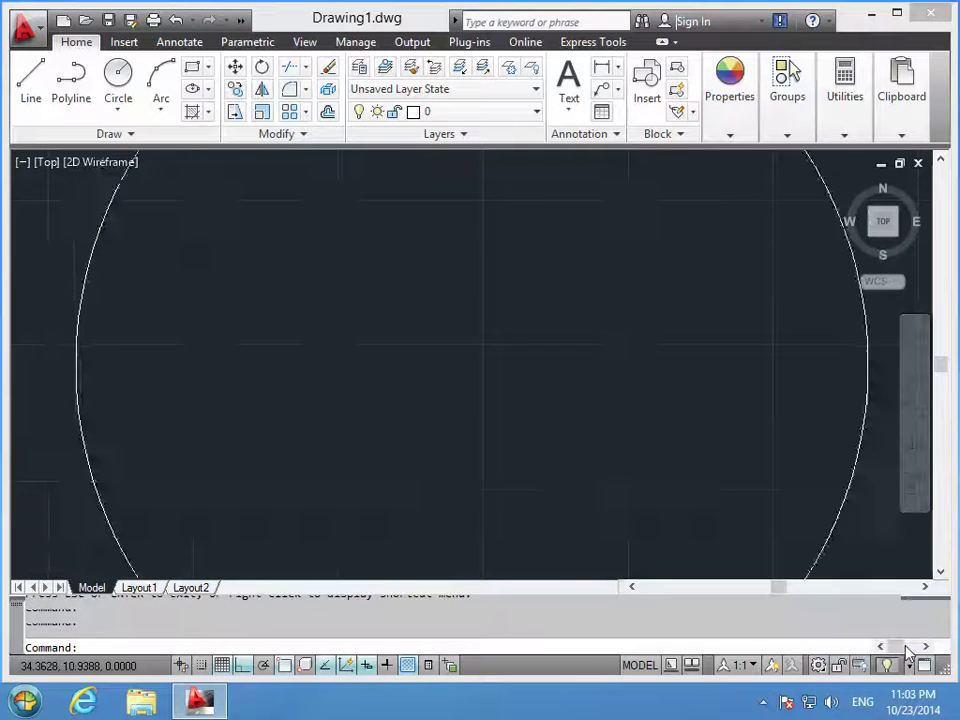
# - Tilt the view with 3D Orbit, then return to the TOP view via the ViewCube
pyautogui.click(916, 446)
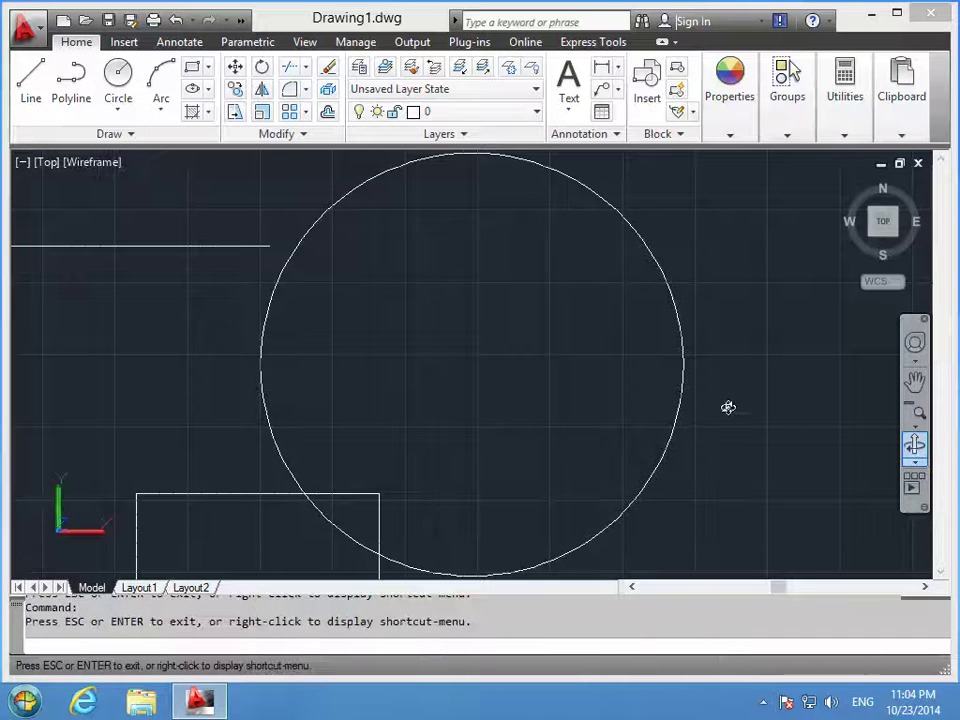
pyautogui.moveTo(709, 408)
pyautogui.mouseDown()
pyautogui.moveTo(686, 293)
pyautogui.moveTo(720, 358)
pyautogui.moveTo(591, 471)
pyautogui.moveTo(452, 349)
pyautogui.moveTo(510, 295)
pyautogui.moveTo(540, 345)
pyautogui.moveTo(634, 349)
pyautogui.moveTo(729, 405)
pyautogui.moveTo(847, 436)
pyautogui.moveTo(786, 341)
pyautogui.moveTo(770, 434)
pyautogui.moveTo(767, 407)
pyautogui.moveTo(752, 429)
pyautogui.moveTo(857, 320)
pyautogui.mouseUp()
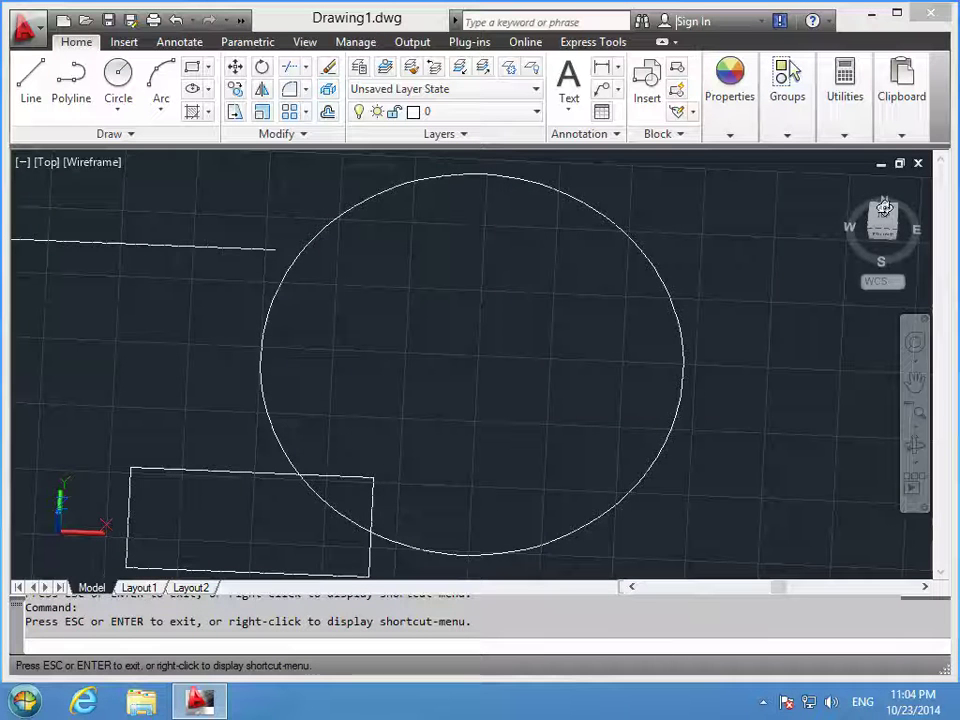
pyautogui.press('Escape')
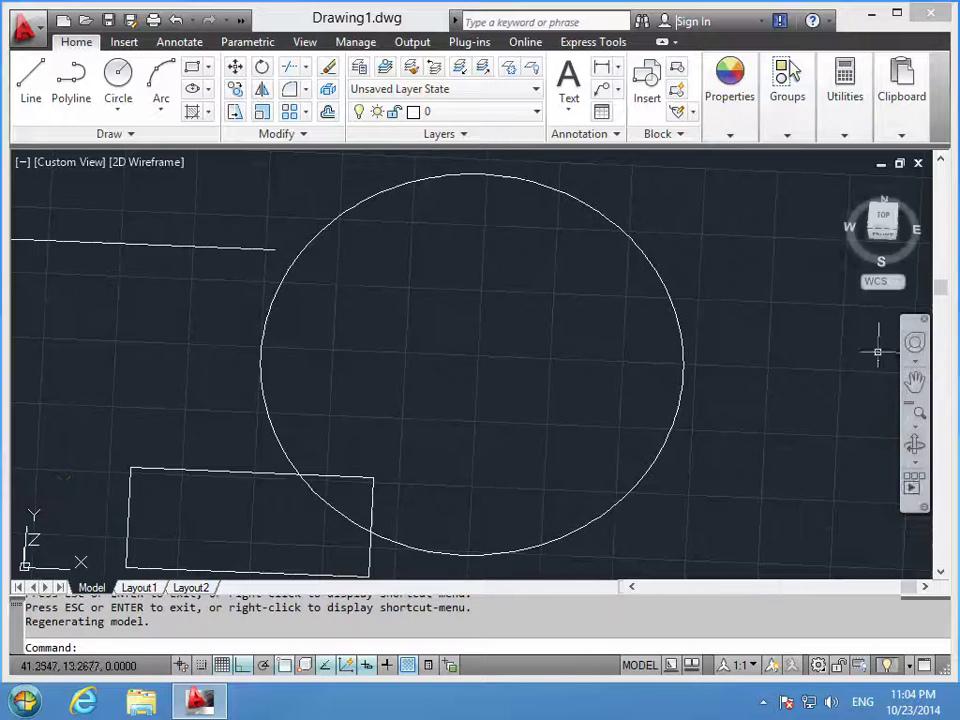
pyautogui.click(880, 220)
# - Pan the drawing left so the circle sits at the far left beside empty space
pyautogui.scroll(3, 643, 371)
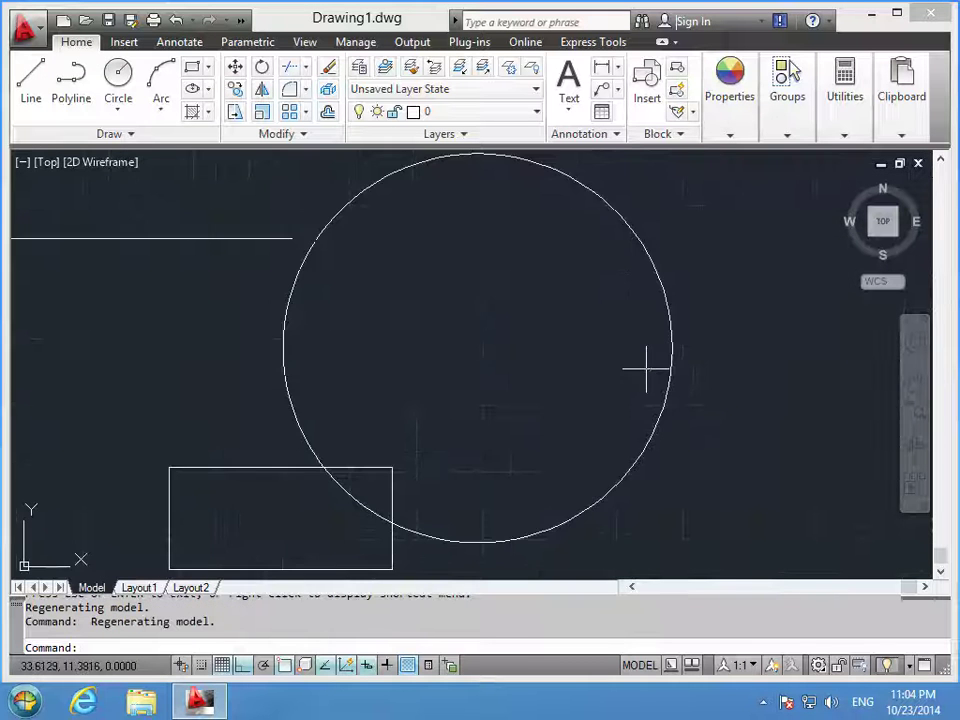
pyautogui.moveTo(645, 368); pyautogui.dragTo(765, 362, button='middle')
pyautogui.scroll(-2, 765, 360)
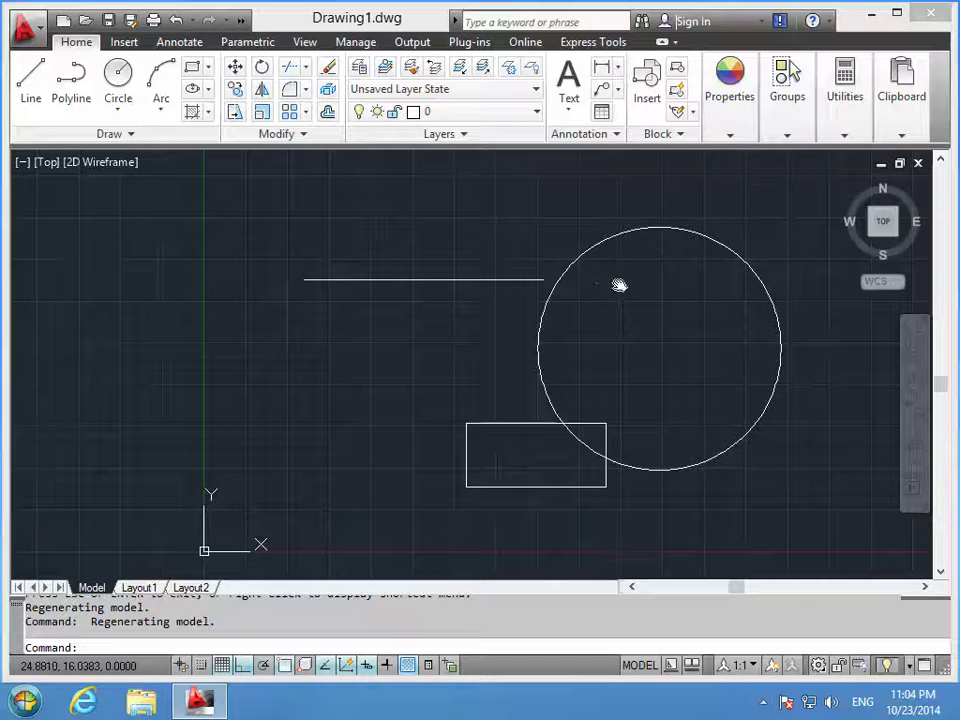
pyautogui.moveTo(619, 285)
pyautogui.mouseDown(button='middle')
pyautogui.moveTo(510, 291)
pyautogui.moveTo(598, 313)
pyautogui.moveTo(478, 276)
pyautogui.moveTo(502, 304)
pyautogui.moveTo(593, 297)
pyautogui.mouseUp(button='middle')
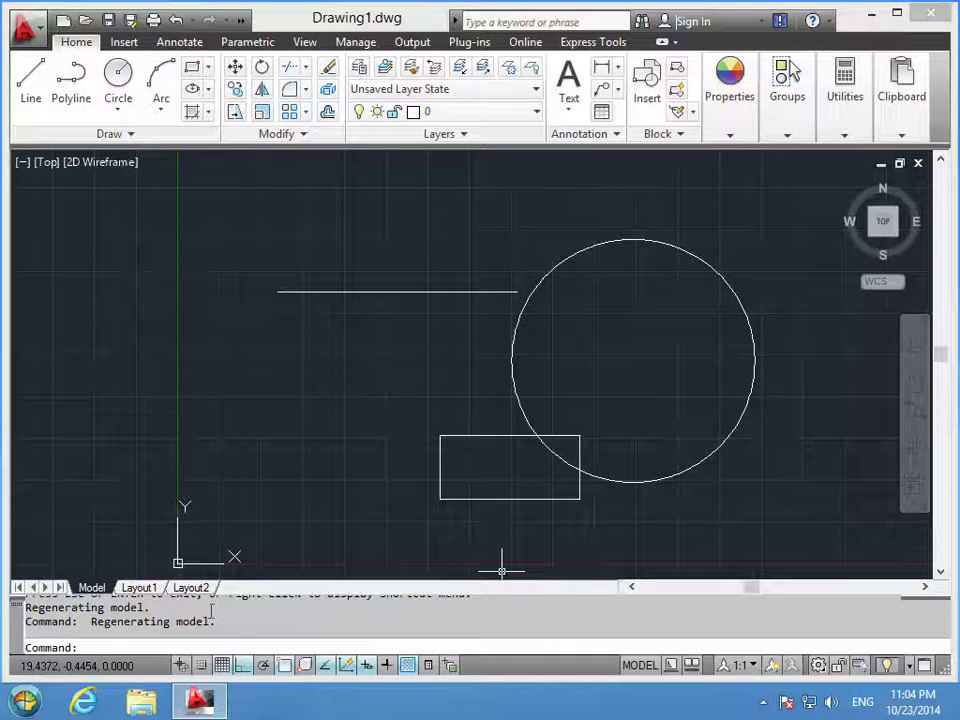
pyautogui.moveTo(678, 426)
pyautogui.mouseDown(button='middle')
pyautogui.moveTo(493, 414)
pyautogui.moveTo(152, 507)
pyautogui.mouseUp(button='middle')
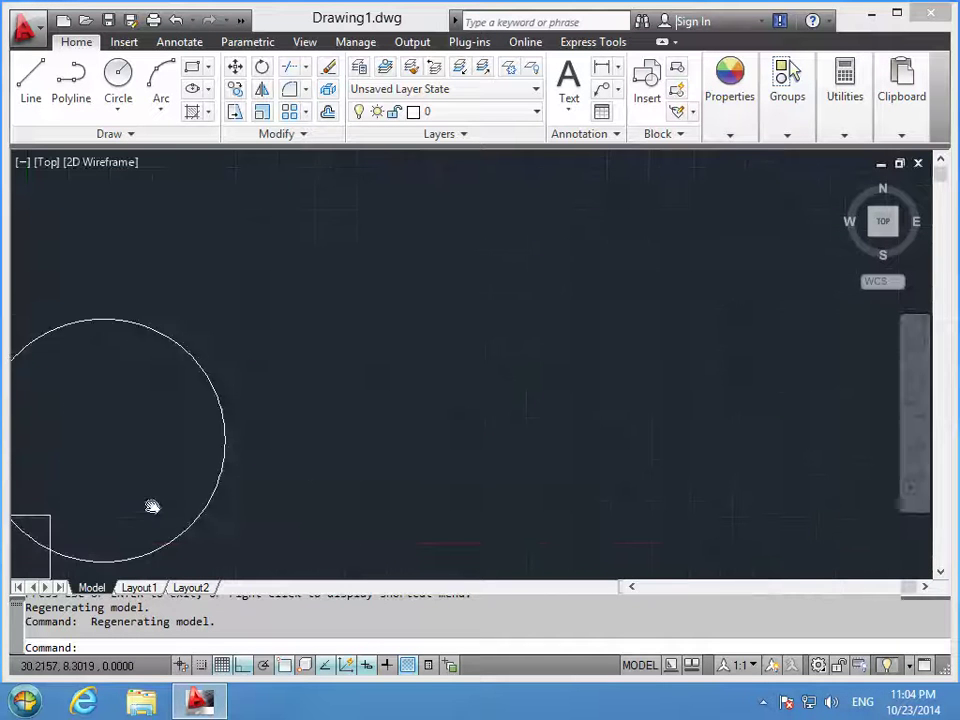
pyautogui.moveTo(316, 474); pyautogui.dragTo(144, 450, button='middle')
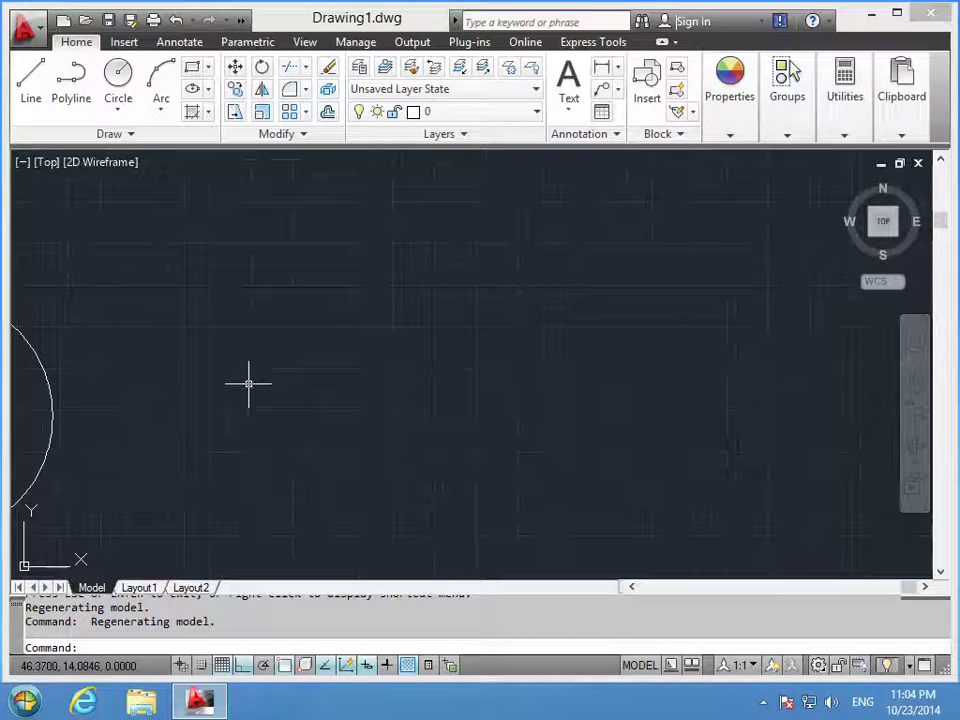
# - Draw a large rectangle with REC in the empty area beside the circle
pyautogui.write('rec')
pyautogui.press('Return')
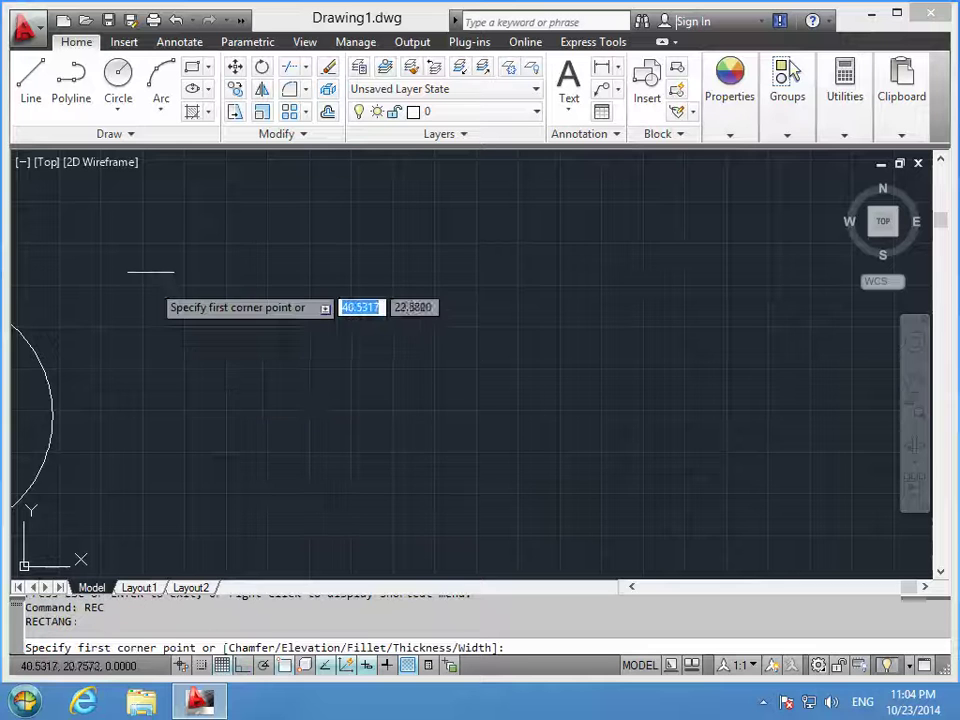
pyautogui.click(151, 245)
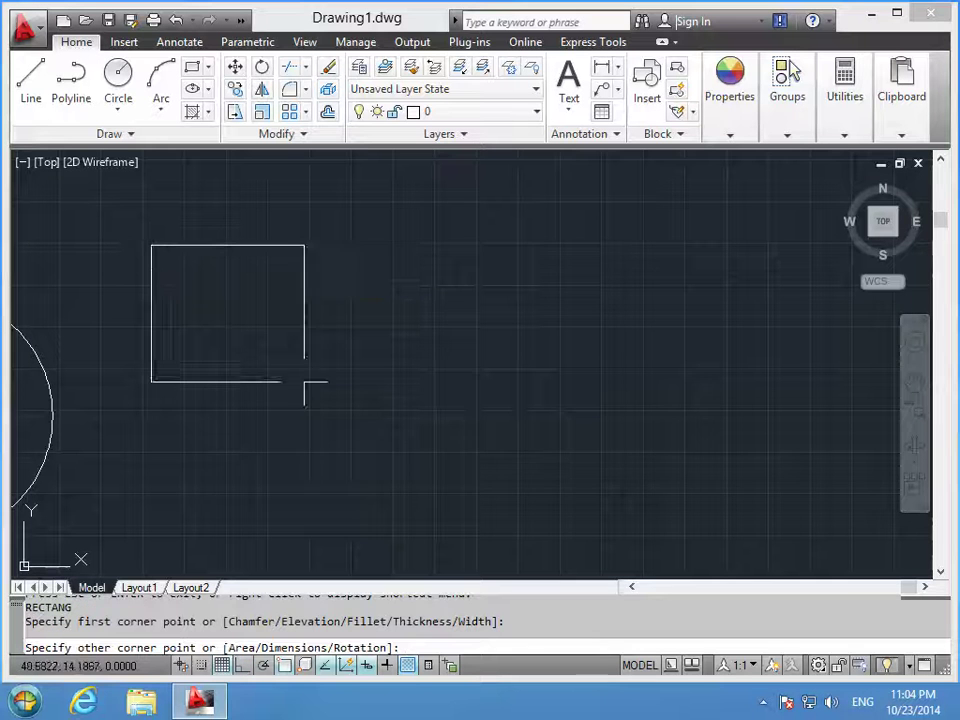
pyautogui.click(677, 530)
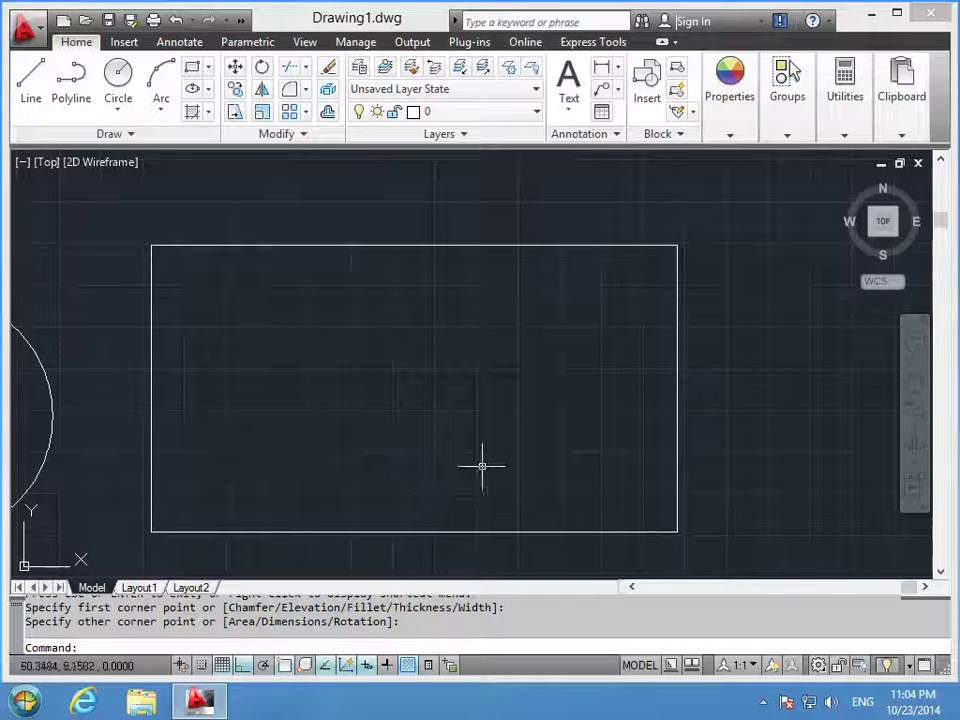
pyautogui.moveTo(527, 434); pyautogui.dragTo(538, 402, button='middle')
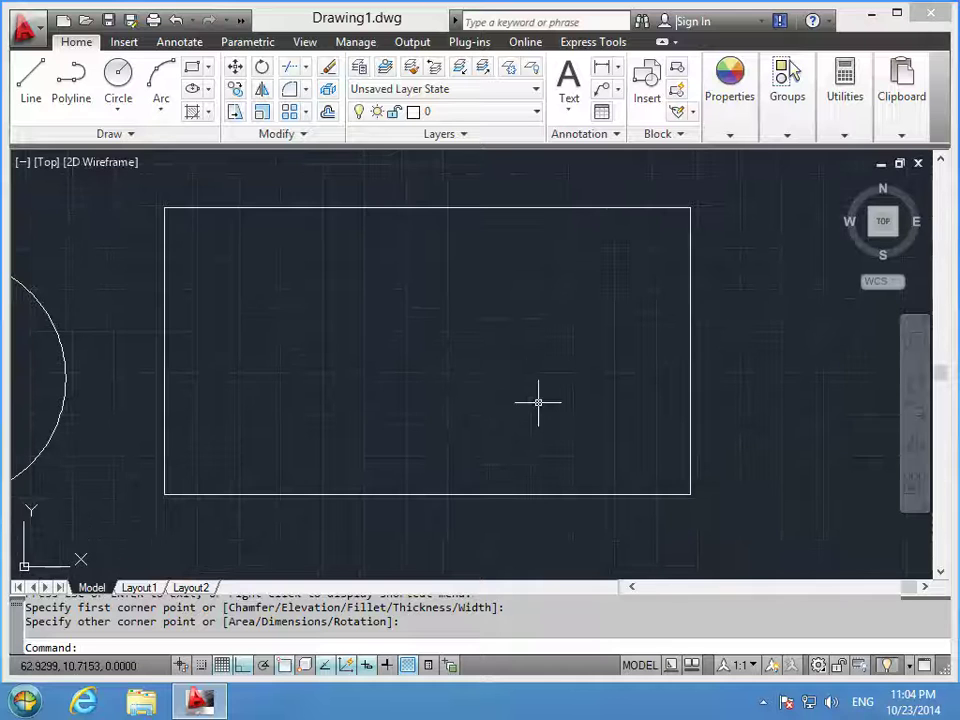
# - Draw two closely spaced horizontal lines across the rectangle's lower part, overhanging both sides
pyautogui.write('l')
pyautogui.press('Return')
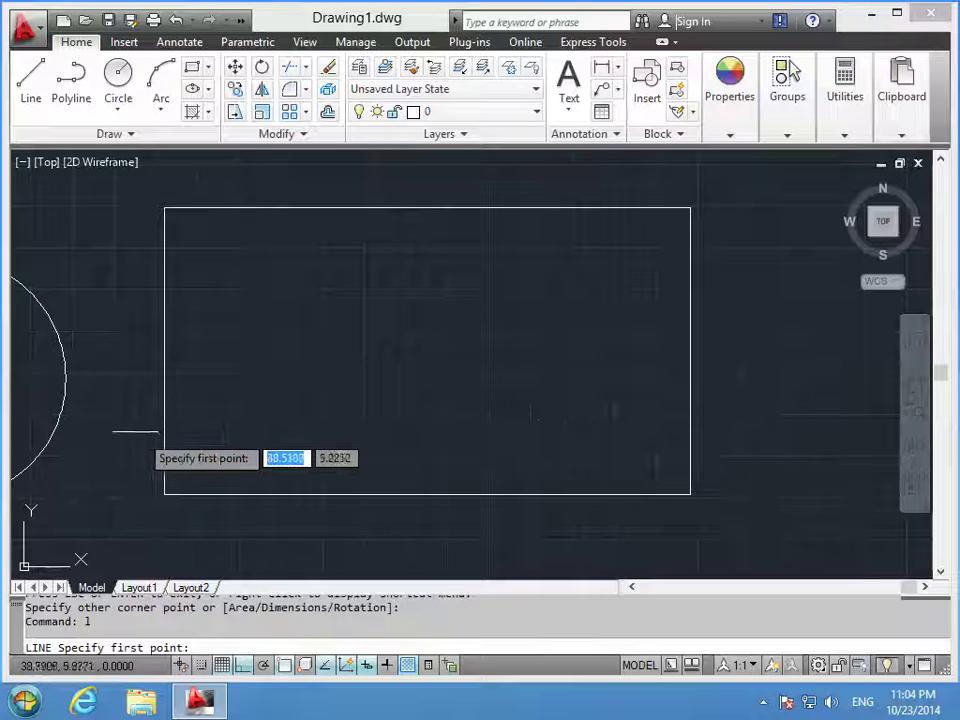
pyautogui.click(170, 432)
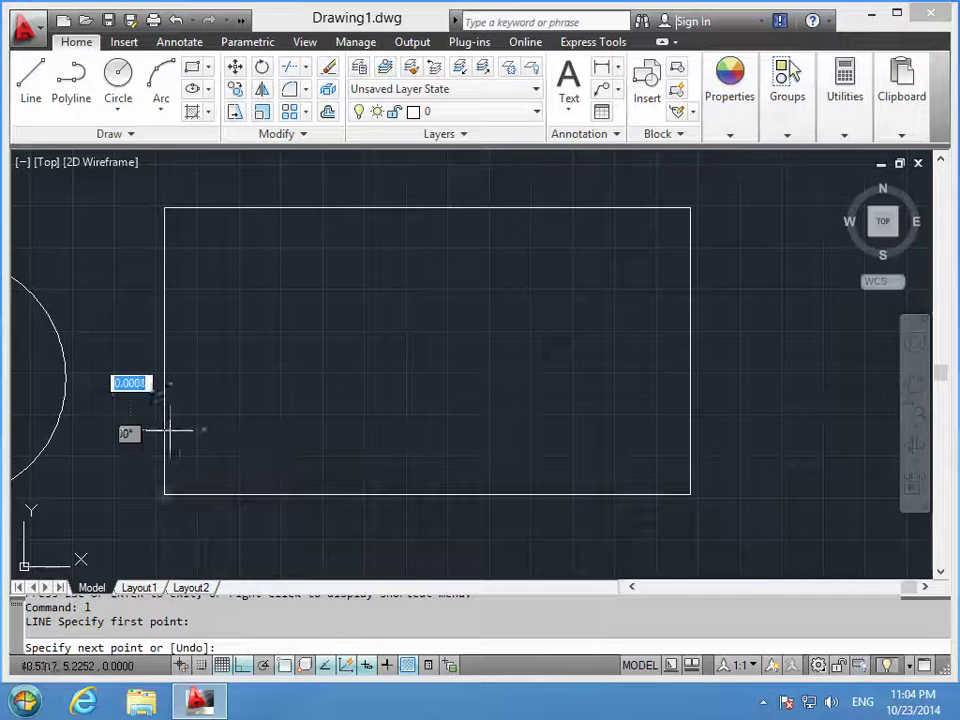
pyautogui.click(727, 430)
pyautogui.press('Escape')
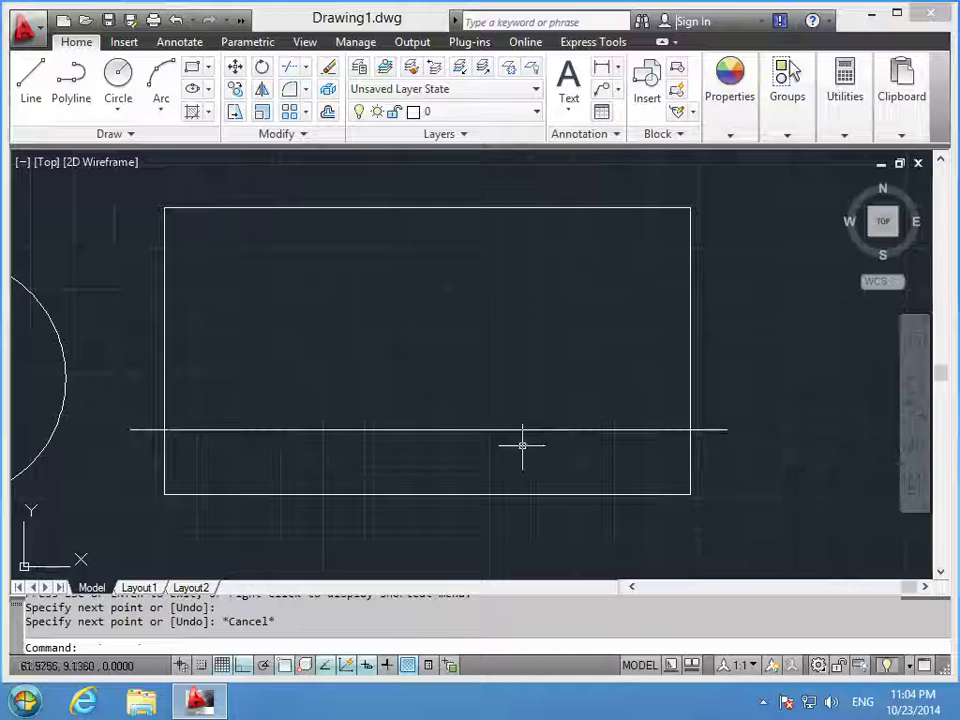
pyautogui.write('l')
pyautogui.press('Return')
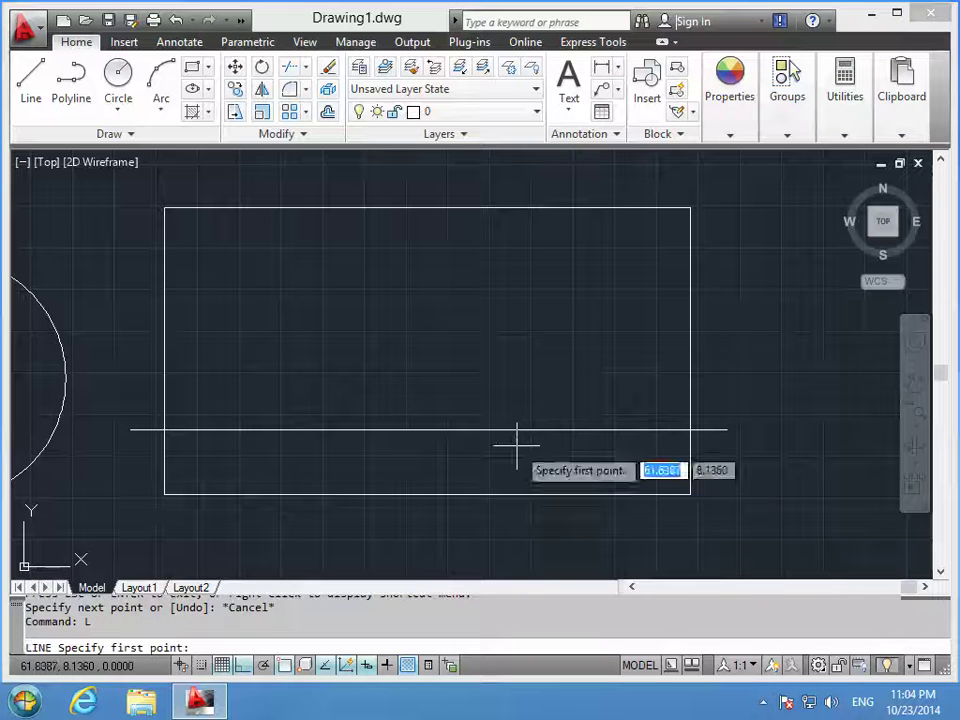
pyautogui.click(150, 413)
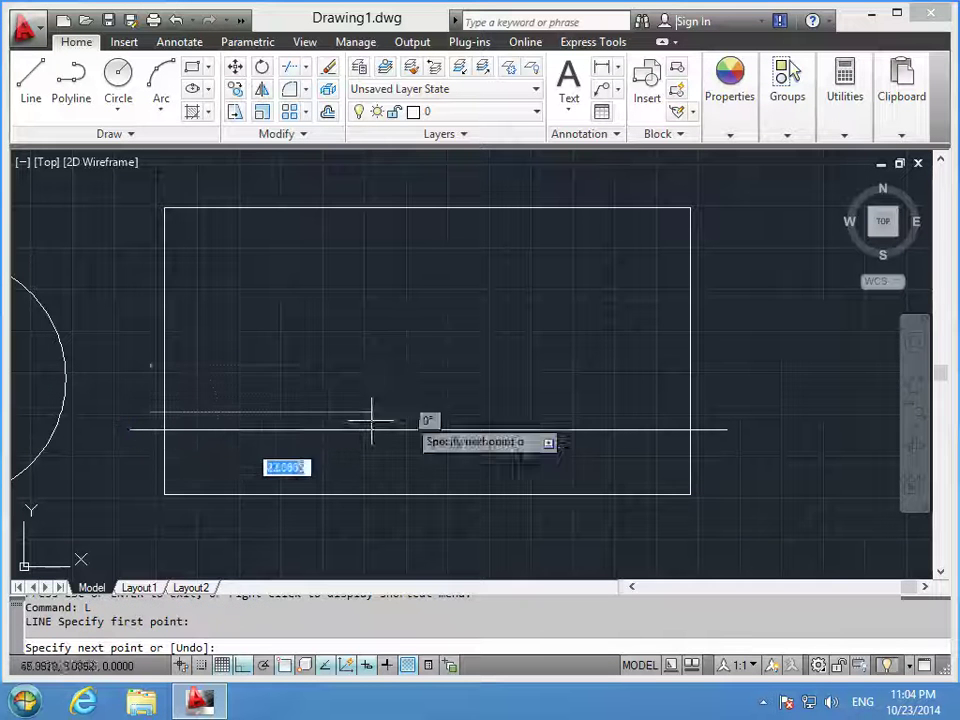
pyautogui.click(727, 385)
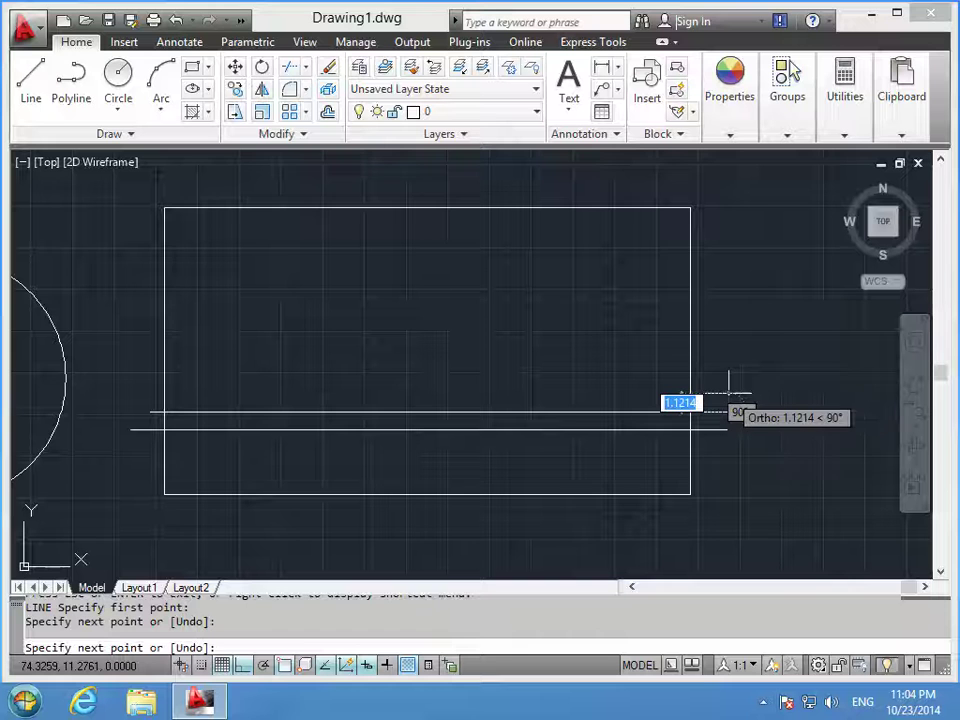
pyautogui.press('Escape')
pyautogui.write('tr')
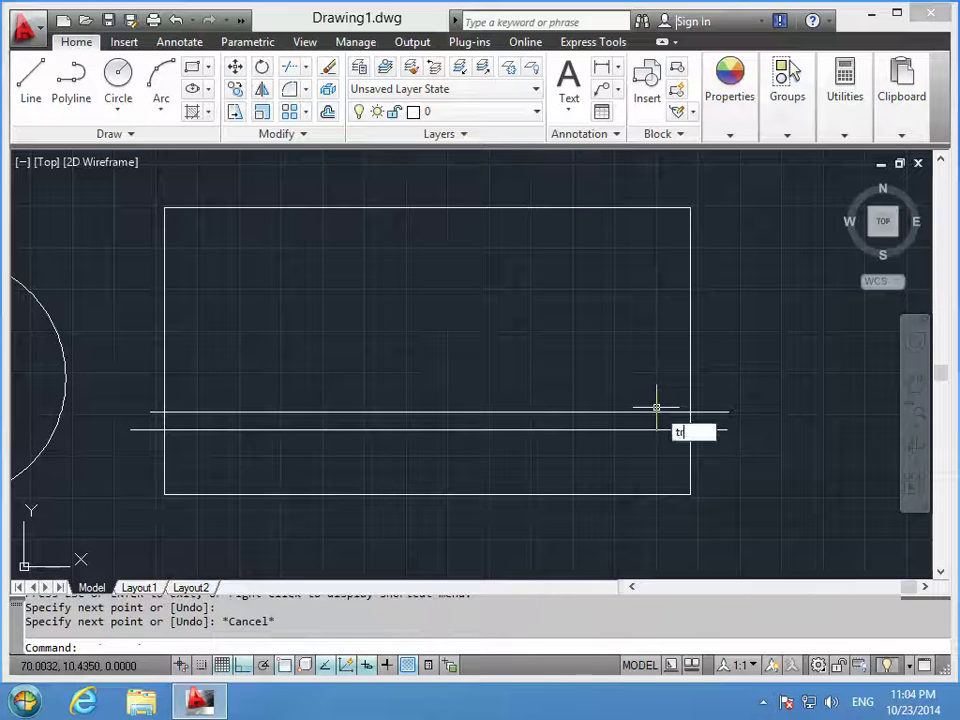
# - Trim the overhanging line ends flush with the rectangle's left and right sides
pyautogui.press('Return')
pyautogui.press('Return')
pyautogui.click(716, 387)
pyautogui.click(720, 462)
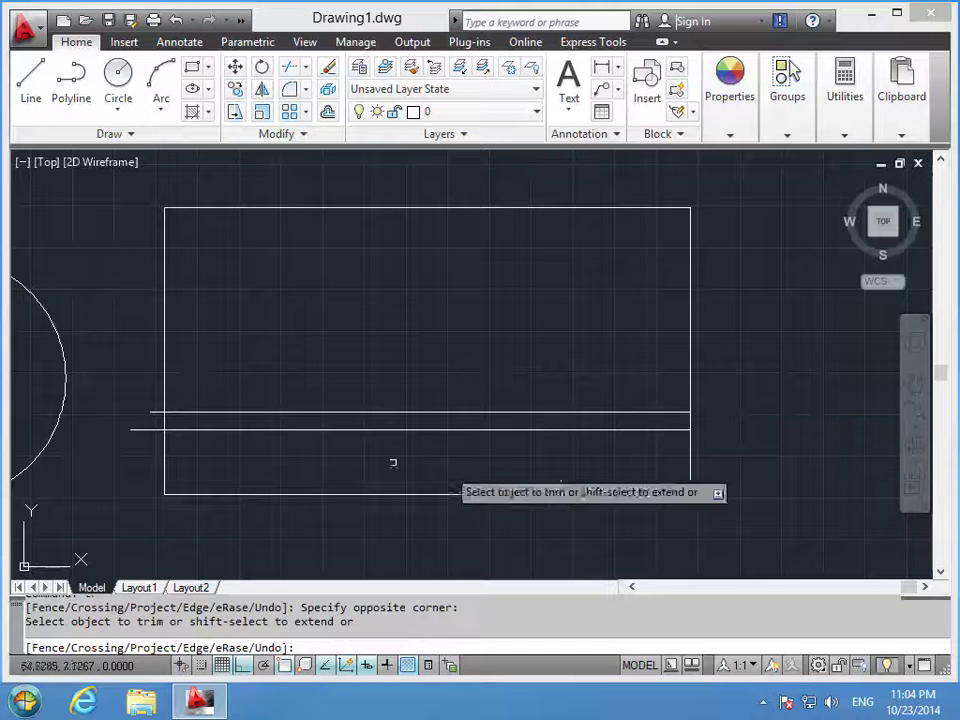
pyautogui.click(154, 418)
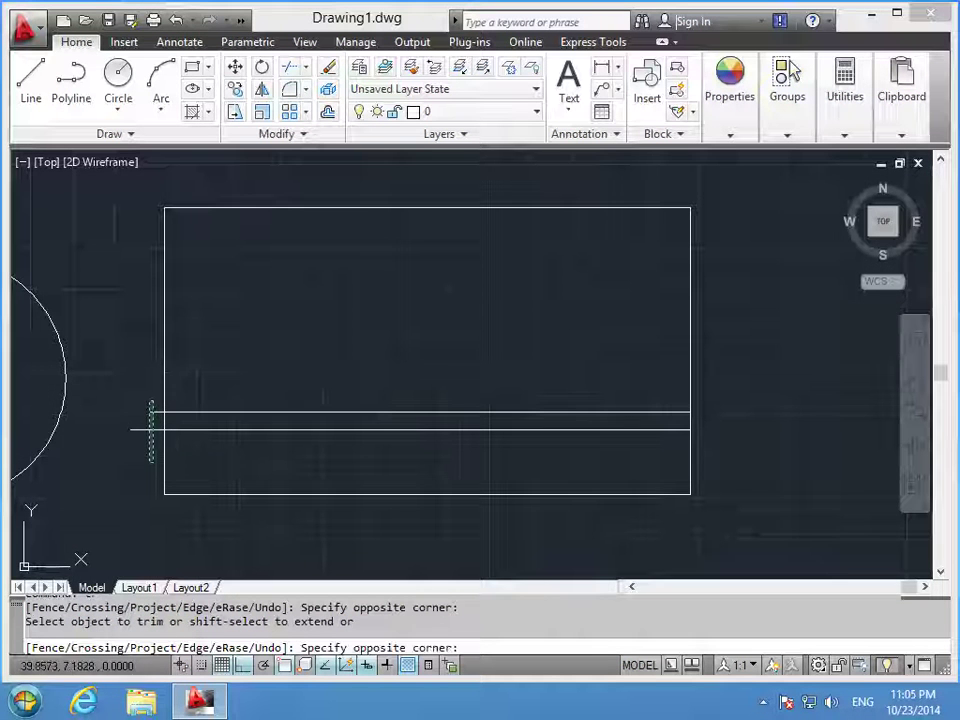
pyautogui.click(154, 461)
pyautogui.press('Escape')
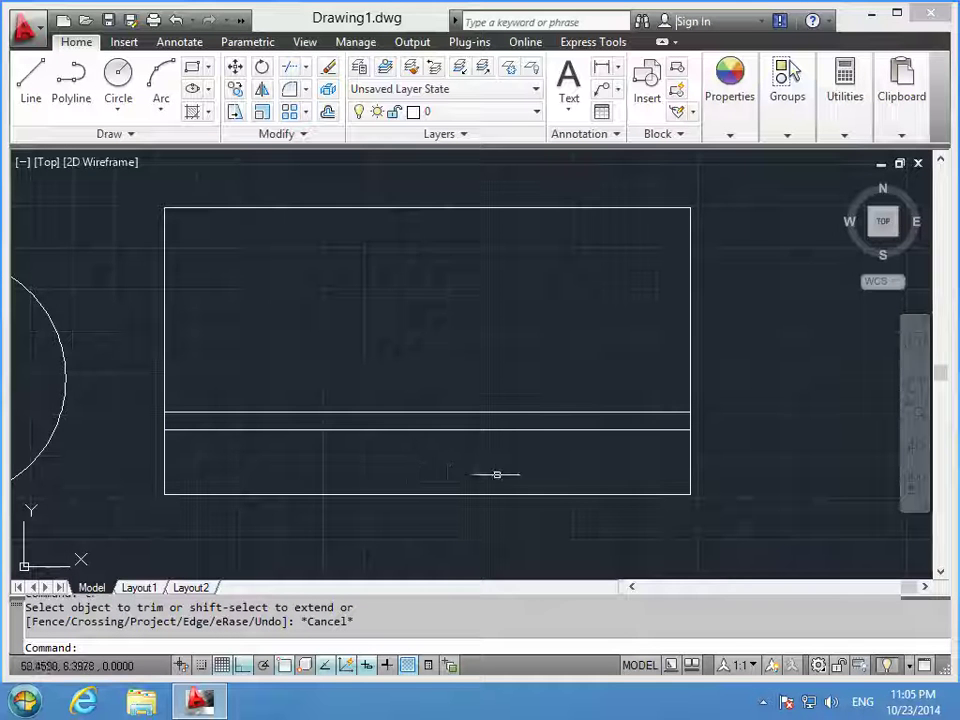
pyautogui.scroll(3, 510, 455)
pyautogui.scroll(-4, 528, 434)
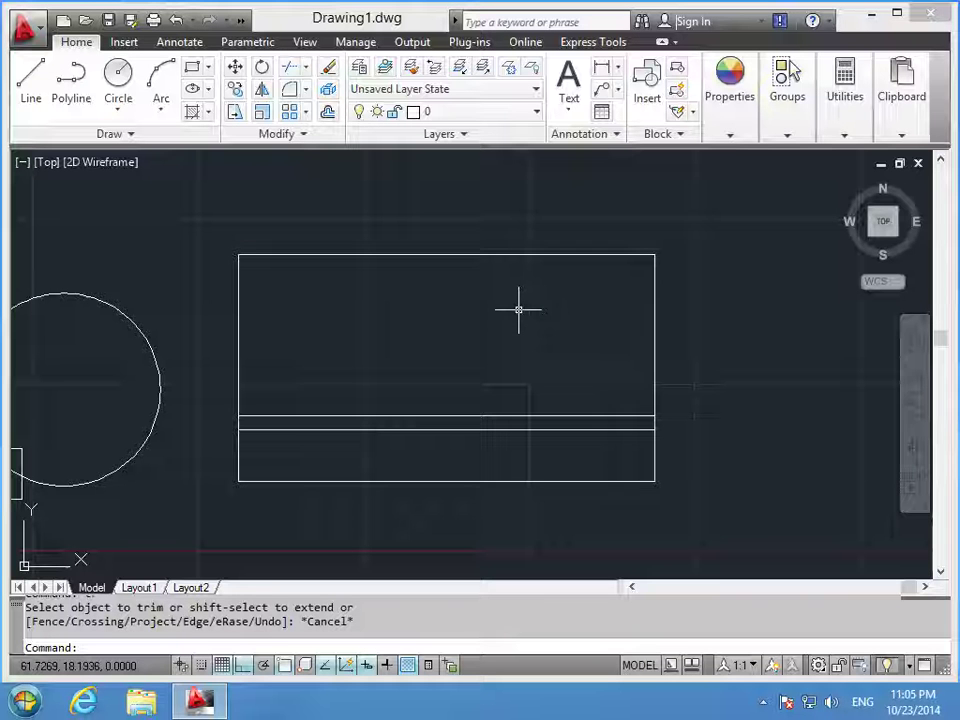
# - Hatch the rectangle's large upper area with ANSI31 diagonal lines and select the hatch
pyautogui.write('h')
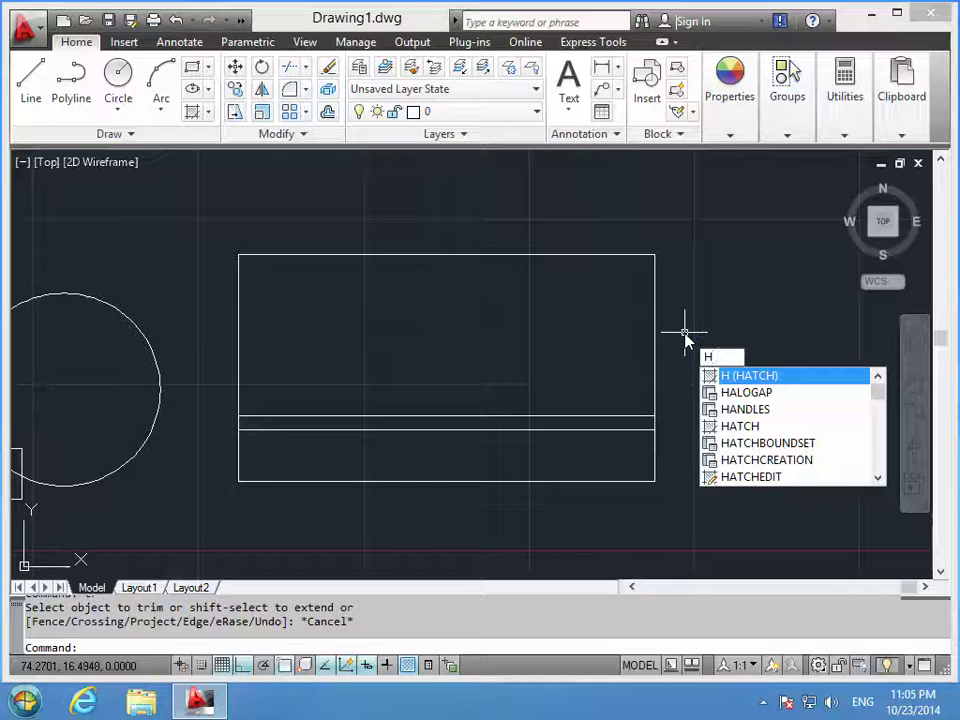
pyautogui.press('Return')
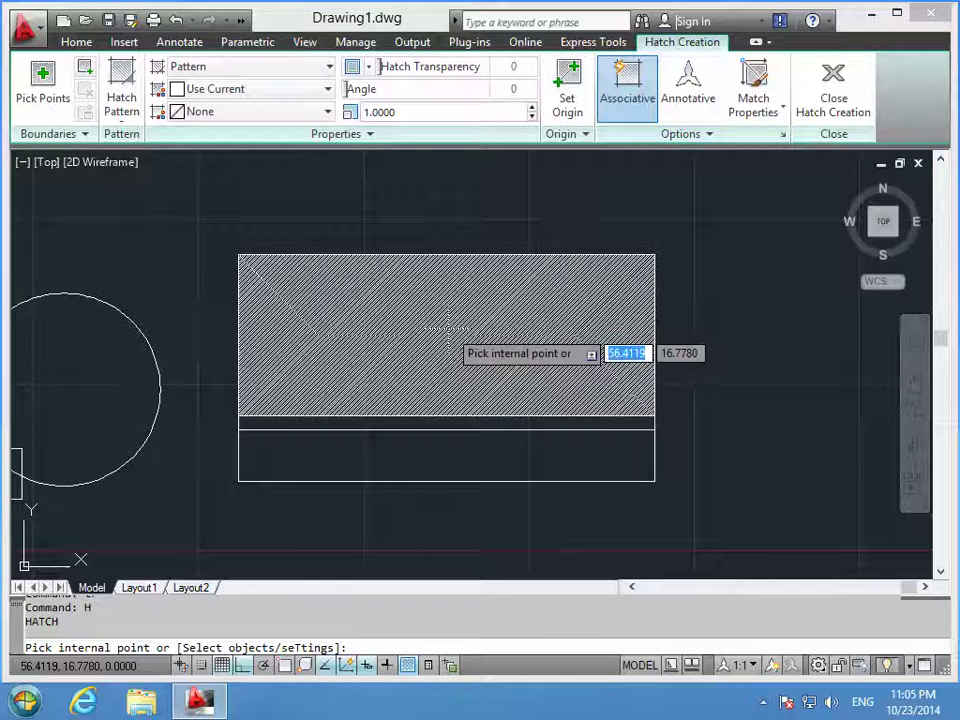
pyautogui.click(447, 327)
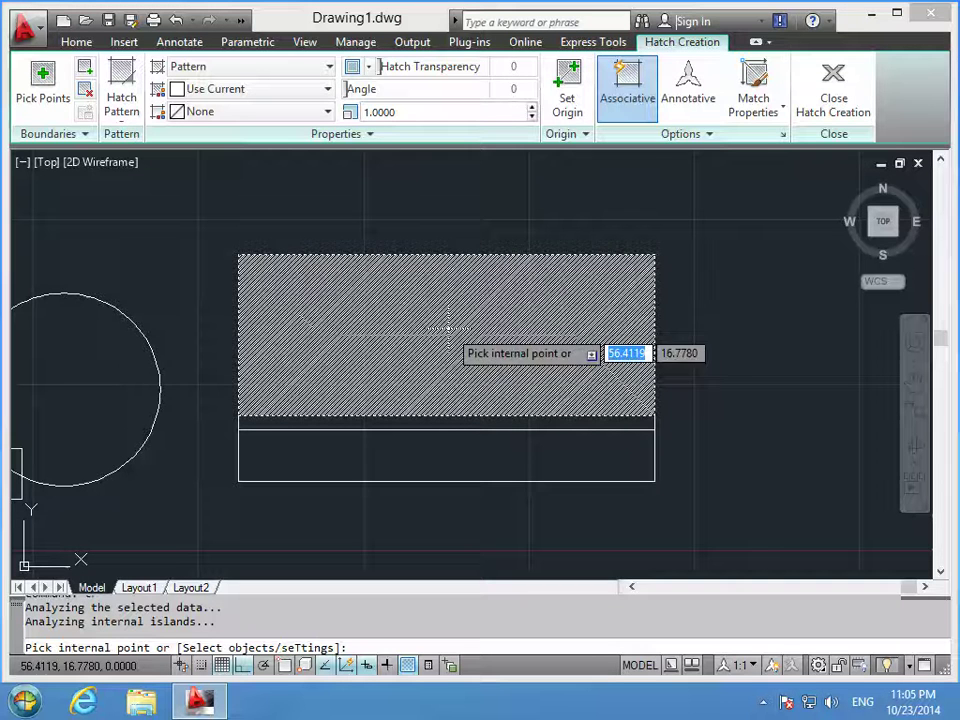
pyautogui.press('Return')
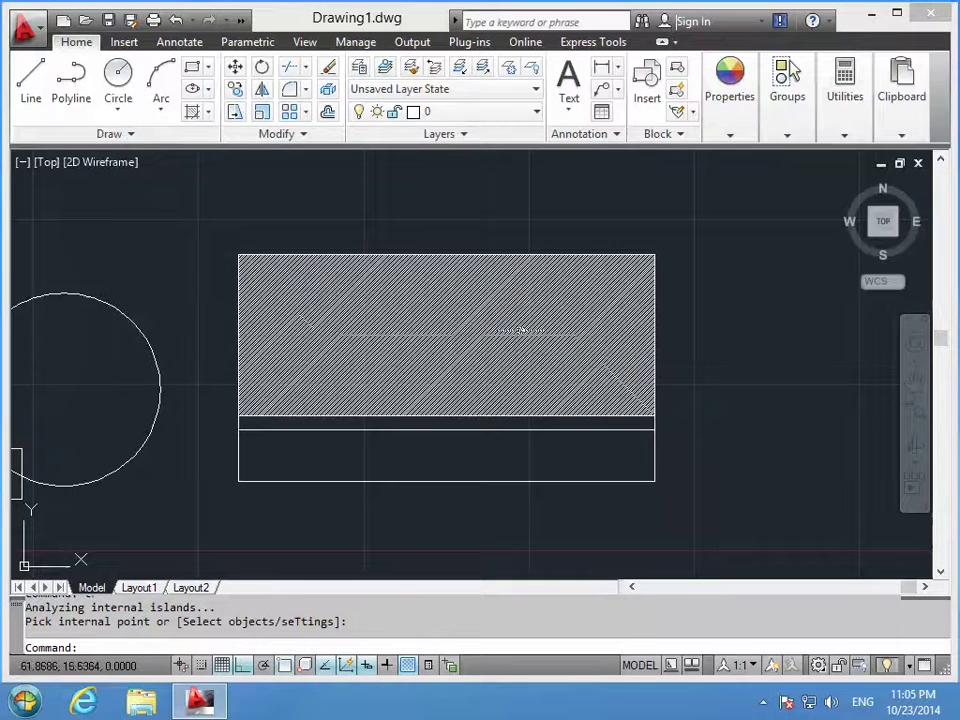
pyautogui.click(469, 330)
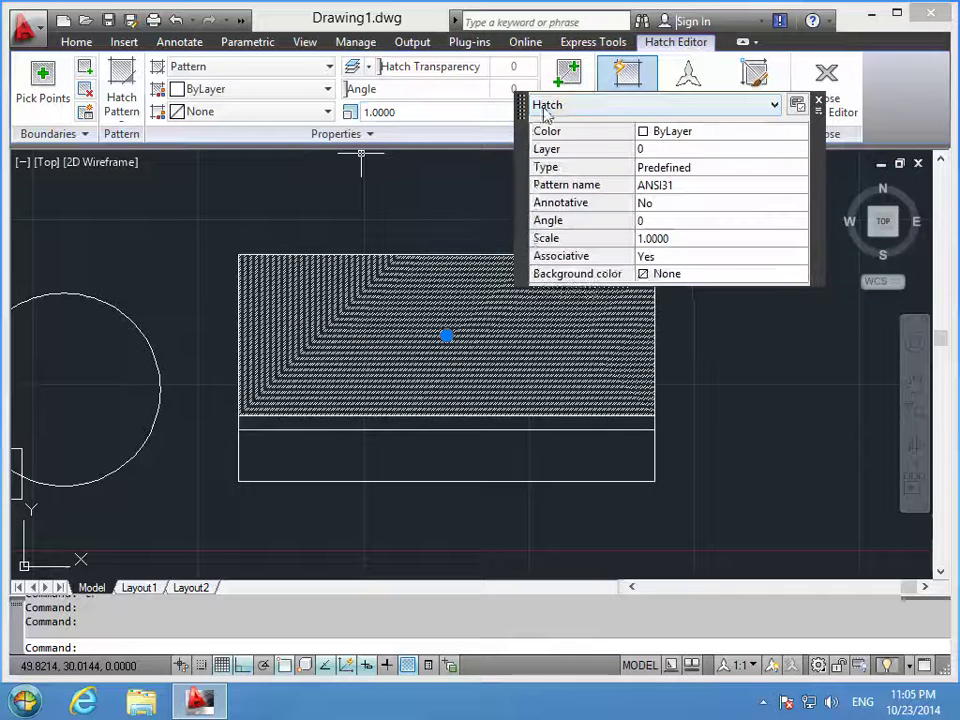
# - Move the hatch Quick Properties panel aside and check the hatch type options
pyautogui.moveTo(524, 108); pyautogui.dragTo(518, 241)
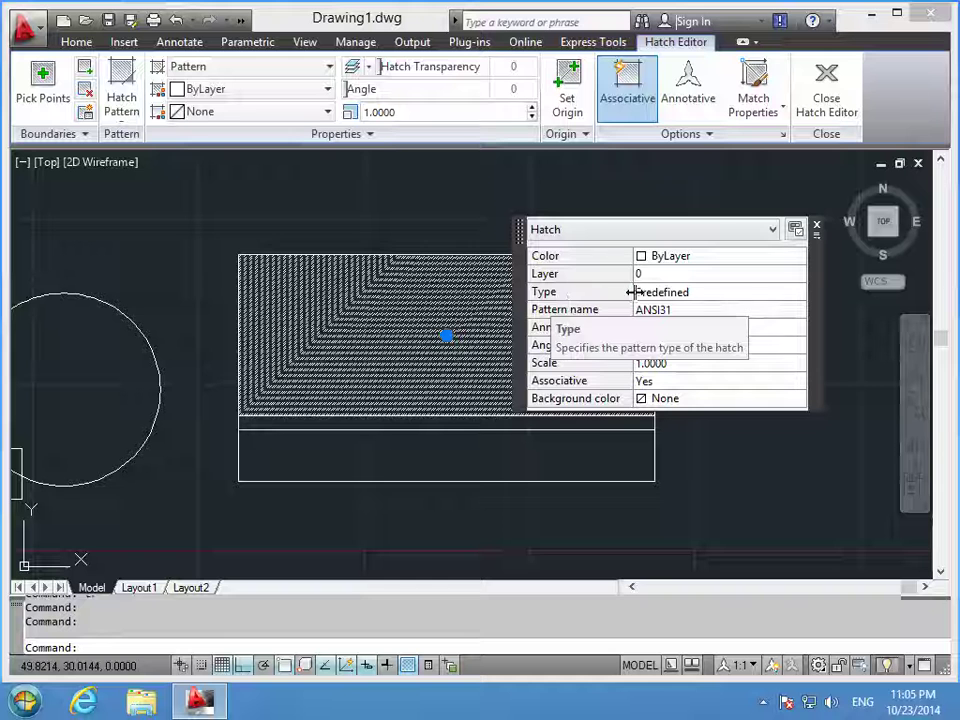
pyautogui.click(734, 296)
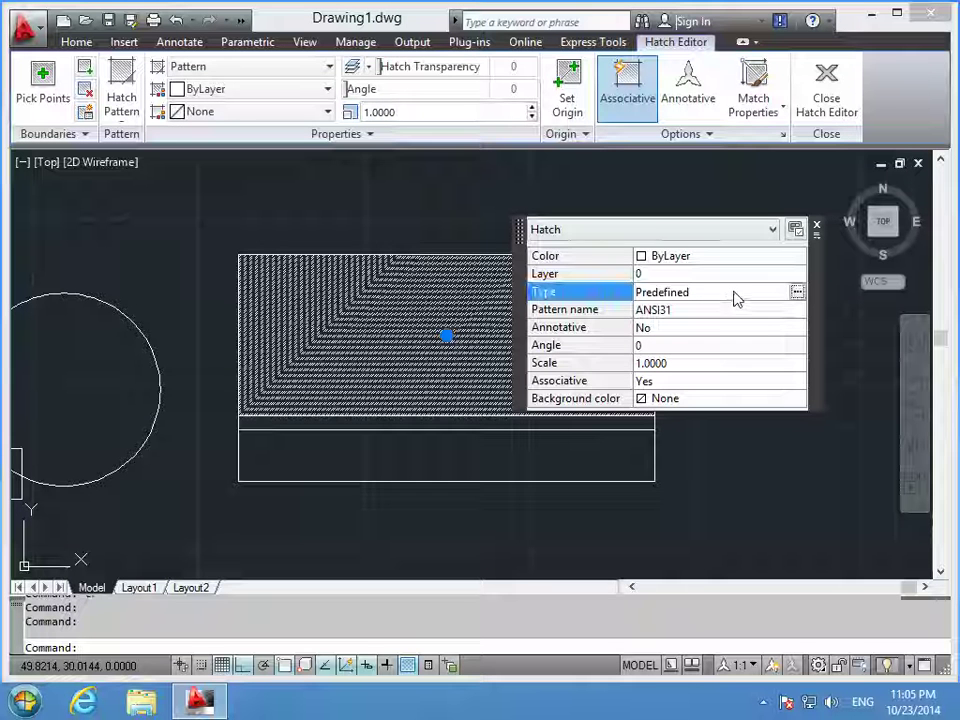
pyautogui.click(798, 294)
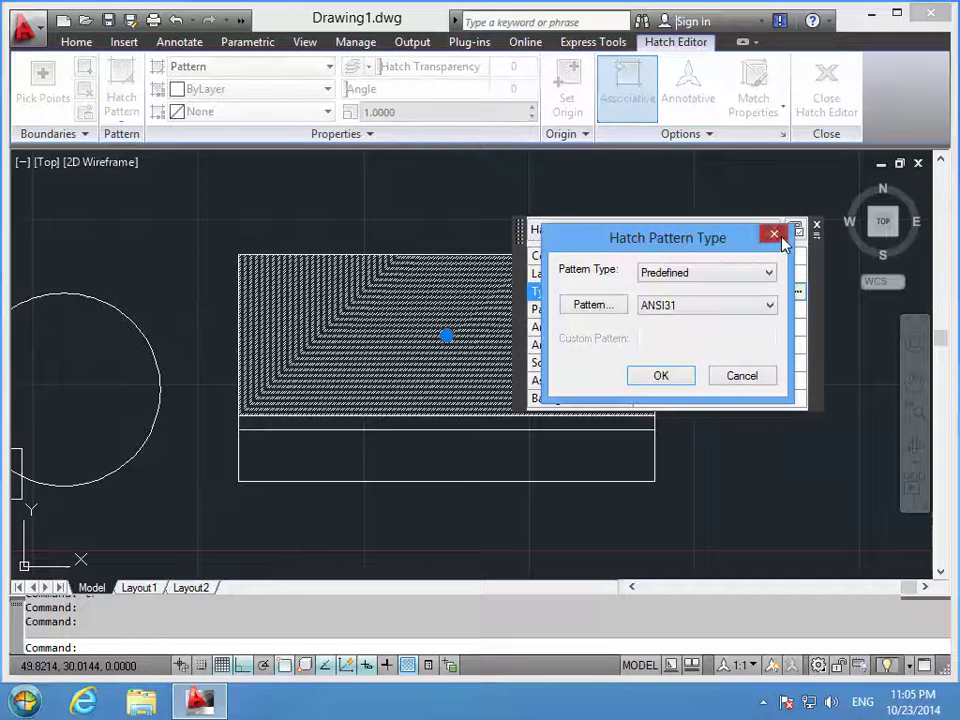
pyautogui.click(778, 236)
# - Change the hatch pattern to BRICK from the Other Predefined patterns
pyautogui.click(686, 312)
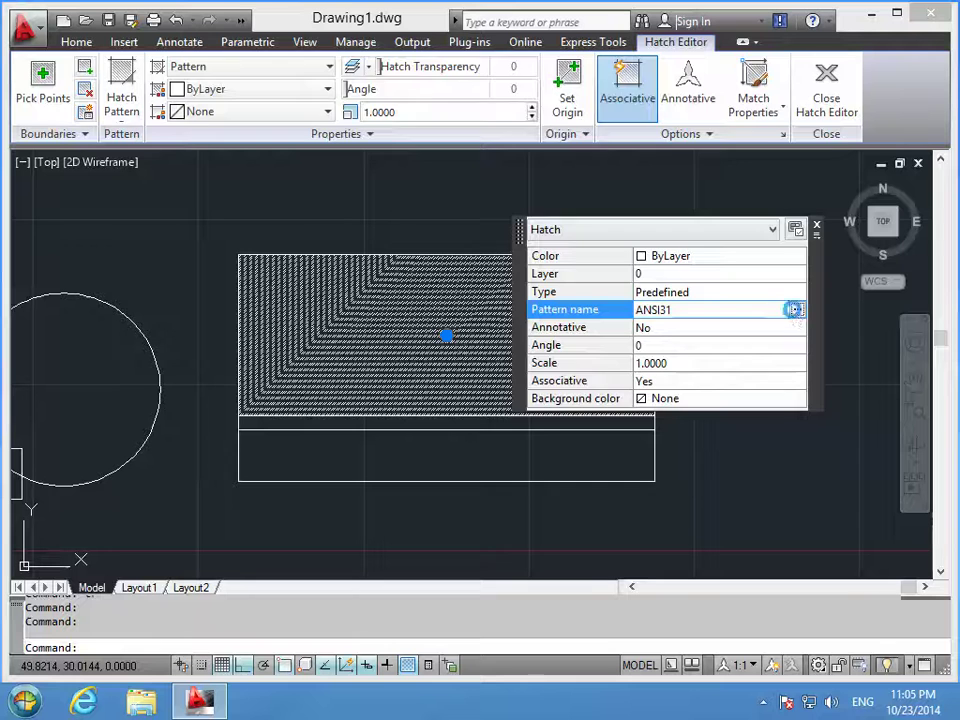
pyautogui.click(796, 310)
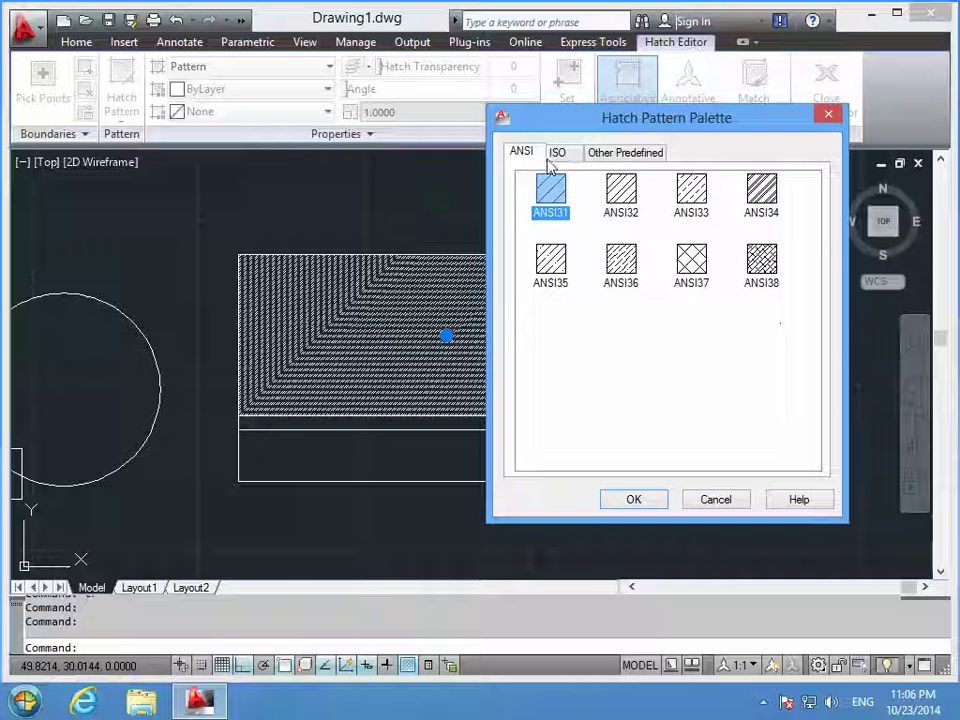
pyautogui.click(604, 156)
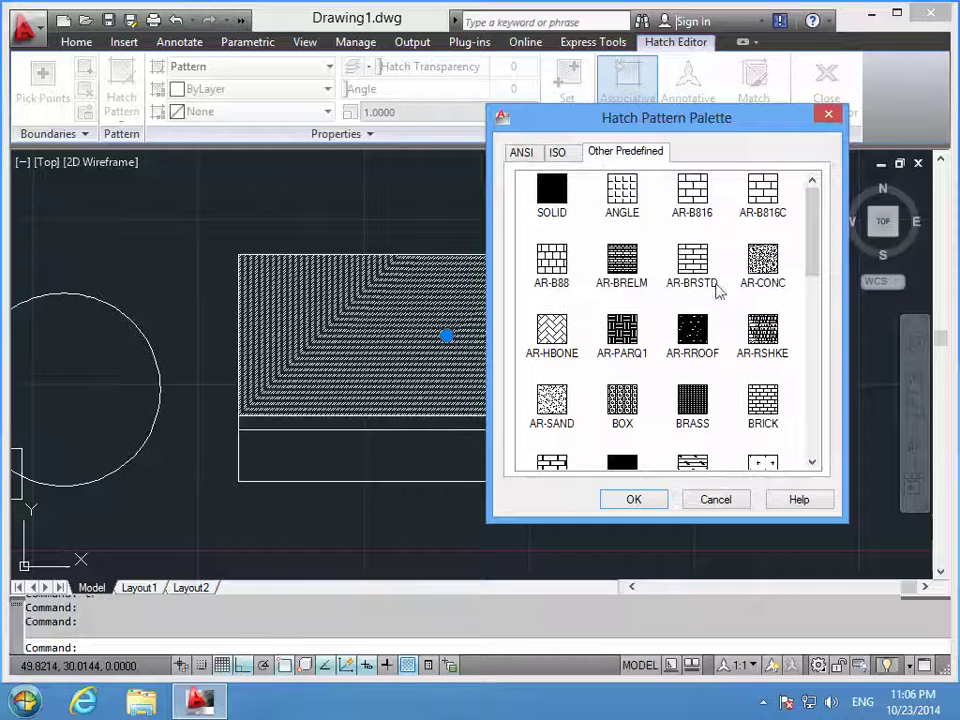
pyautogui.click(766, 428)
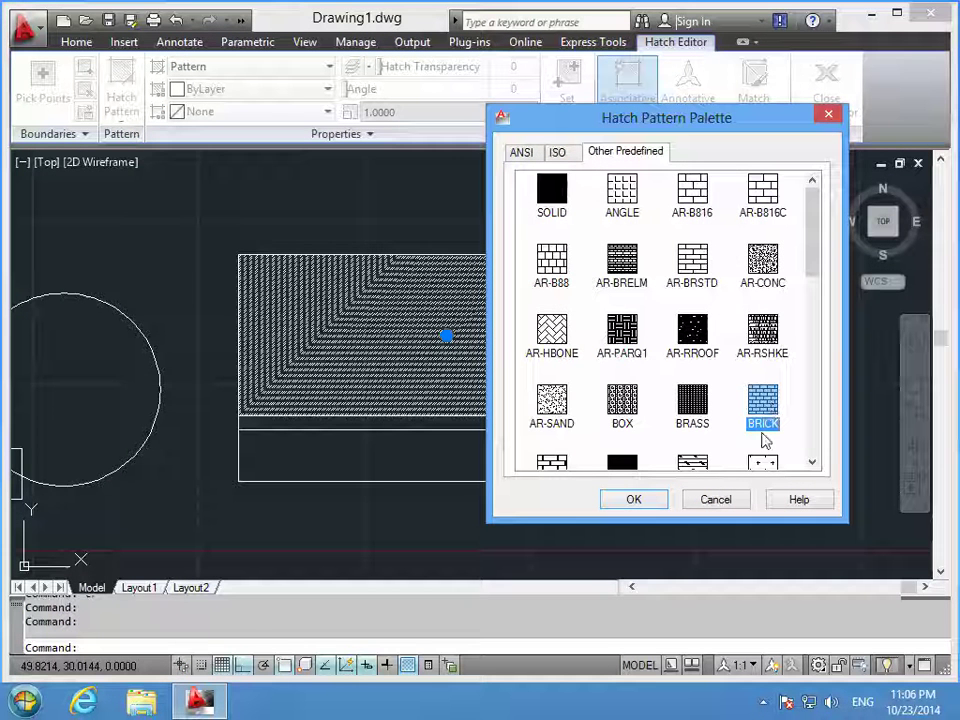
pyautogui.moveTo(811, 205); pyautogui.dragTo(810, 367)
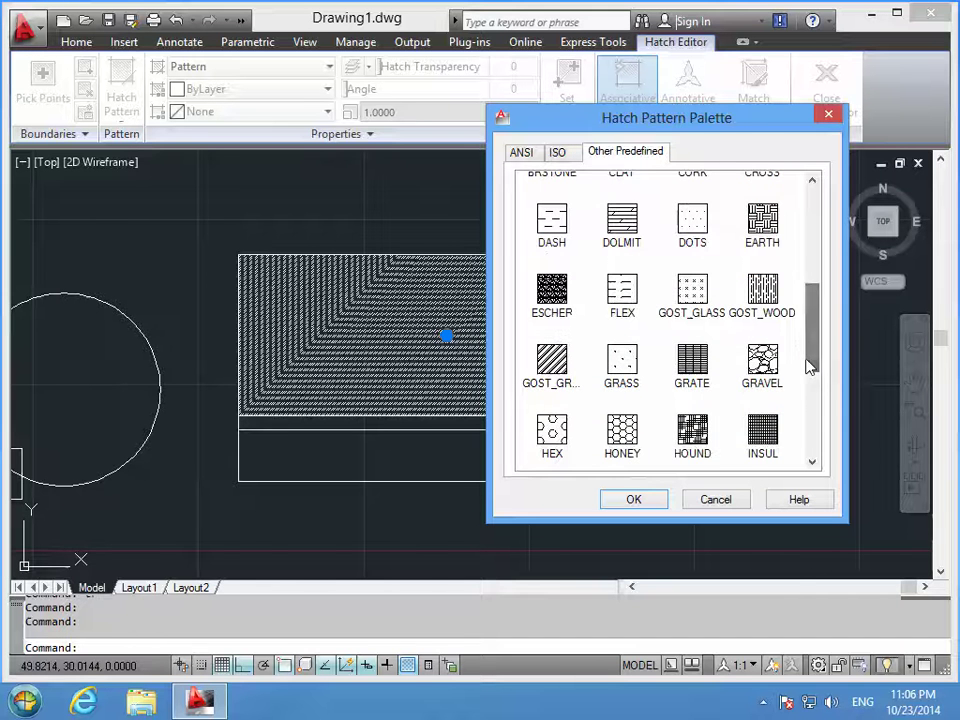
pyautogui.scroll(-1, 782, 326)
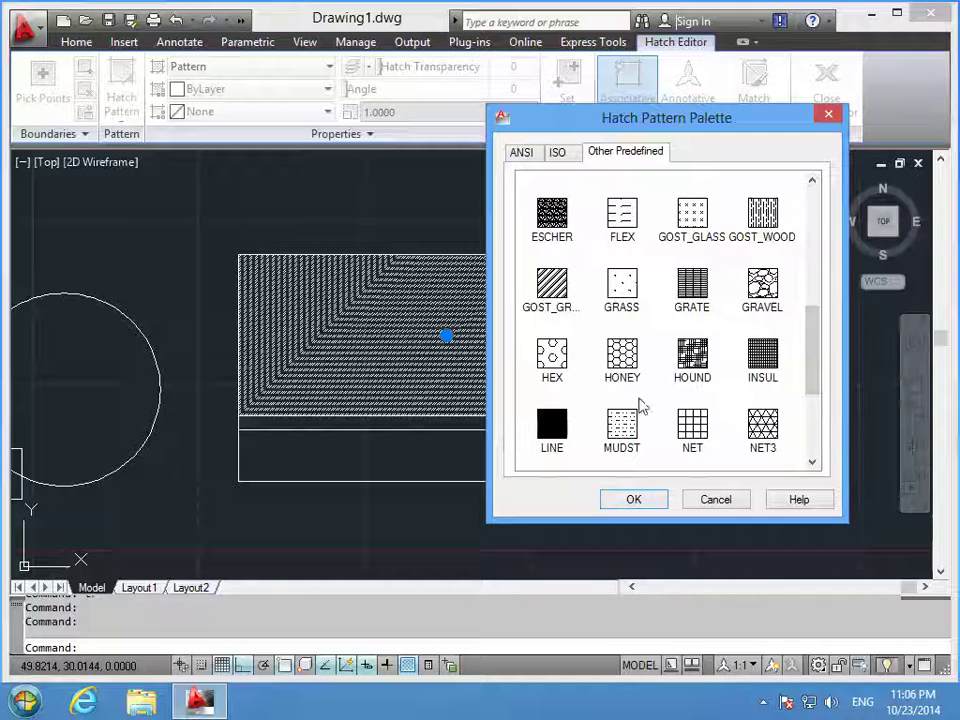
pyautogui.moveTo(810, 381); pyautogui.dragTo(804, 440)
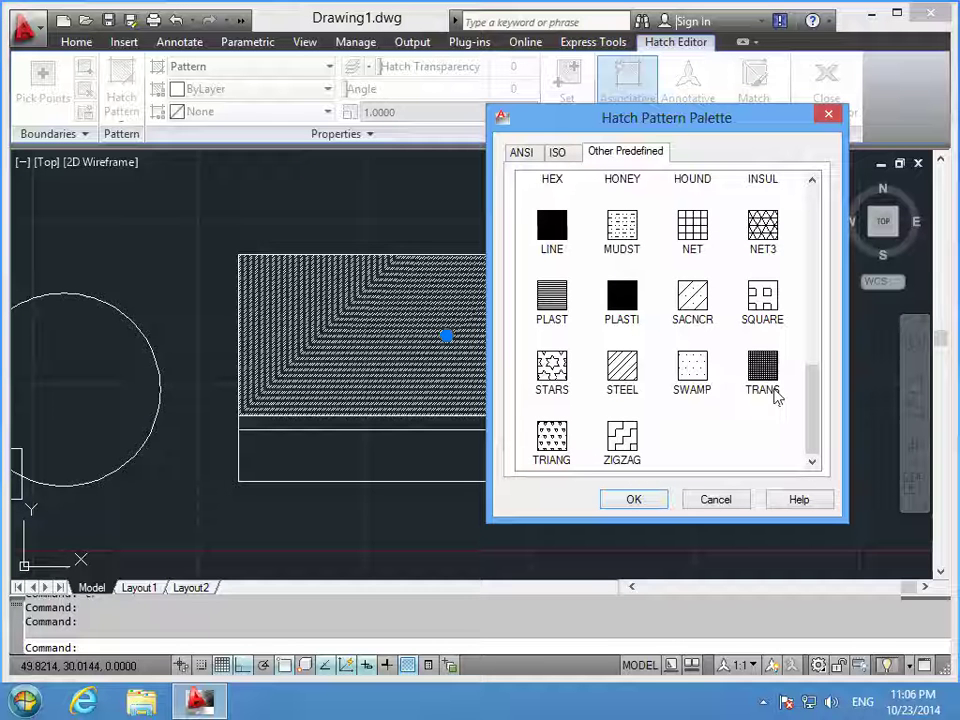
pyautogui.moveTo(811, 424)
pyautogui.mouseDown()
pyautogui.moveTo(826, 330)
pyautogui.moveTo(818, 285)
pyautogui.mouseUp()
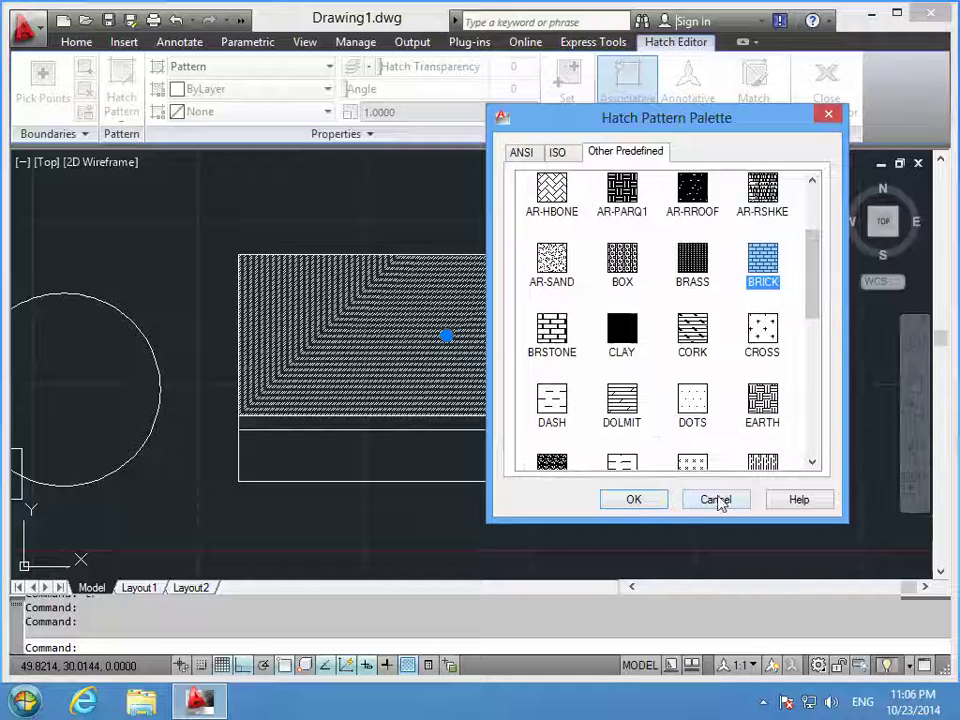
pyautogui.click(634, 499)
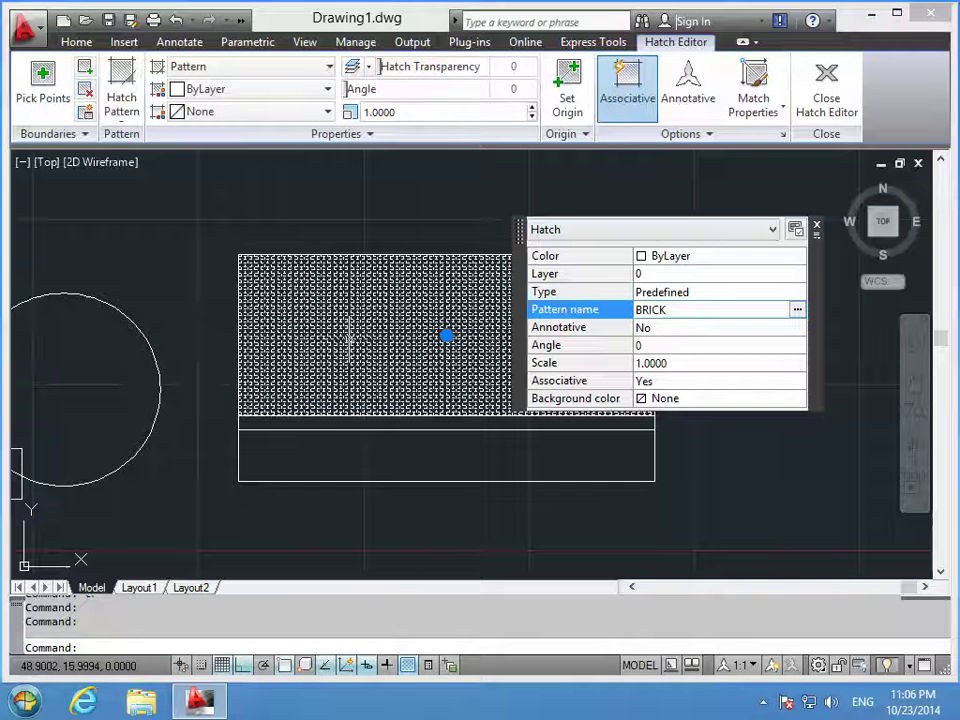
pyautogui.moveTo(350, 338)
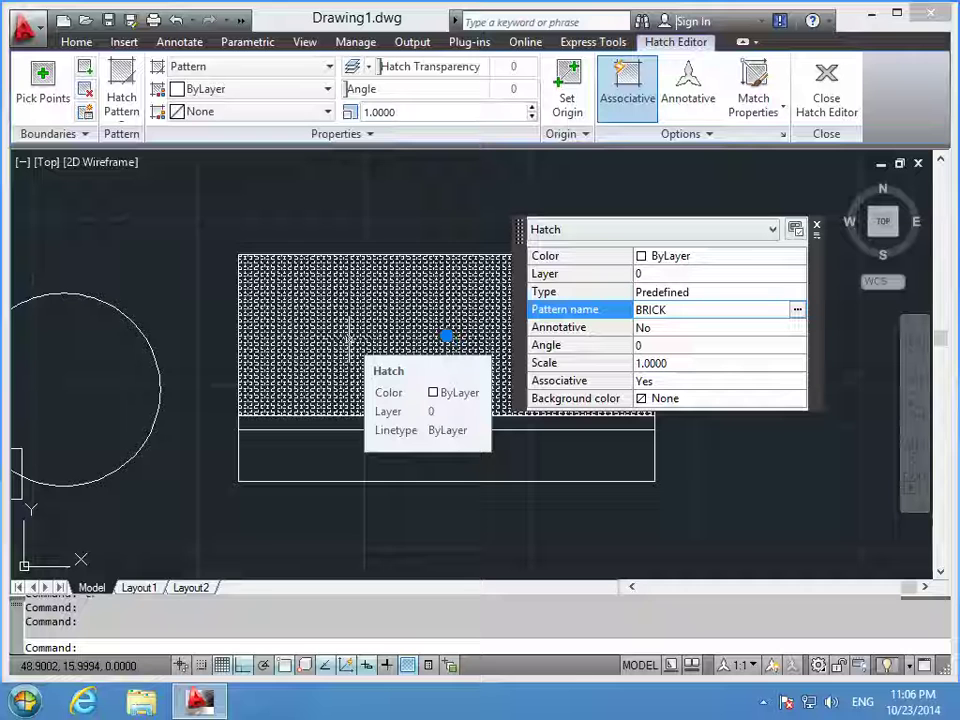
pyautogui.click(677, 364)
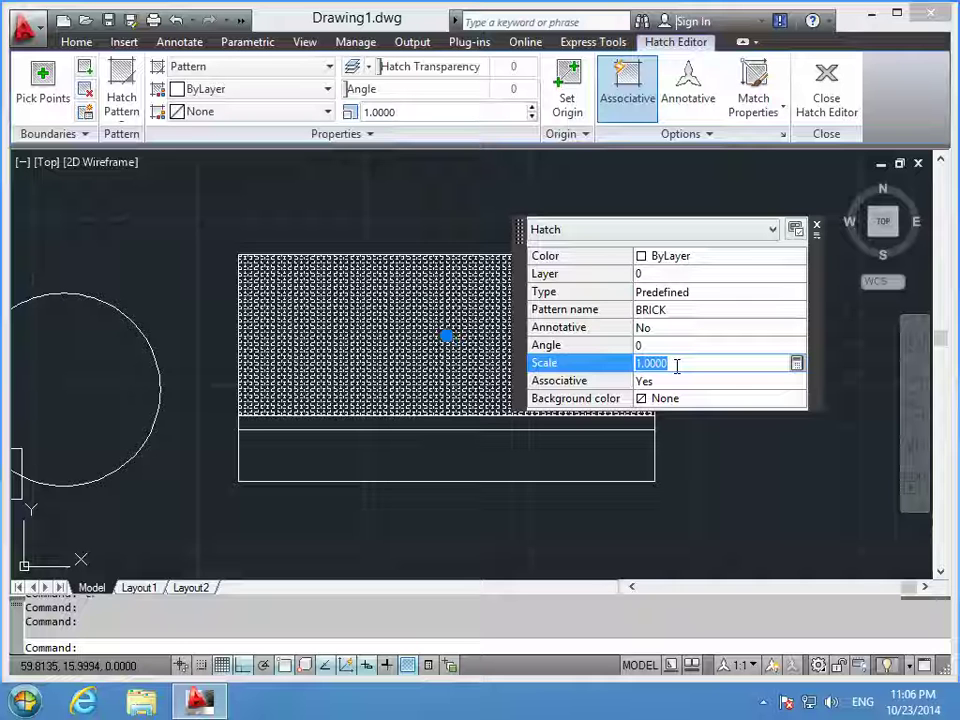
# - Set the BRICK hatch scale to 10, then 8, and finally 5
pyautogui.write('2')
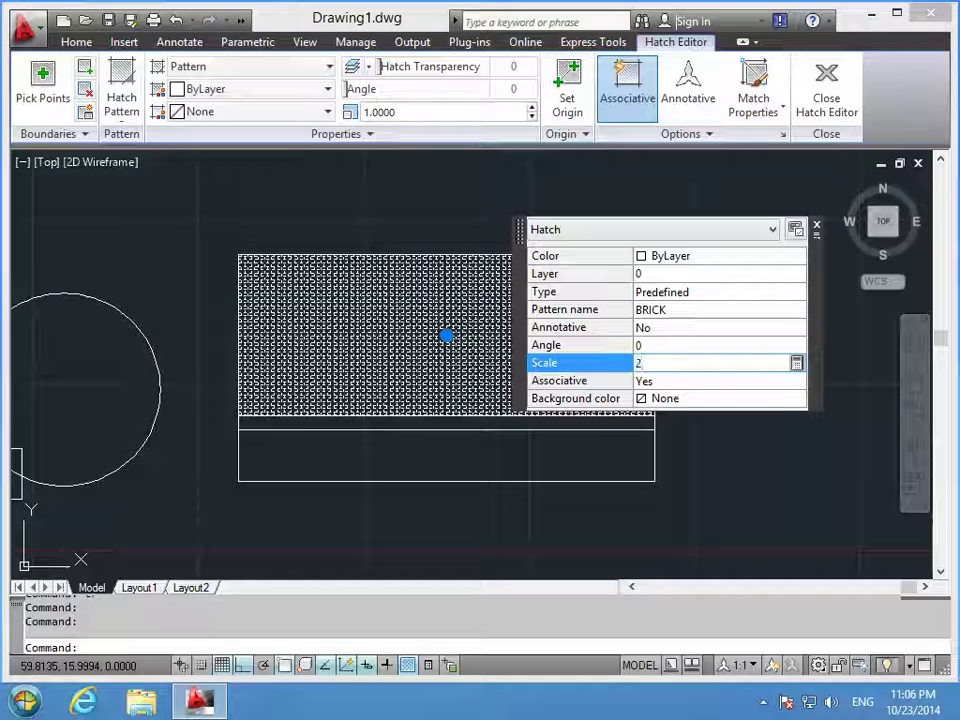
pyautogui.write('10')
pyautogui.click(678, 377)
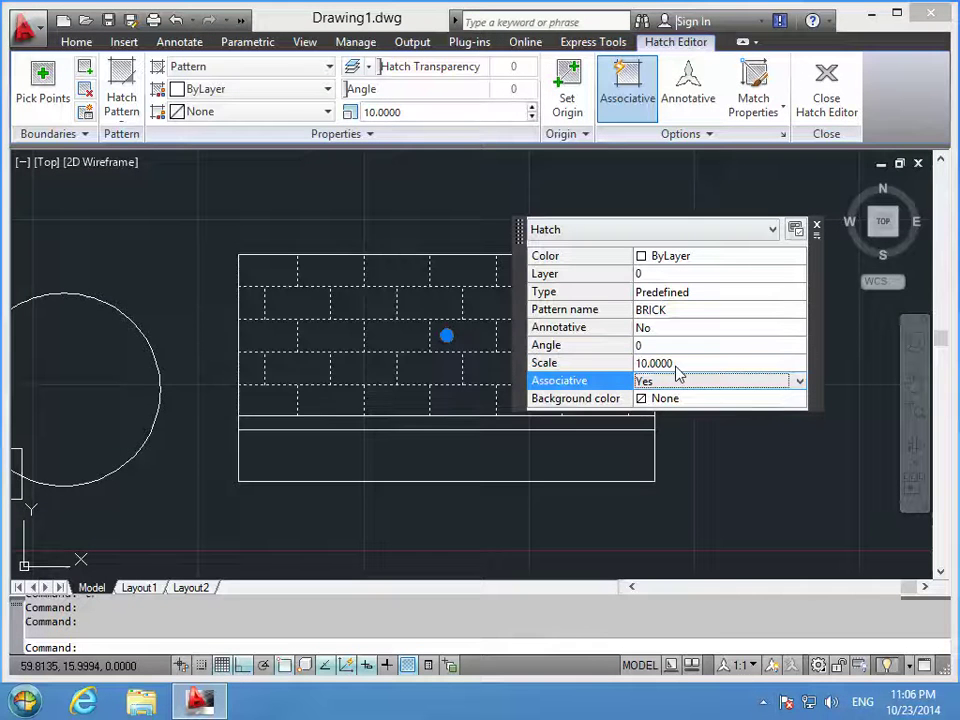
pyautogui.click(677, 365)
pyautogui.write('8')
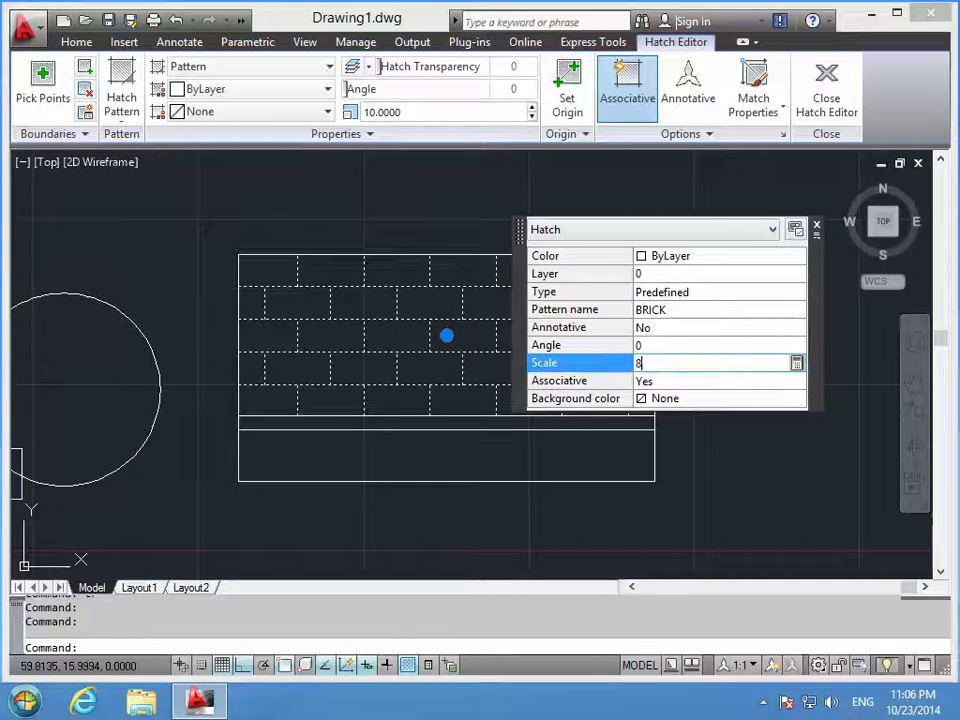
pyautogui.click(677, 374)
pyautogui.click(676, 363)
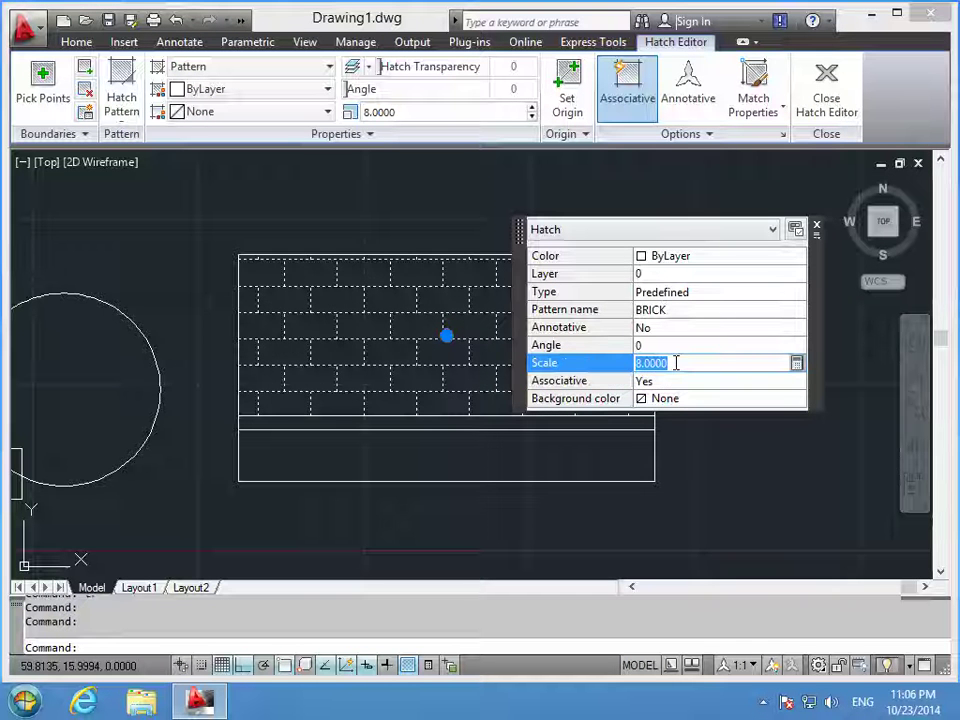
pyautogui.write('5')
pyautogui.click(676, 372)
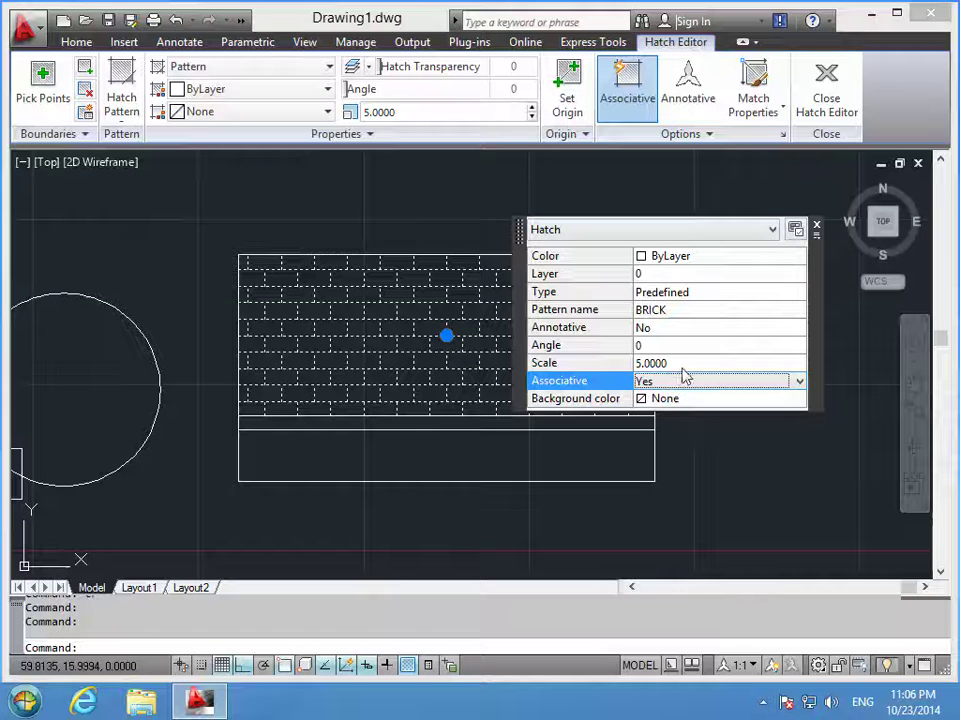
# - Give the brick hatch background index colour 23 and close Quick Properties
pyautogui.click(662, 400)
pyautogui.click(662, 400)
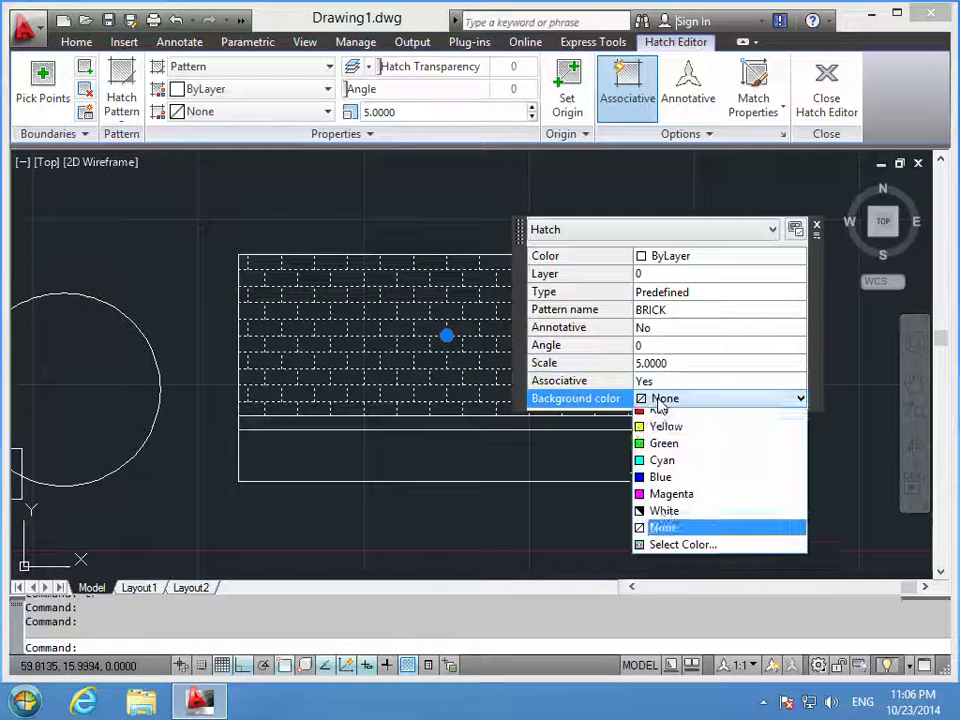
pyautogui.click(645, 553)
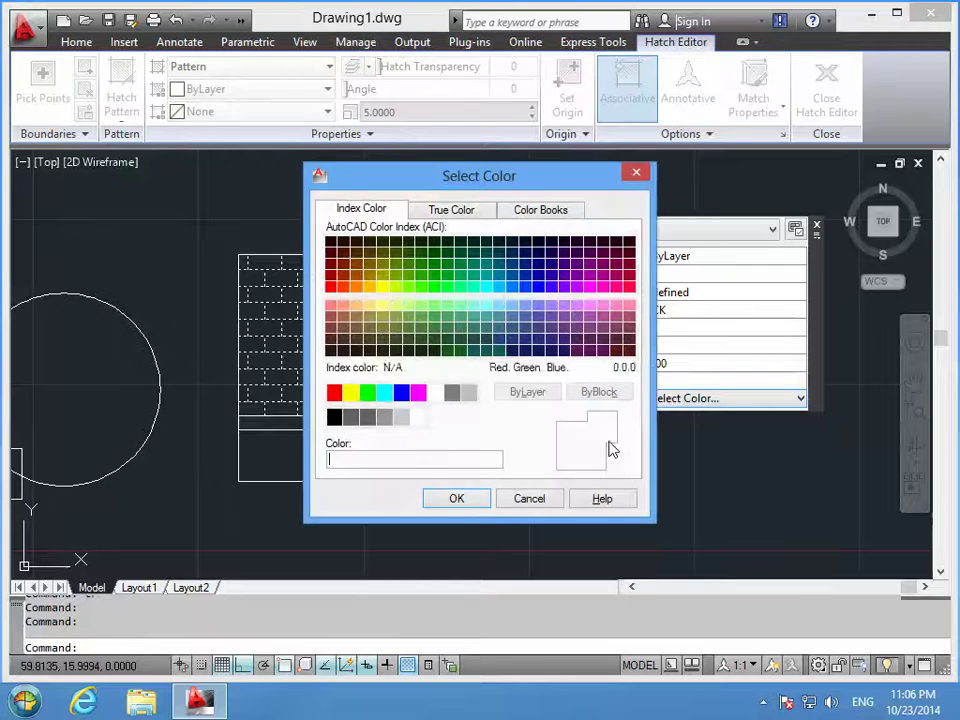
pyautogui.click(357, 306)
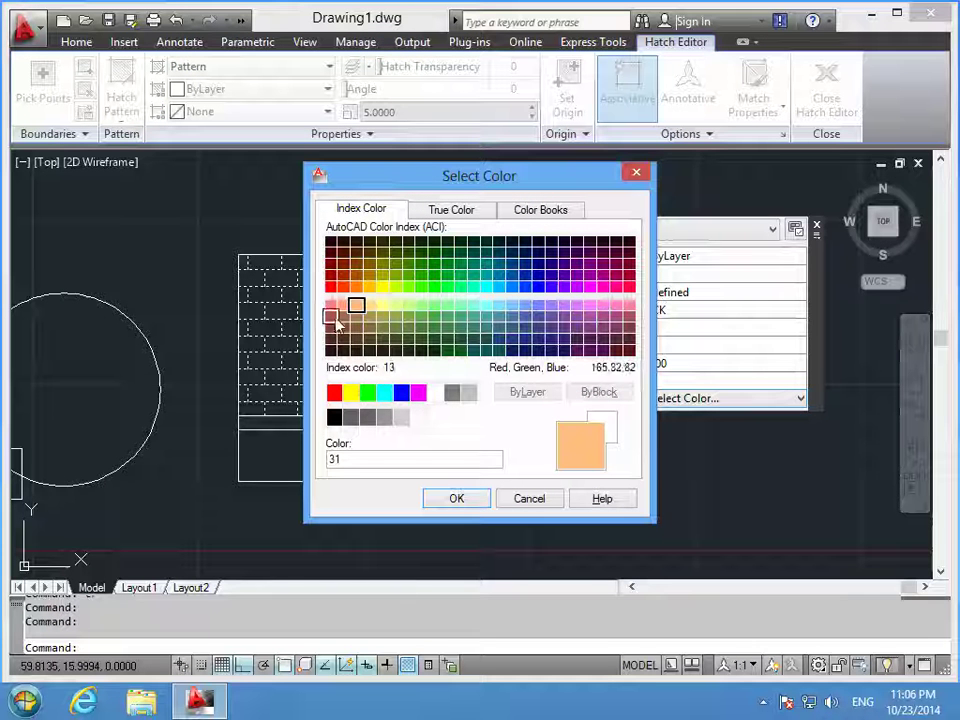
pyautogui.click(331, 305)
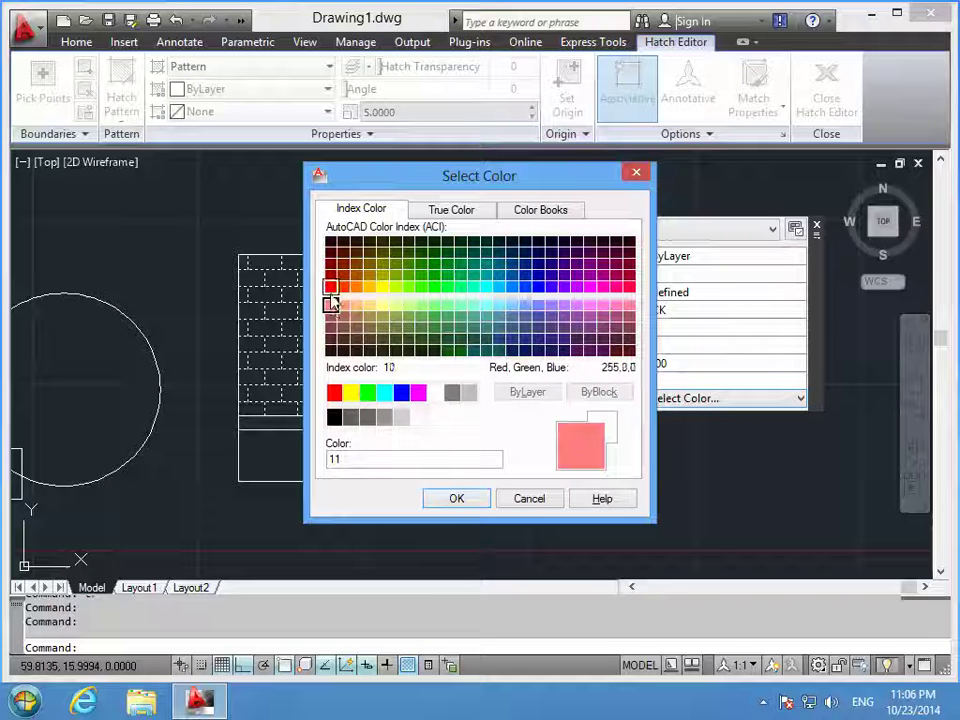
pyautogui.click(342, 317)
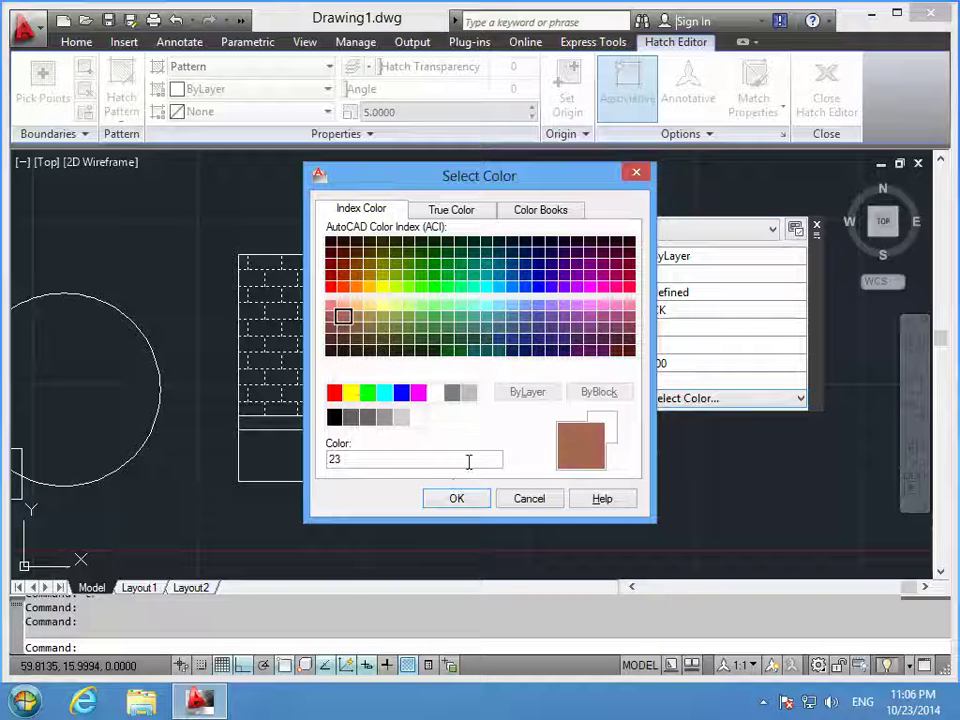
pyautogui.click(457, 497)
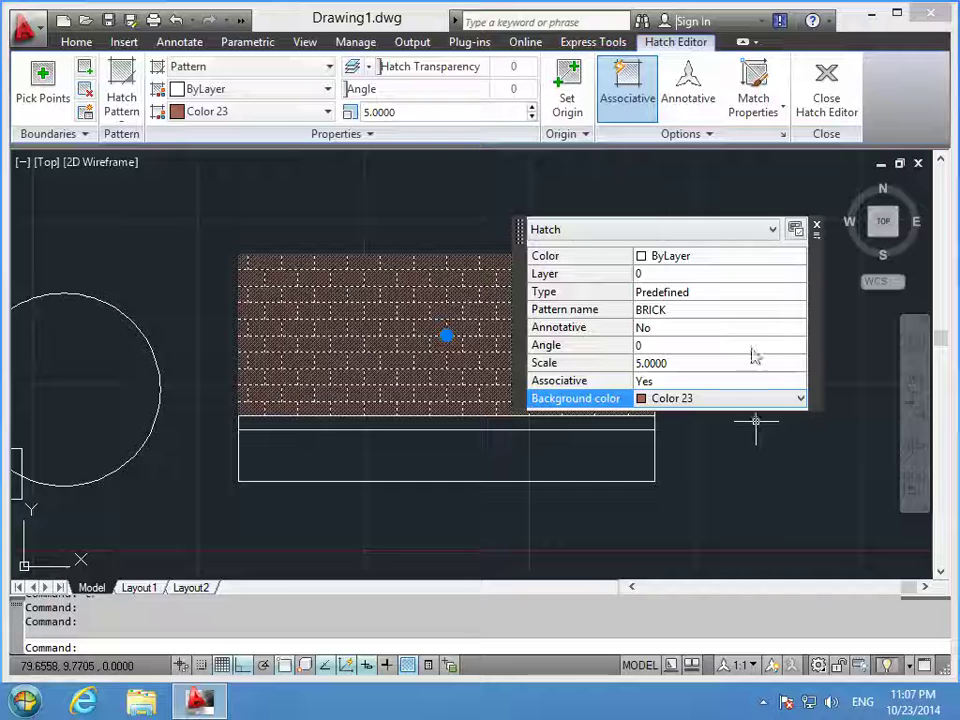
pyautogui.click(816, 226)
pyautogui.click(676, 428)
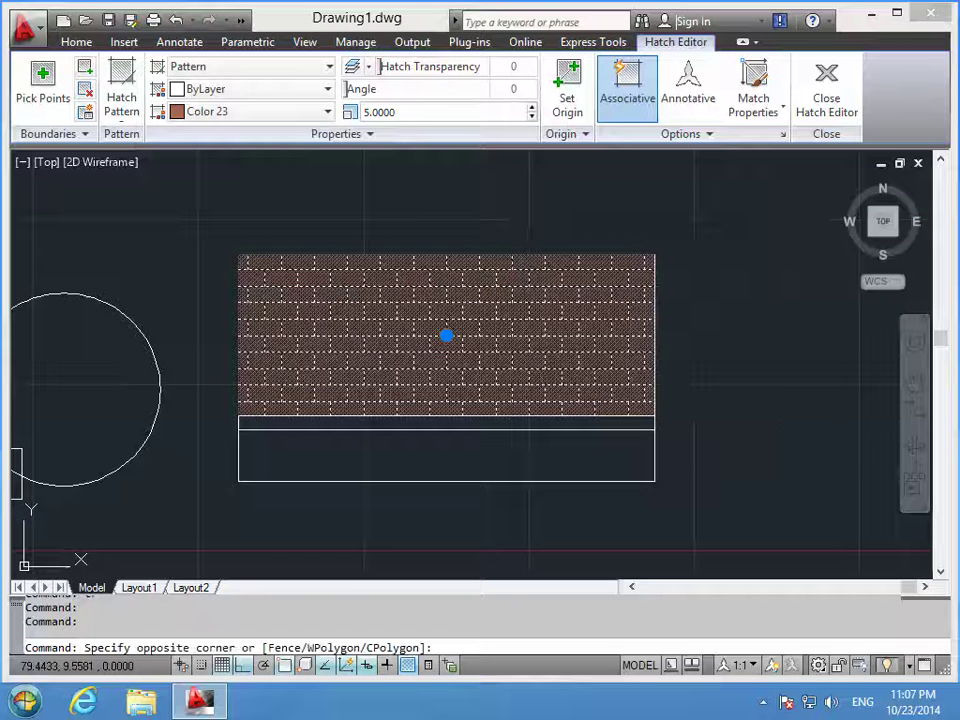
# - Clear the hatch selection and pan the drawing up toward the lower rectangle
pyautogui.press('Escape')
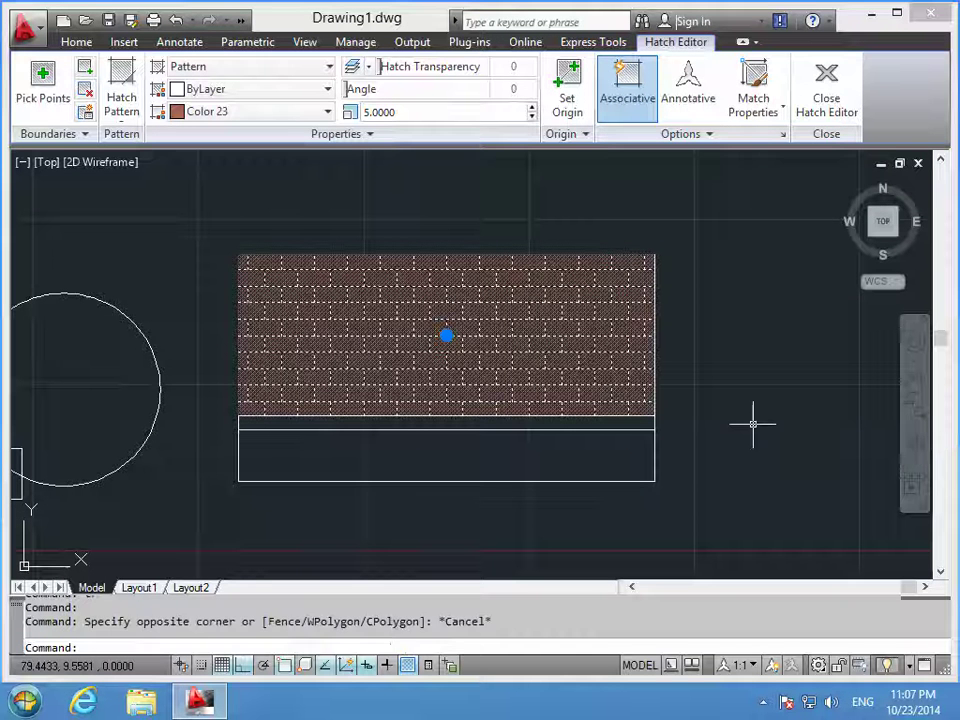
pyautogui.press('Escape')
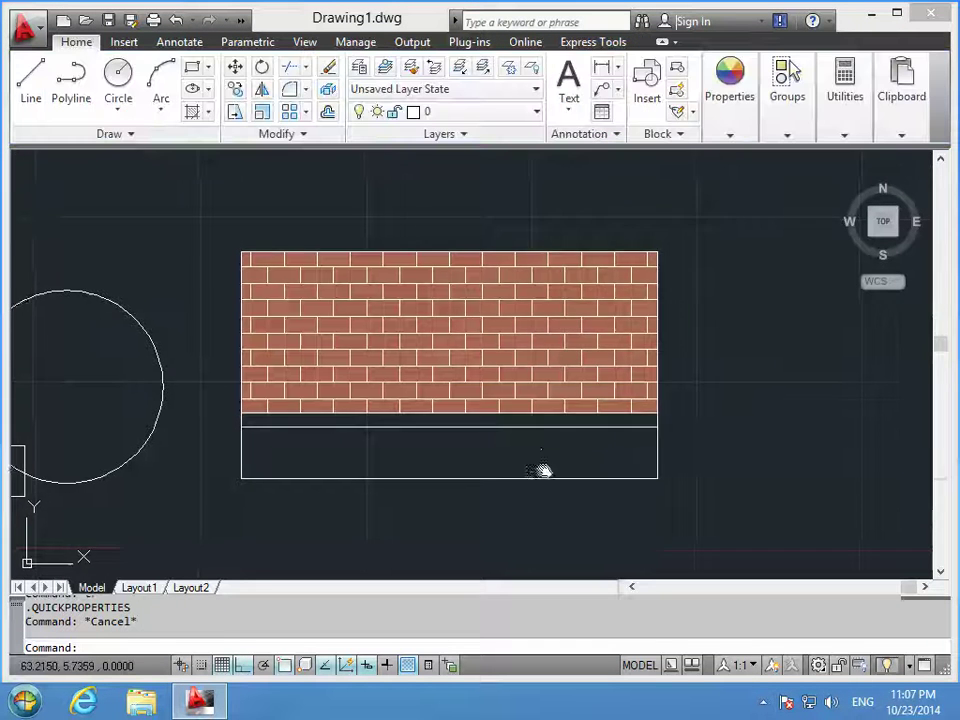
pyautogui.moveTo(542, 469); pyautogui.dragTo(581, 420, button='middle')
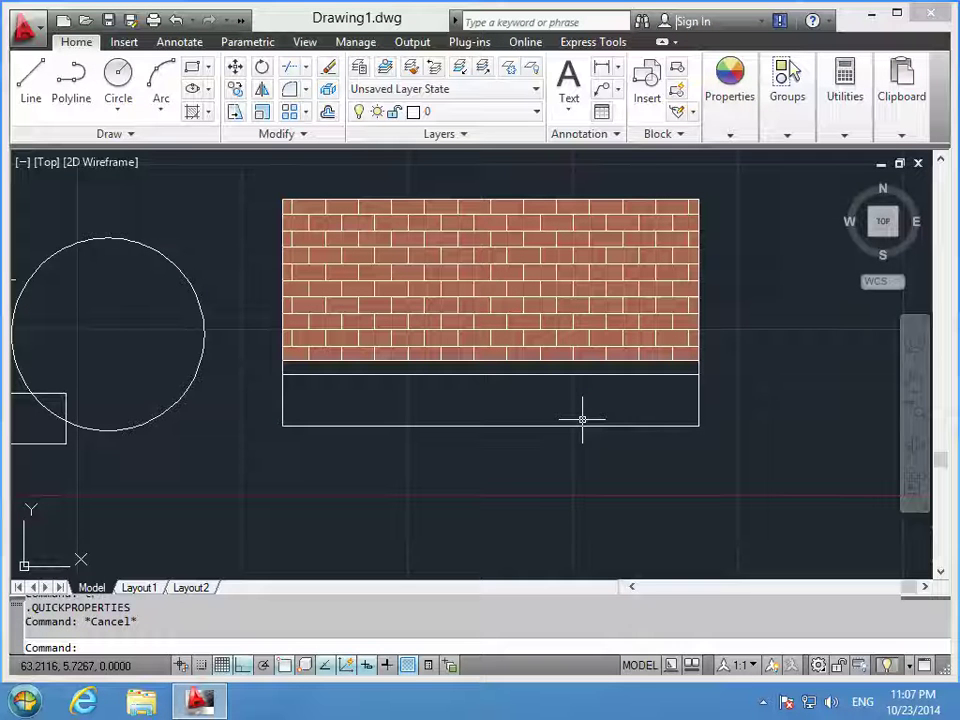
pyautogui.press('Return')
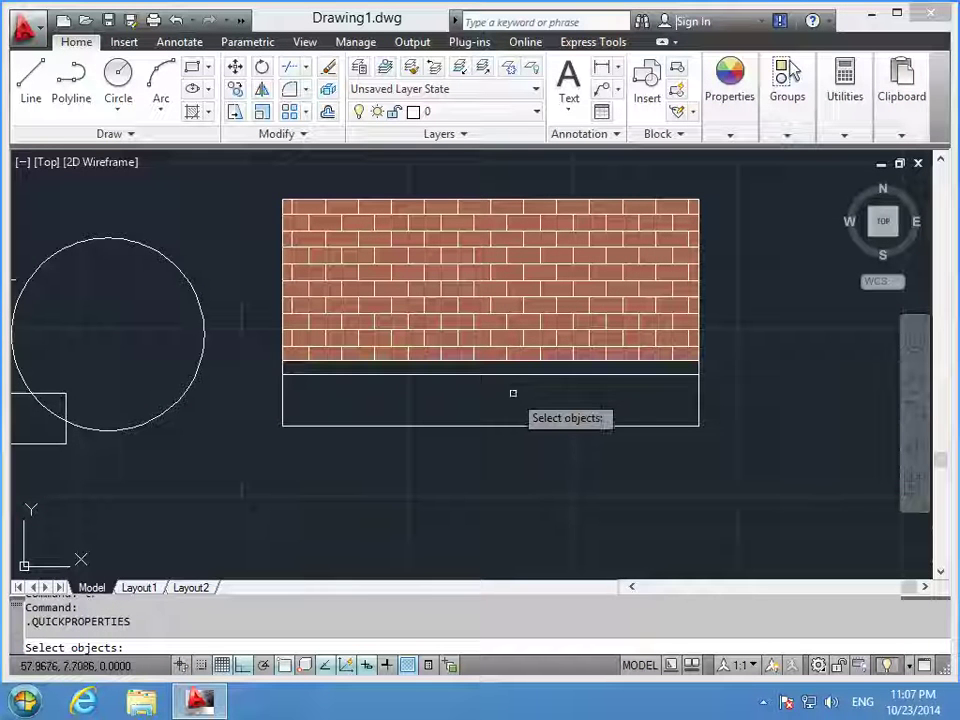
pyautogui.click(513, 393)
pyautogui.click(490, 410)
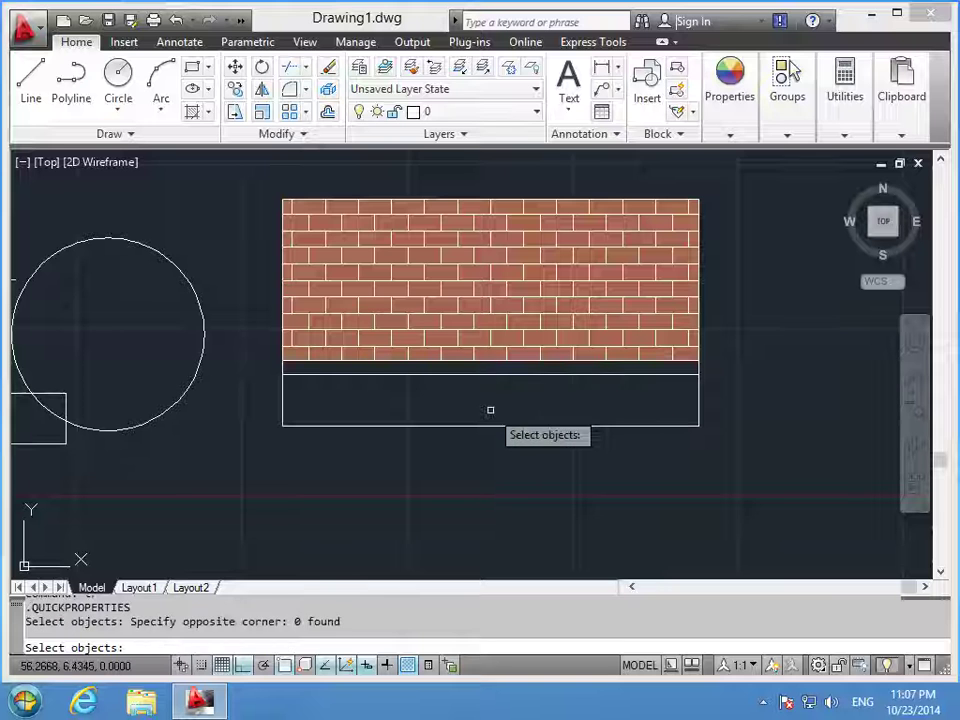
pyautogui.press('Escape')
# - Fill the lower rectangle with an ANSI31 hatch and select it
pyautogui.write('h')
pyautogui.press('Return')
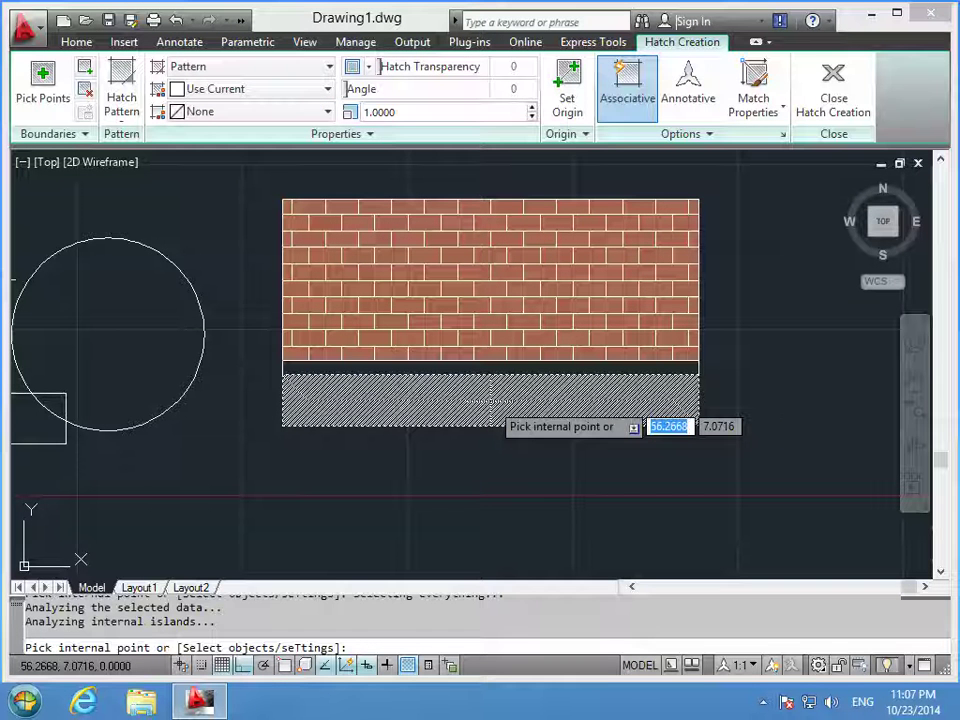
pyautogui.click(490, 402)
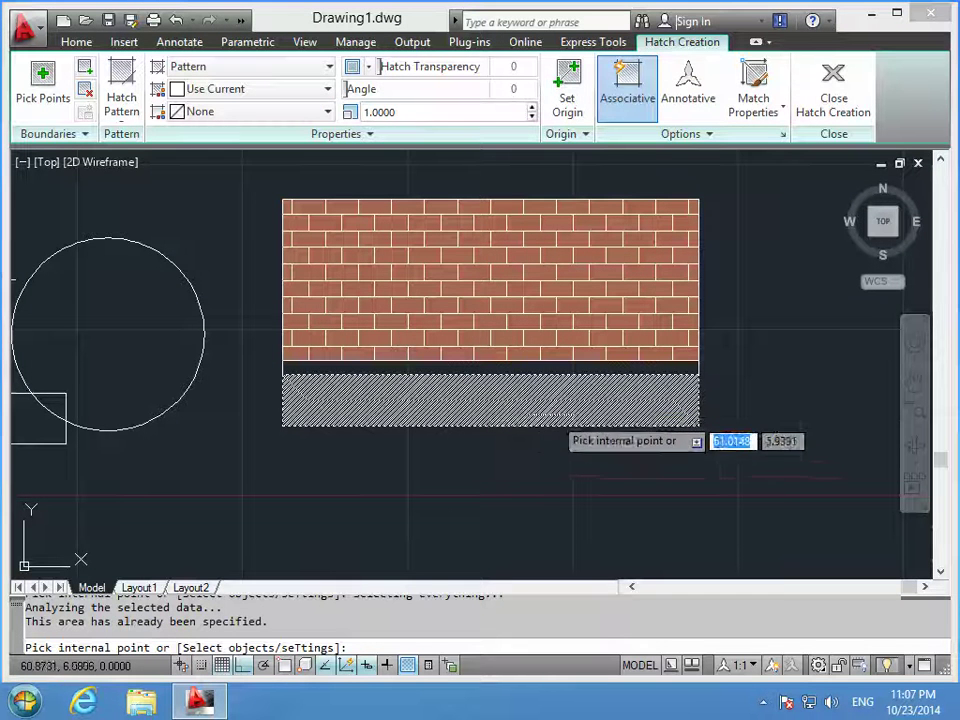
pyautogui.press('Return')
pyautogui.click(500, 398)
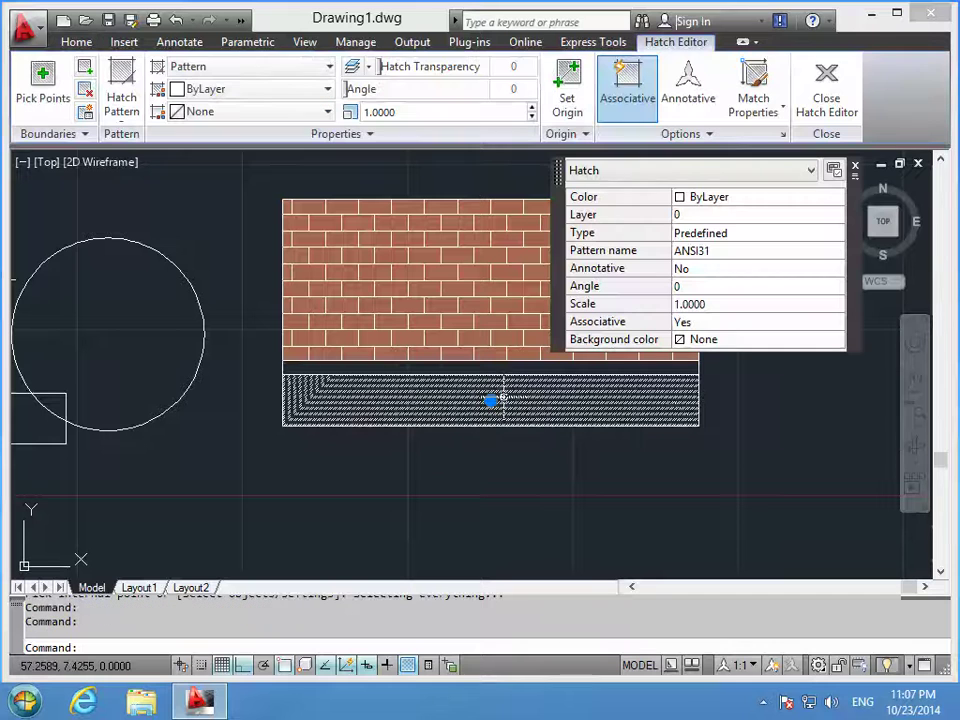
# - Switch the lower strip's hatch pattern to GRAVEL and set its scale to 5
pyautogui.click(737, 253)
pyautogui.click(835, 253)
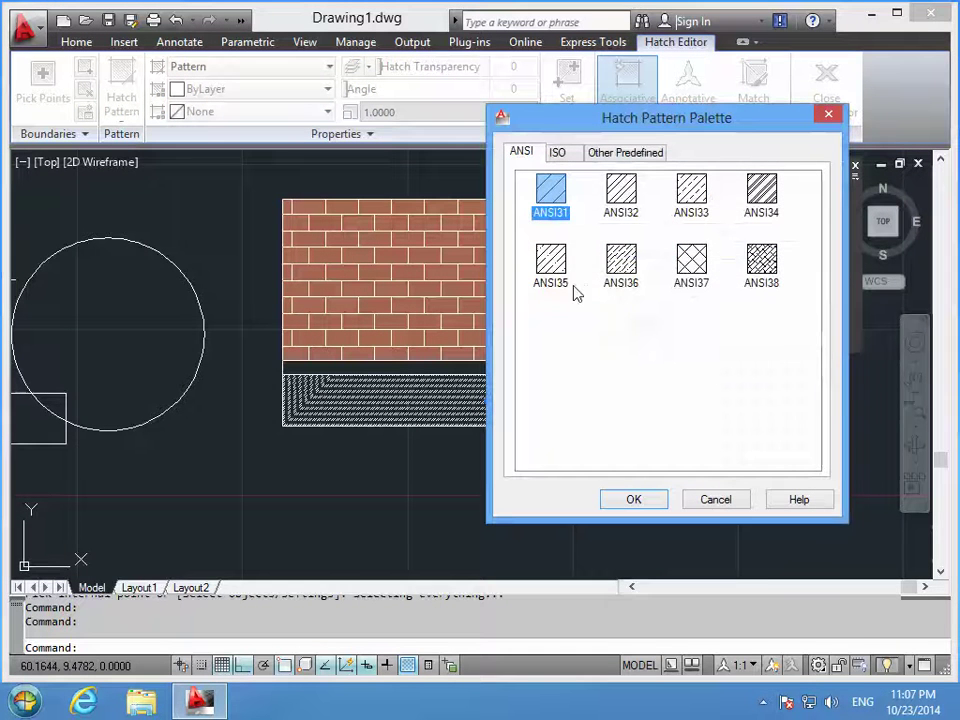
pyautogui.click(625, 160)
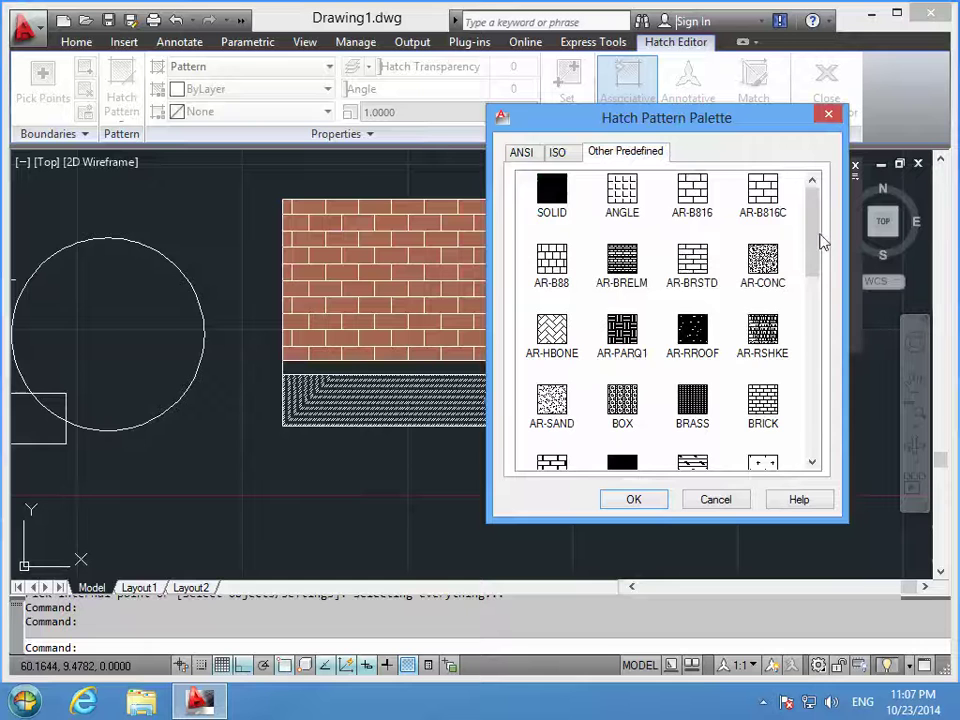
pyautogui.scroll(-3, 820, 240)
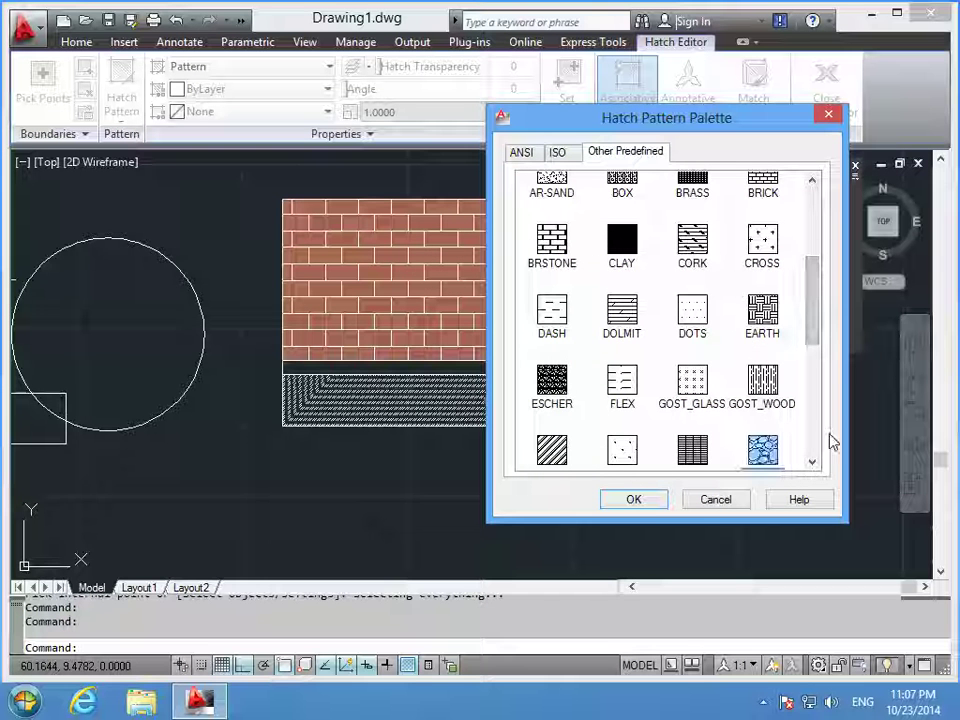
pyautogui.scroll(-2, 729, 461)
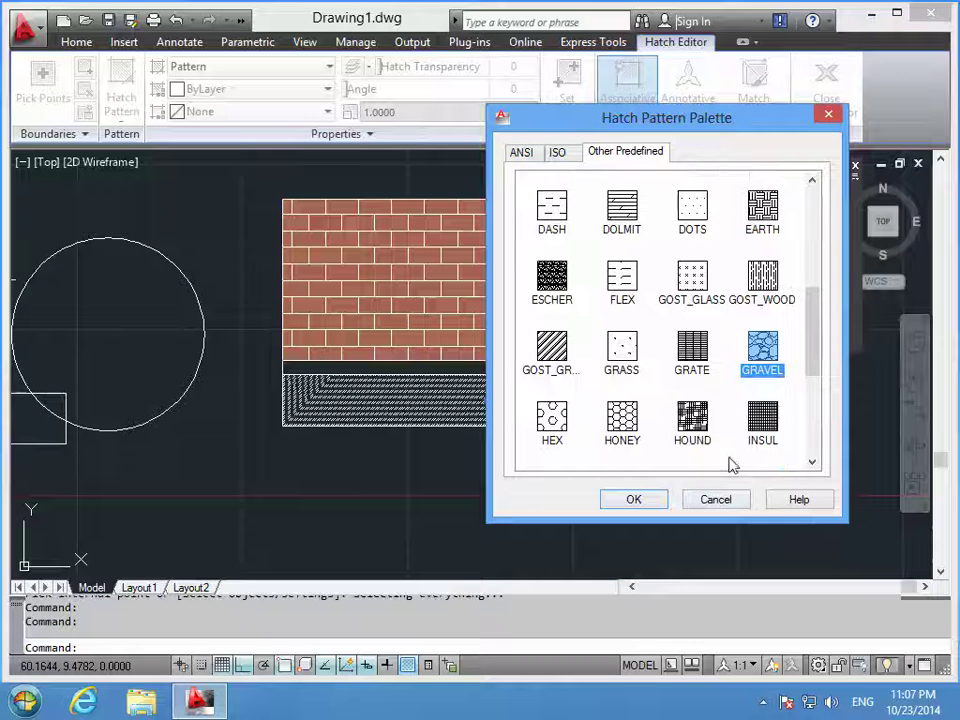
pyautogui.click(655, 504)
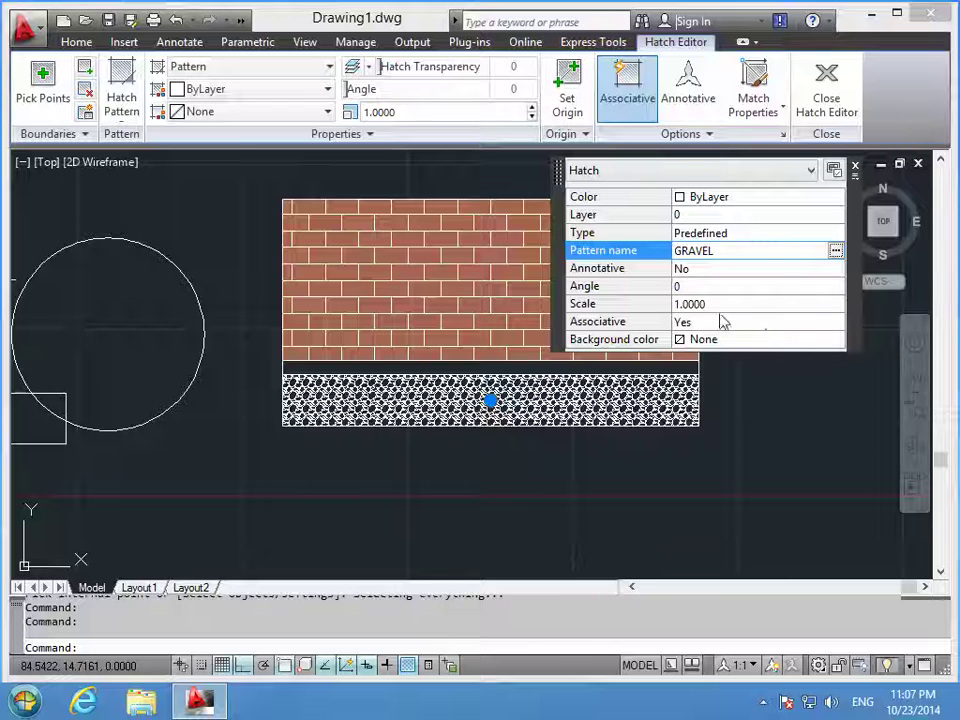
pyautogui.click(690, 303)
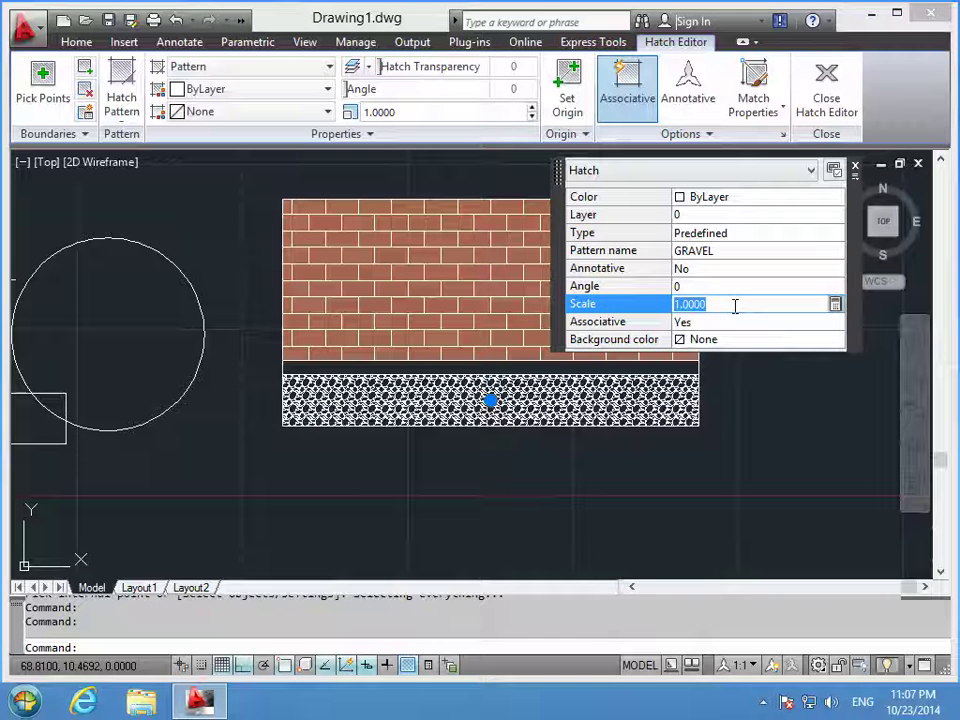
pyautogui.write('5')
pyautogui.press('Tab')
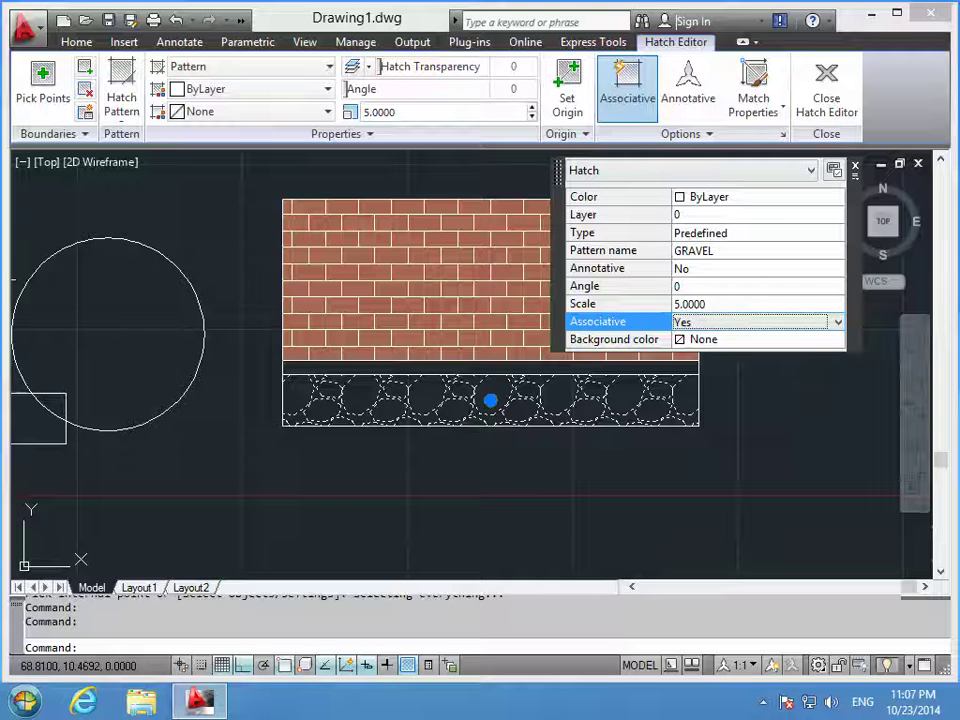
pyautogui.click(855, 168)
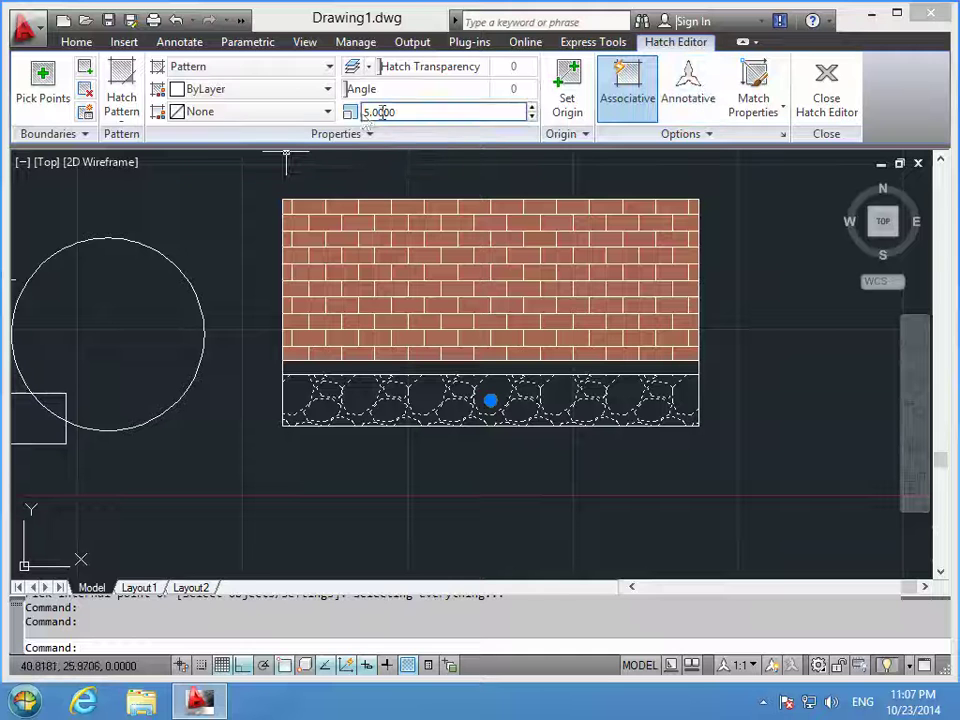
# - Give the GRAVEL hatch a grey background of colour 253 and end the hatch edit
pyautogui.click(327, 111)
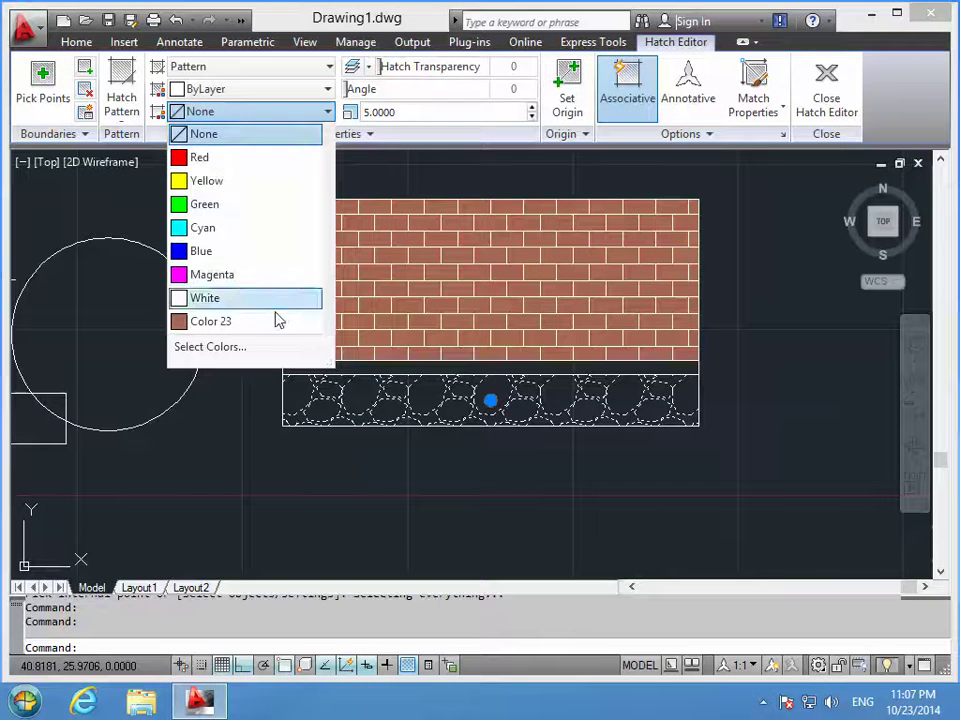
pyautogui.click(252, 347)
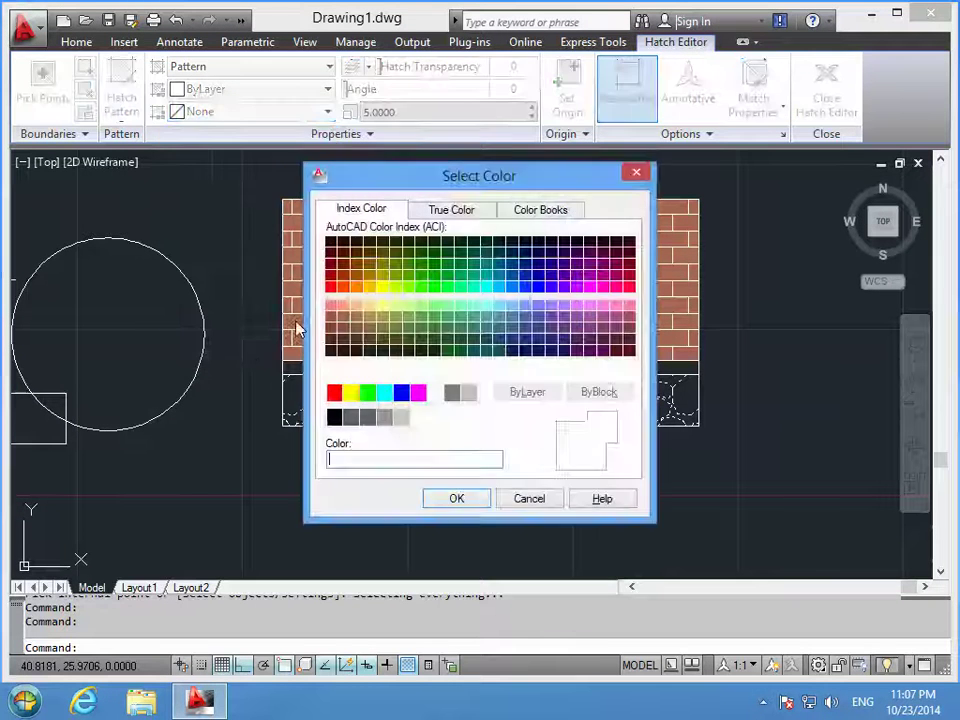
pyautogui.click(401, 419)
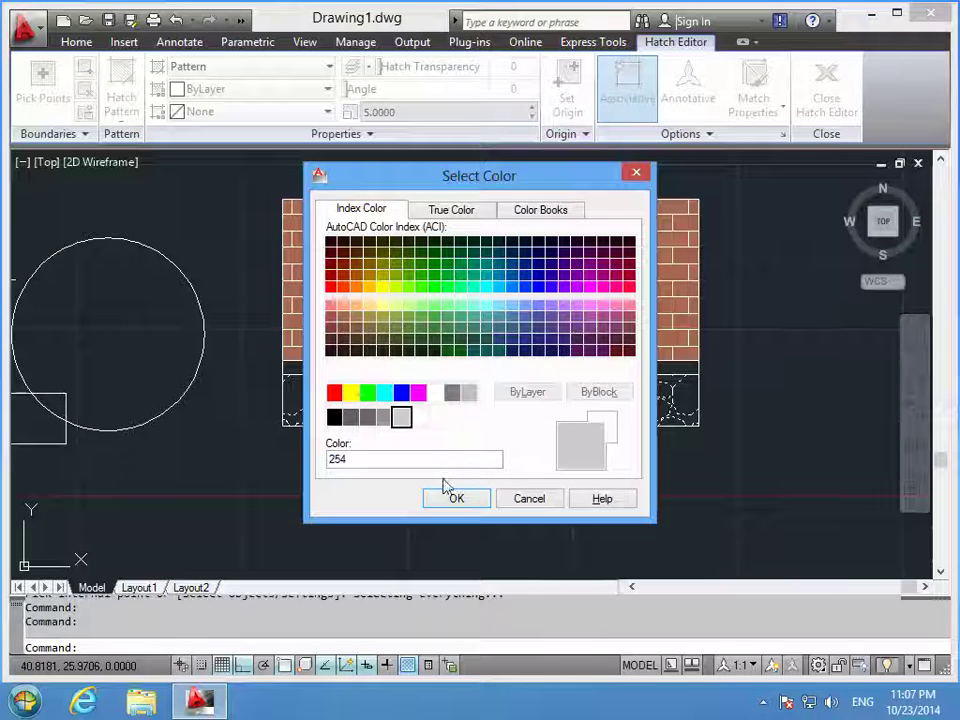
pyautogui.click(384, 418)
pyautogui.click(456, 498)
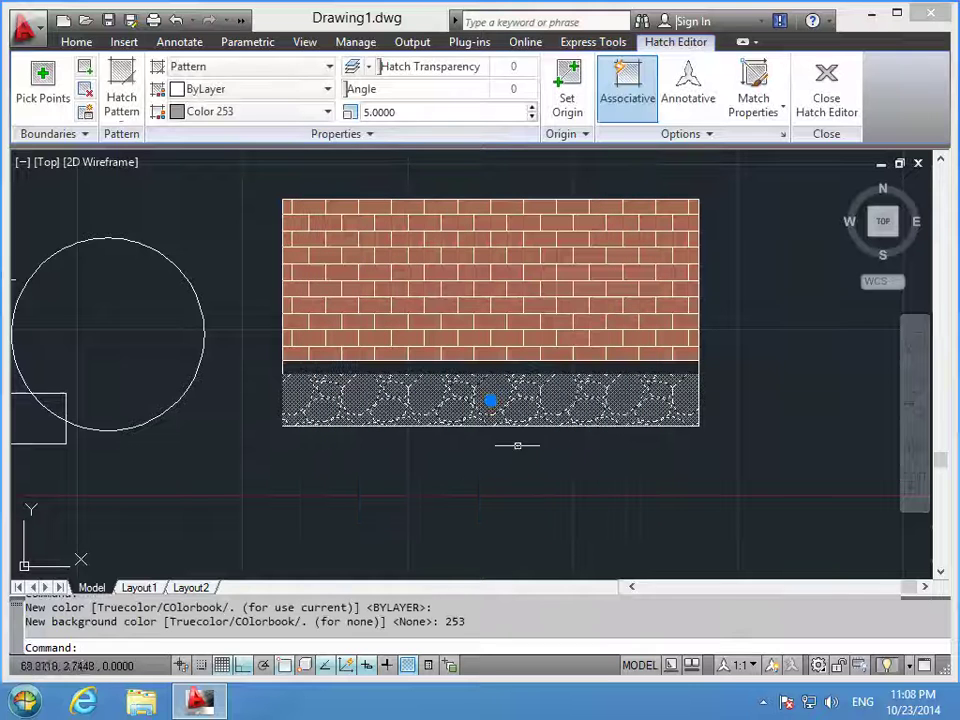
pyautogui.press('Down')
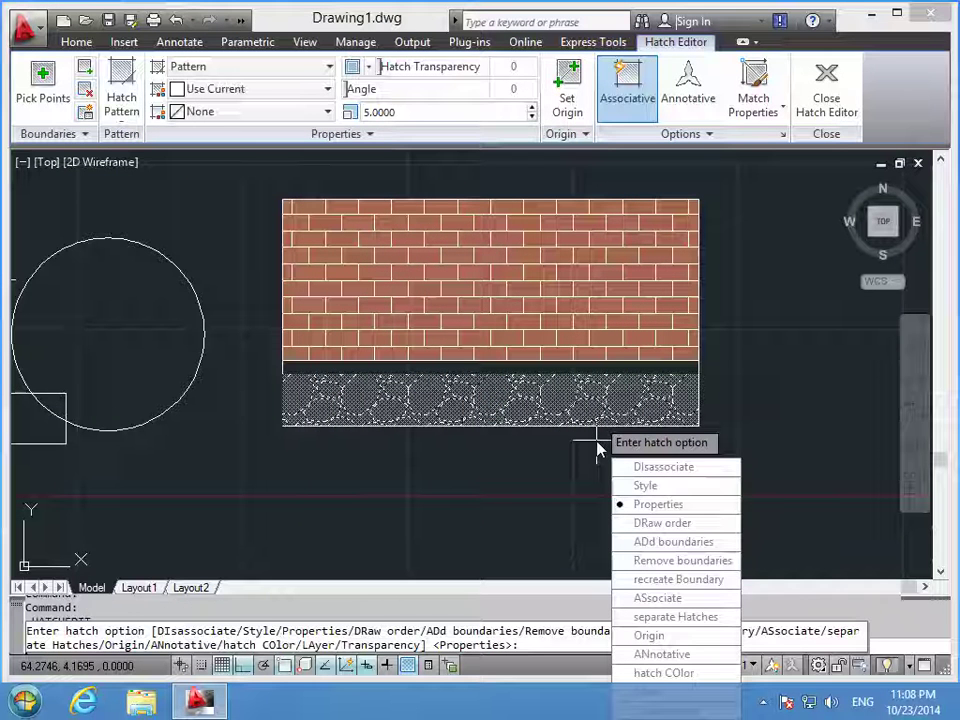
pyautogui.press('Return')
pyautogui.press('Escape')
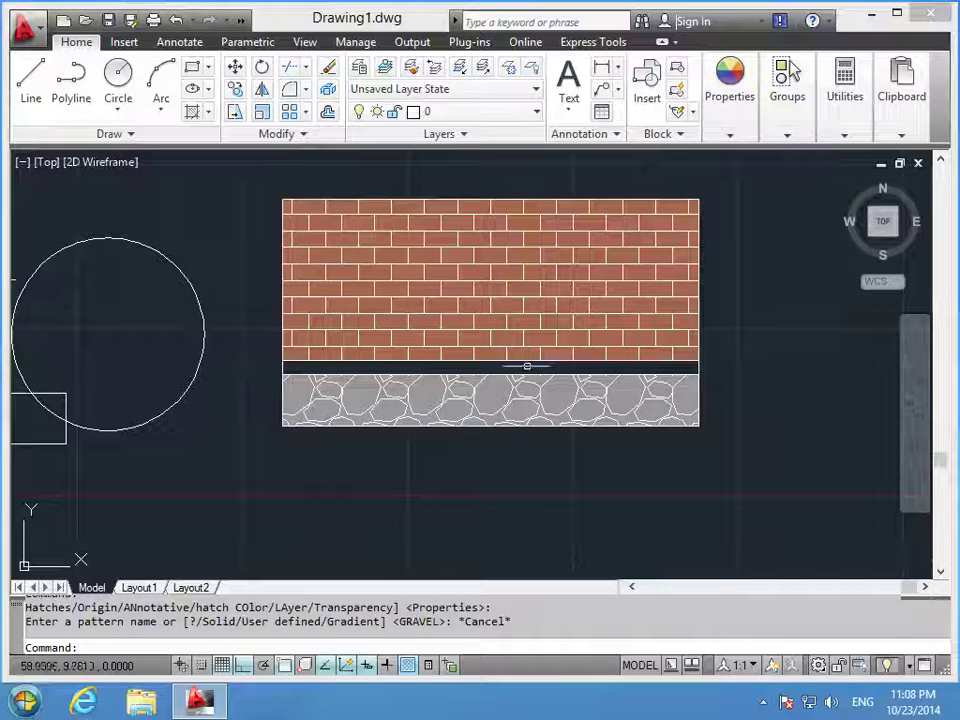
# - Hatch the thin strip between the brick and gravel layers using the H command
pyautogui.click(526, 368)
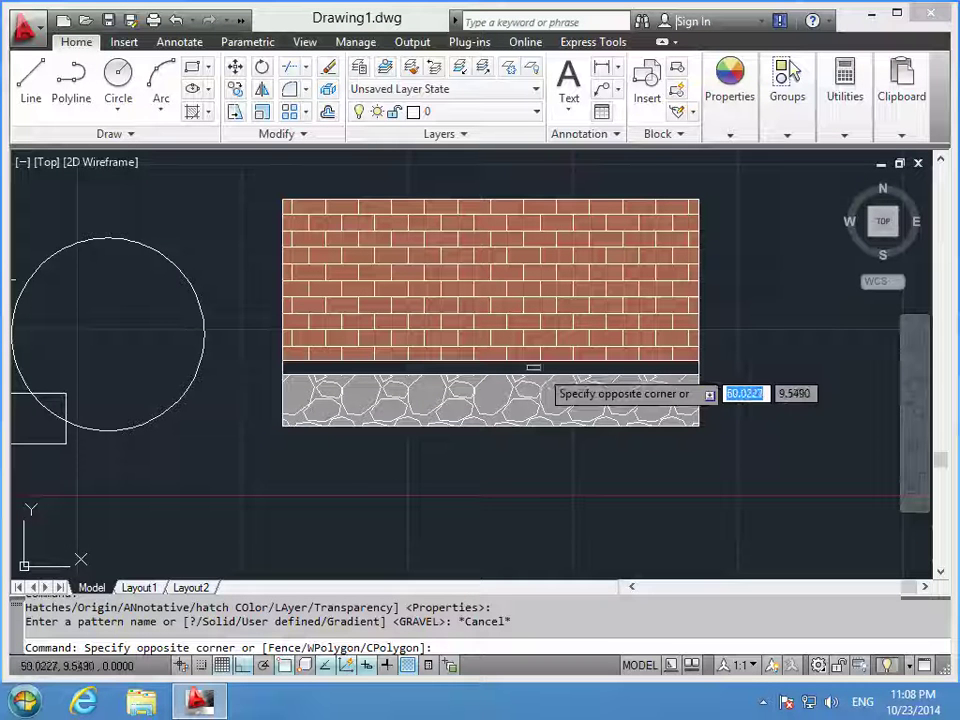
pyautogui.press('Escape')
pyautogui.write('H')
pyautogui.press('Return')
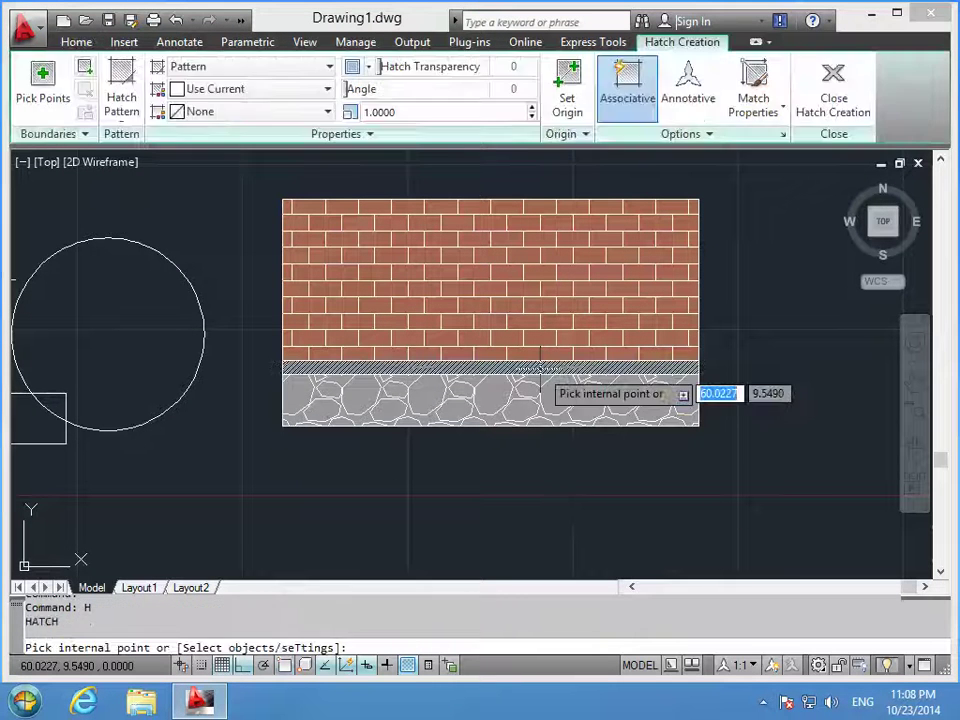
pyautogui.click(540, 368)
pyautogui.click(565, 367)
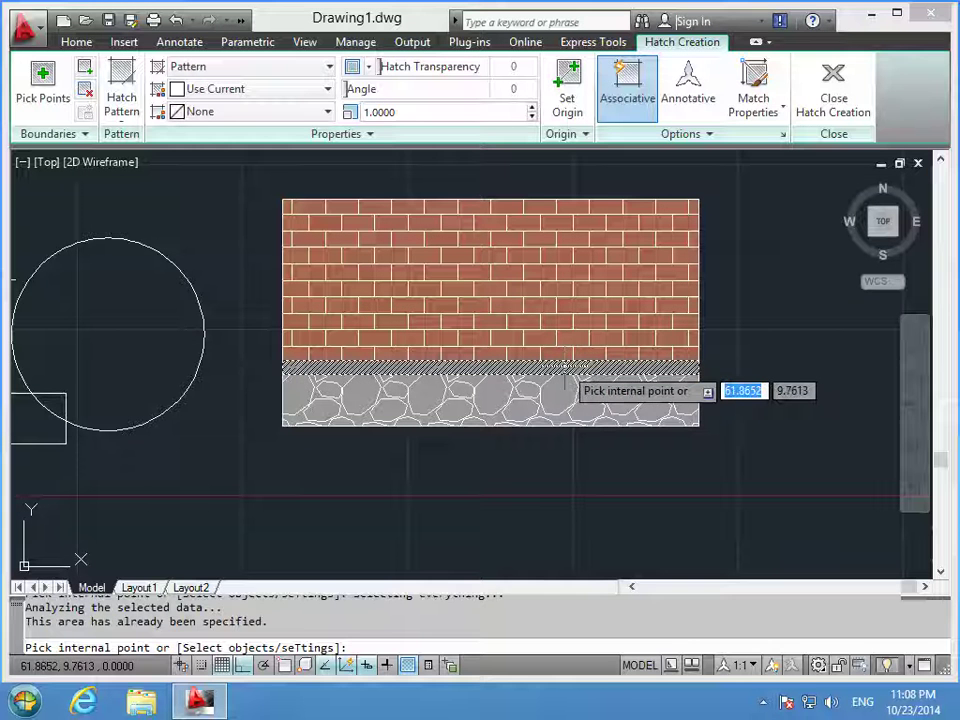
pyautogui.press('Return')
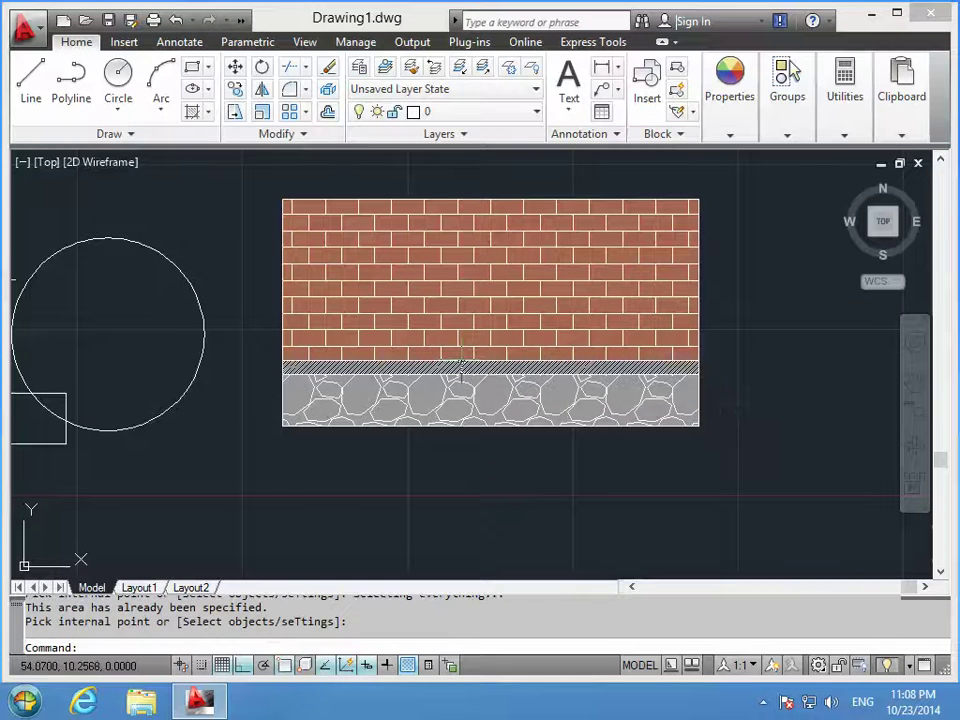
# - Change the new strip hatch's pattern to AR-SAND from the Other Predefined patterns
pyautogui.click(463, 366)
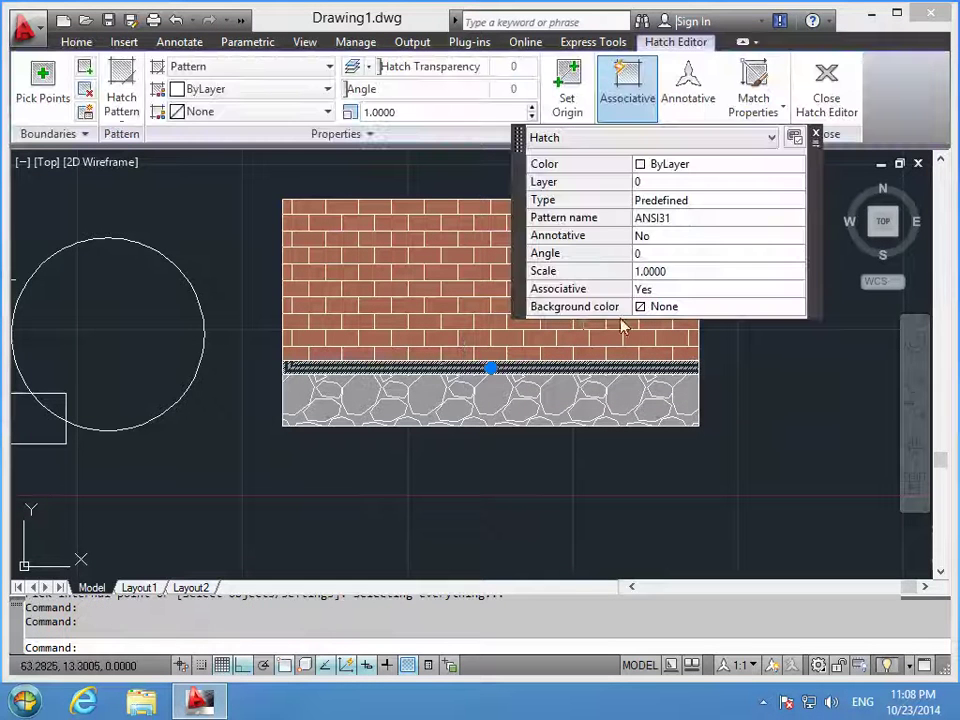
pyautogui.click(736, 202)
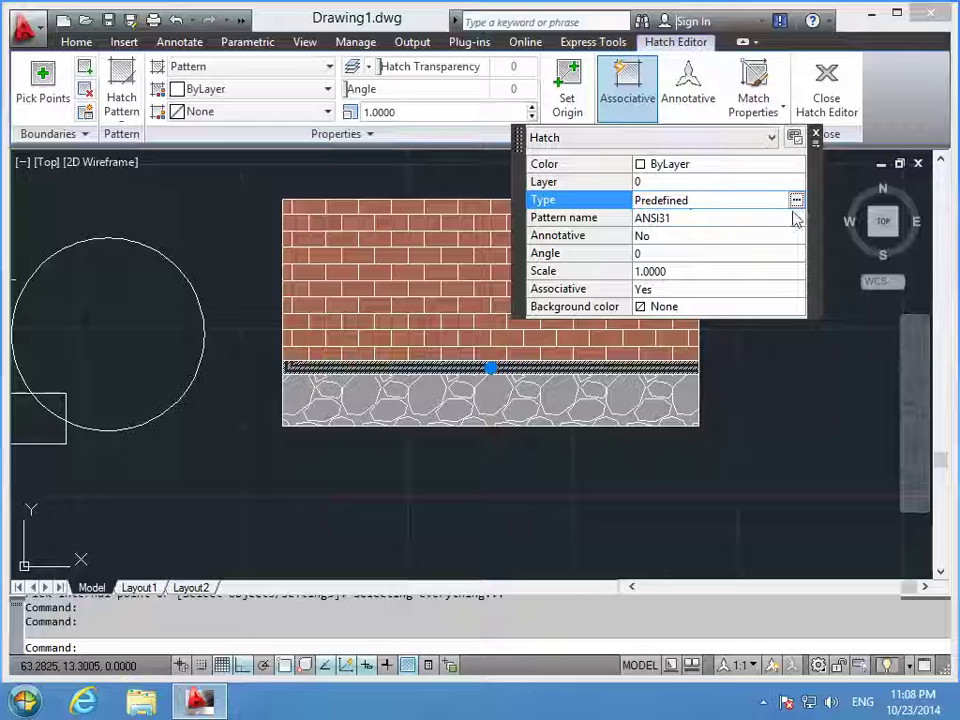
pyautogui.click(795, 218)
pyautogui.click(796, 217)
pyautogui.click(597, 160)
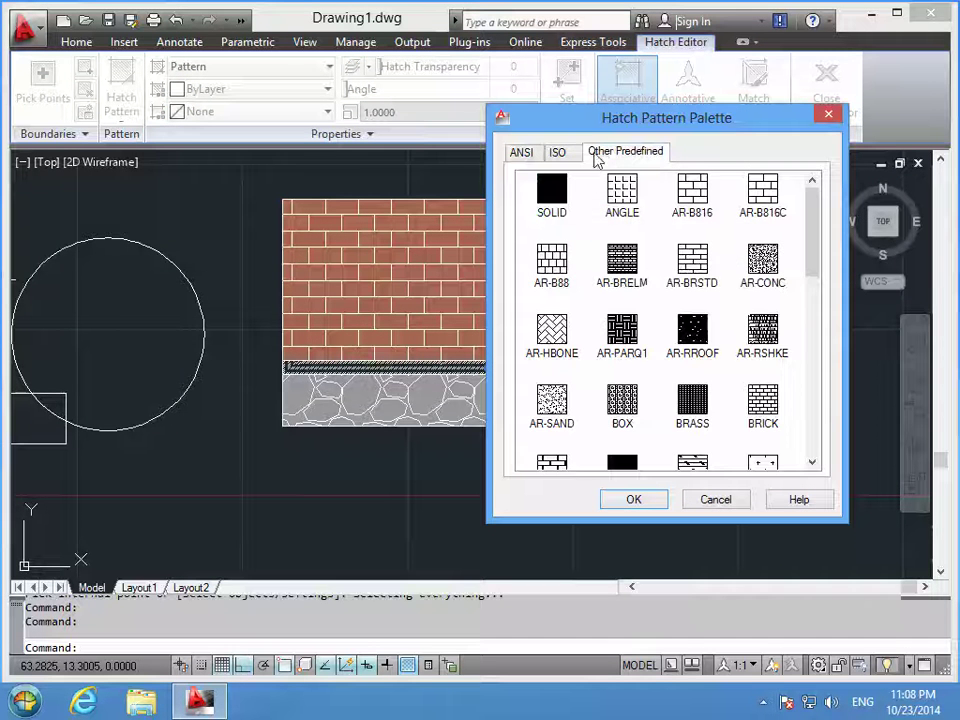
pyautogui.click(560, 153)
pyautogui.click(598, 156)
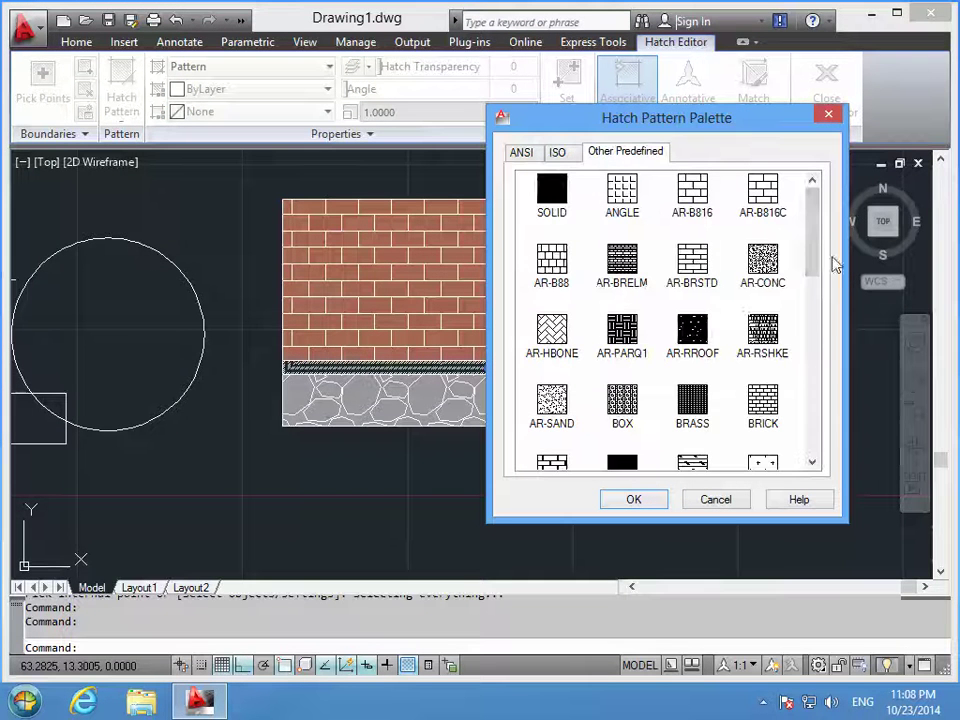
pyautogui.moveTo(821, 231)
pyautogui.mouseDown()
pyautogui.moveTo(811, 430)
pyautogui.moveTo(829, 253)
pyautogui.moveTo(816, 245)
pyautogui.mouseUp()
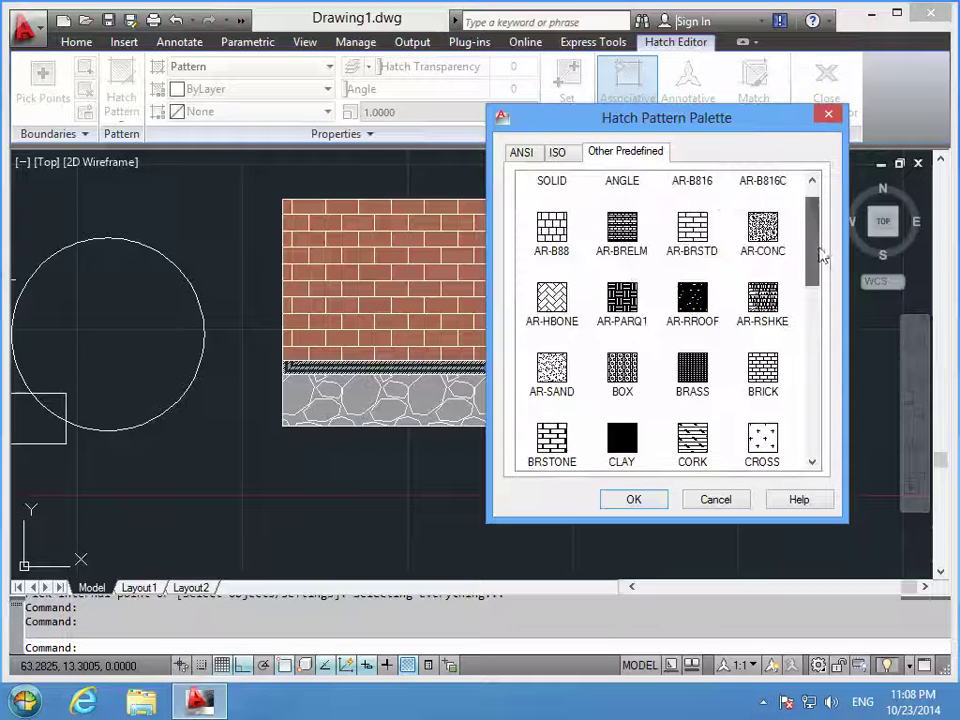
pyautogui.click(762, 230)
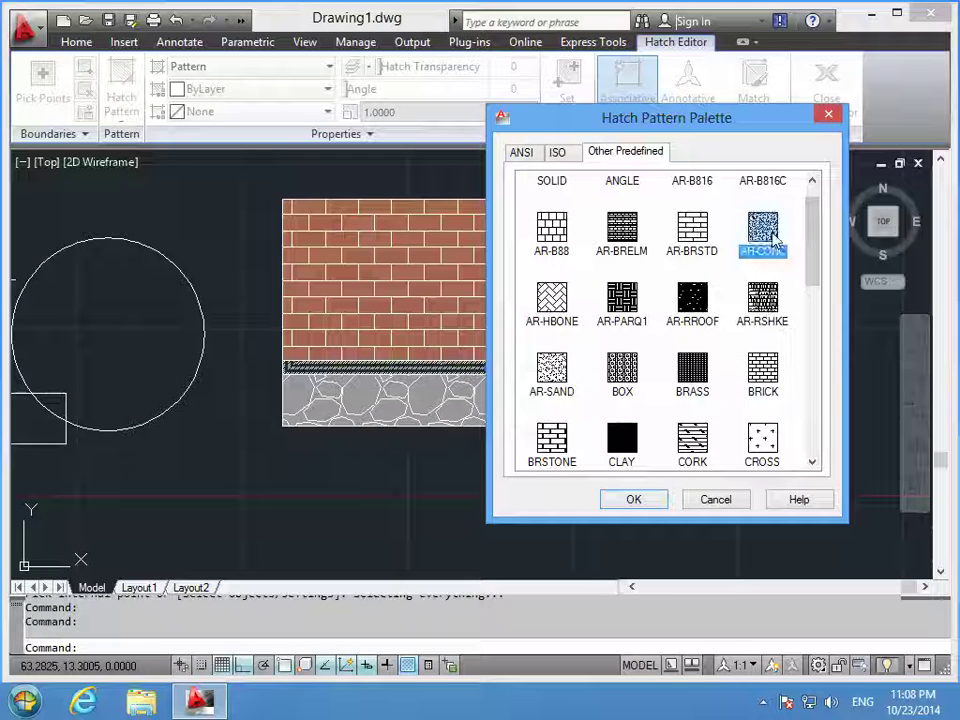
pyautogui.moveTo(815, 245); pyautogui.dragTo(815, 235)
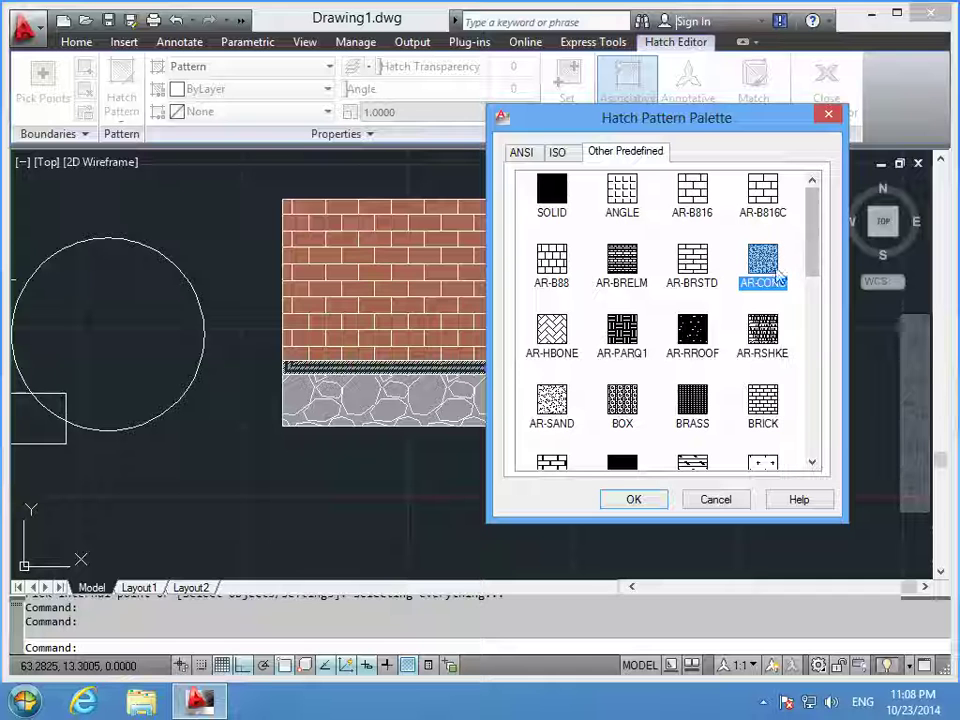
pyautogui.click(556, 410)
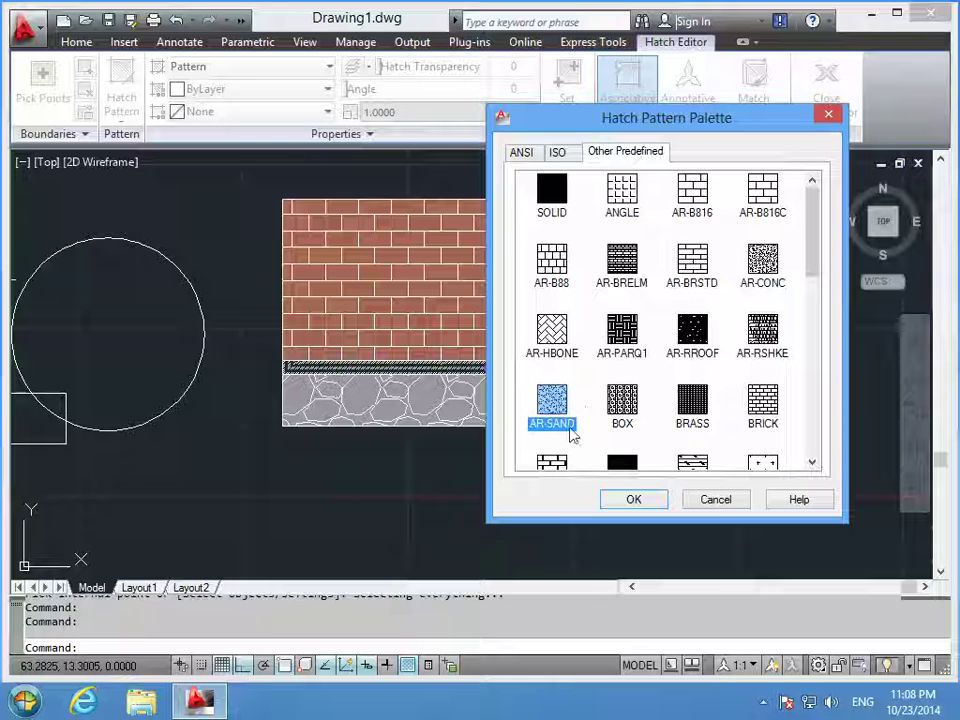
pyautogui.click(634, 500)
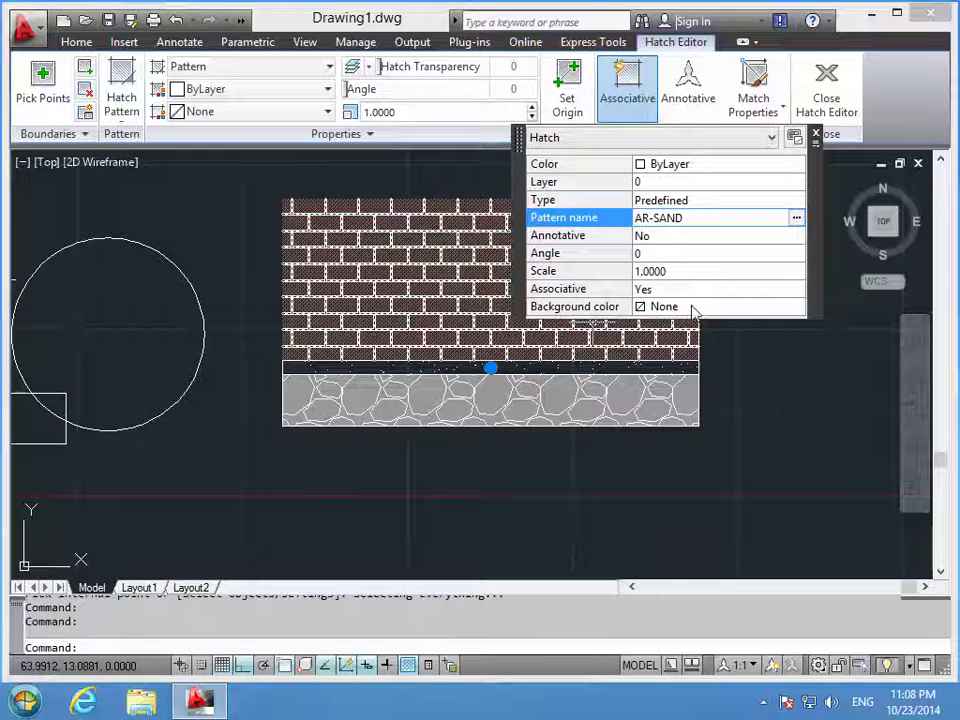
# - Try sand hatch scales of 8 and 9, settling on a scale of 10
pyautogui.click(684, 271)
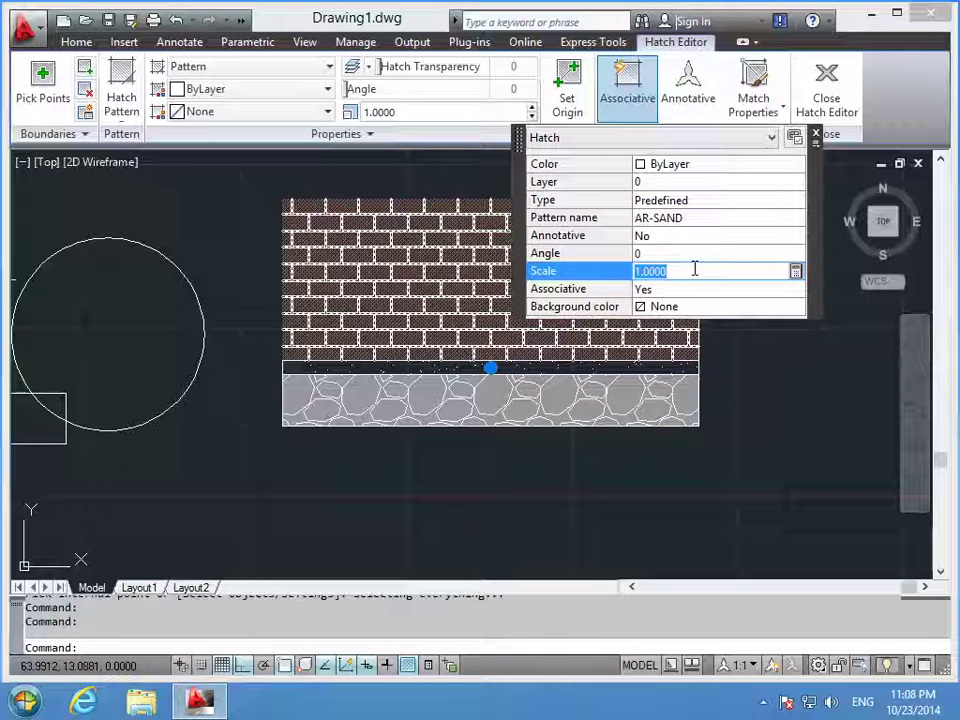
pyautogui.write('10')
pyautogui.press('Return')
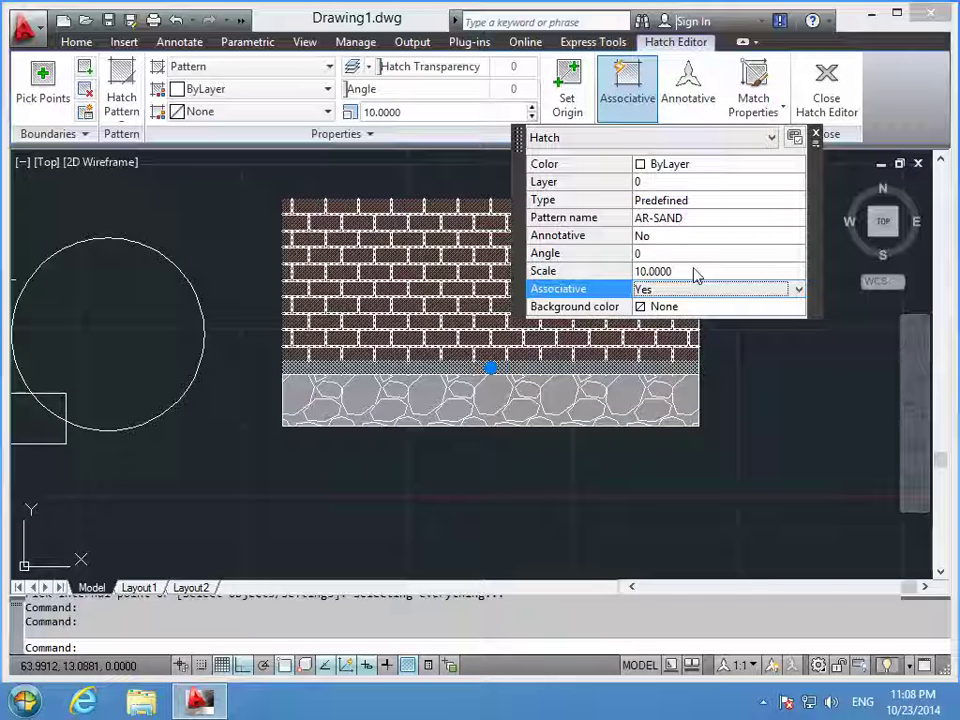
pyautogui.click(683, 271)
pyautogui.write('8')
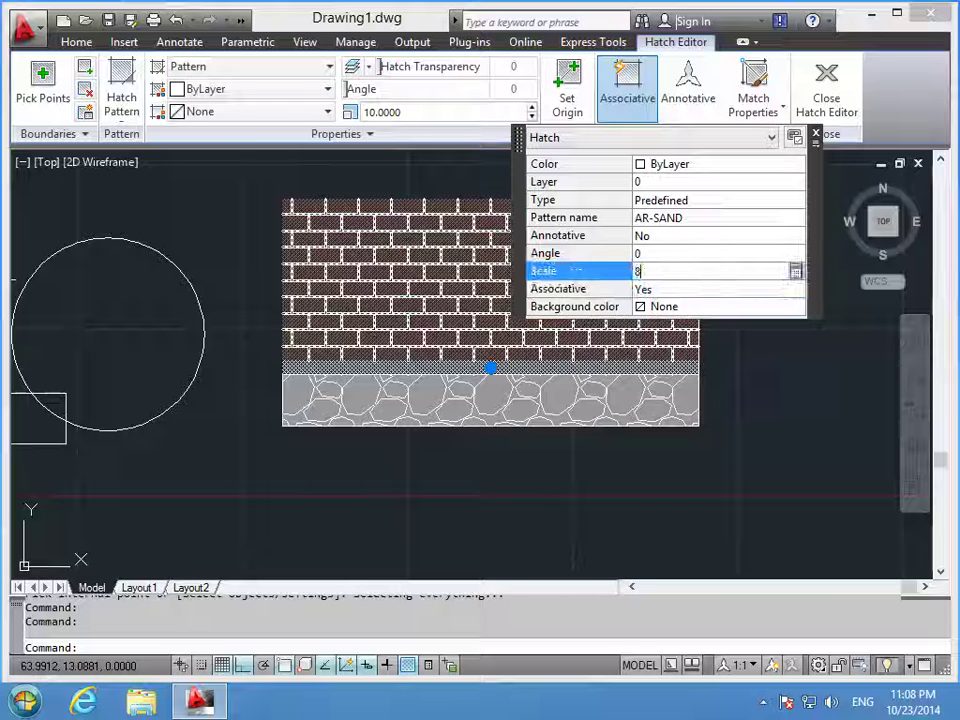
pyautogui.press('Return')
pyautogui.click(677, 271)
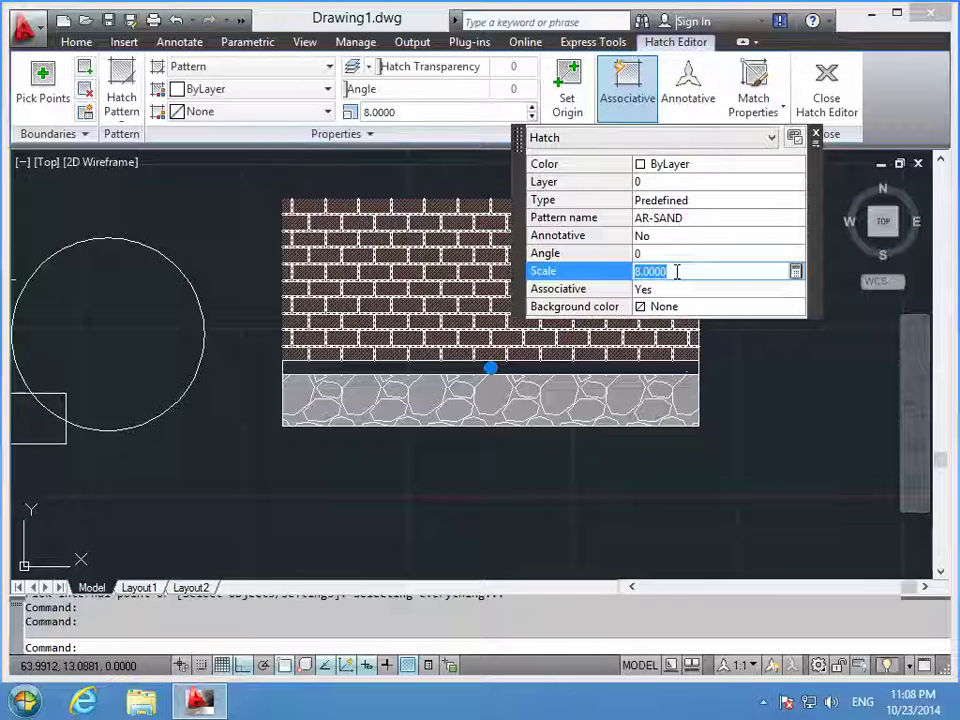
pyautogui.write('8')
pyautogui.press('Return')
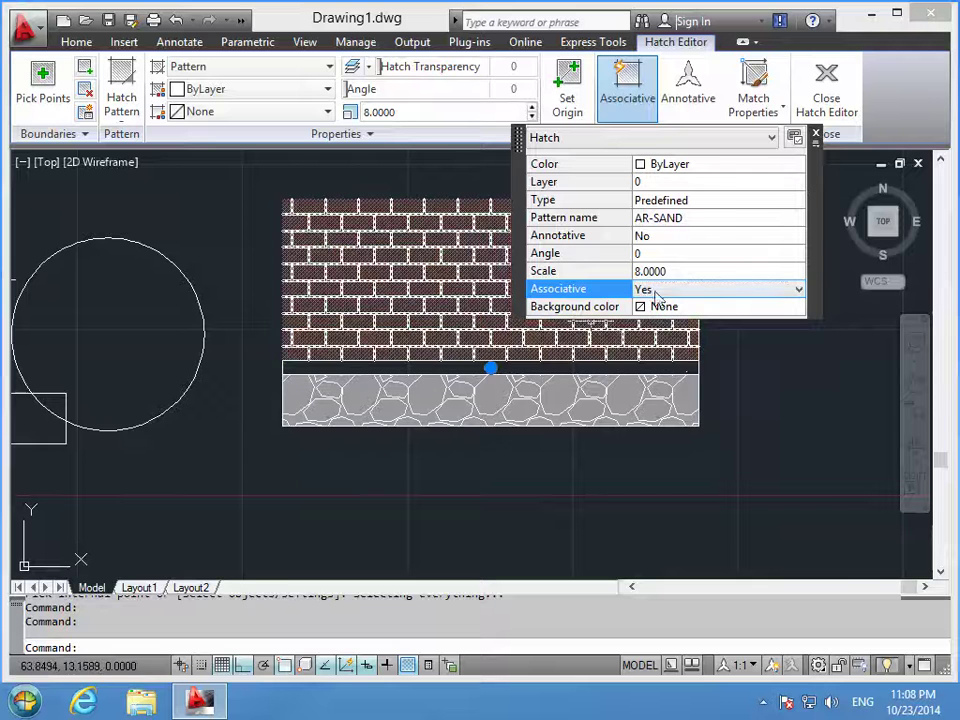
pyautogui.click(663, 272)
pyautogui.write('10')
pyautogui.press('Return')
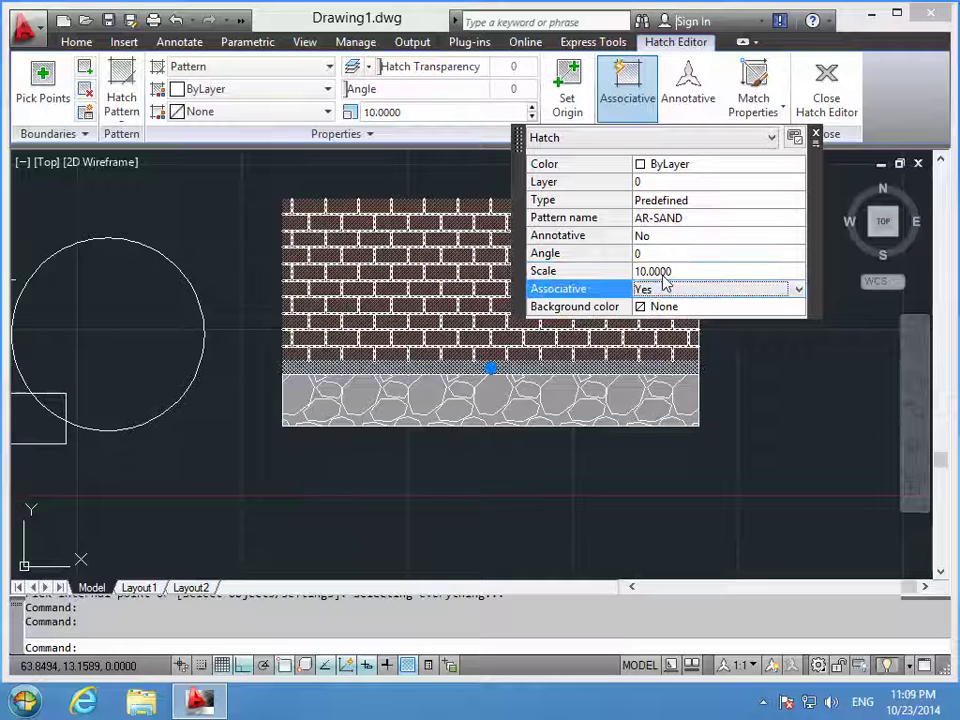
pyautogui.click(663, 275)
pyautogui.write('9')
pyautogui.press('Return')
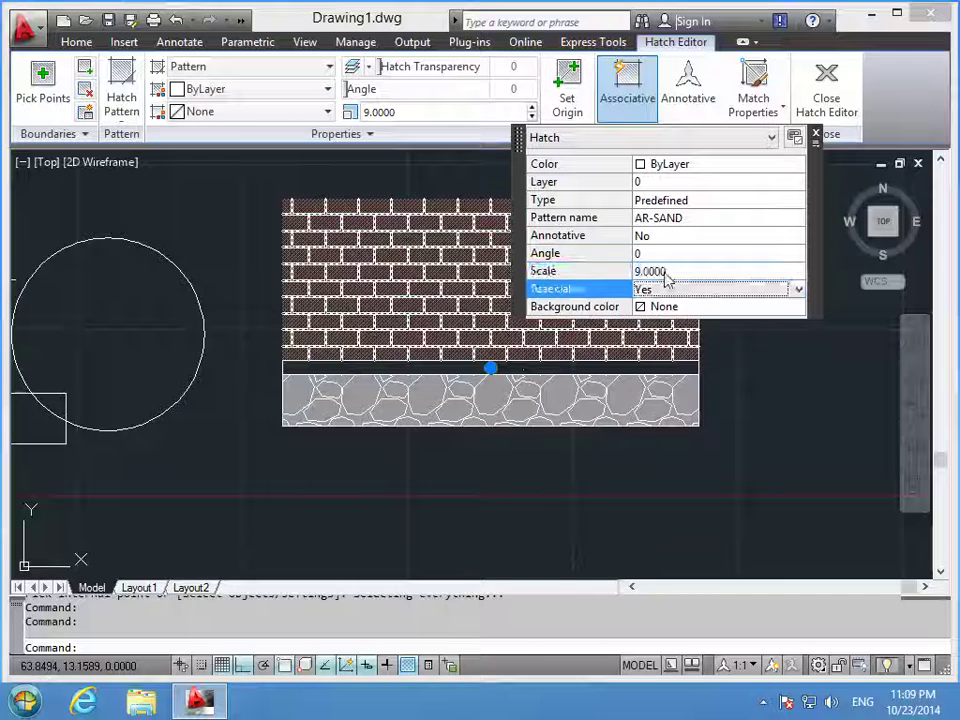
pyautogui.click(665, 273)
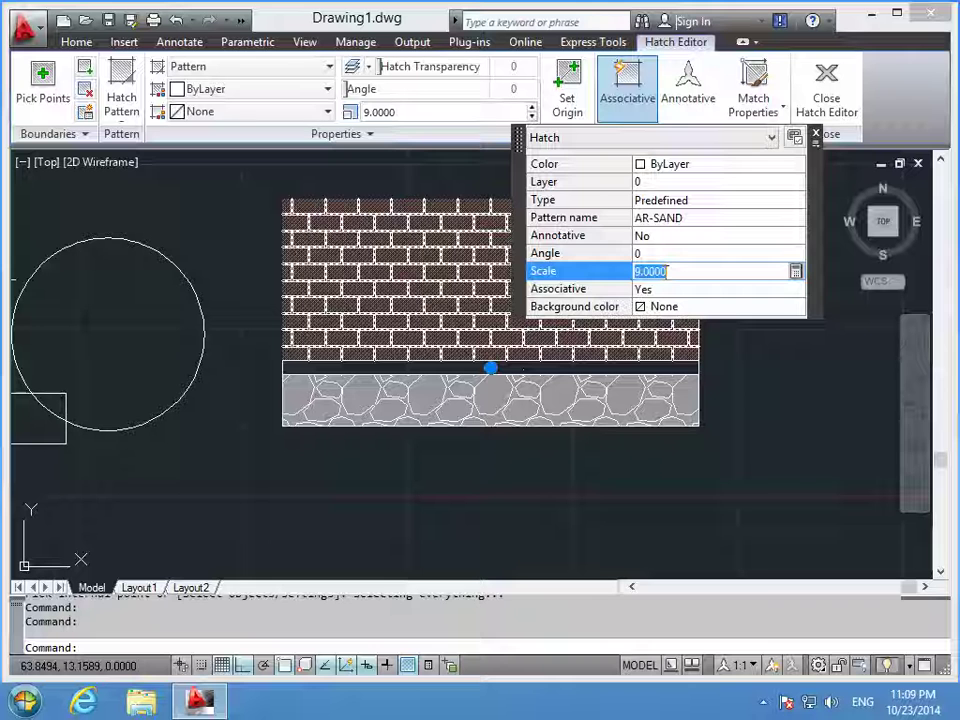
pyautogui.write('10')
pyautogui.press('Return')
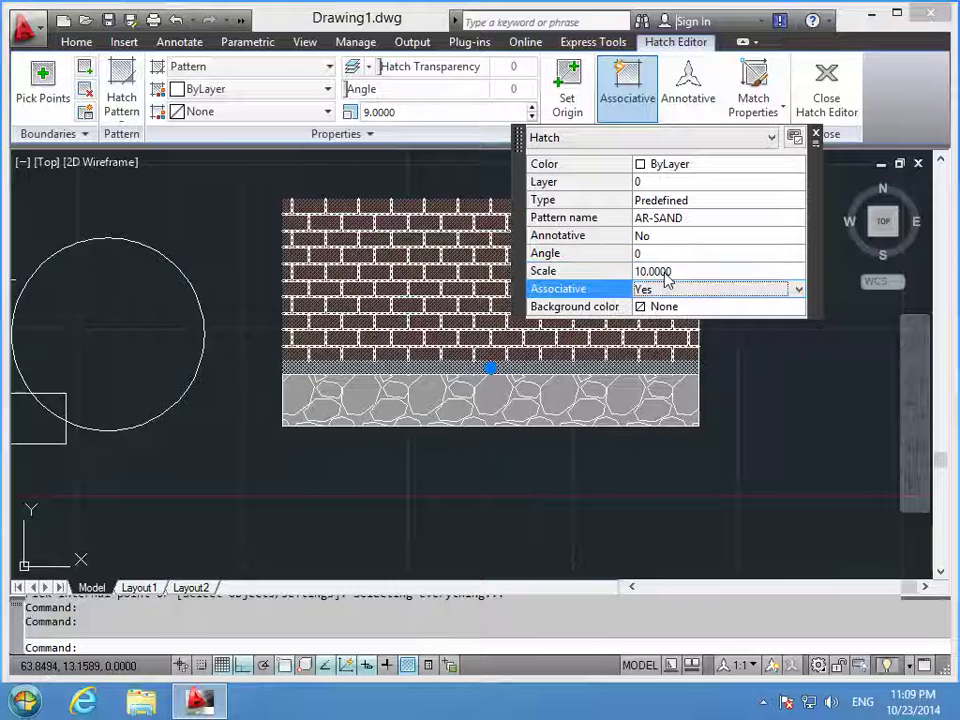
# - Give the sand hatch a Color 252 grey background and finish editing it
pyautogui.click(700, 306)
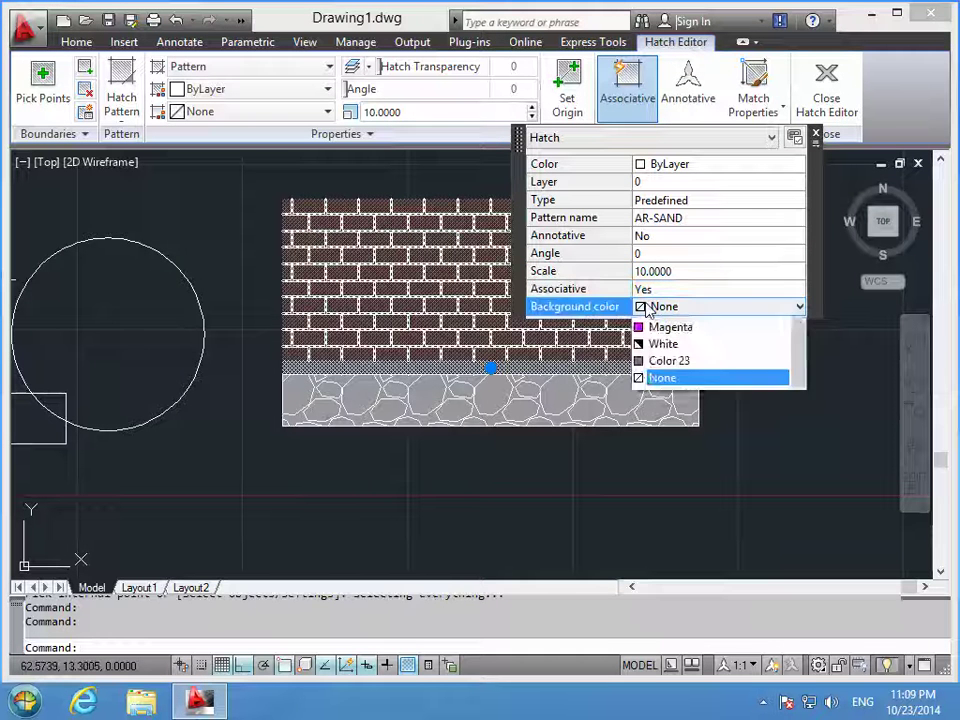
pyautogui.click(674, 466)
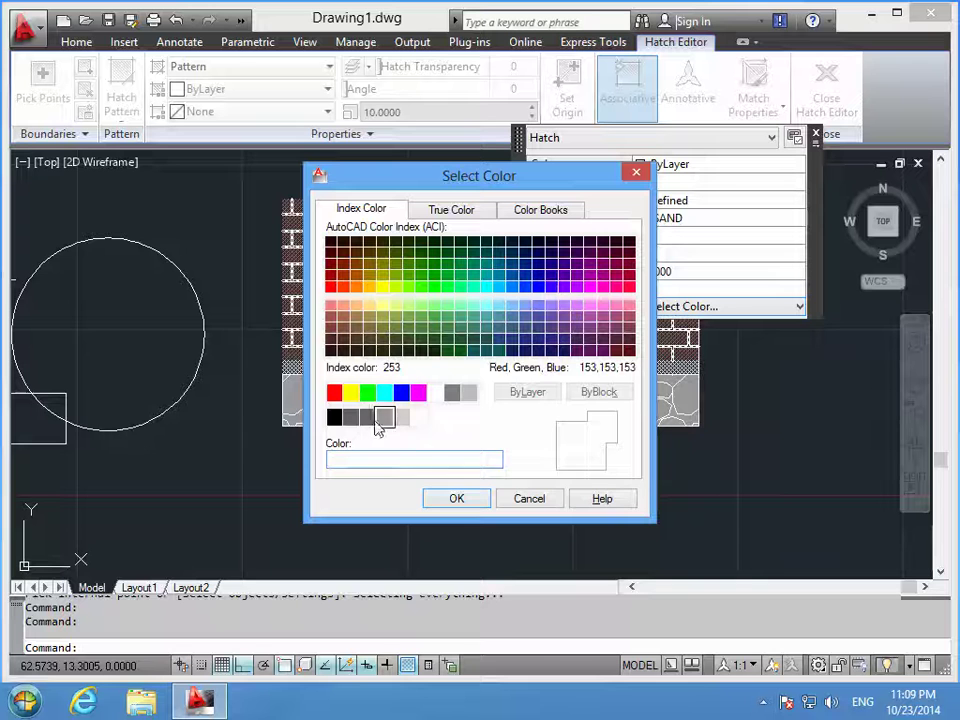
pyautogui.click(384, 418)
pyautogui.click(368, 418)
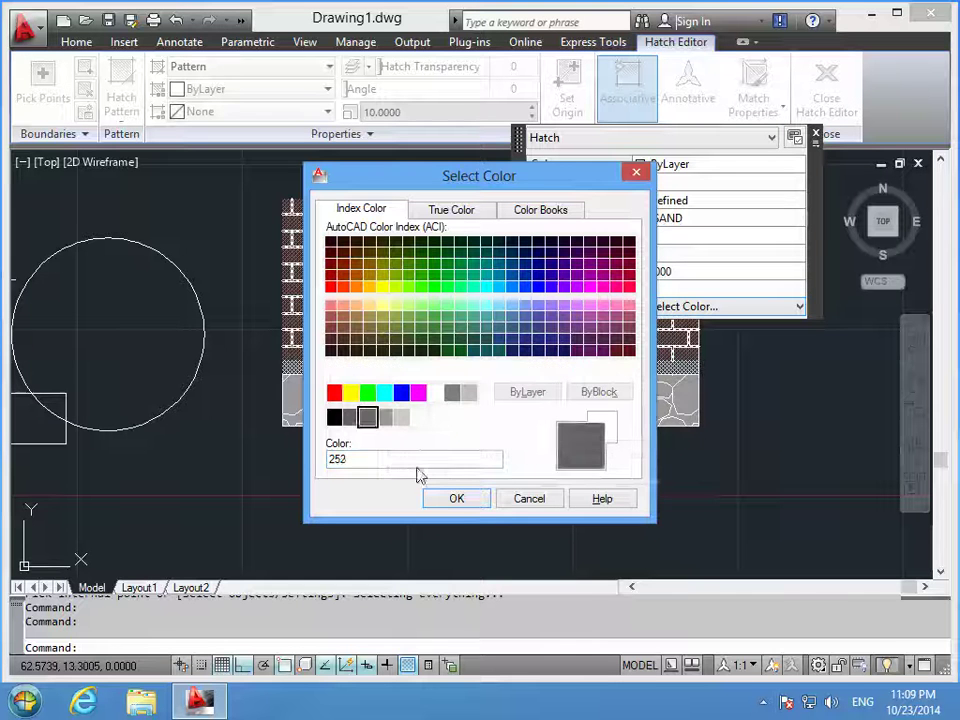
pyautogui.click(456, 499)
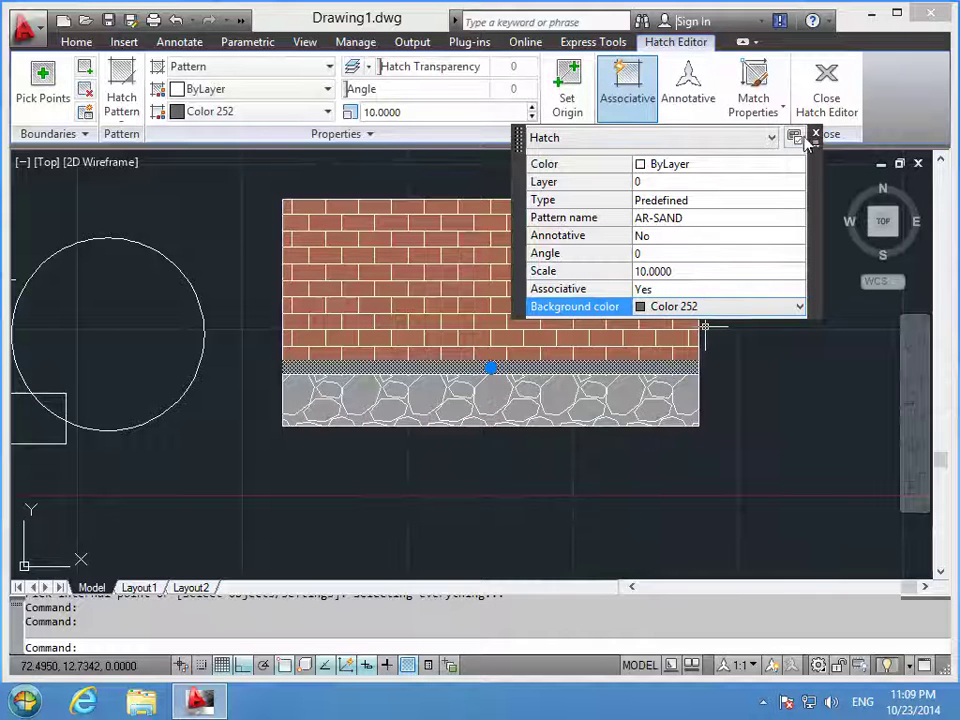
pyautogui.click(816, 135)
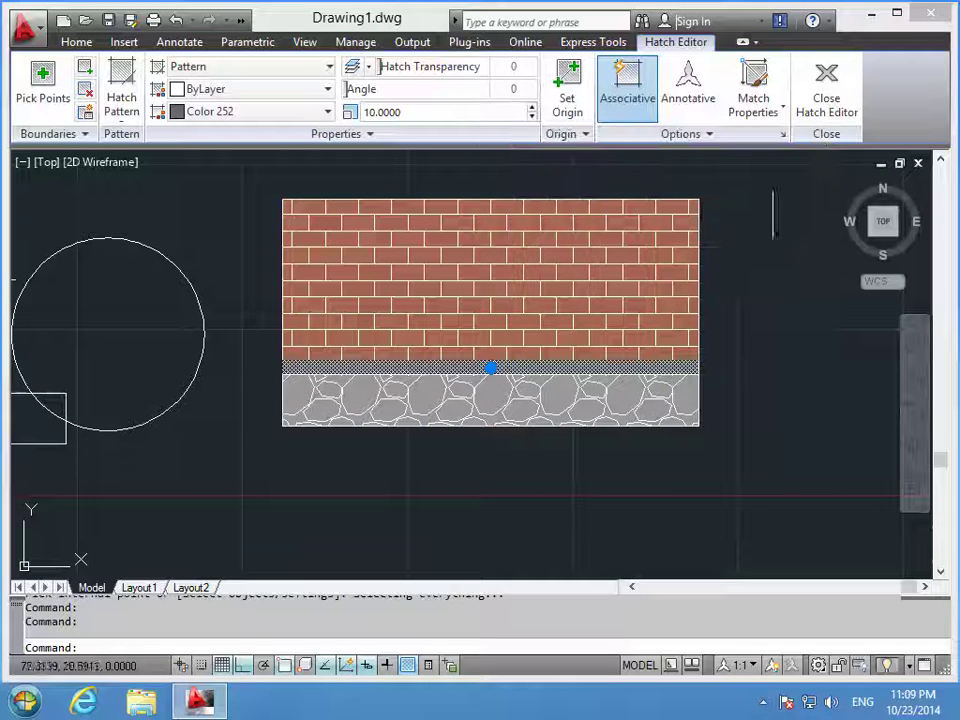
pyautogui.press('Escape')
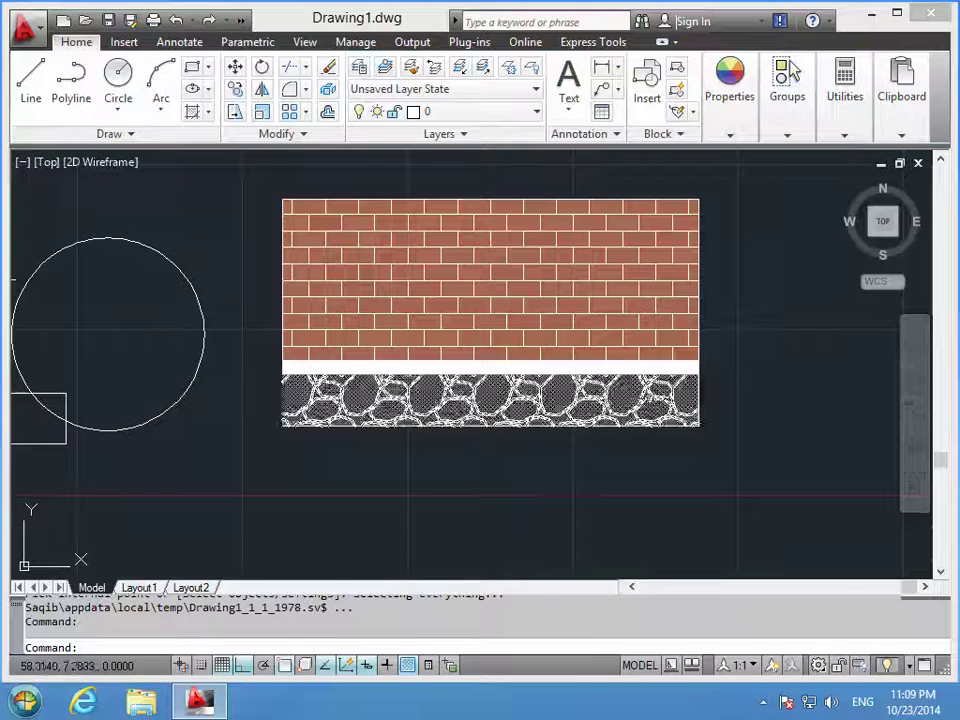
# - Pan and zoom so the wall section sits at the left with empty space to its right
pyautogui.press('Escape')
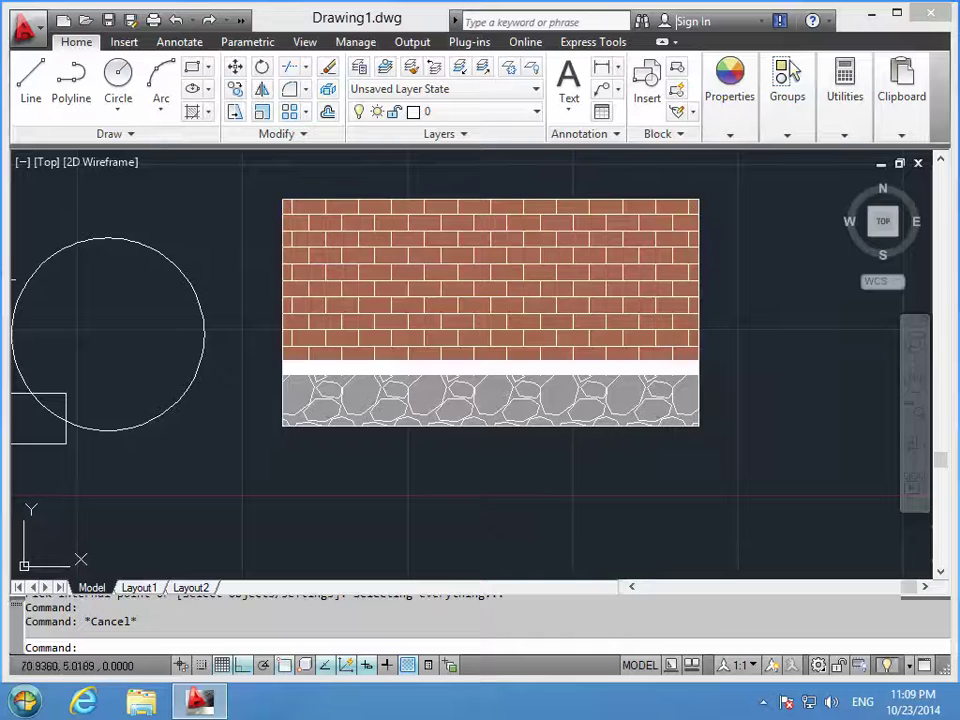
pyautogui.moveTo(725, 449); pyautogui.dragTo(400, 458, button='middle')
pyautogui.scroll(-2, 658, 388)
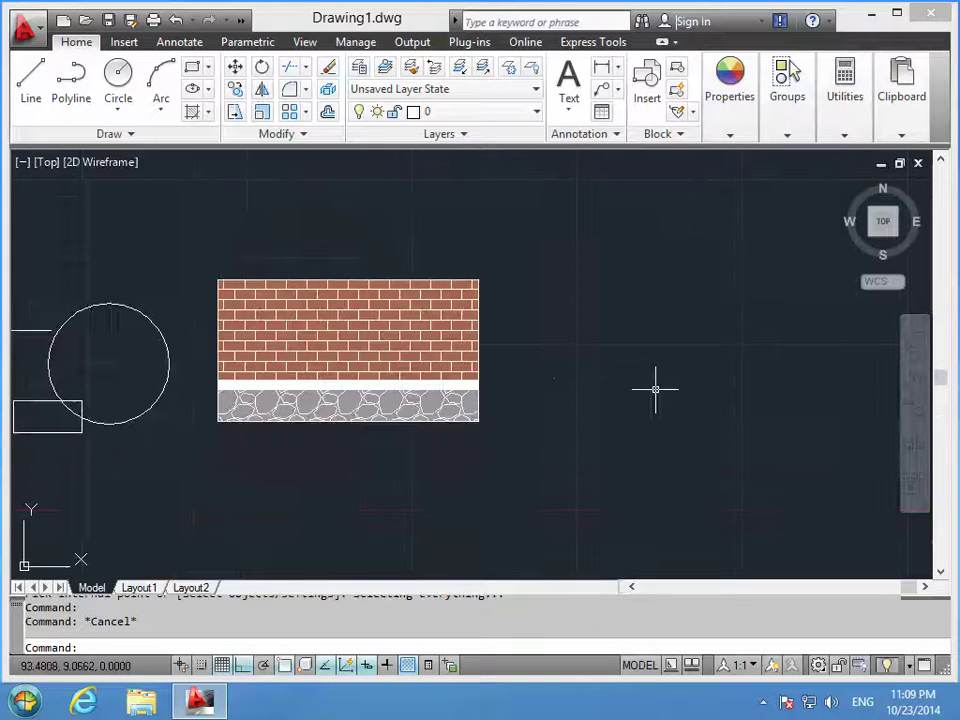
pyautogui.moveTo(671, 388)
pyautogui.mouseDown(button='middle')
pyautogui.moveTo(629, 414)
pyautogui.moveTo(450, 396)
pyautogui.mouseUp(button='middle')
pyautogui.scroll(-2, 639, 407)
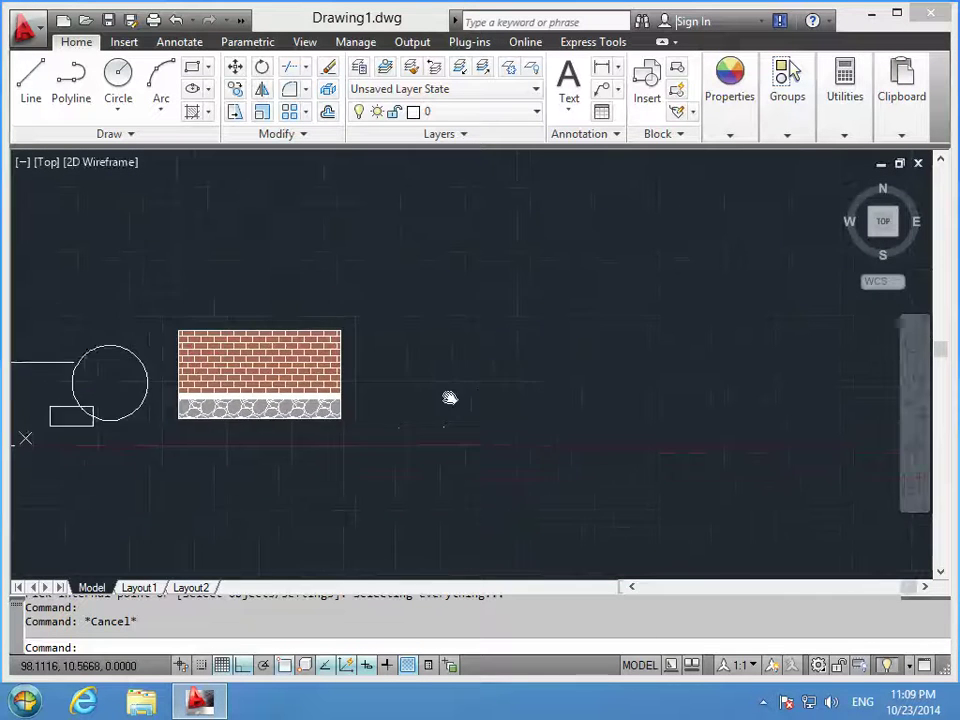
pyautogui.scroll(2, 431, 377)
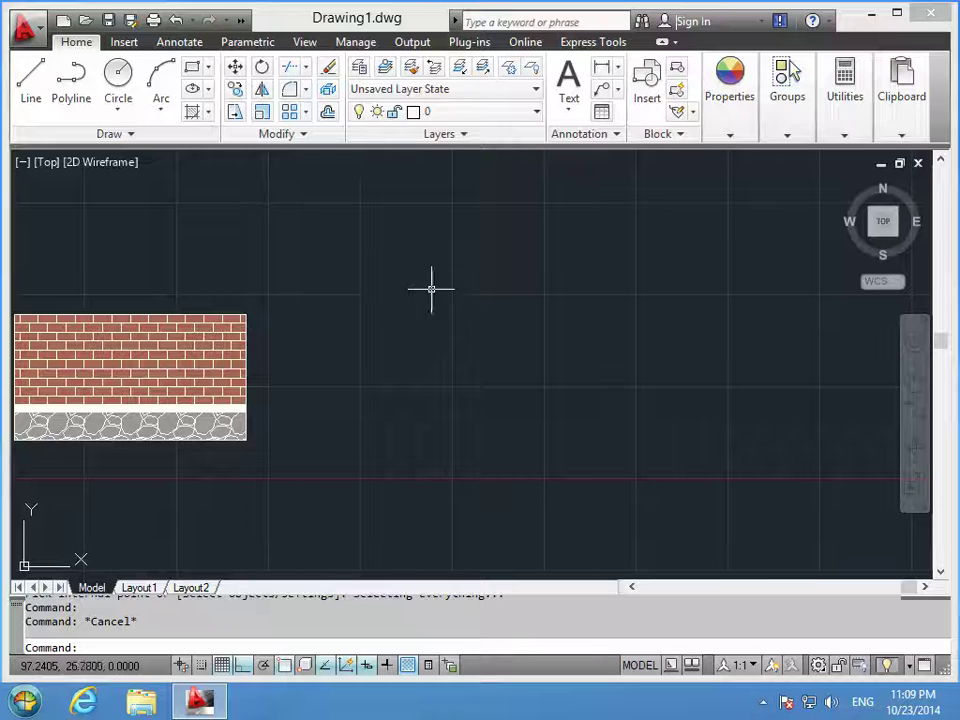
pyautogui.click(766, 708)
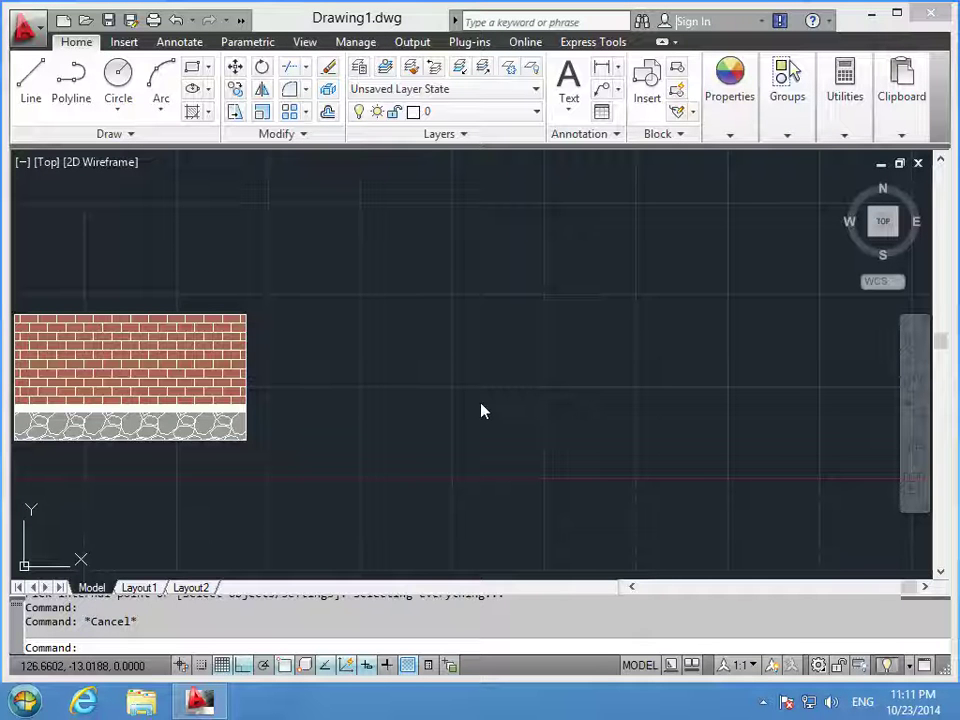
# - Open the Text Style dialog with the ST command
pyautogui.press('Escape')
pyautogui.write('s')
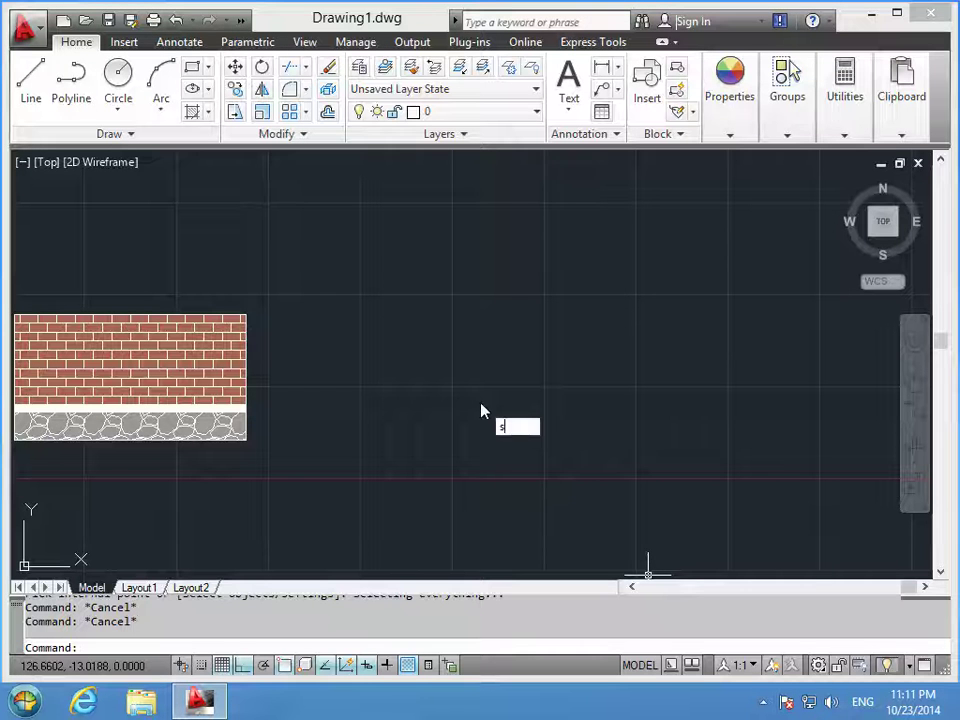
pyautogui.write('yt')
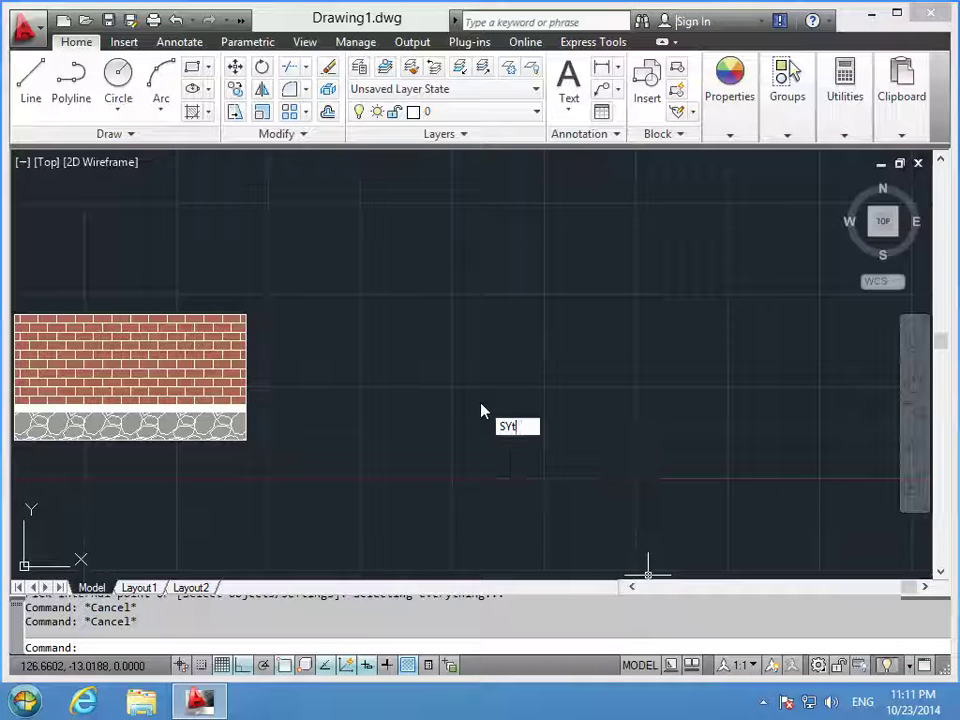
pyautogui.press('BackSpace')
pyautogui.press('BackSpace')
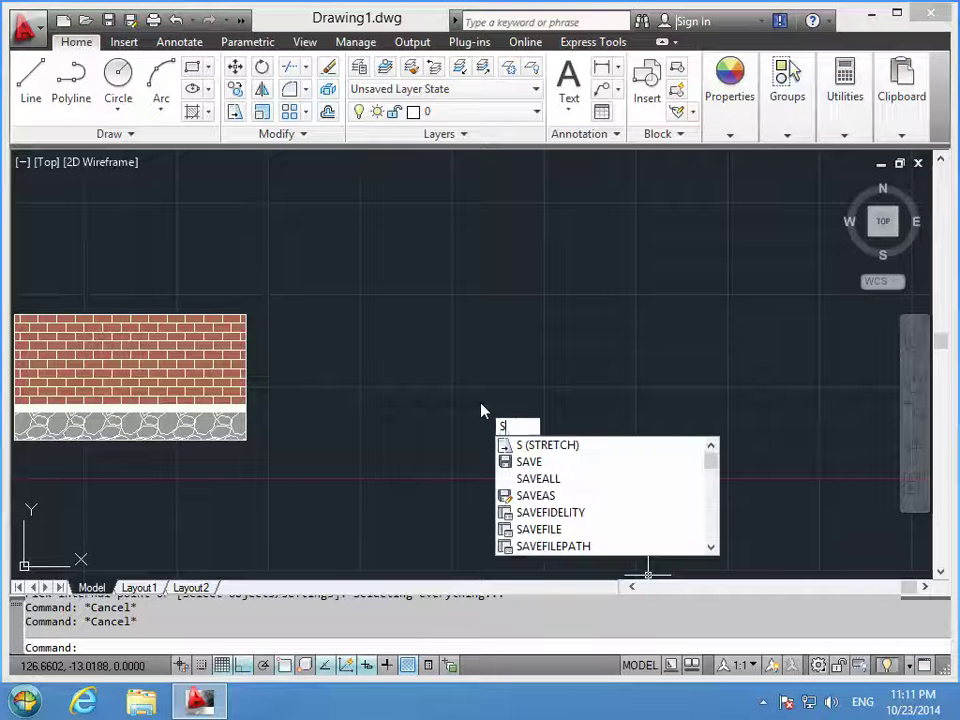
pyautogui.write('t')
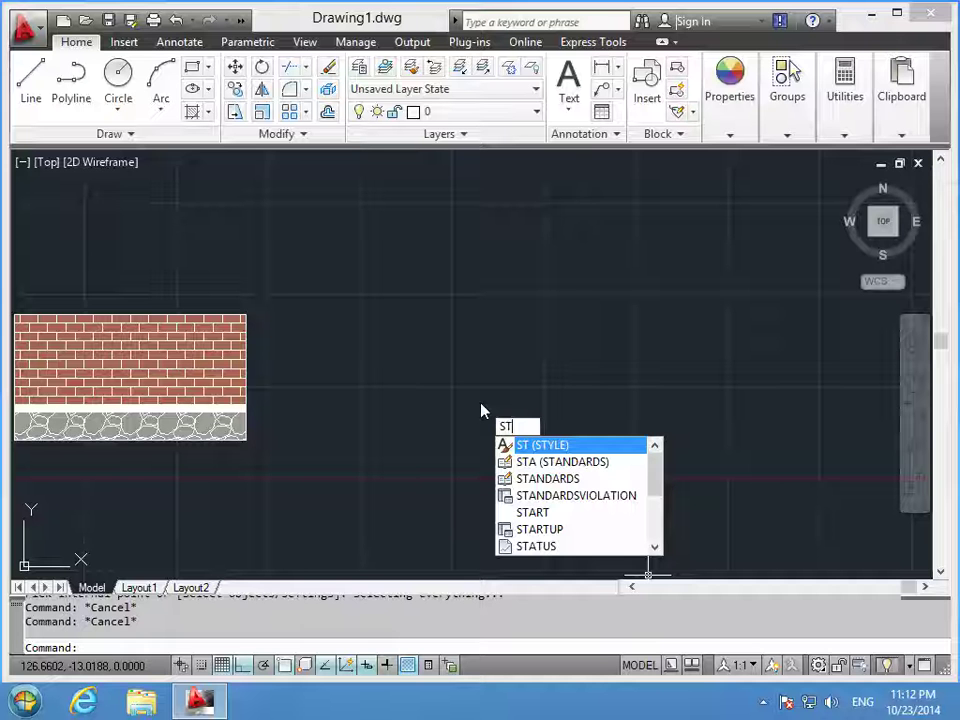
pyautogui.press('Return')
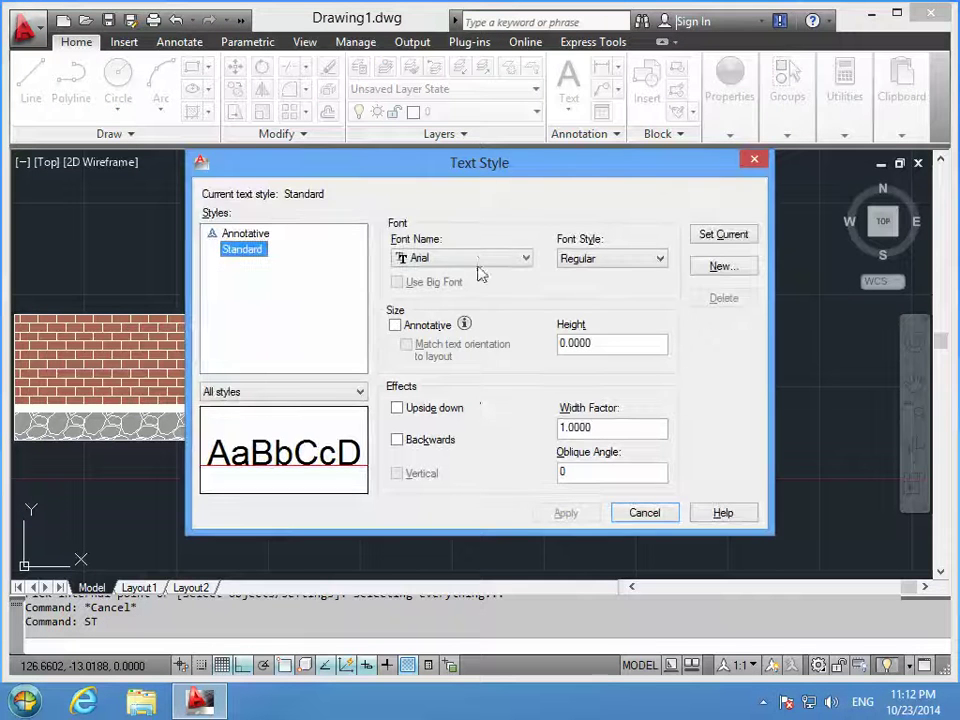
# - Set the Standard style to Times New Roman, Bold, with a text height of 4
pyautogui.click(480, 260)
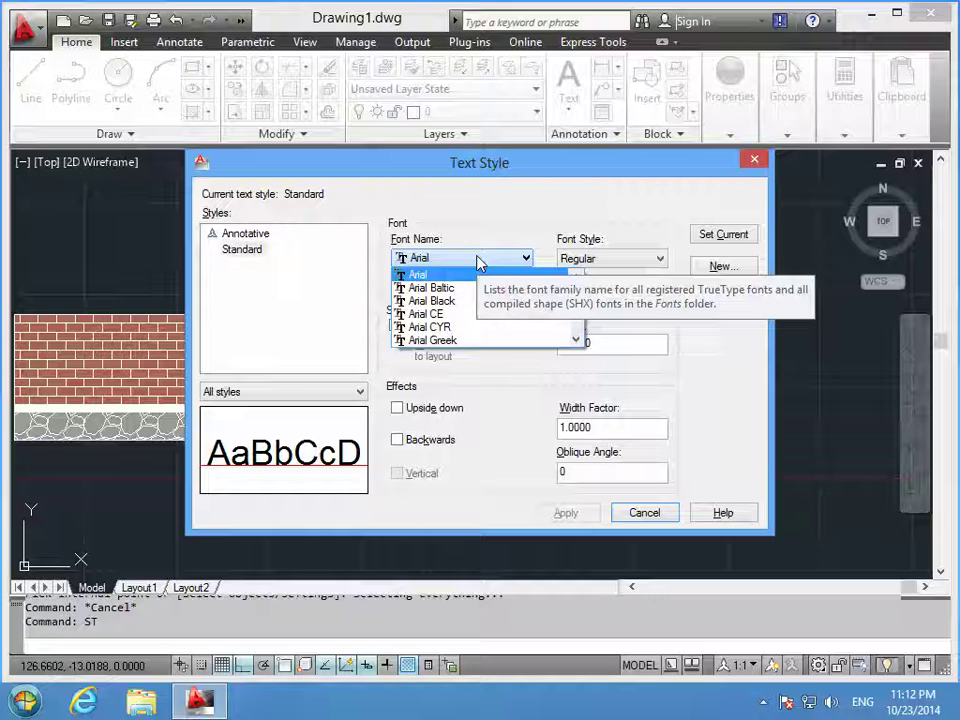
pyautogui.press('t')
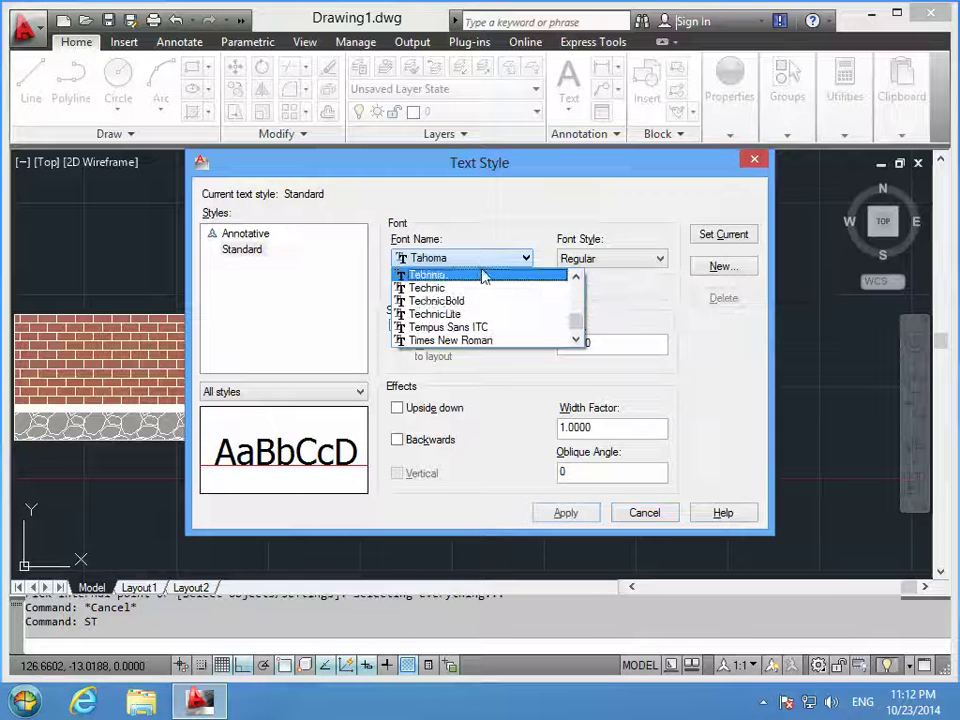
pyautogui.click(502, 342)
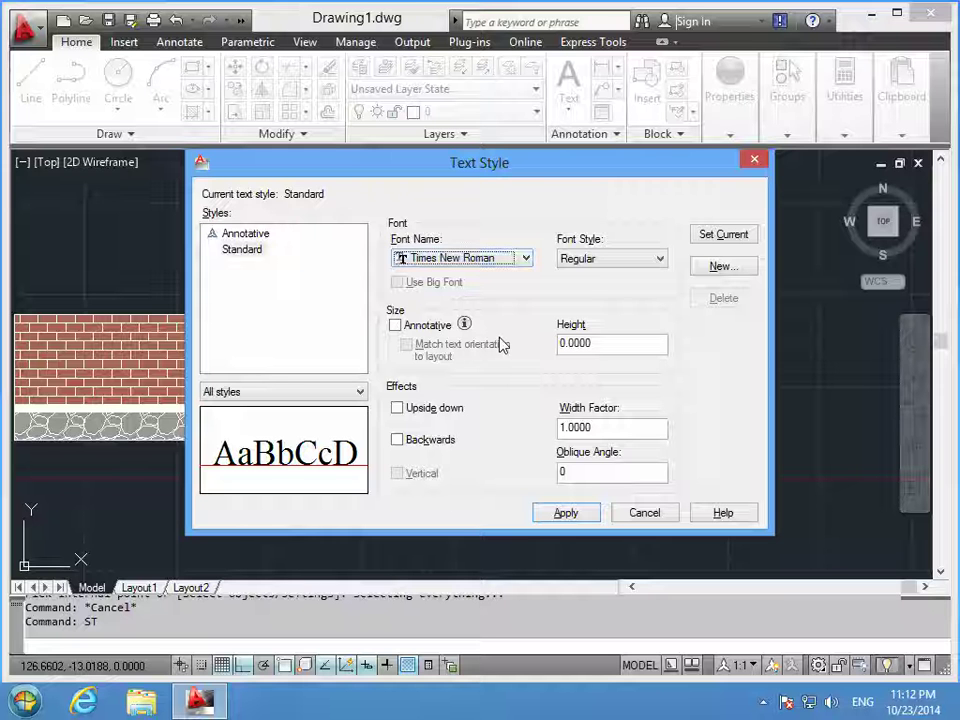
pyautogui.click(623, 259)
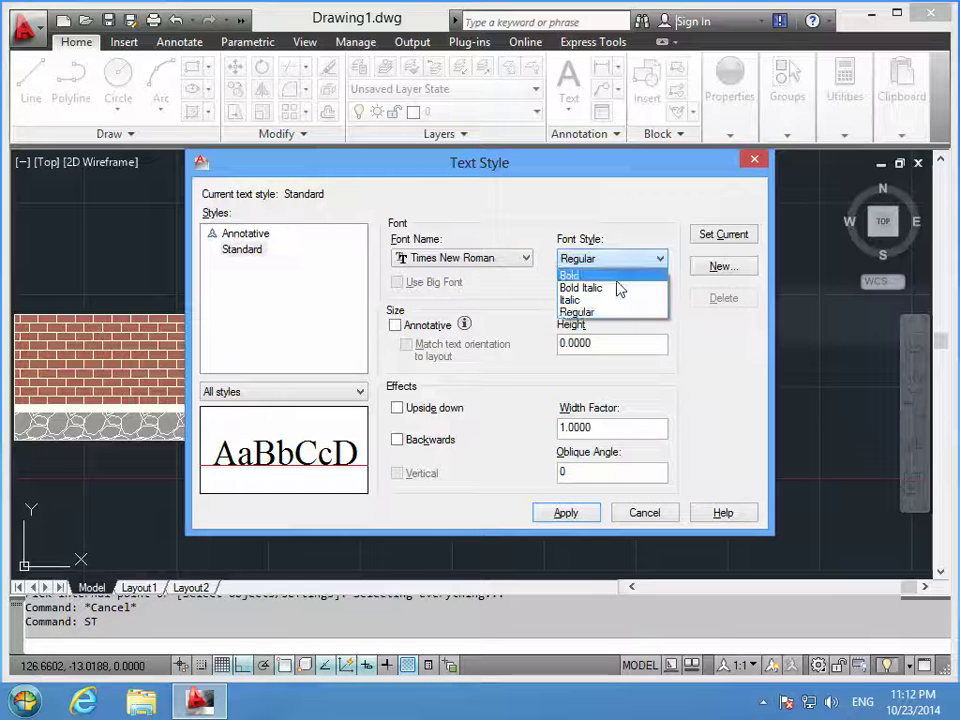
pyautogui.click(617, 278)
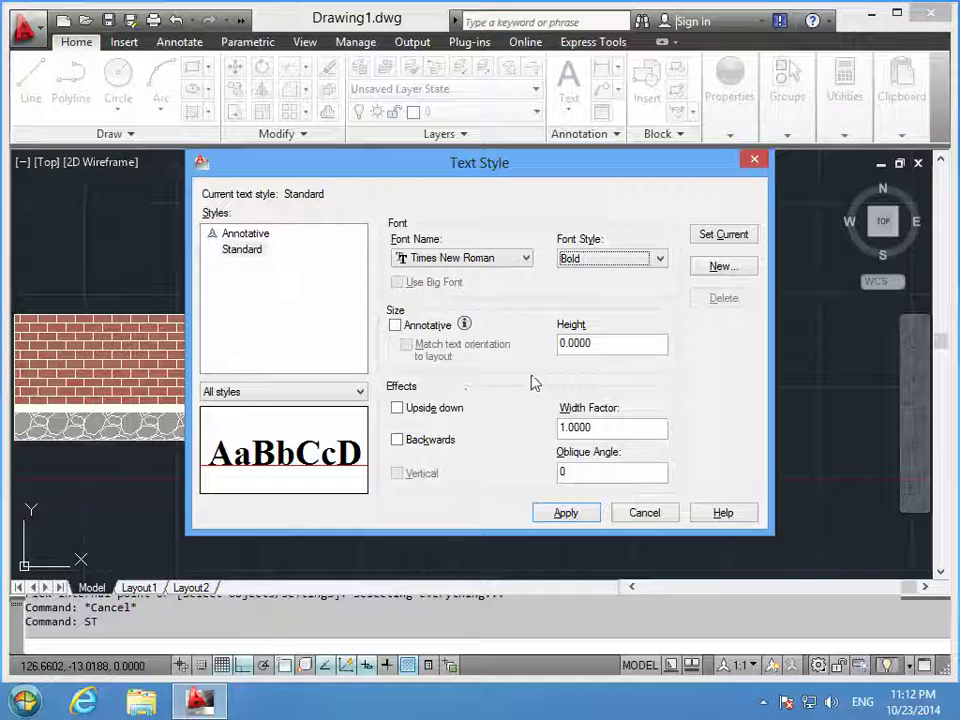
pyautogui.click(597, 345)
pyautogui.doubleClick(597, 345)
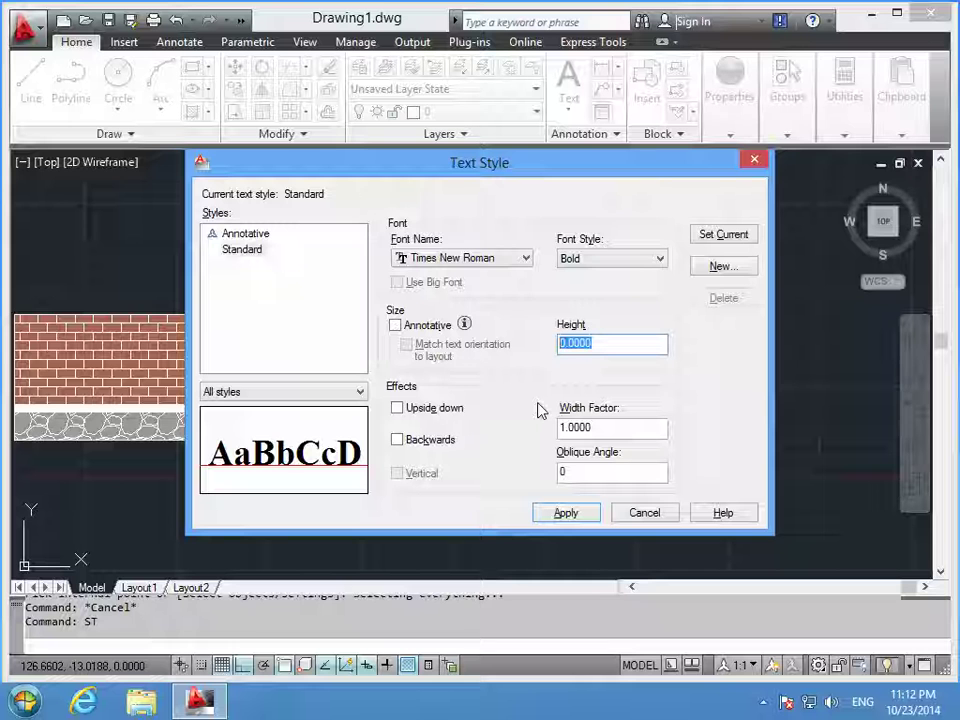
pyautogui.write('1')
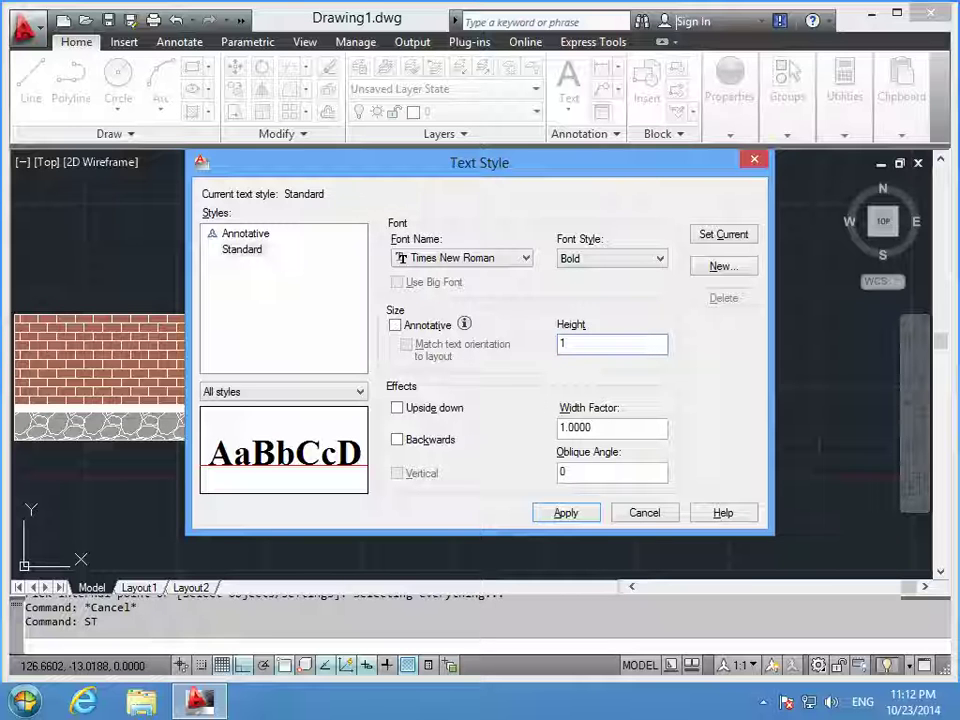
pyautogui.press('Return')
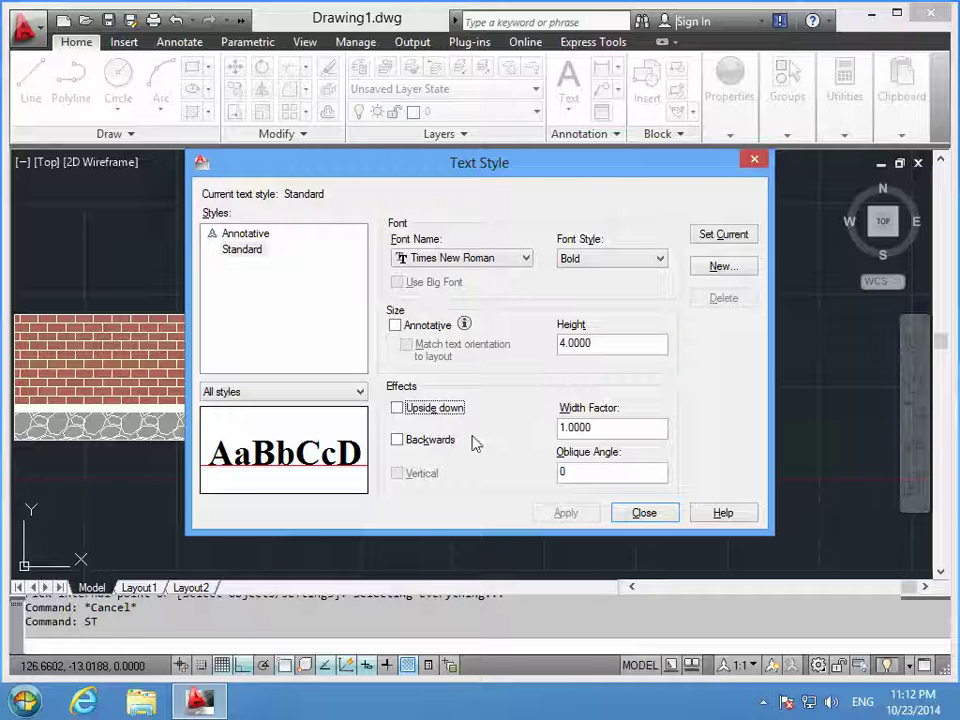
# - Test then clear Upside down and Backwards, make Standard current, and close the dialog
pyautogui.click(437, 422)
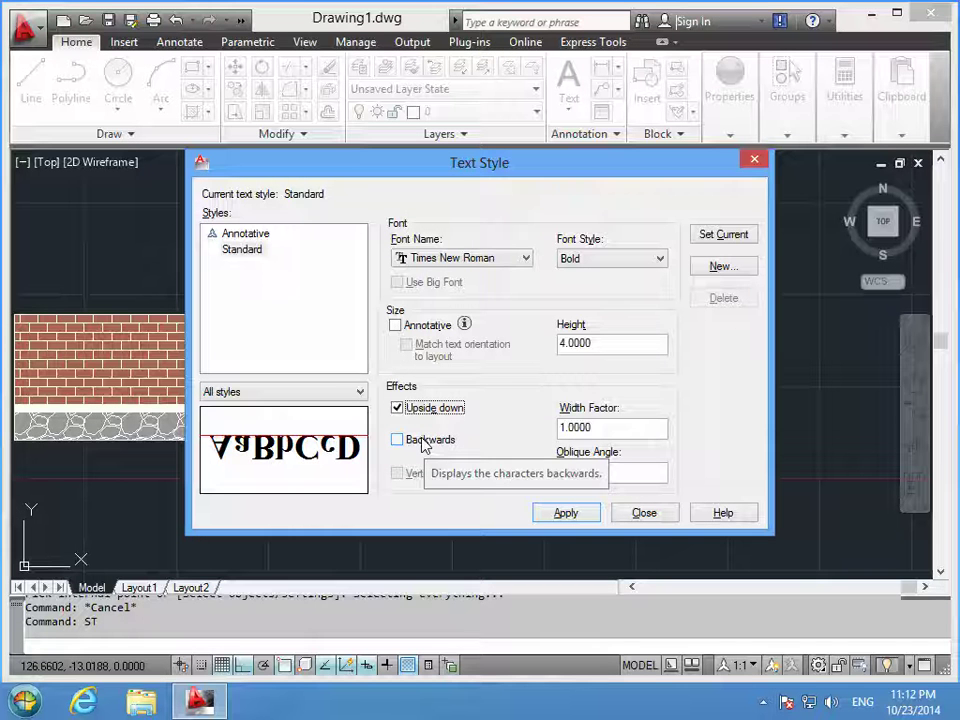
pyautogui.click(425, 442)
pyautogui.click(420, 409)
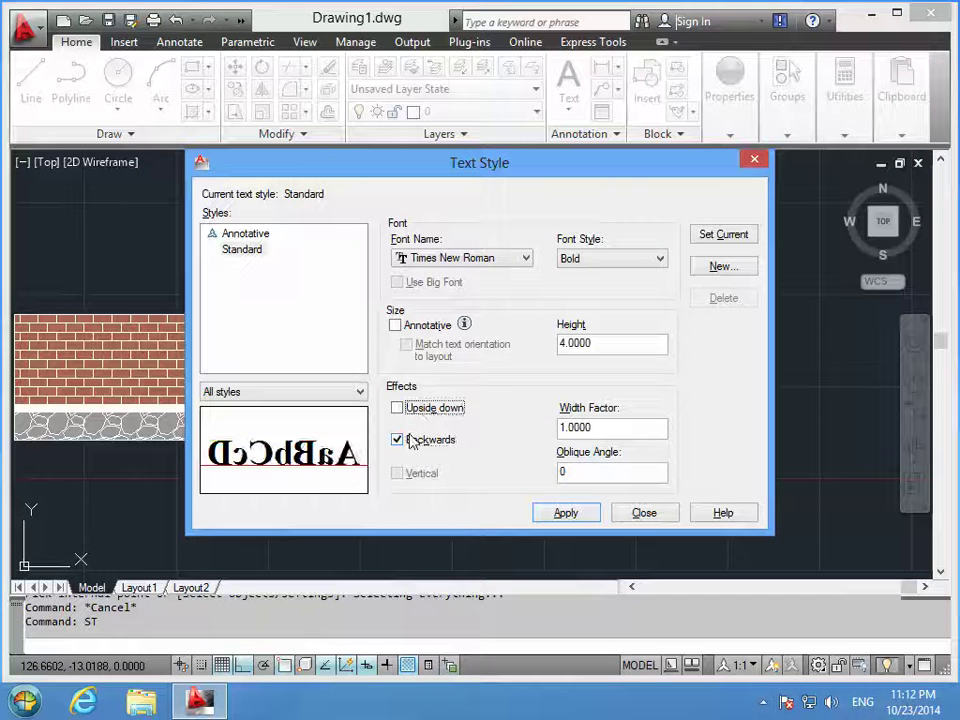
pyautogui.click(412, 443)
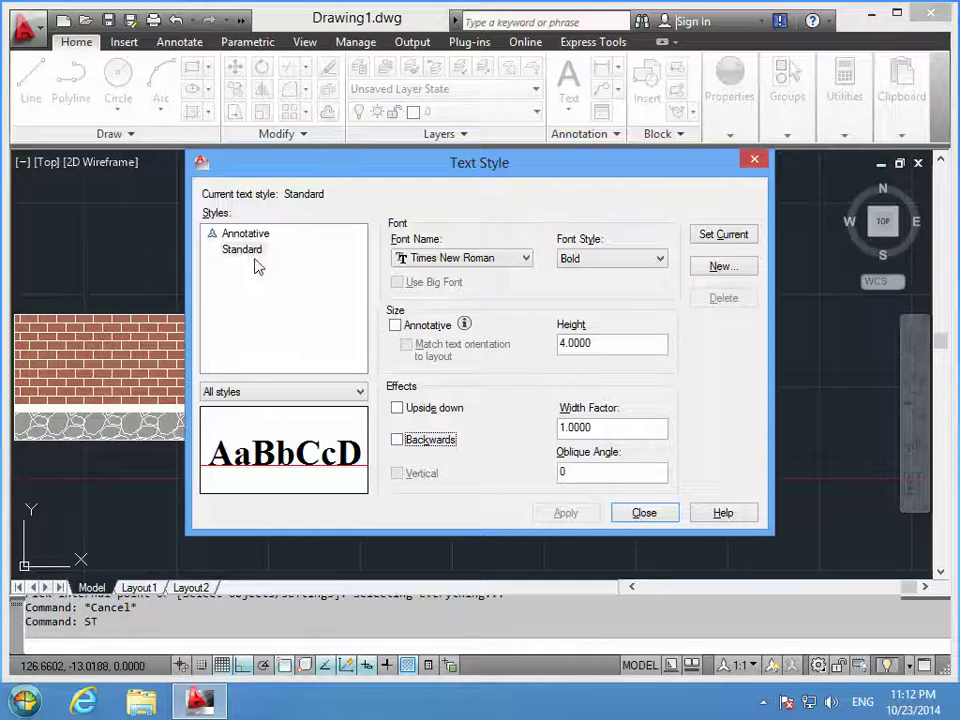
pyautogui.moveTo(636, 427); pyautogui.dragTo(473, 428)
pyautogui.click(632, 473)
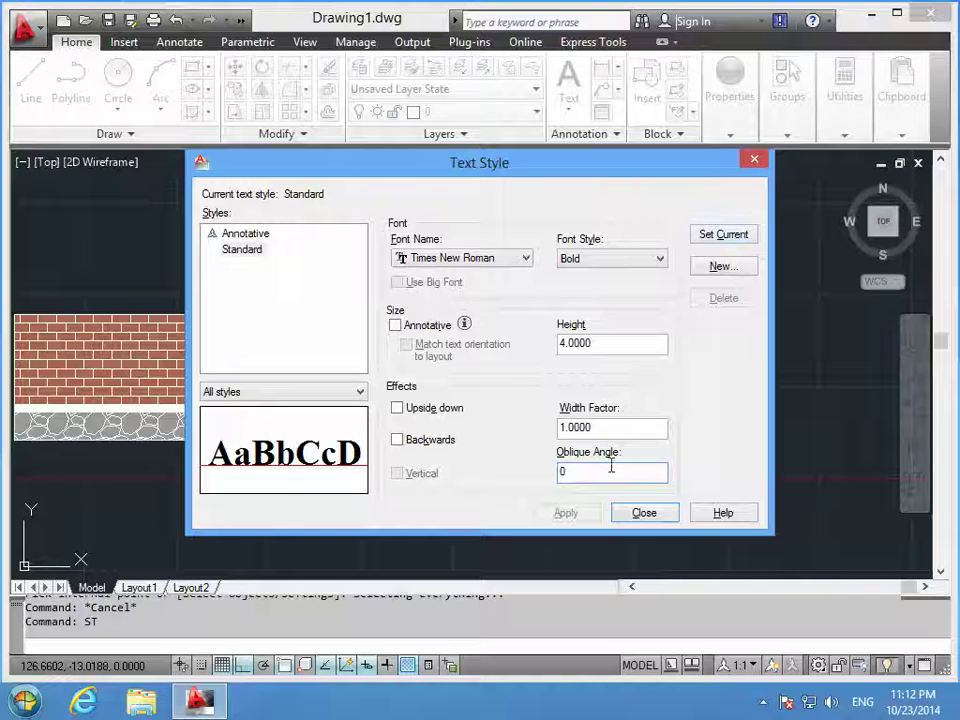
pyautogui.moveTo(645, 472); pyautogui.dragTo(499, 476)
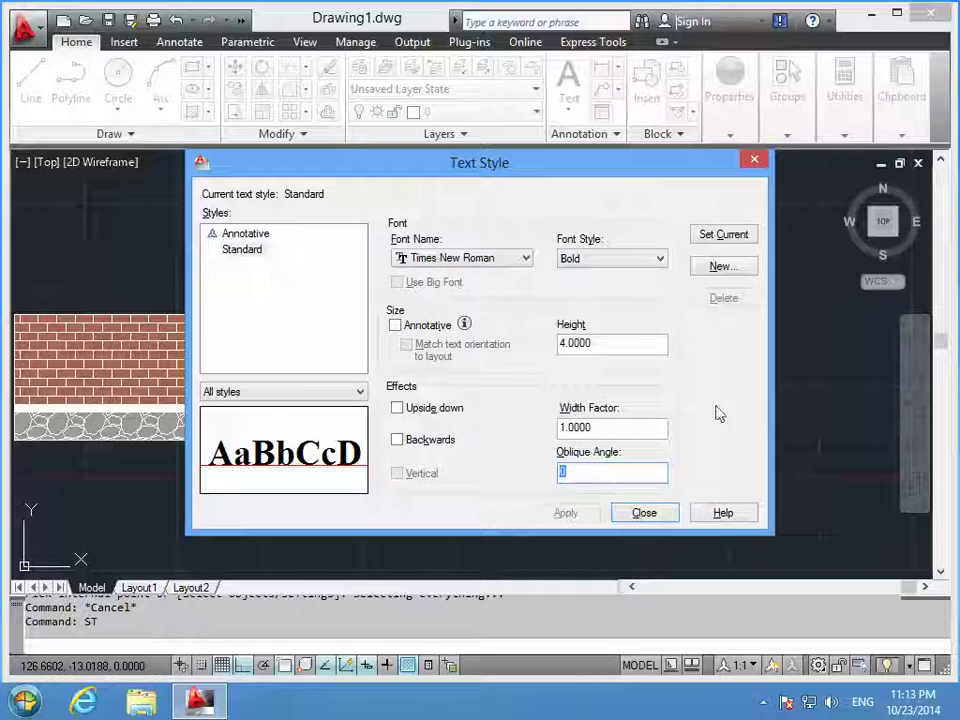
pyautogui.click(724, 236)
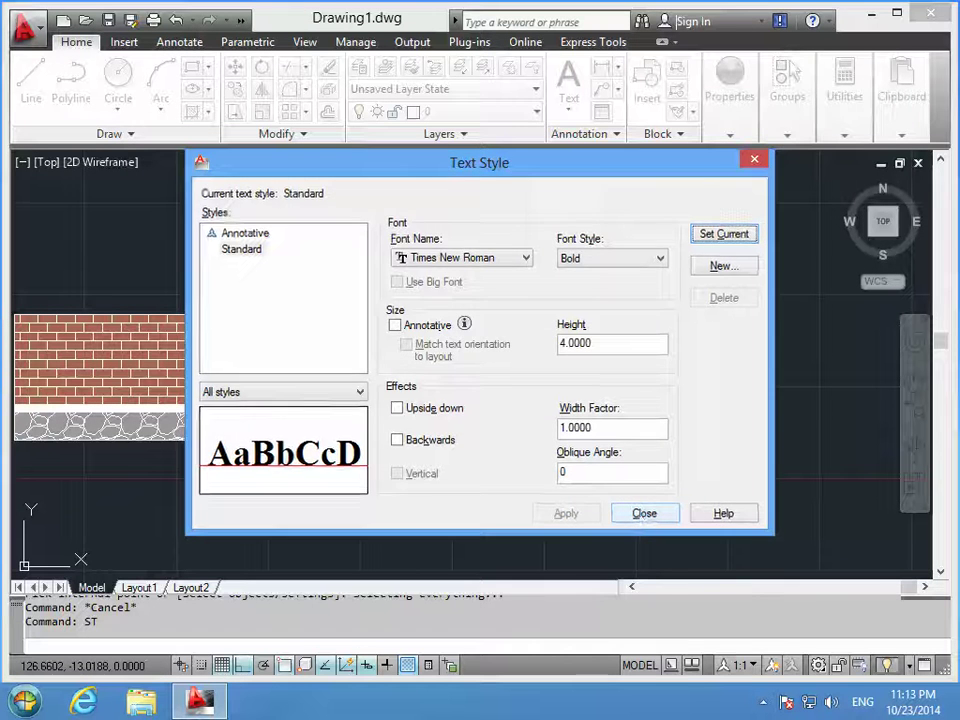
pyautogui.click(644, 514)
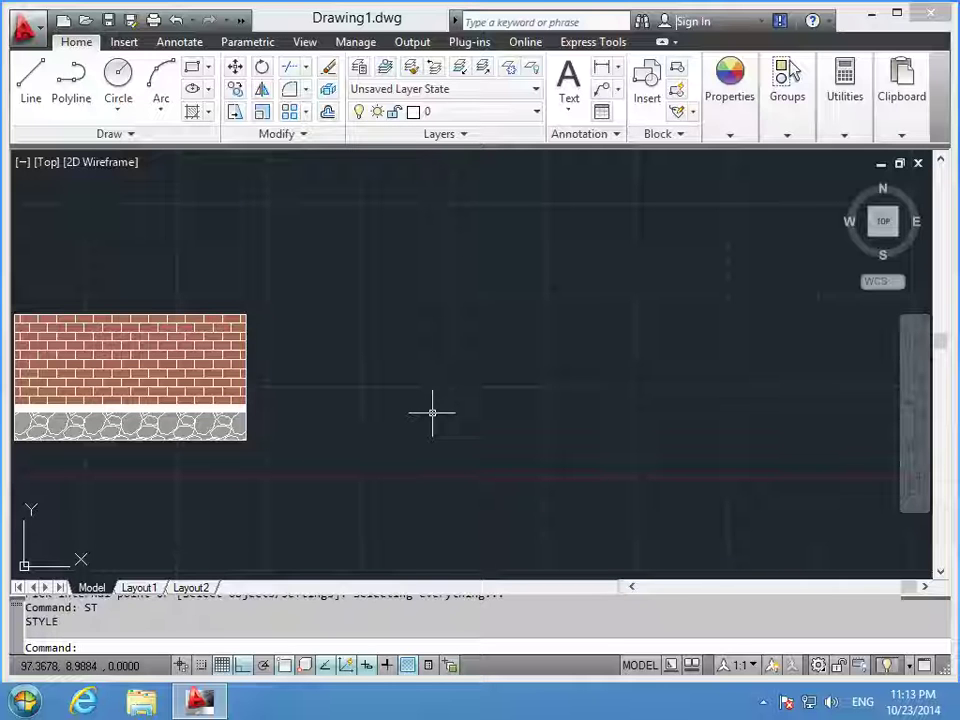
# - Place single-line text at rotation 0 below the gravel: 'Sction of wall', 'ghfhjfgh', 'fghkg'
pyautogui.write('d')
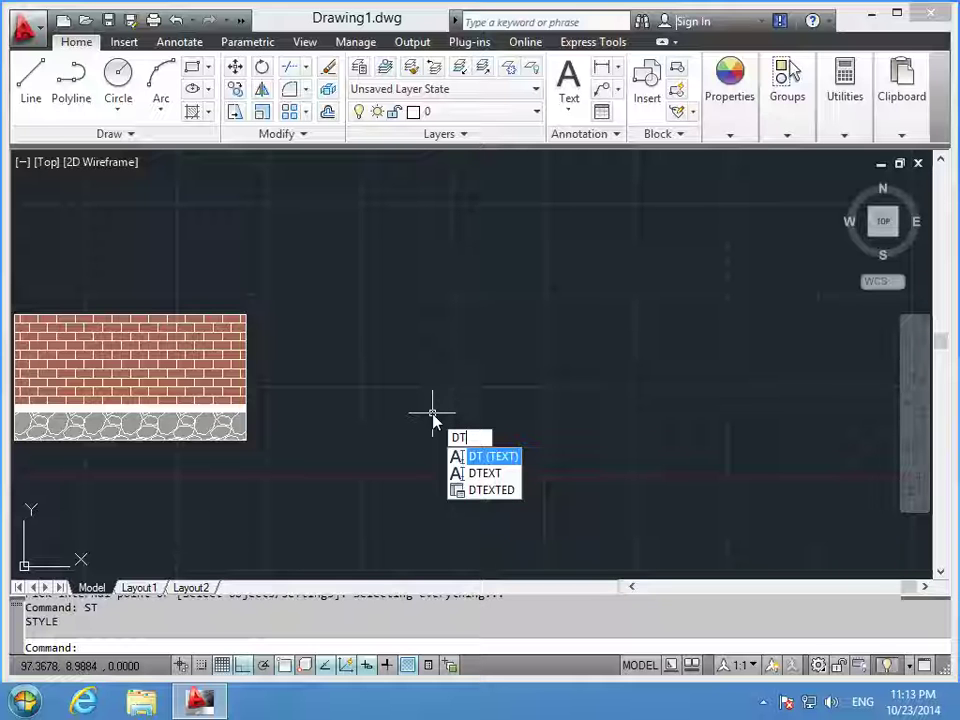
pyautogui.press('Return')
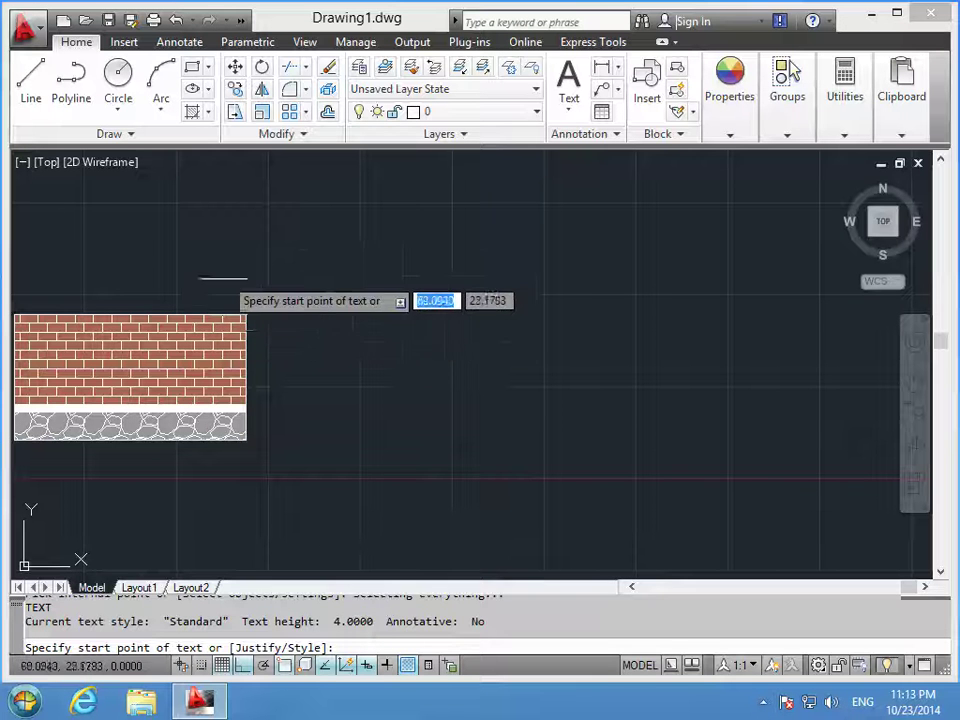
pyautogui.click(66, 459)
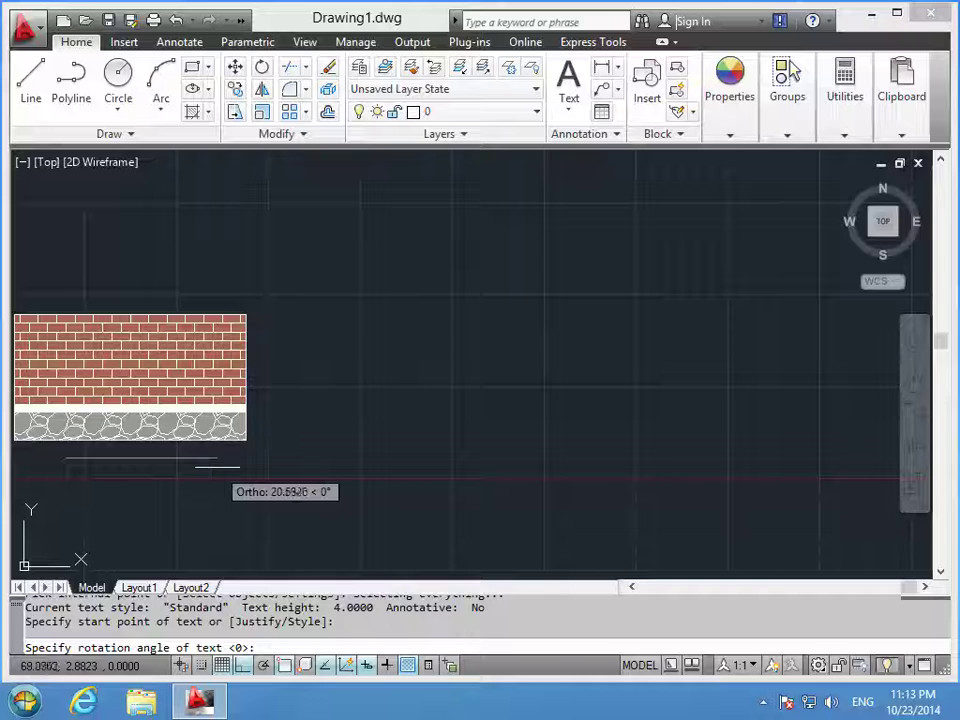
pyautogui.click(224, 465)
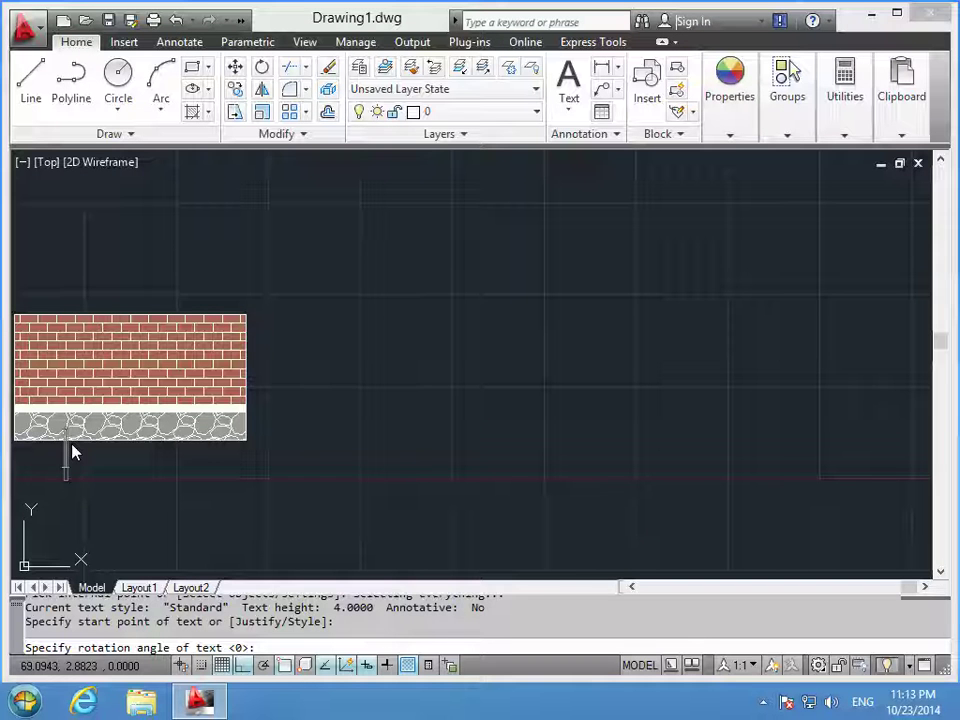
pyautogui.write('S')
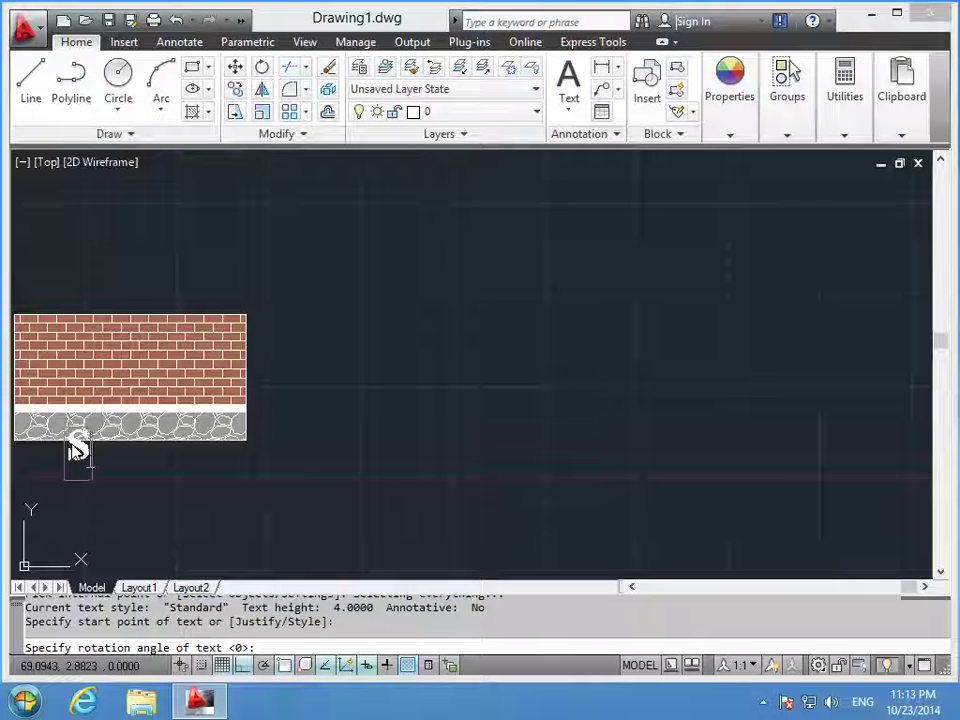
pyautogui.write('ction')
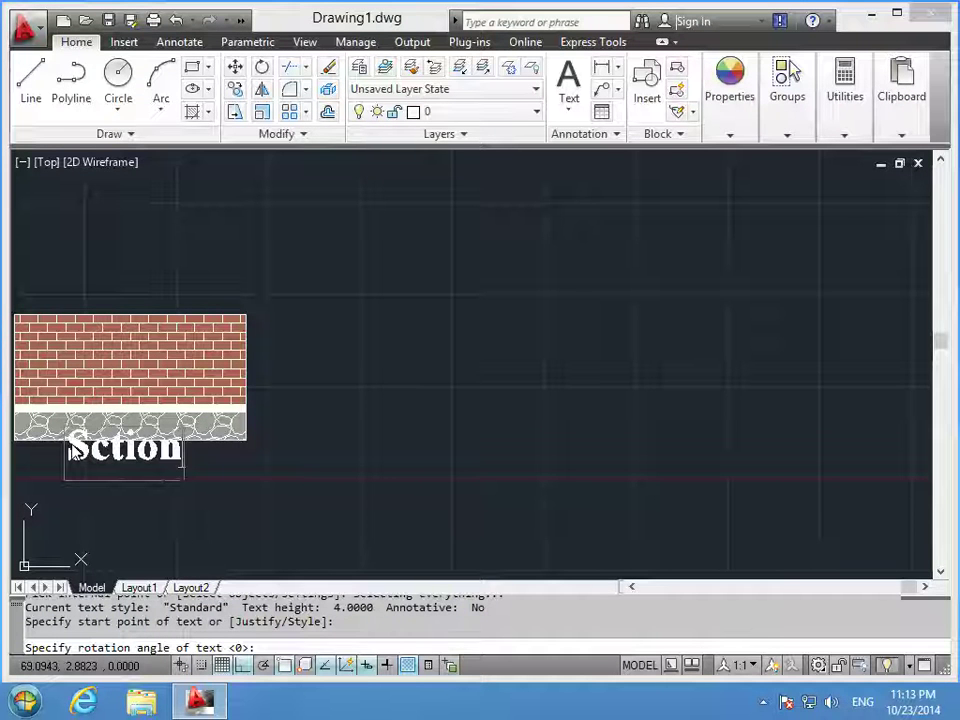
pyautogui.write(' of')
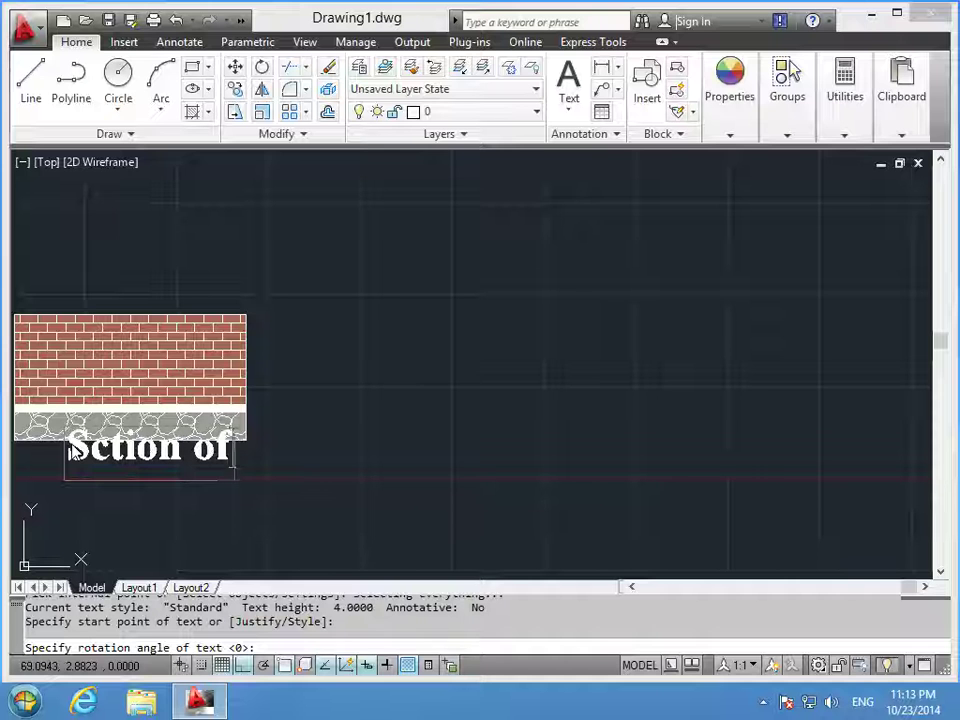
pyautogui.write(' wall')
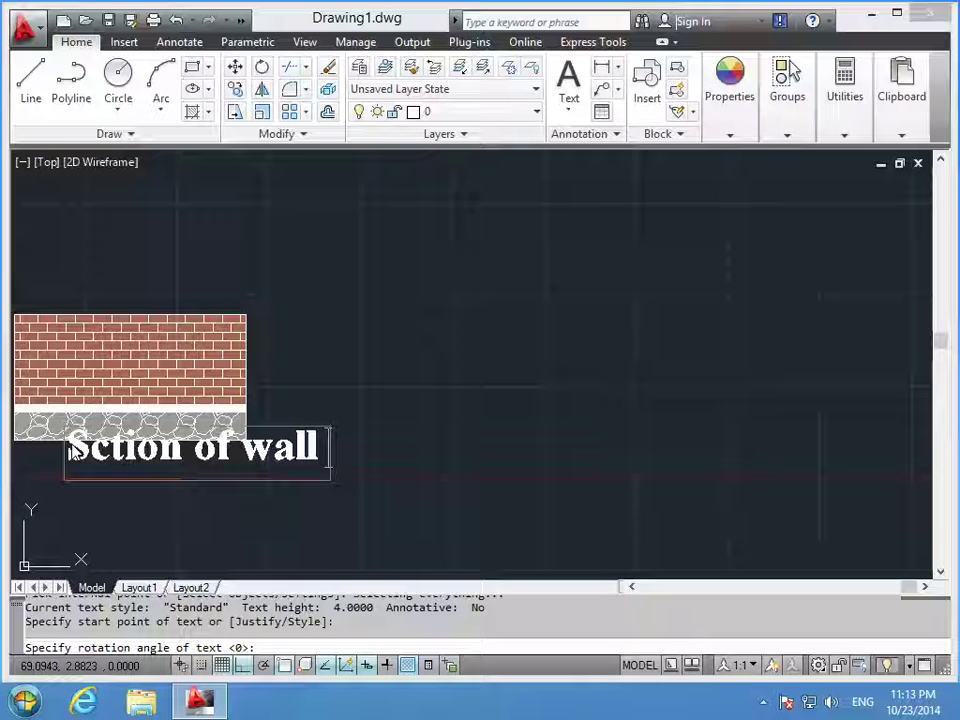
pyautogui.press('Return')
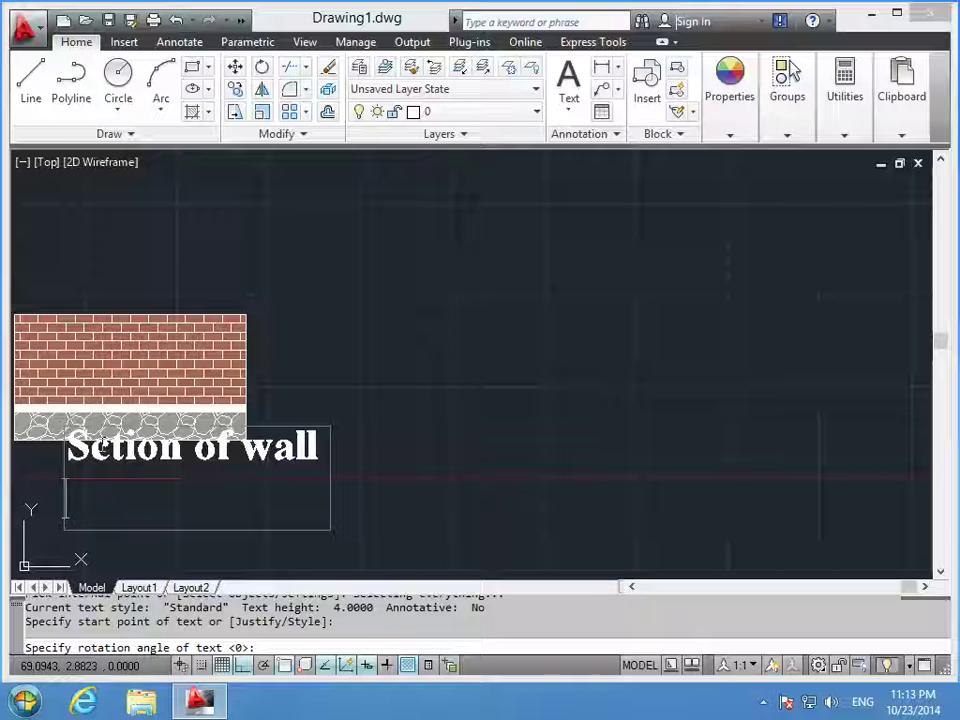
pyautogui.write('ghfhjfgh')
pyautogui.press('Return')
pyautogui.write('fghkg')
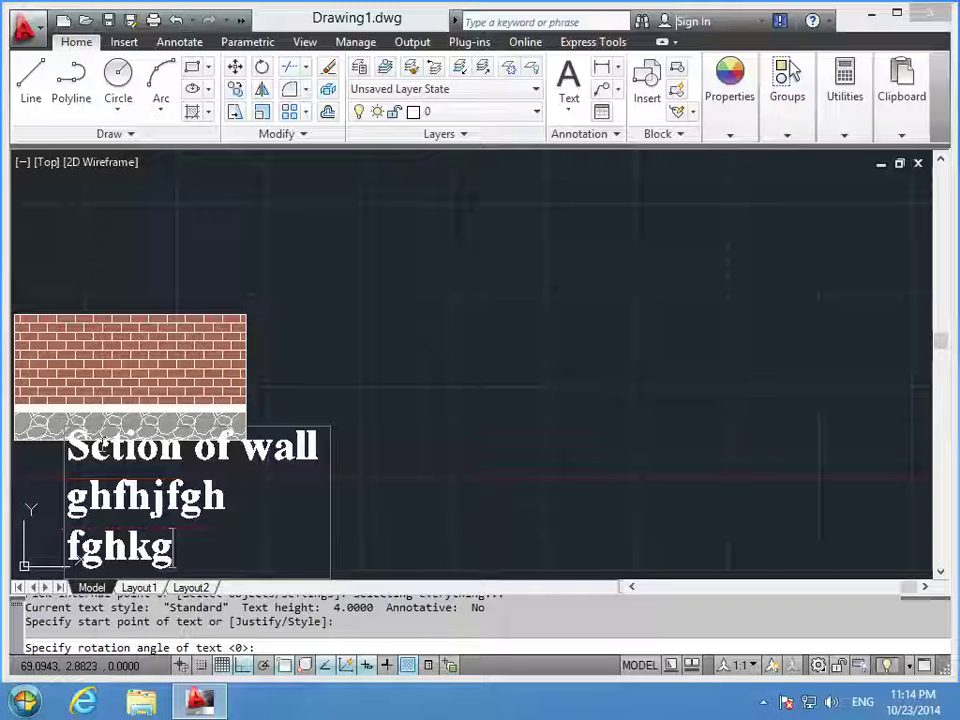
pyautogui.press('Return')
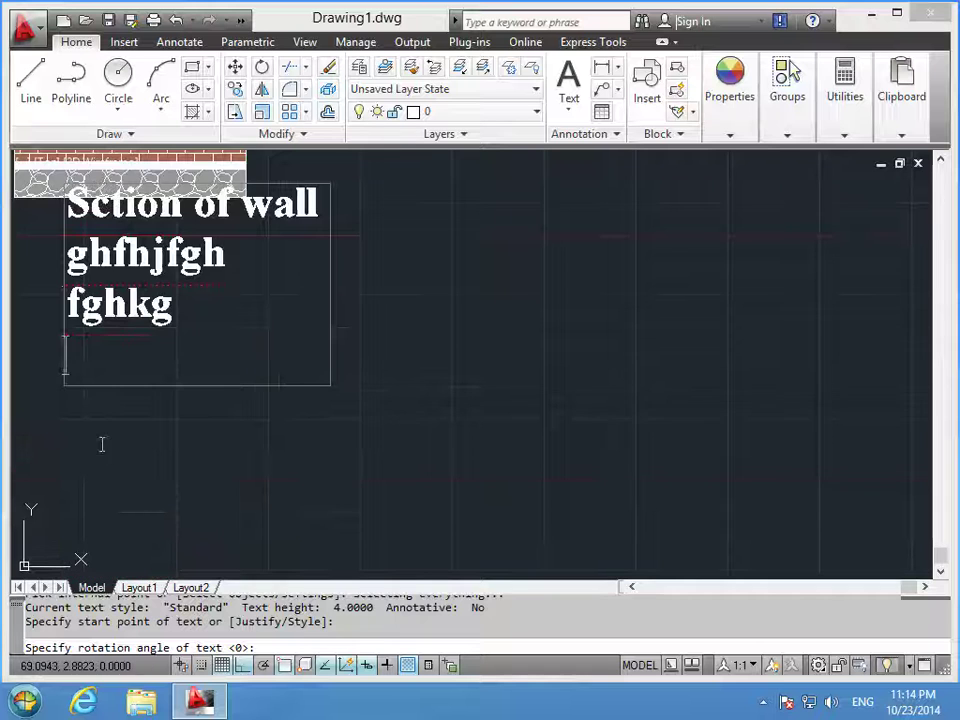
pyautogui.press('Return')
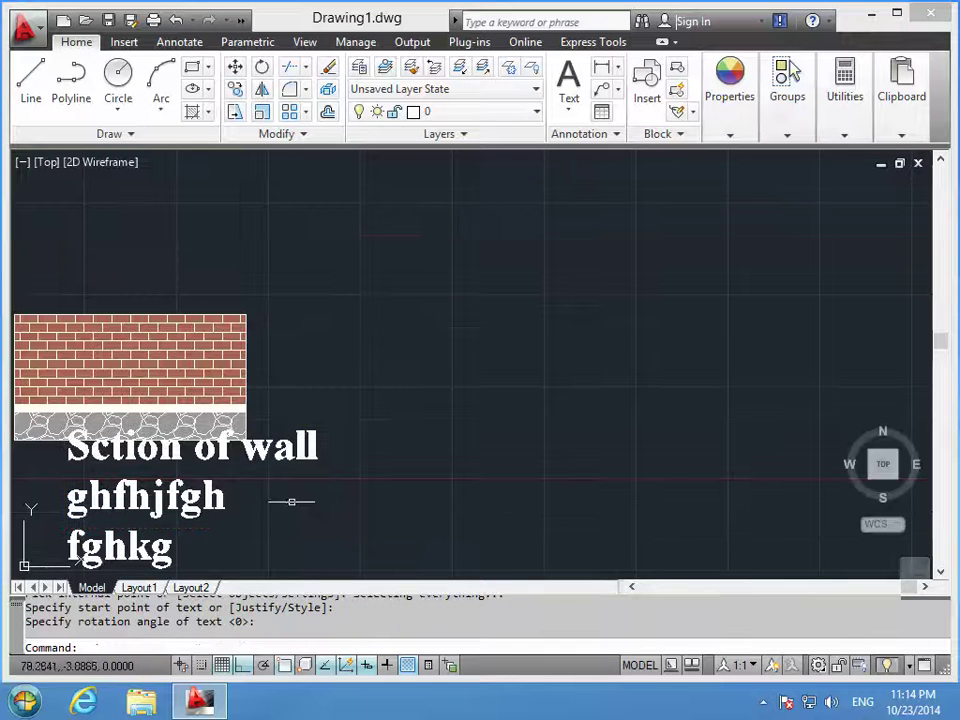
# - Delete the extra 'ghfhjfgh' and 'fghkg' text lines, keeping only the 'Sction of wall' label
pyautogui.click(290, 484)
pyautogui.click(267, 445)
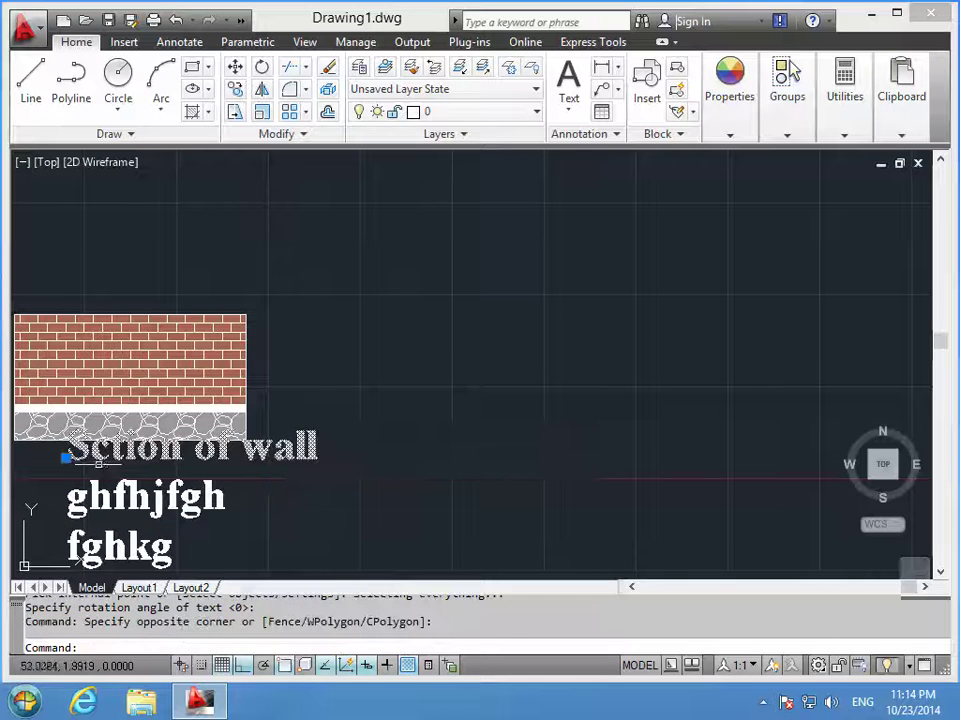
pyautogui.press('Escape')
pyautogui.moveTo(65, 457); pyautogui.dragTo(147, 446)
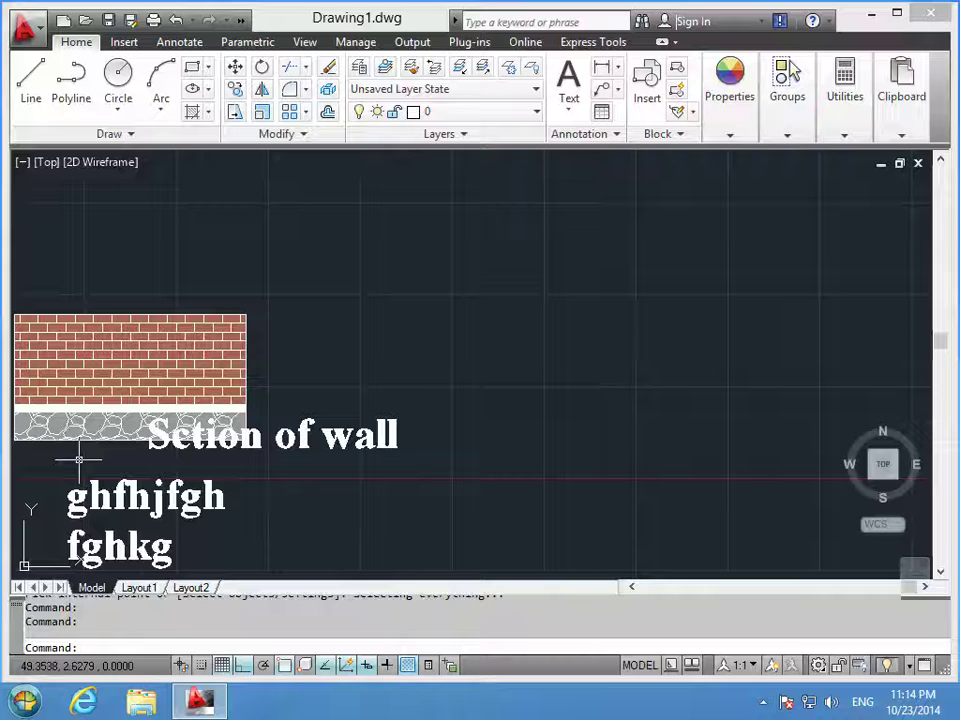
pyautogui.hotkey('ctrl', 'z')
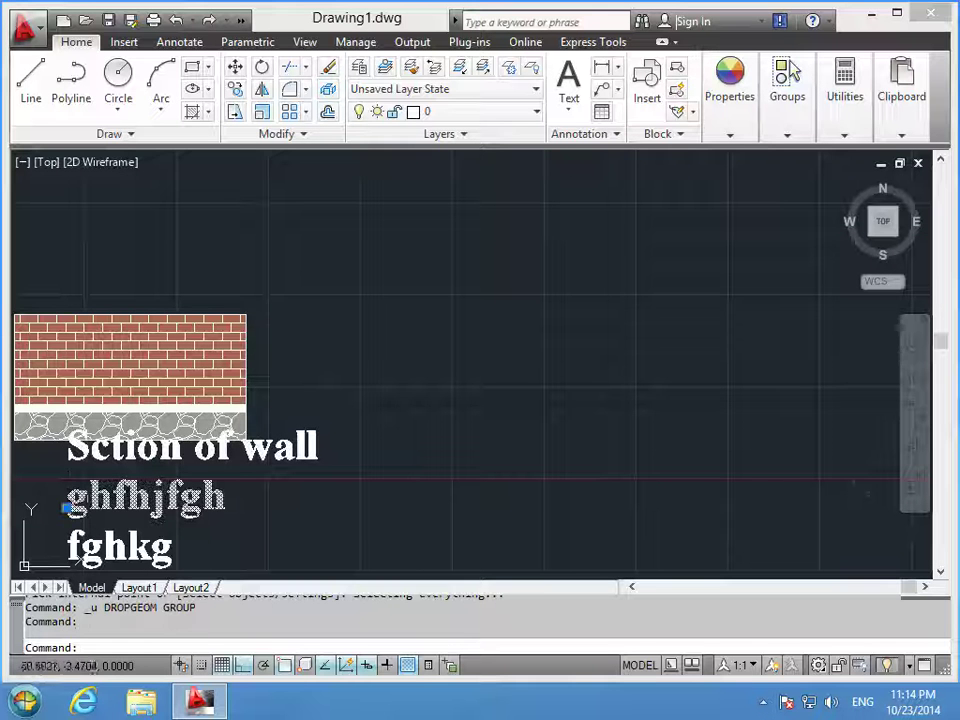
pyautogui.moveTo(66, 509); pyautogui.dragTo(413, 508)
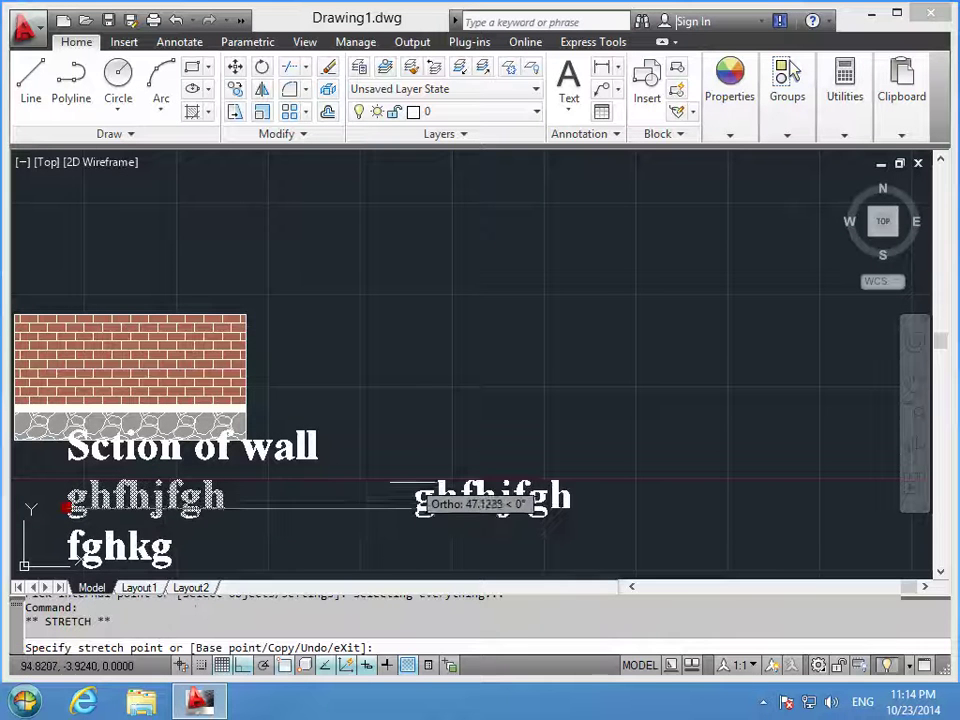
pyautogui.hotkey('ctrl', 'z')
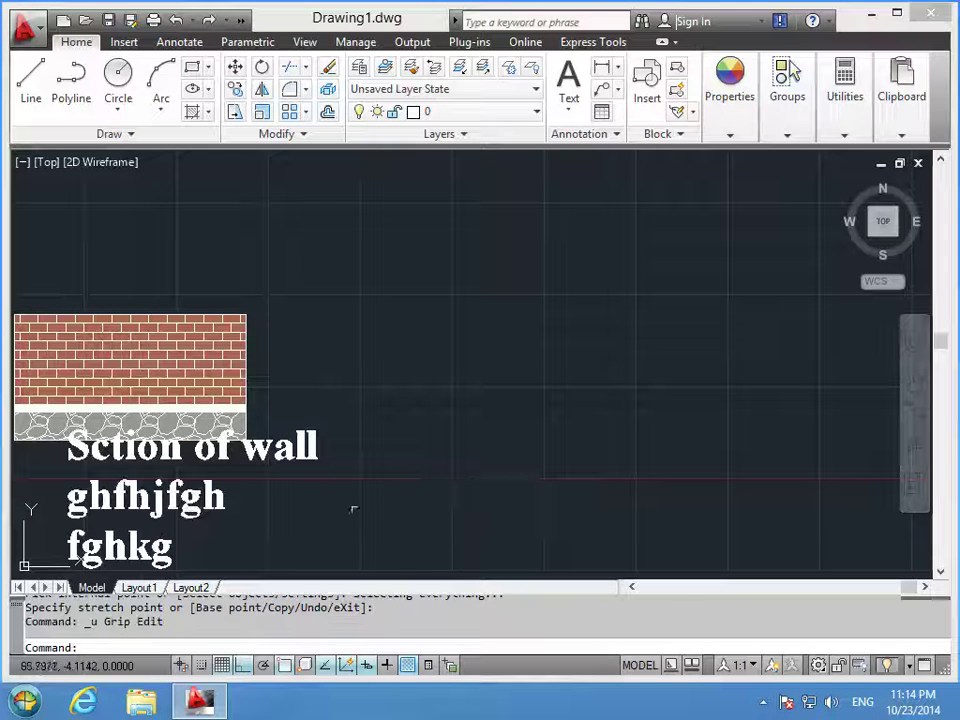
pyautogui.press('Delete')
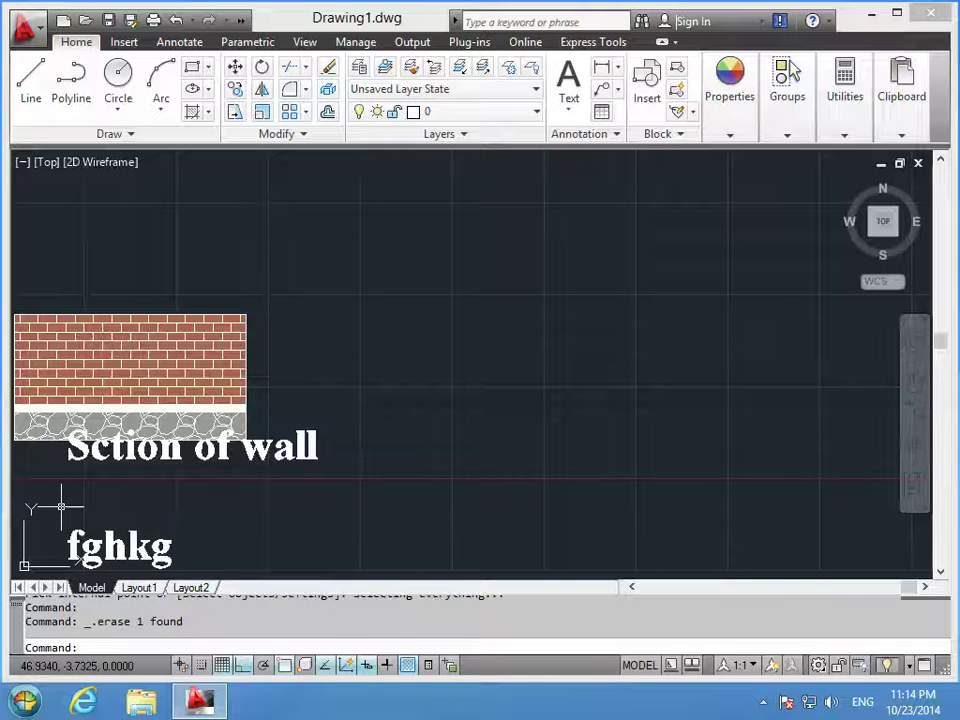
pyautogui.click(75, 545)
pyautogui.moveTo(68, 549); pyautogui.dragTo(100, 548)
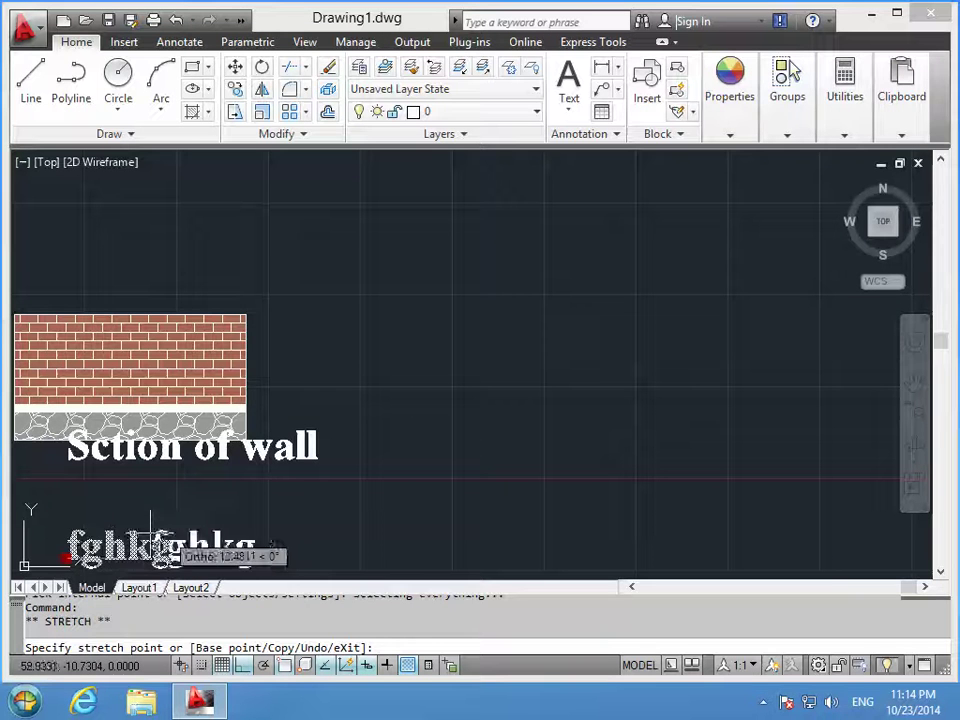
pyautogui.press('Delete')
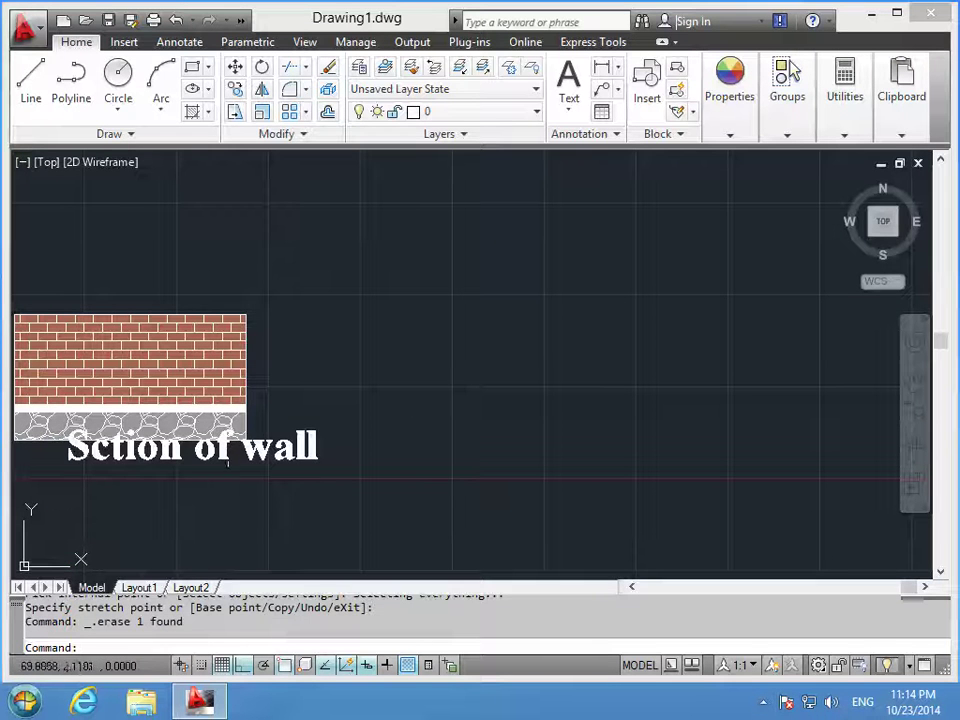
# - Move the 'Sction of wall' label to the left, just beneath the wall section
pyautogui.click(225, 470)
pyautogui.click(50, 452)
pyautogui.click(64, 457)
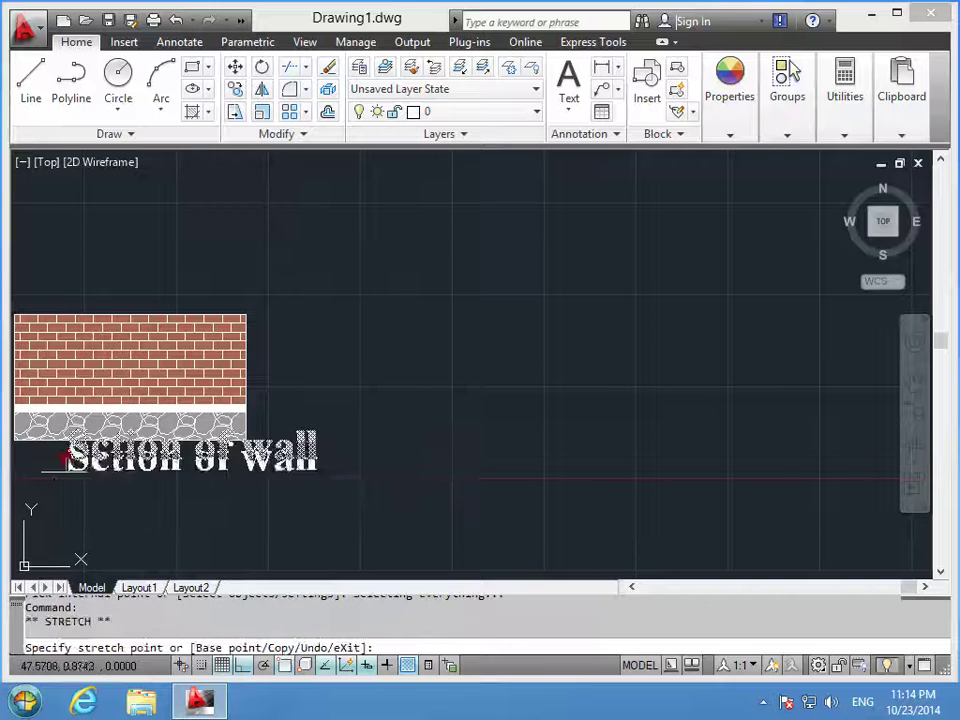
pyautogui.click(52, 500)
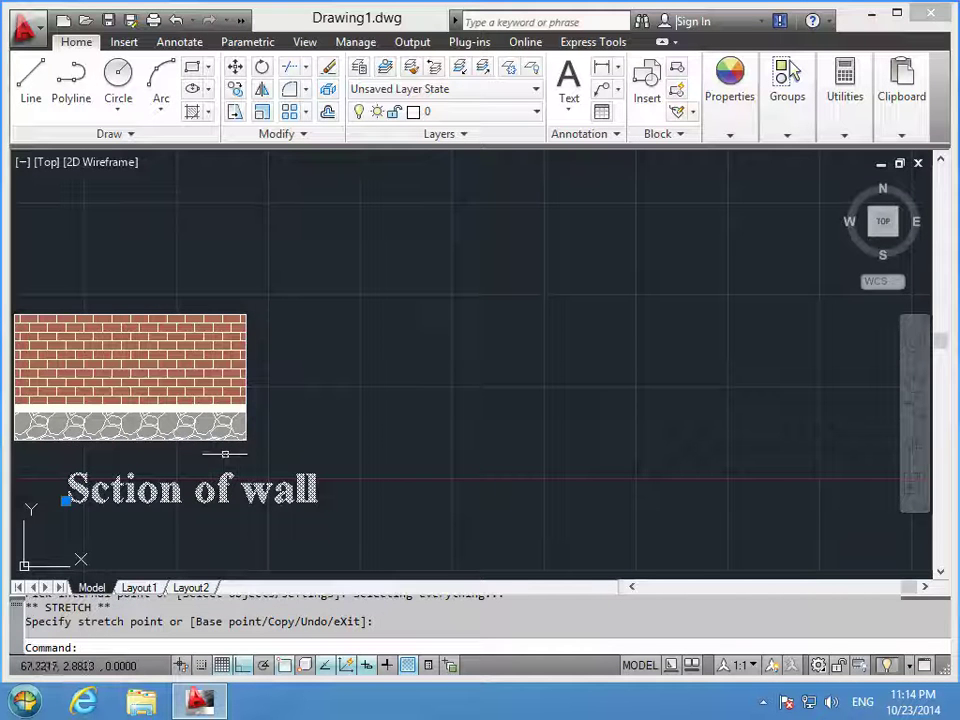
pyautogui.moveTo(332, 336); pyautogui.dragTo(525, 293, button='middle')
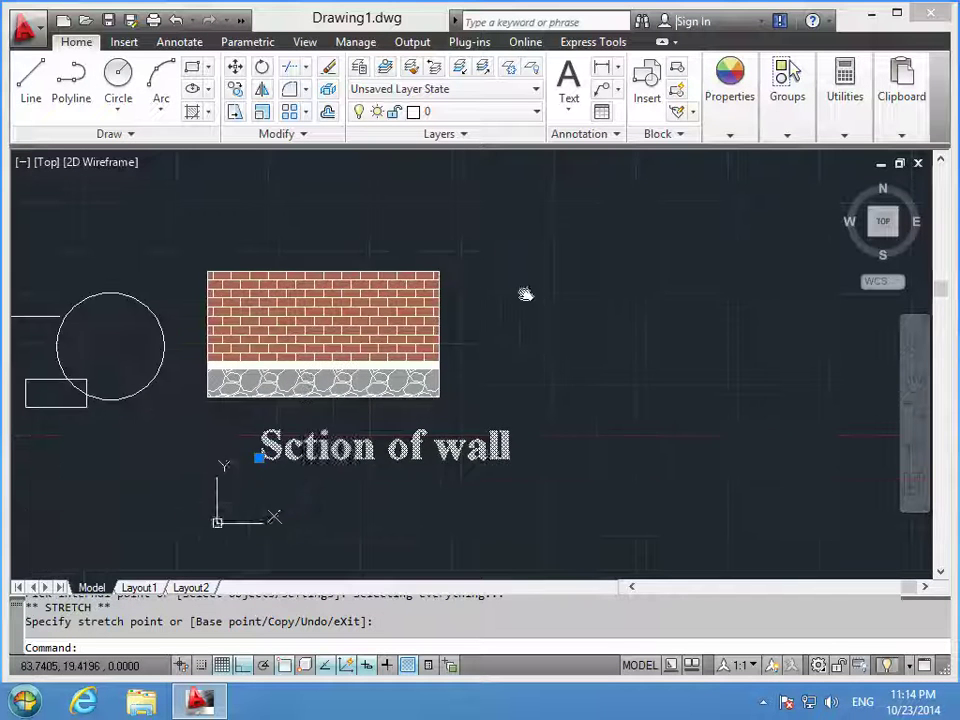
pyautogui.click(259, 457)
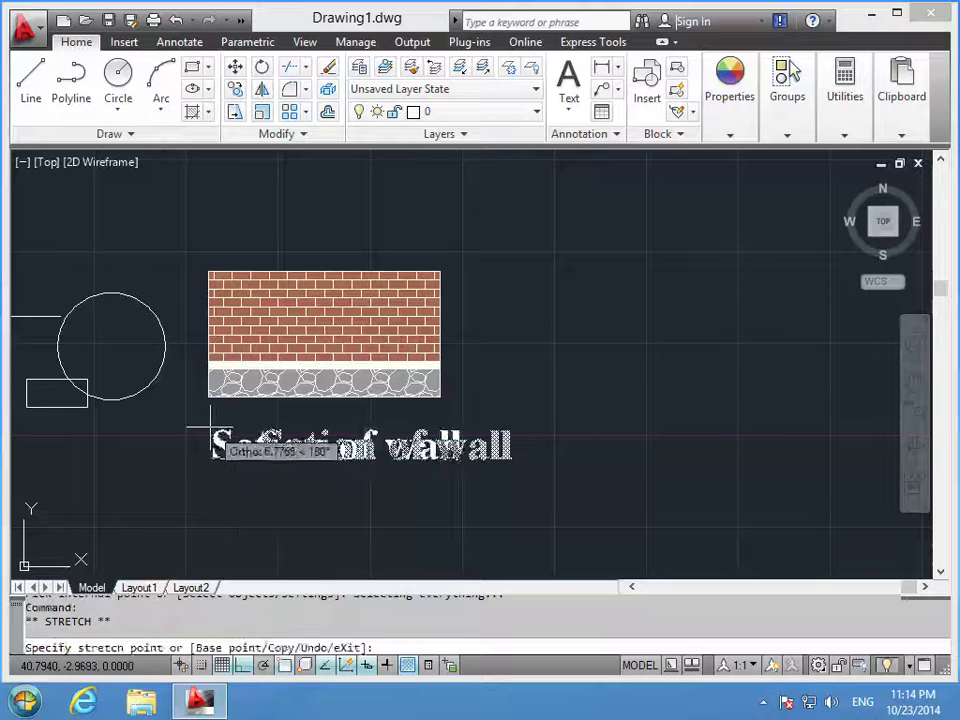
pyautogui.click(210, 457)
pyautogui.press('Escape')
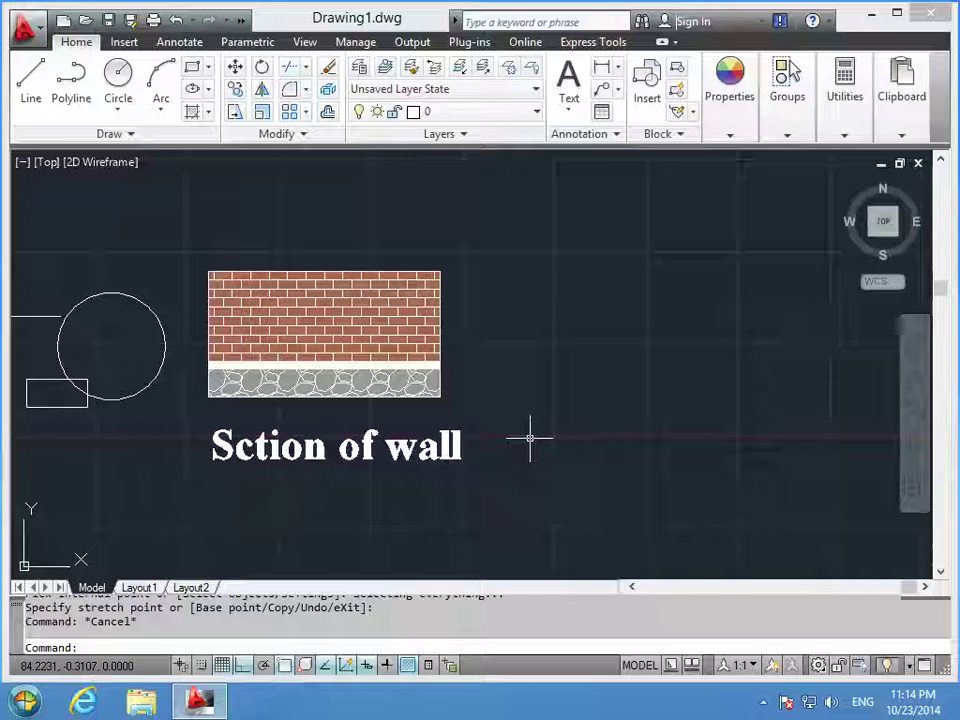
pyautogui.moveTo(523, 364)
pyautogui.mouseDown(button='middle')
pyautogui.moveTo(465, 459)
pyautogui.moveTo(609, 450)
pyautogui.moveTo(610, 431)
pyautogui.moveTo(529, 399)
pyautogui.mouseUp(button='middle')
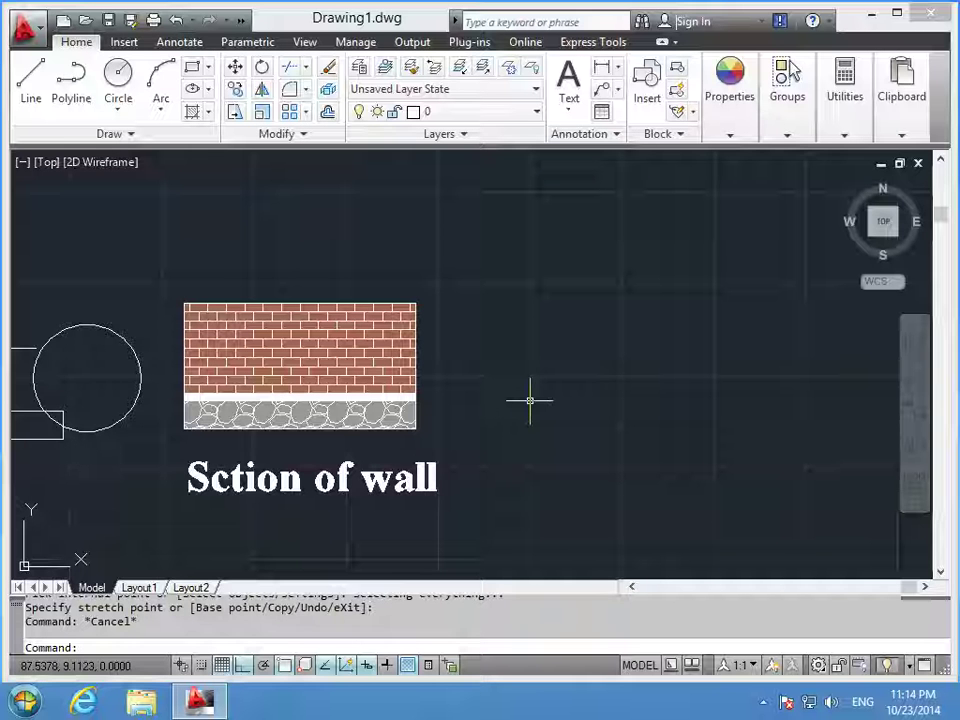
# - Start a multiline text box to the right of the wall section with the T command
pyautogui.write('T')
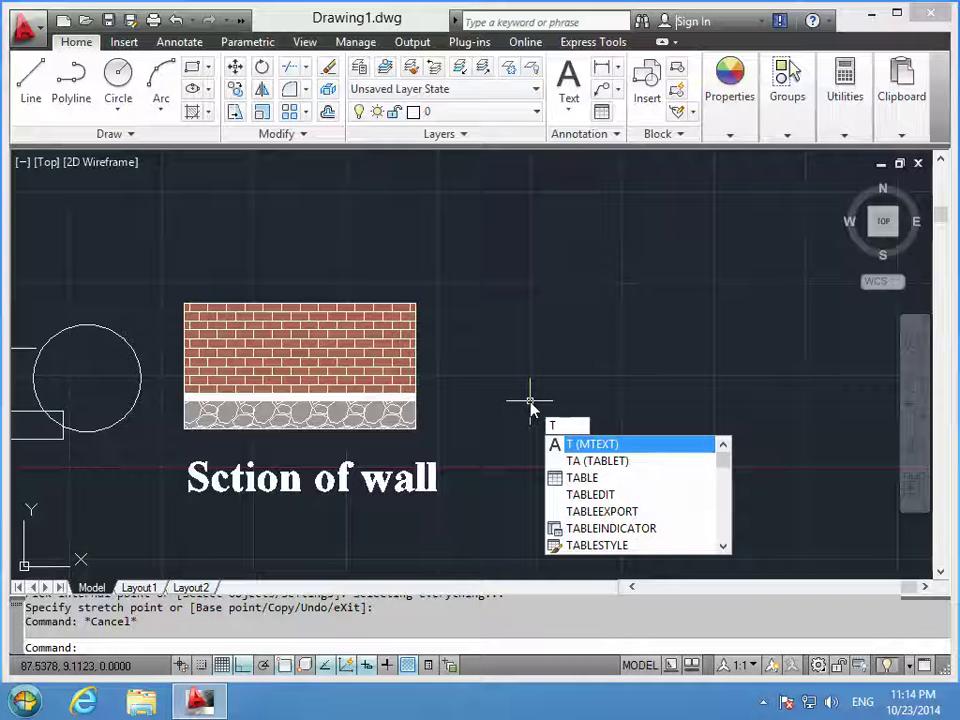
pyautogui.press('Return')
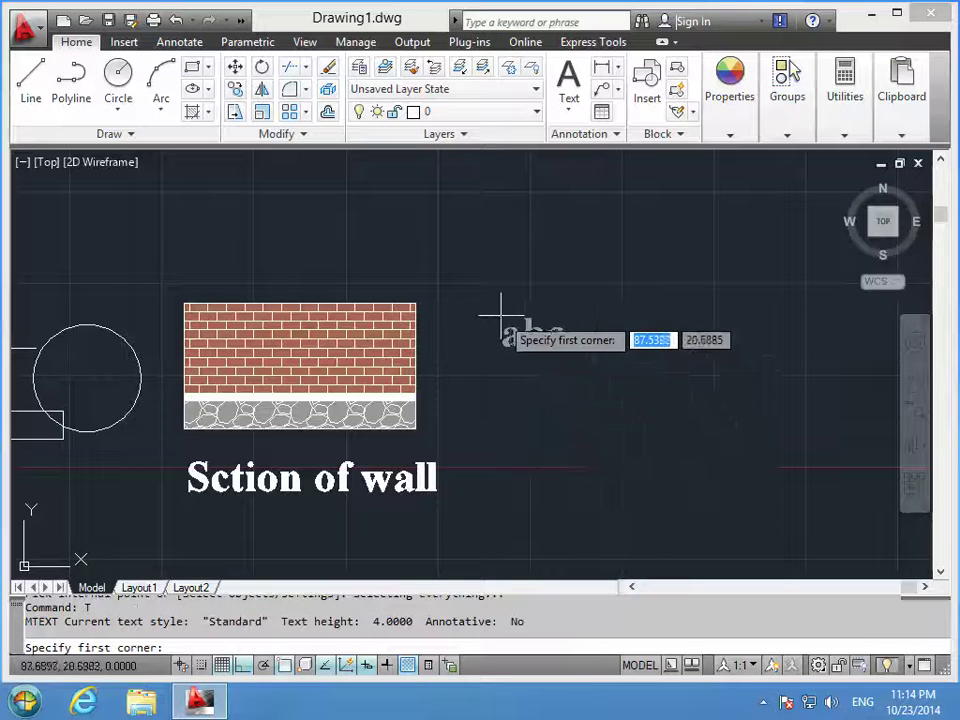
pyautogui.click(501, 318)
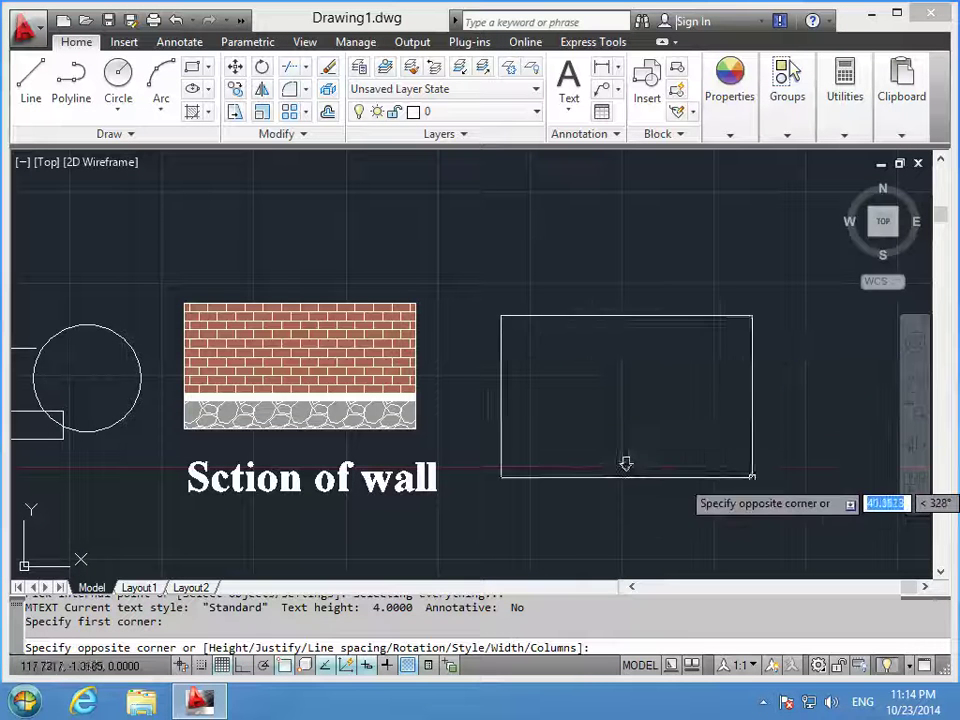
pyautogui.click(756, 482)
# - Enter the lines 'fggfhfhfgh', 'gfhjfgh' and 'gfhfgh', then exit the Text Editor
pyautogui.write('fggf')
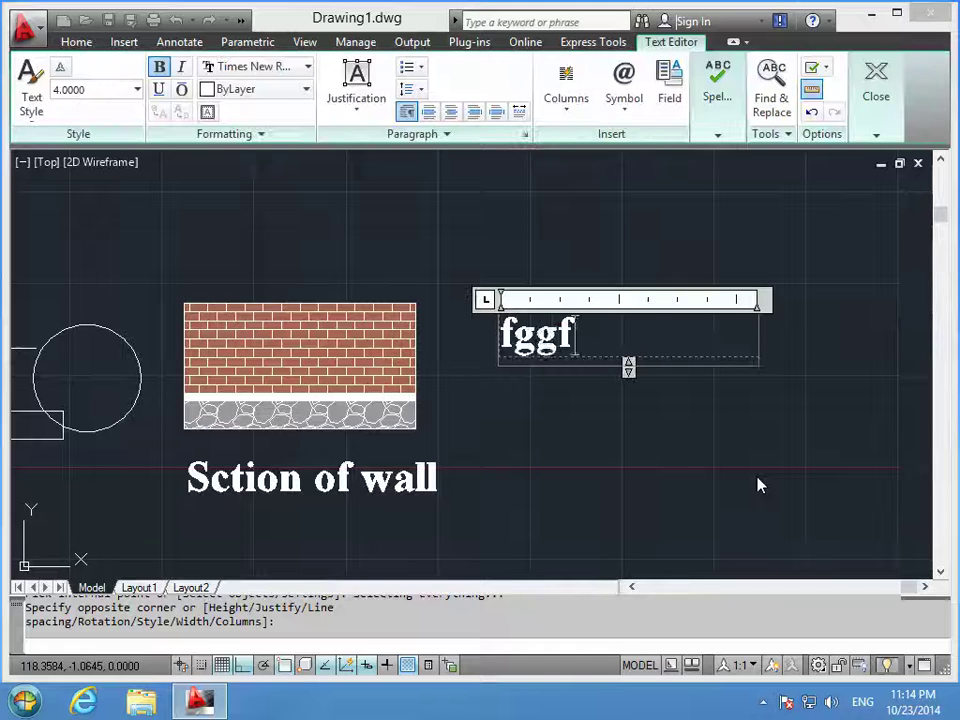
pyautogui.write('hfhfgh')
pyautogui.press('Return')
pyautogui.write('gfhjfgh')
pyautogui.press('Return')
pyautogui.write('gfhfgh')
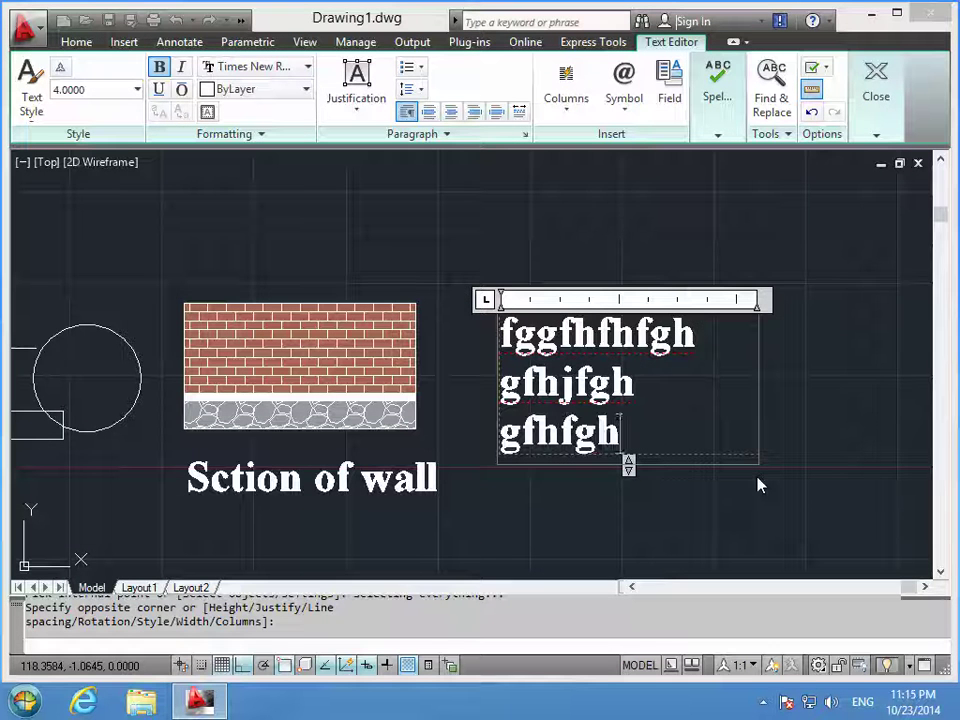
pyautogui.press('Return')
pyautogui.press('Escape')
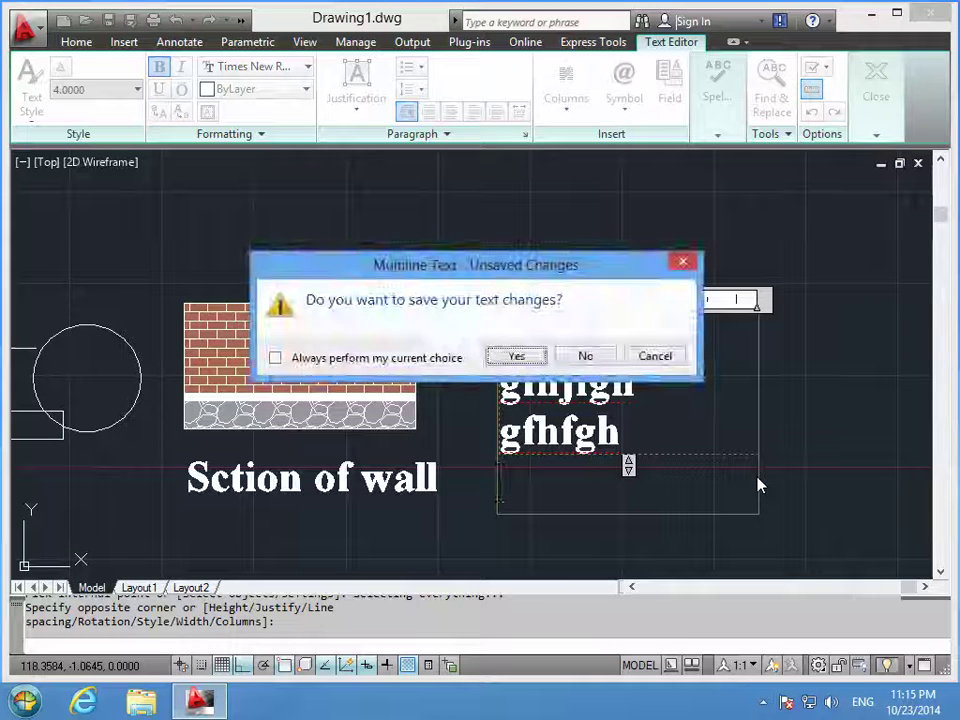
pyautogui.press('Escape')
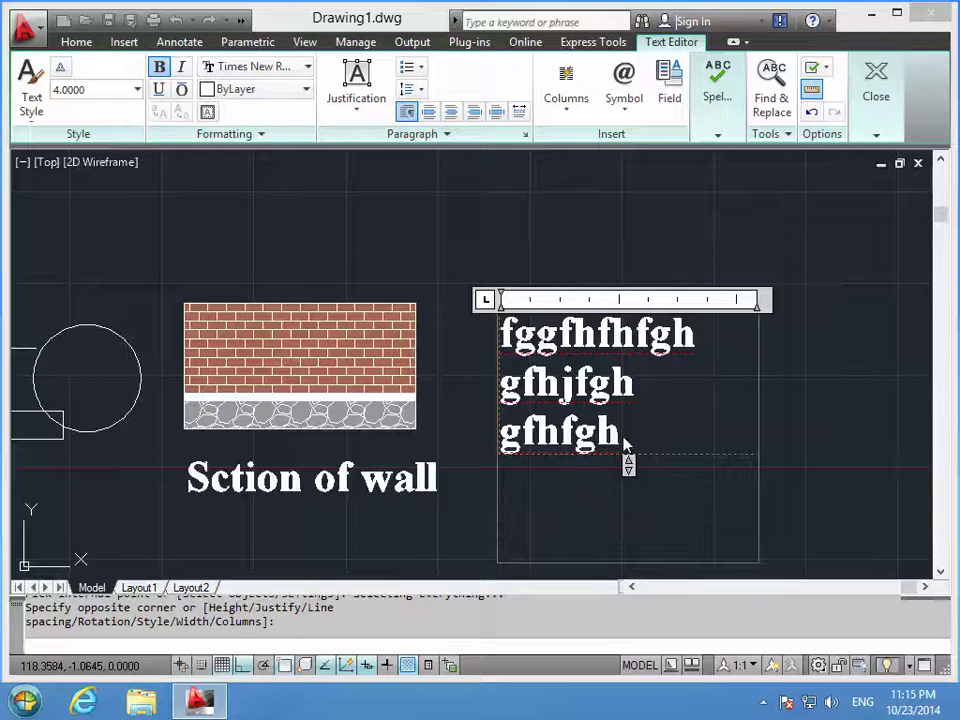
pyautogui.press('Escape')
# - Move the multiline text block higher beside the wall, then select the 'Sction of wall' label
pyautogui.click(516, 356)
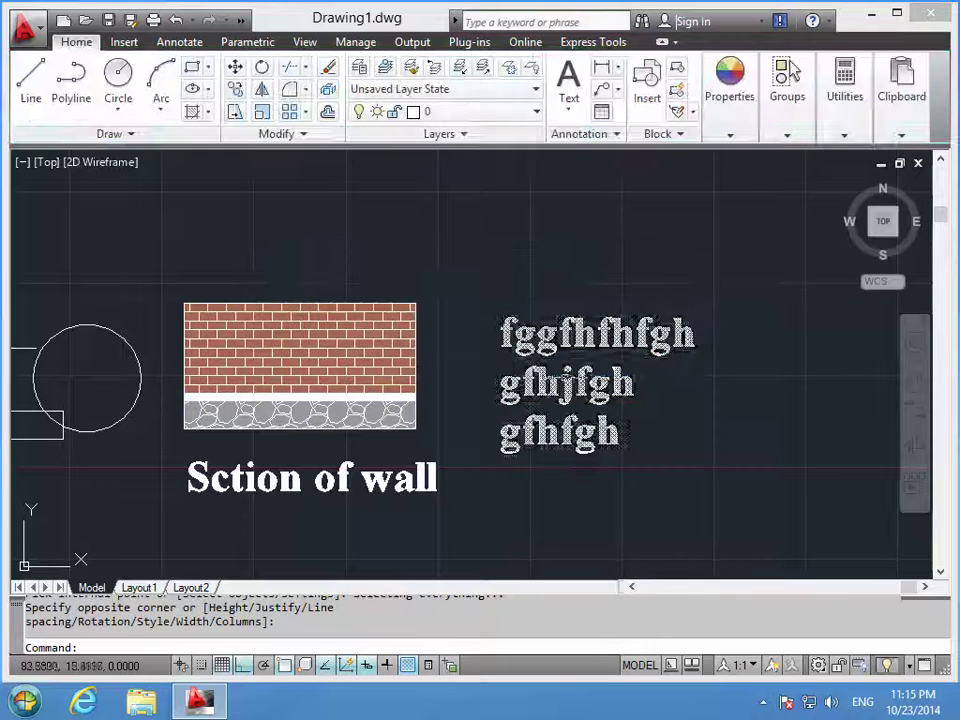
pyautogui.click(592, 368)
pyautogui.click(596, 368)
pyautogui.click(530, 362)
pyautogui.click(492, 316)
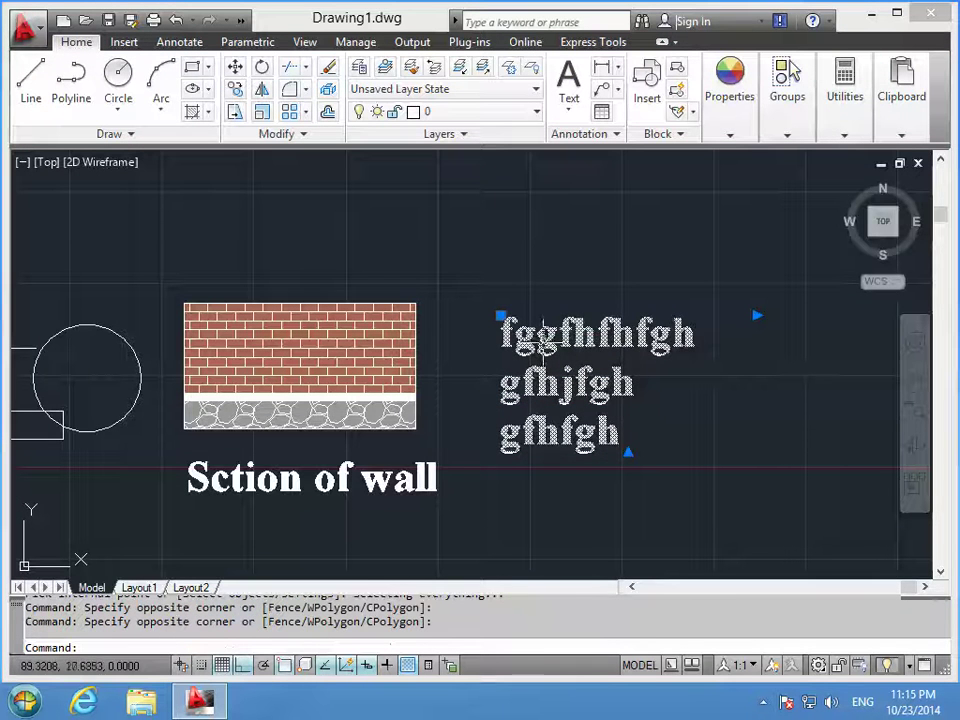
pyautogui.click(497, 316)
pyautogui.click(467, 233)
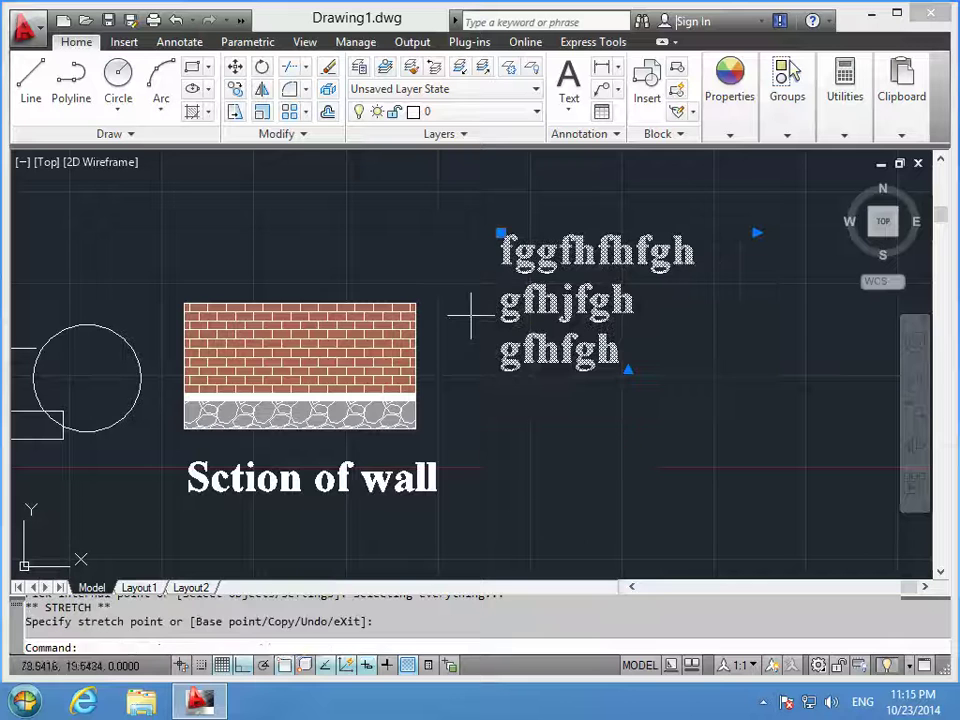
pyautogui.click(372, 512)
pyautogui.click(381, 461)
pyautogui.click(188, 488)
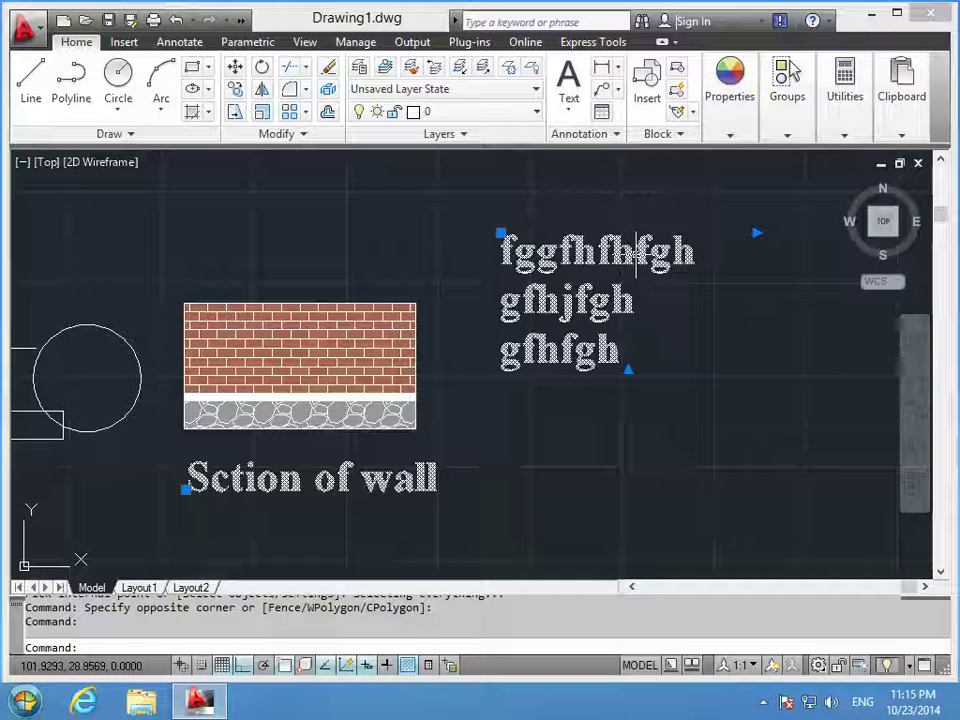
# - Clear the selection and open the Dimension Style Manager with the D command
pyautogui.press('Escape')
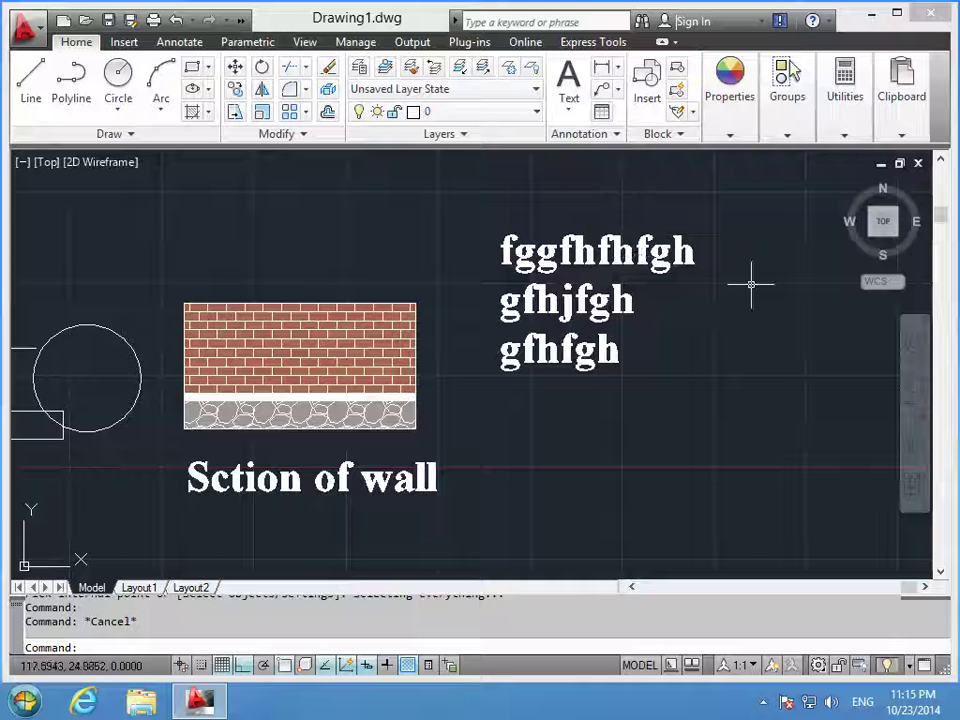
pyautogui.press('Escape')
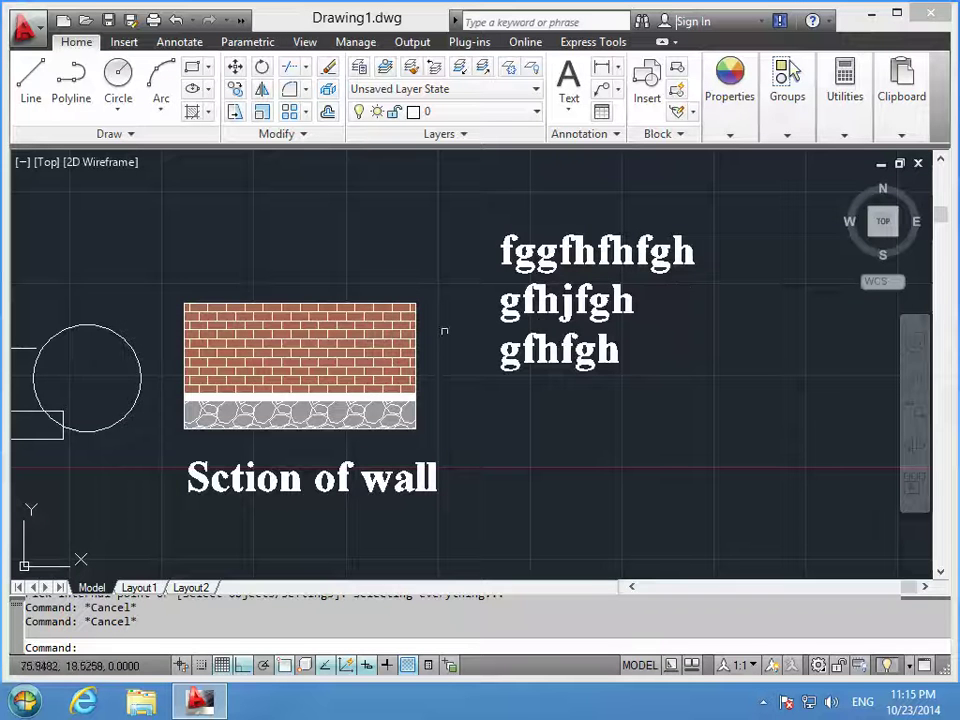
pyautogui.write('D')
pyautogui.press('Return')
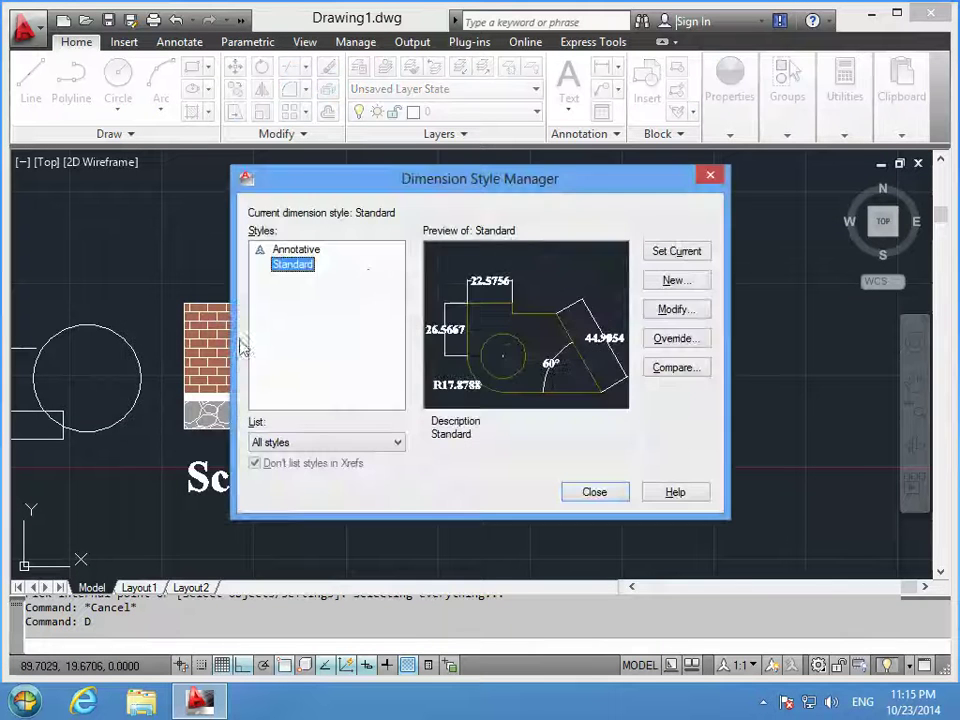
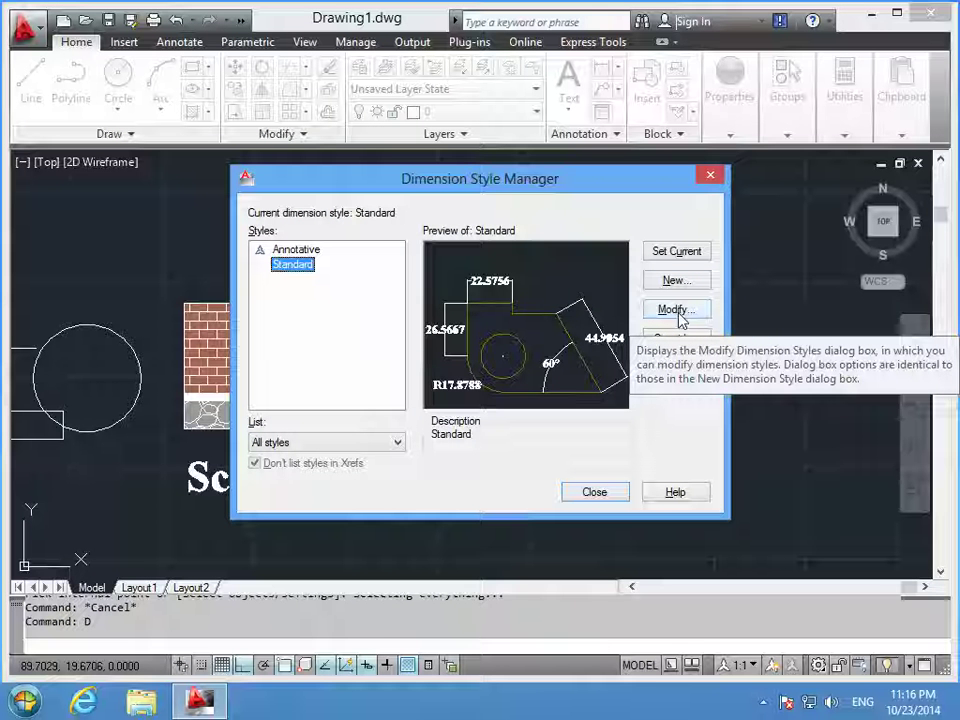
# - Open the Modify Dimension Style dialog for the Standard style
pyautogui.click(676, 311)
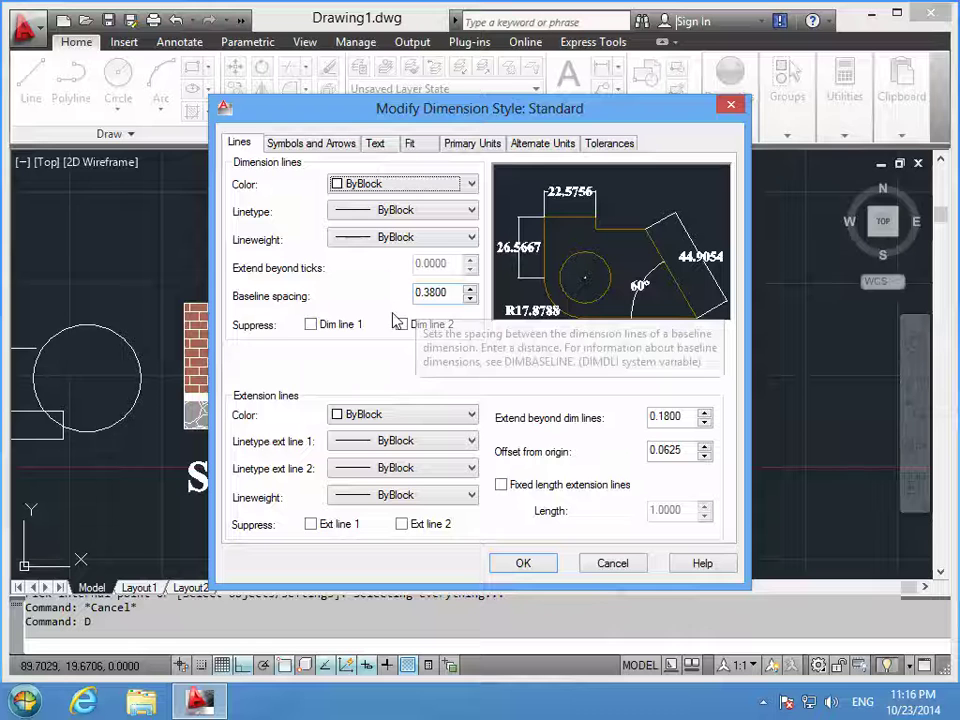
# - Set the Standard style's dimension line color to Green, keeping linetype and lineweight ByBlock
pyautogui.click(386, 210)
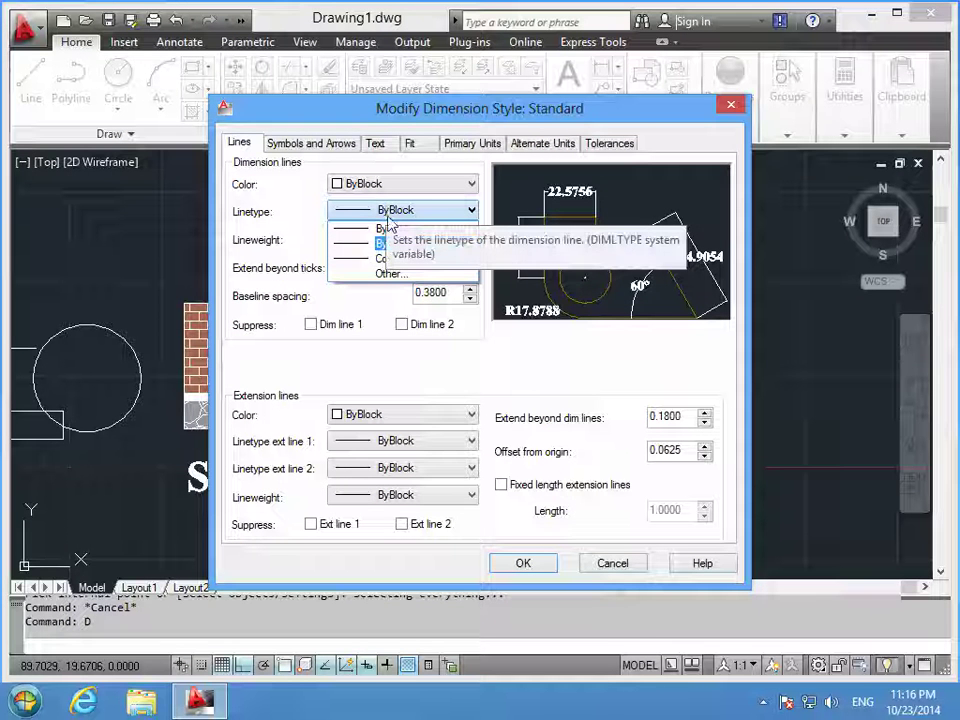
pyautogui.click(392, 210)
pyautogui.click(394, 185)
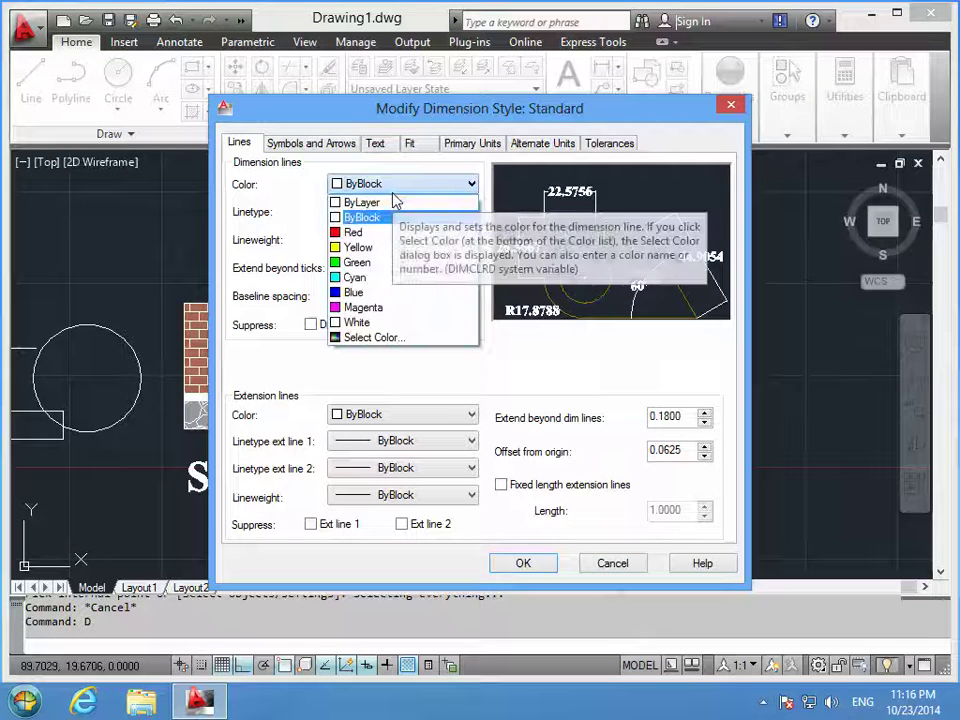
pyautogui.click(381, 263)
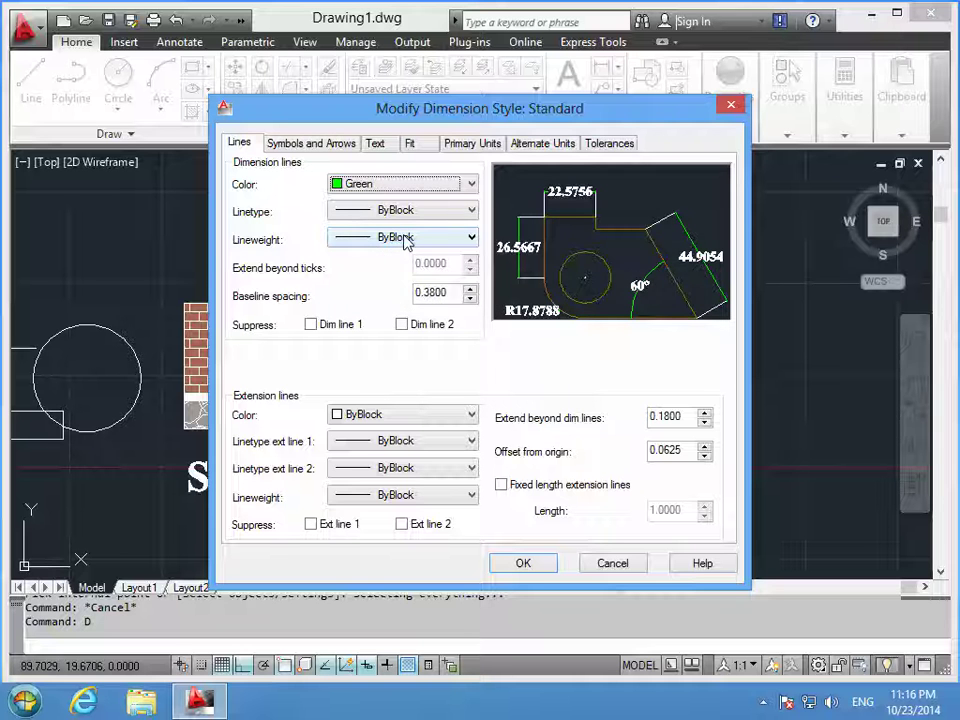
pyautogui.click(426, 211)
pyautogui.click(427, 213)
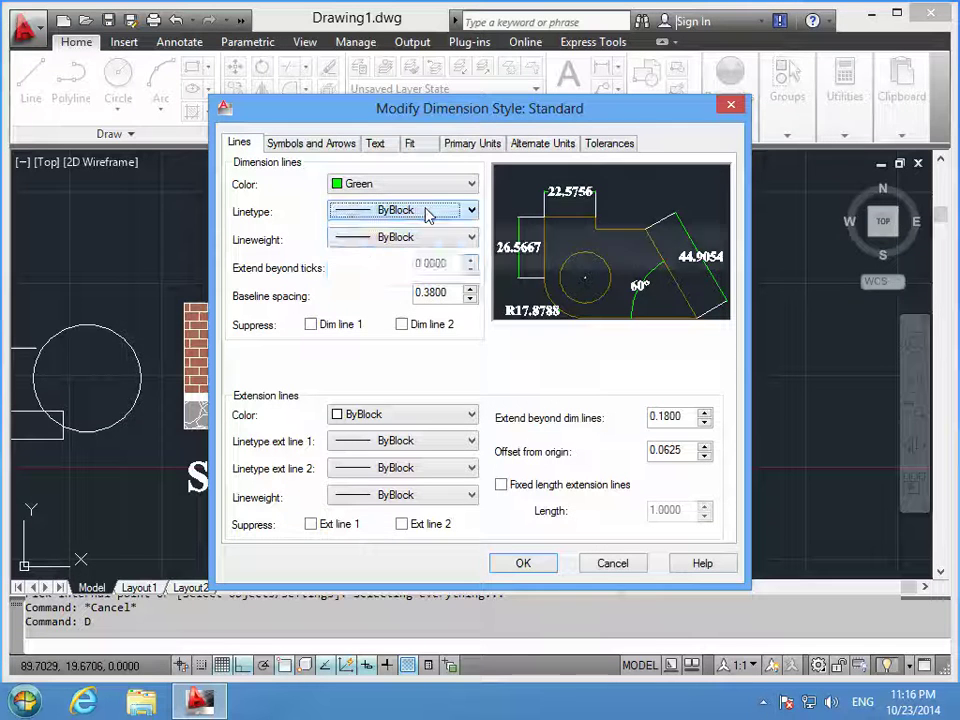
pyautogui.click(413, 239)
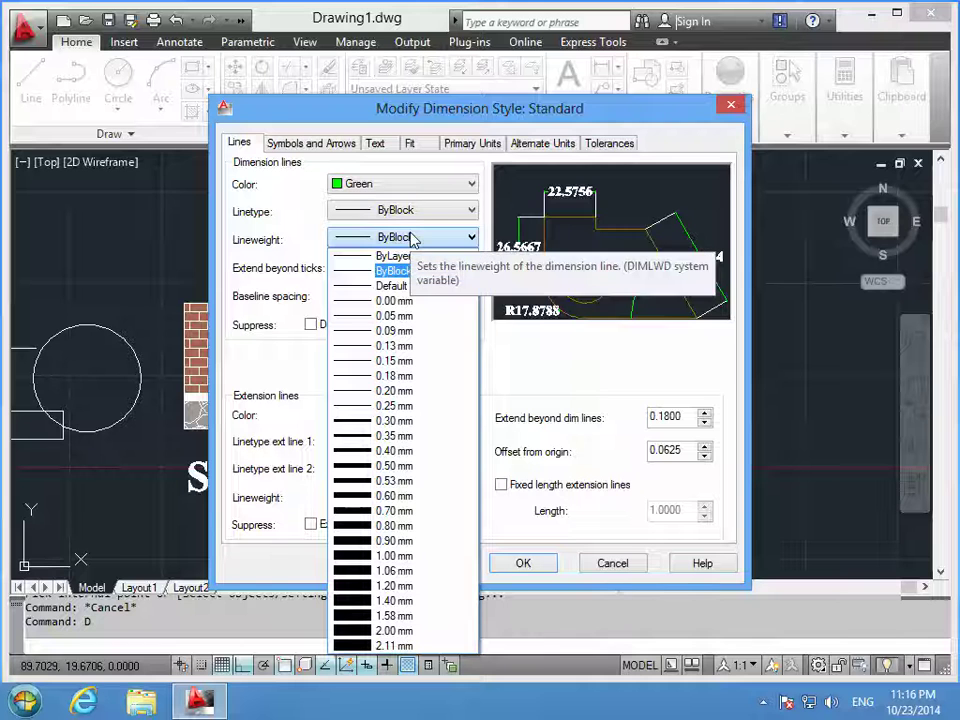
pyautogui.click(413, 239)
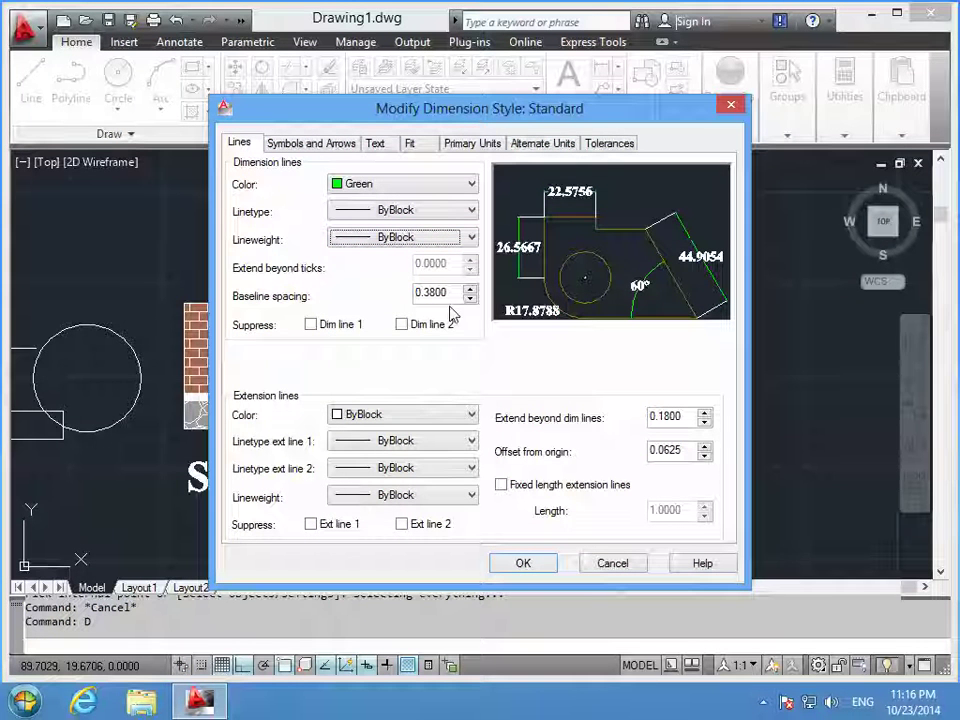
pyautogui.click(459, 296)
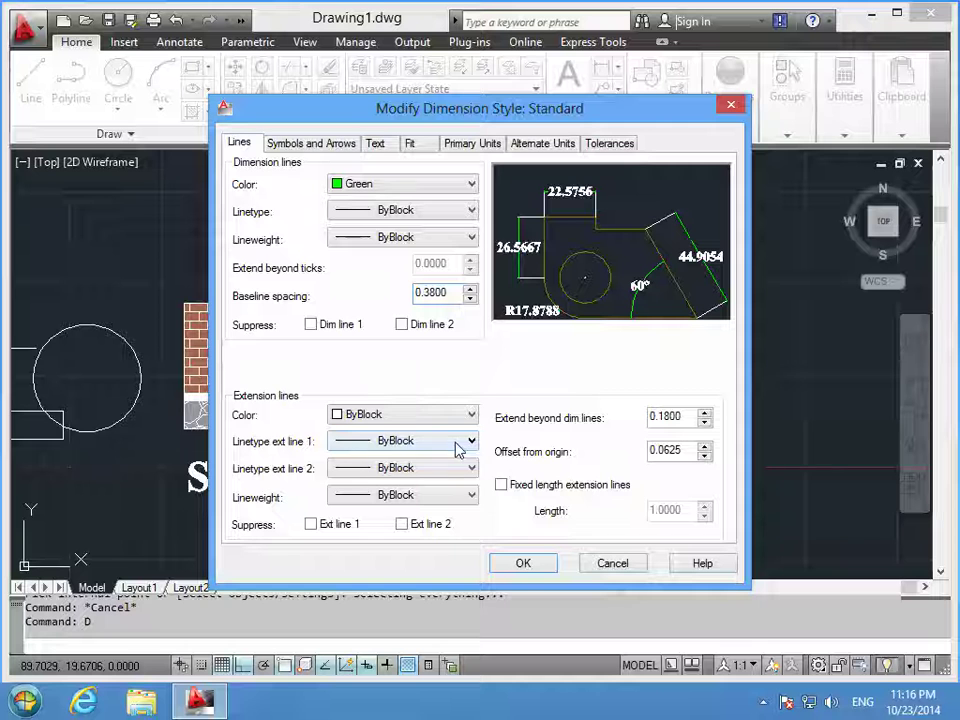
pyautogui.click(350, 141)
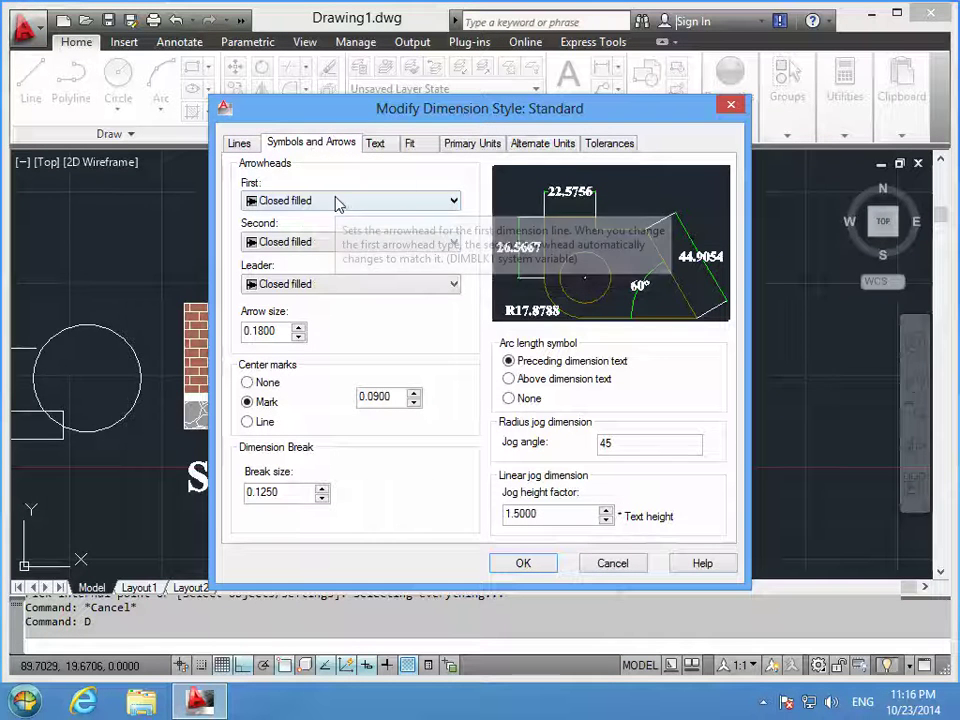
# - Keep both arrowheads as Closed filled after briefly trying Closed blank
pyautogui.click(356, 203)
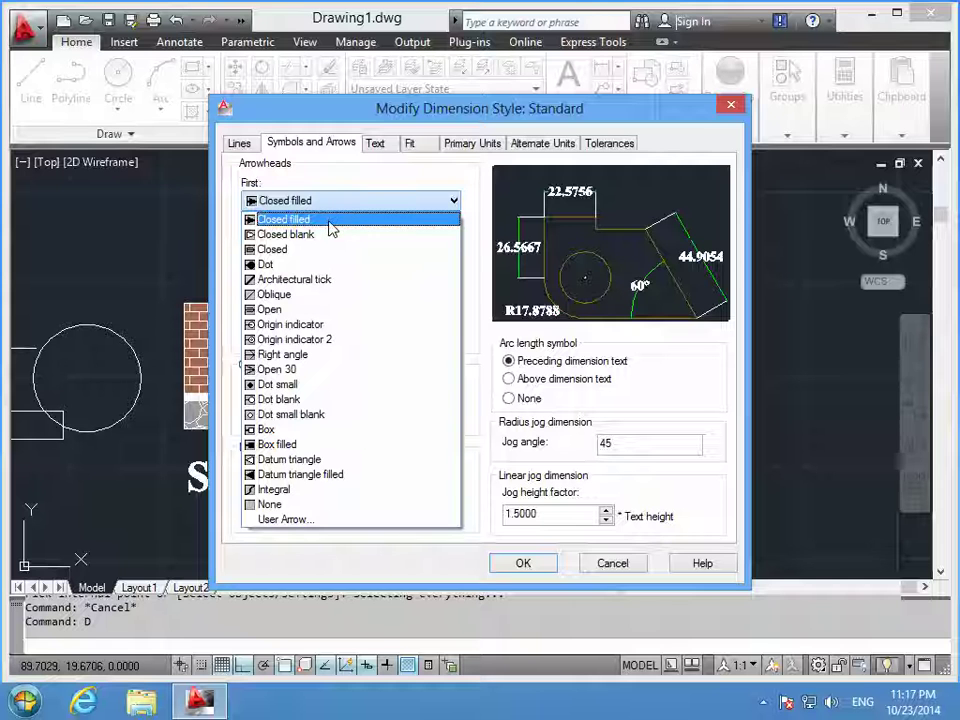
pyautogui.click(332, 226)
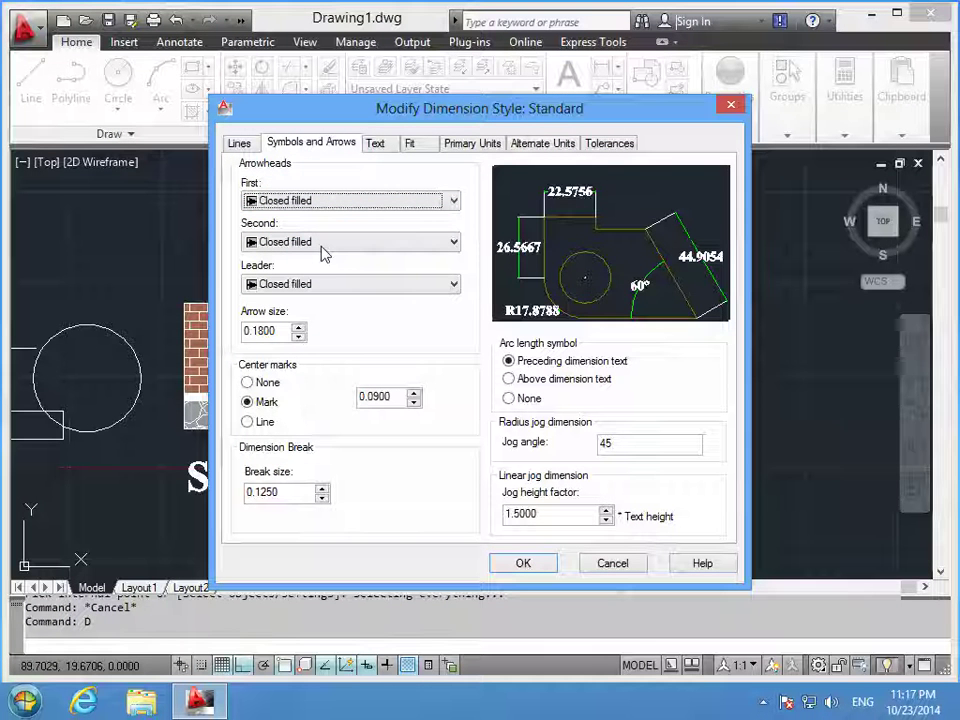
pyautogui.press('Down')
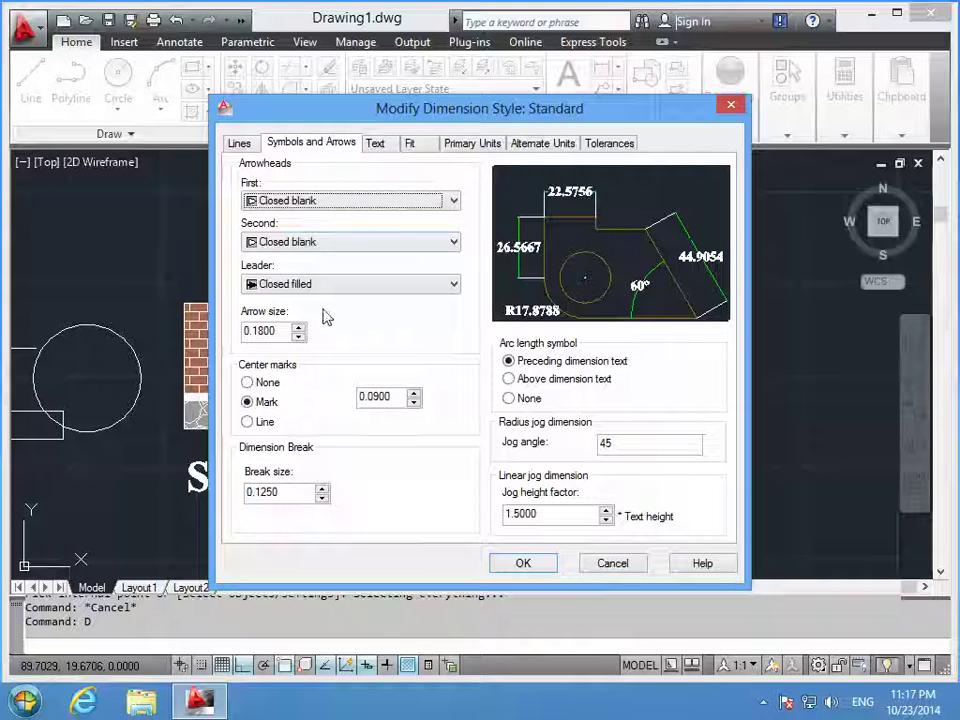
pyautogui.press('Up')
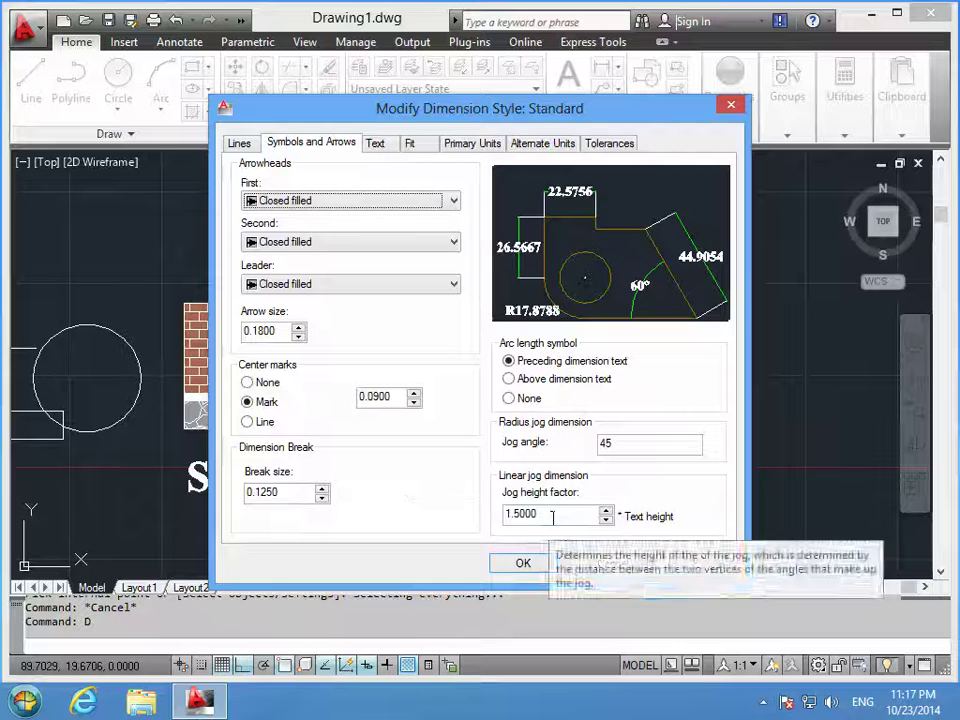
# - Set the jog height factor to 1.0000
pyautogui.moveTo(551, 514); pyautogui.dragTo(507, 516)
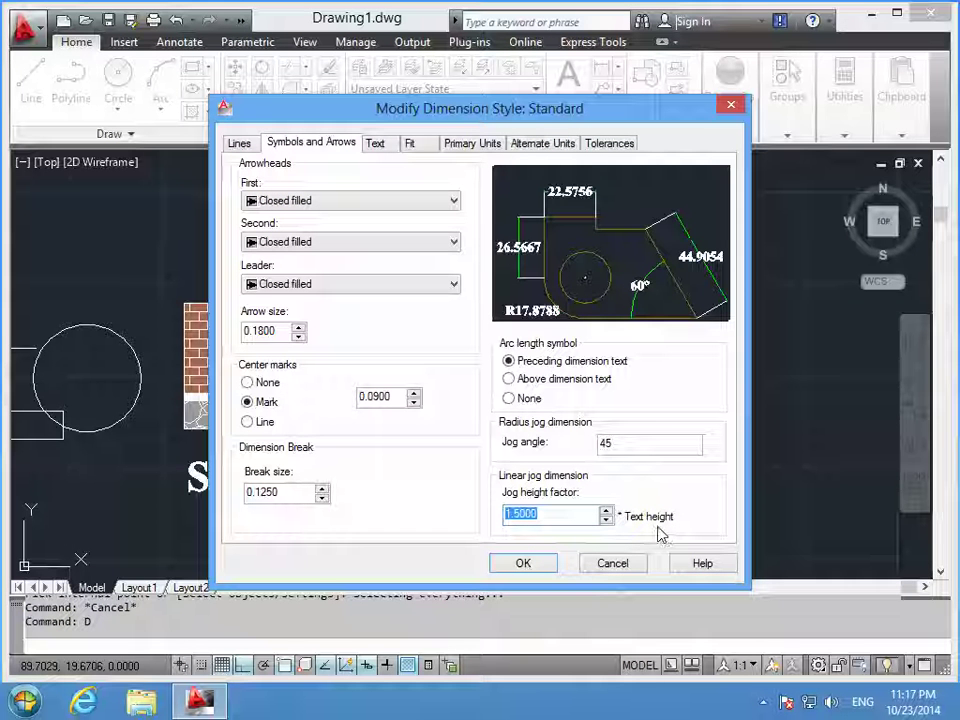
pyautogui.click(605, 514)
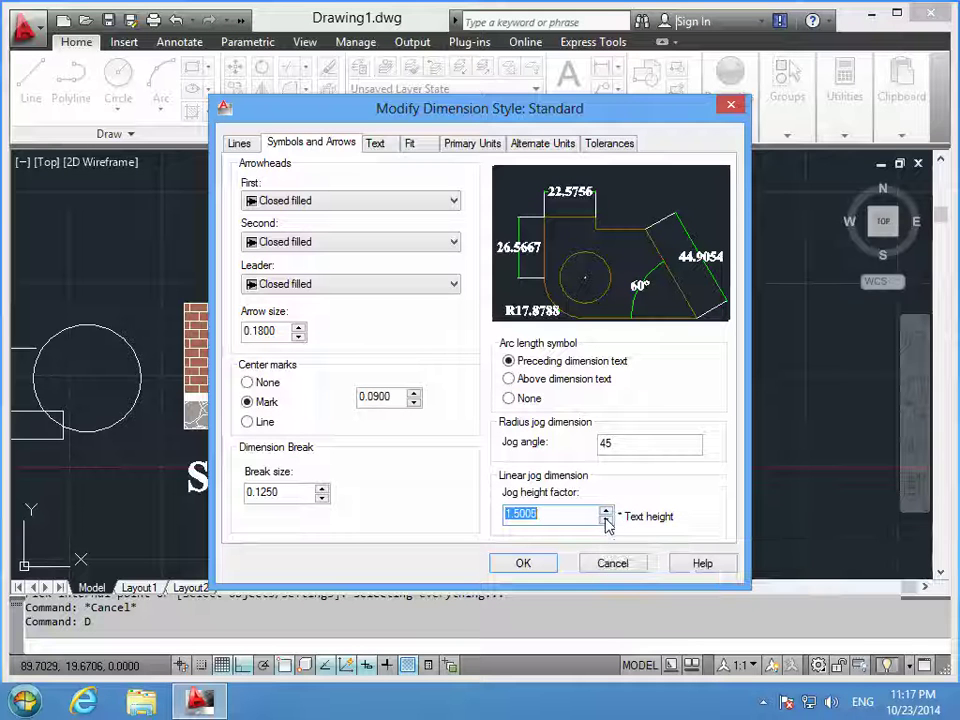
pyautogui.press('Down')
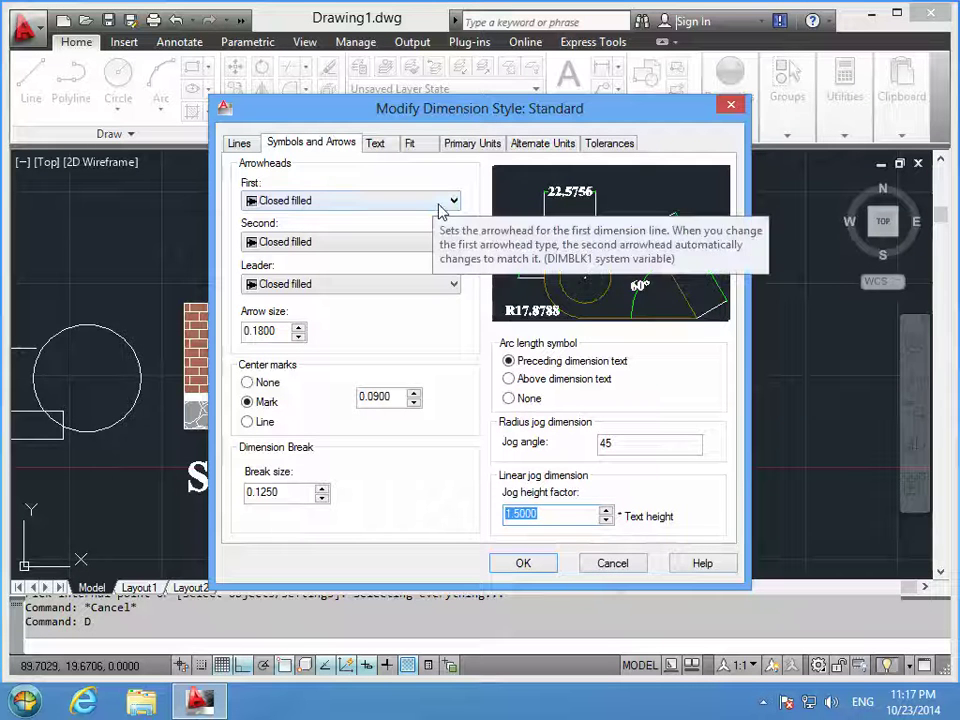
pyautogui.press('Down')
# - Move through the Text and Fit settings to the Primary Units settings
pyautogui.click(386, 148)
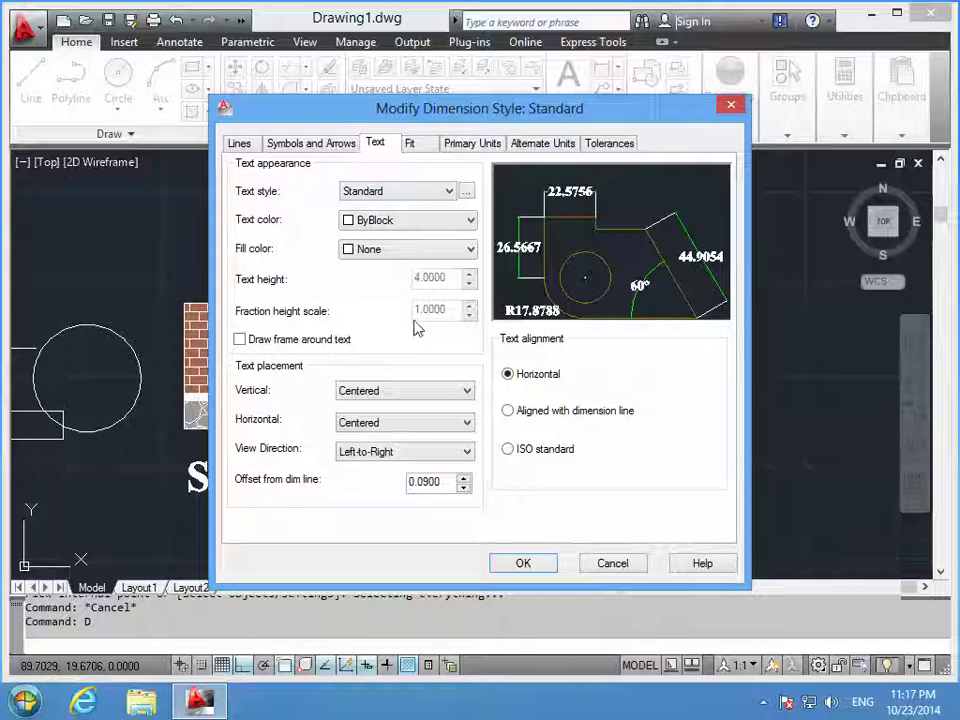
pyautogui.click(412, 143)
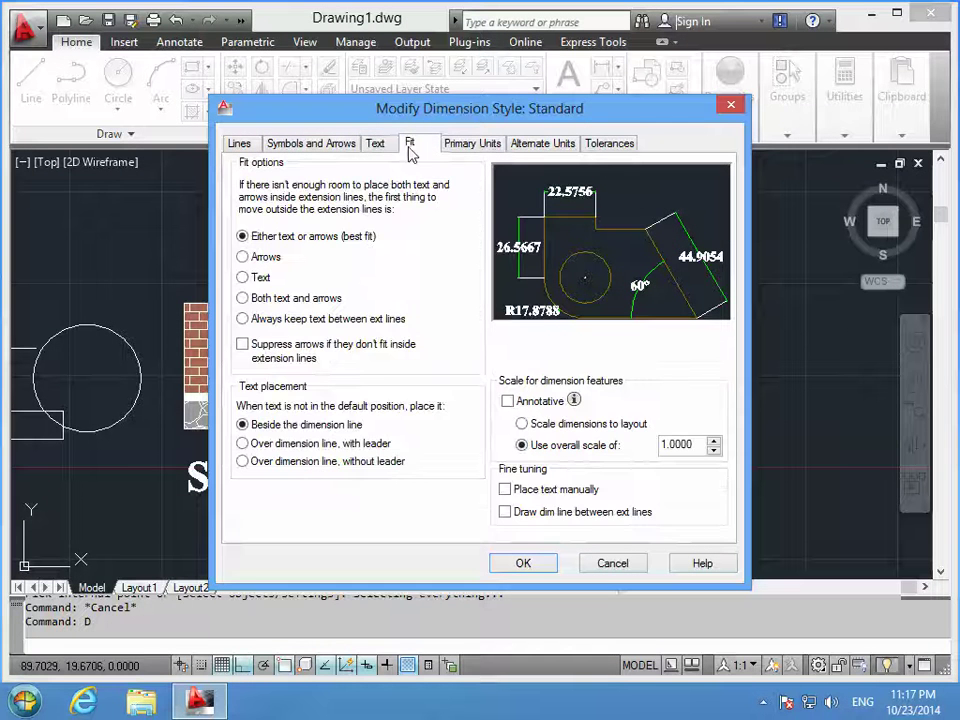
pyautogui.click(465, 145)
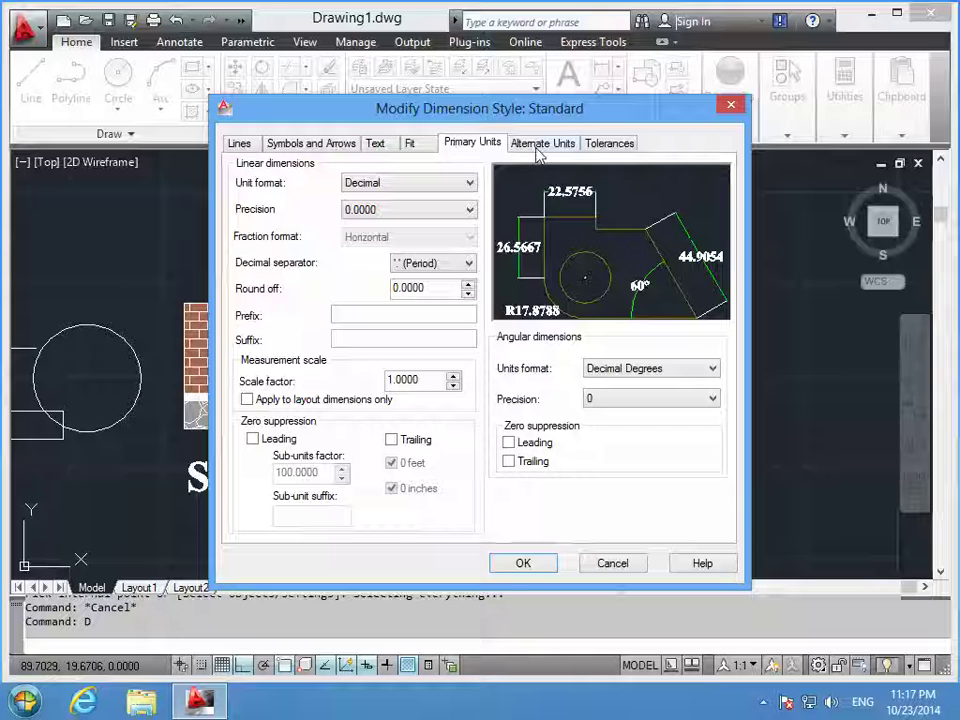
# - Keep the linear units Architectural at 0'-0 1/16" precision, checking the fraction format options
pyautogui.click(445, 190)
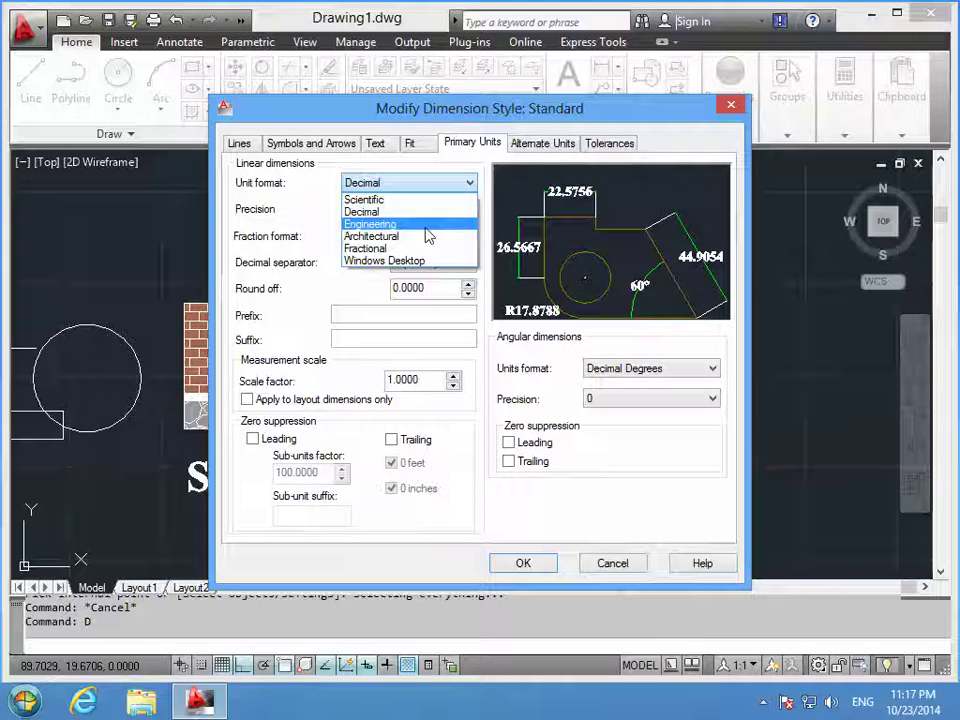
pyautogui.click(416, 237)
pyautogui.click(418, 218)
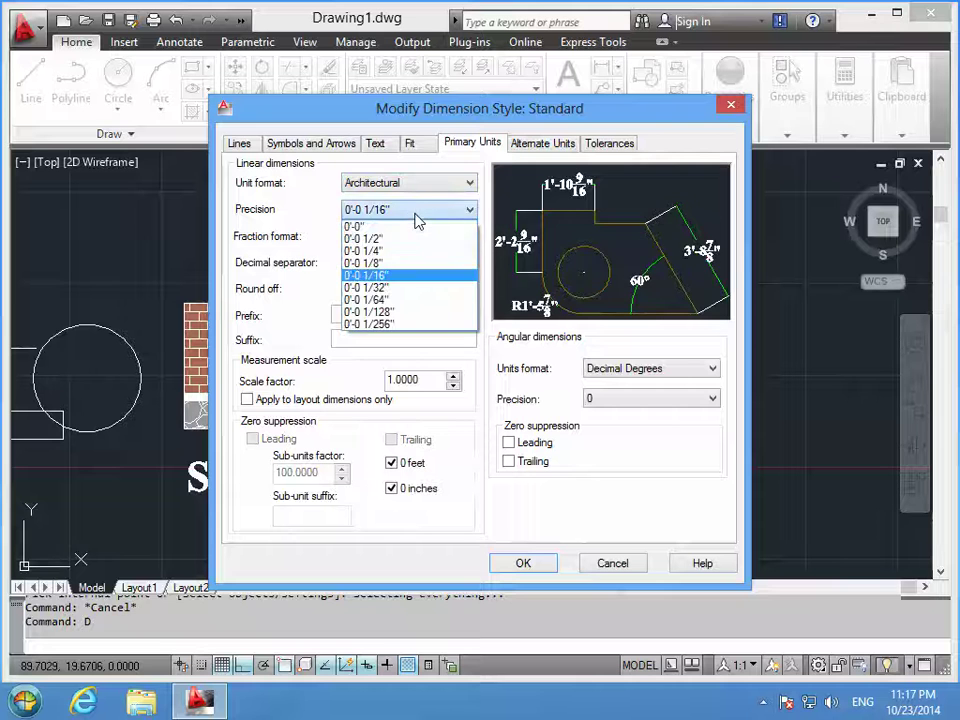
pyautogui.click(418, 219)
pyautogui.click(416, 248)
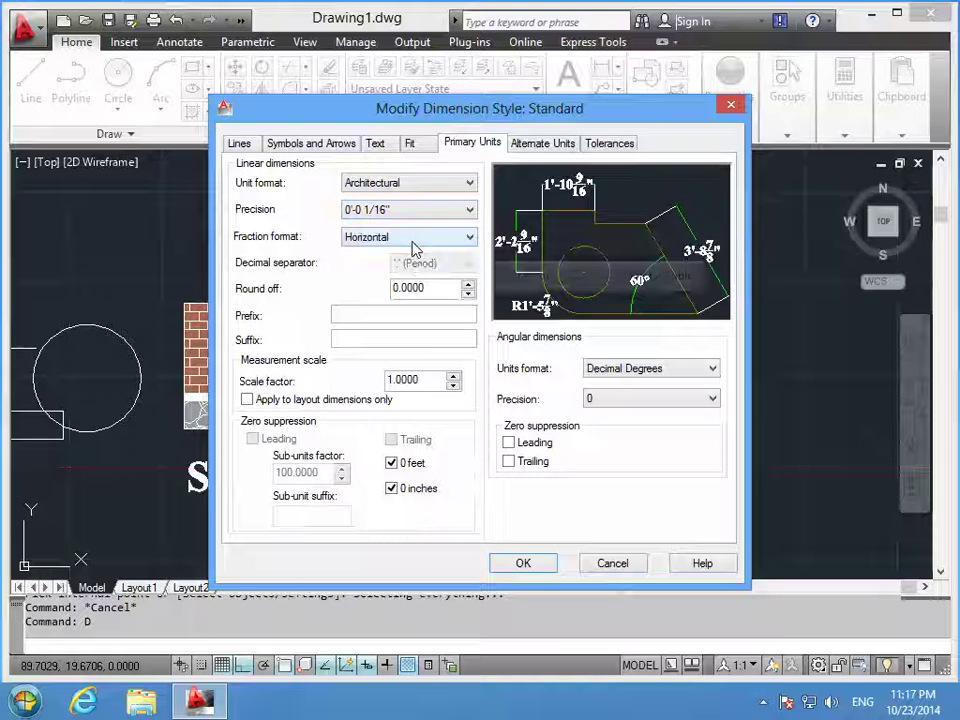
pyautogui.click(414, 250)
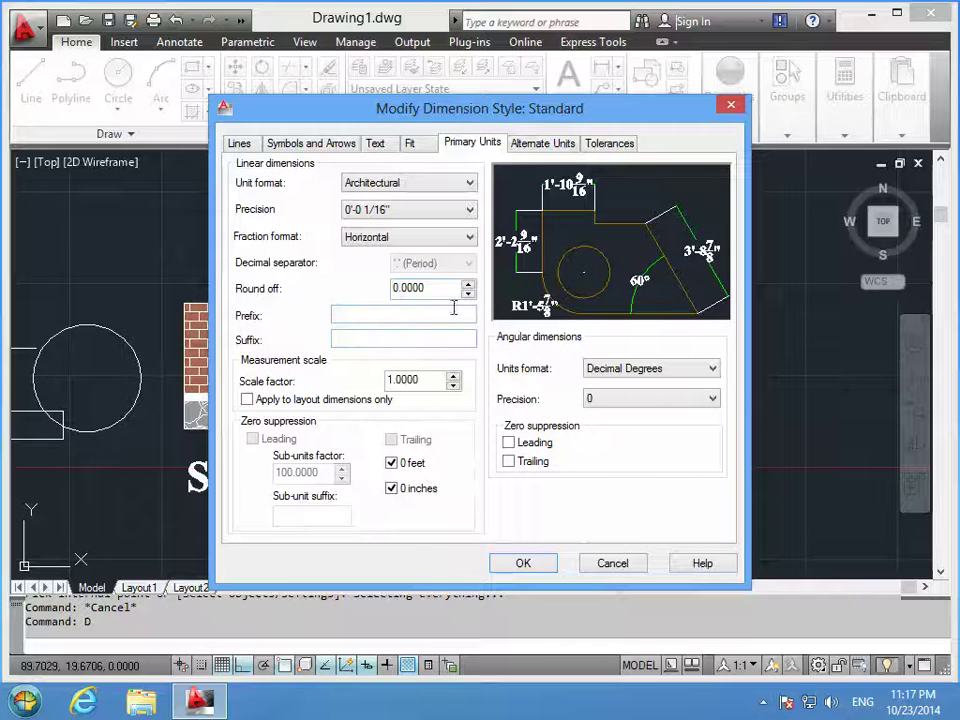
pyautogui.click(448, 242)
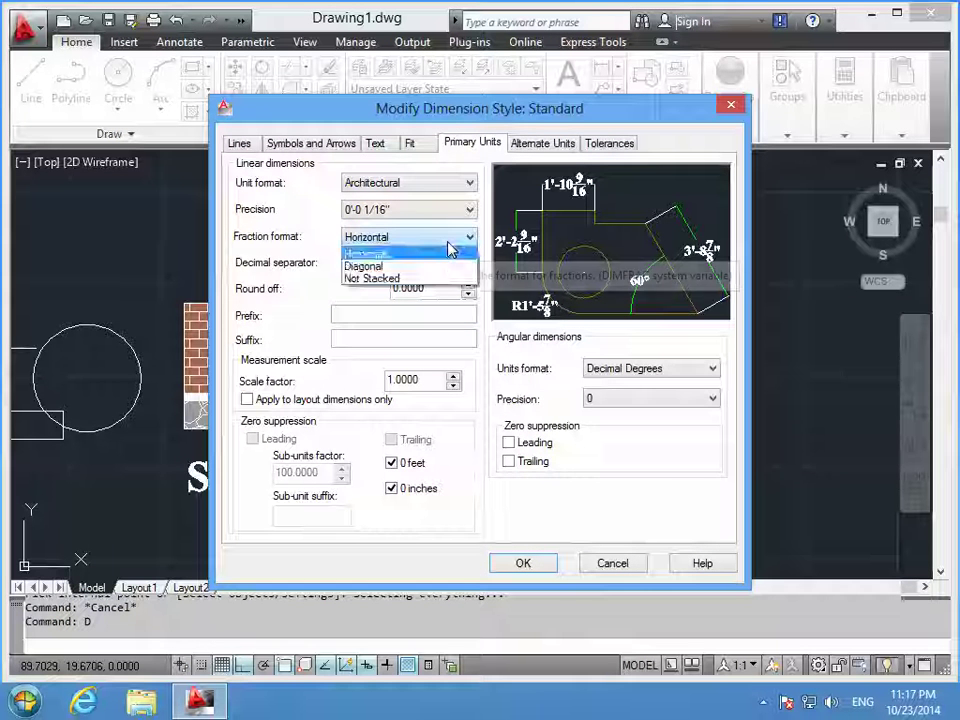
pyautogui.click(449, 250)
pyautogui.click(455, 216)
pyautogui.click(456, 214)
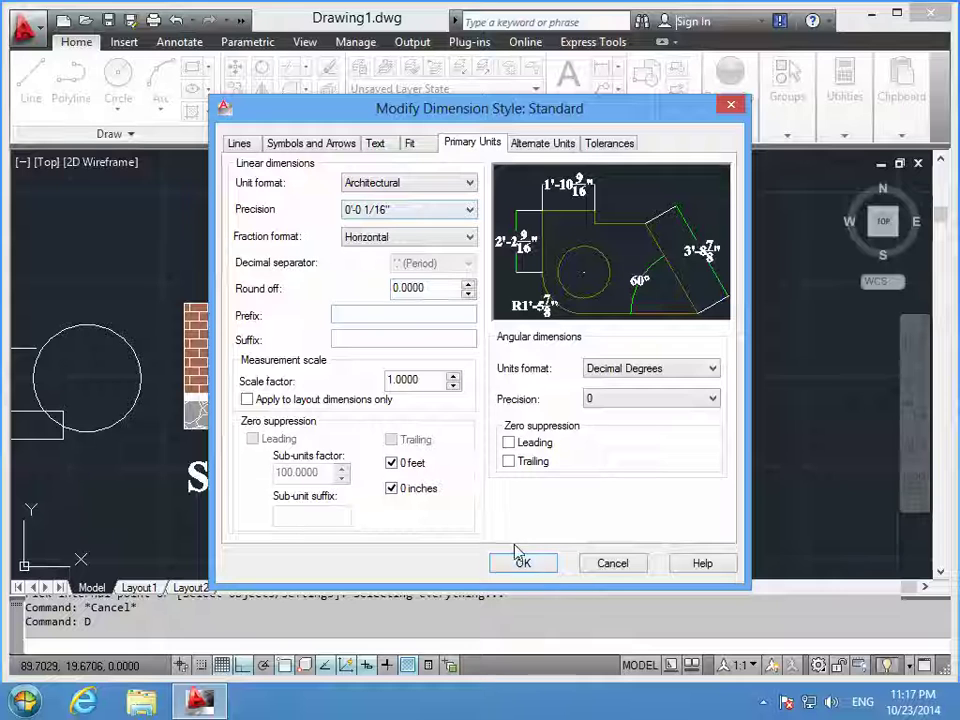
# - Keep the angular units as Decimal Degrees
pyautogui.click(672, 371)
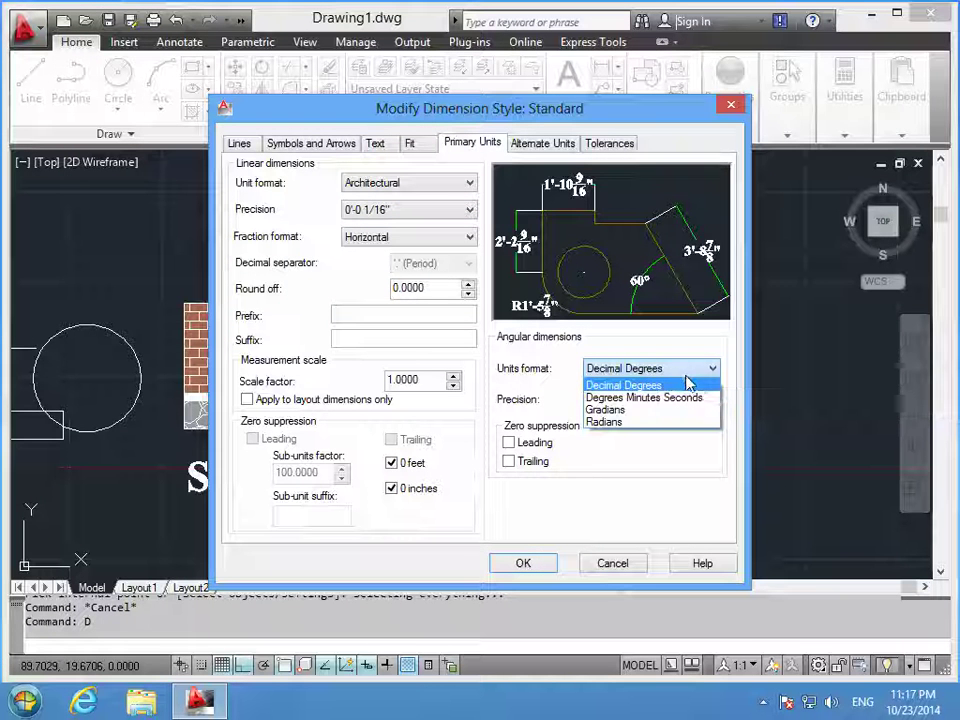
pyautogui.click(690, 492)
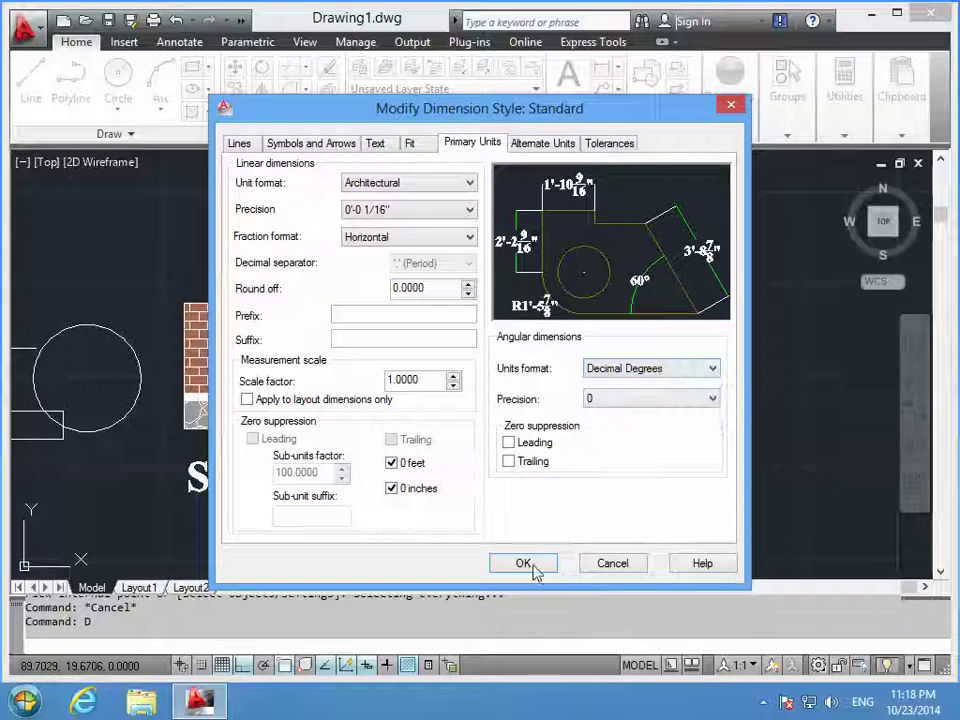
pyautogui.click(682, 369)
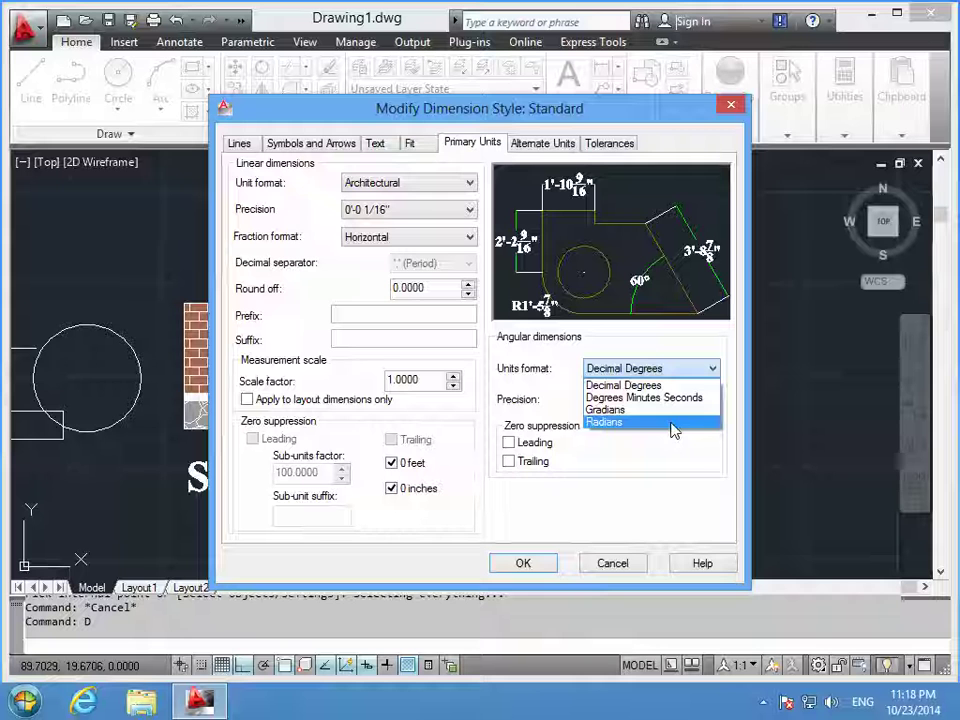
pyautogui.click(680, 386)
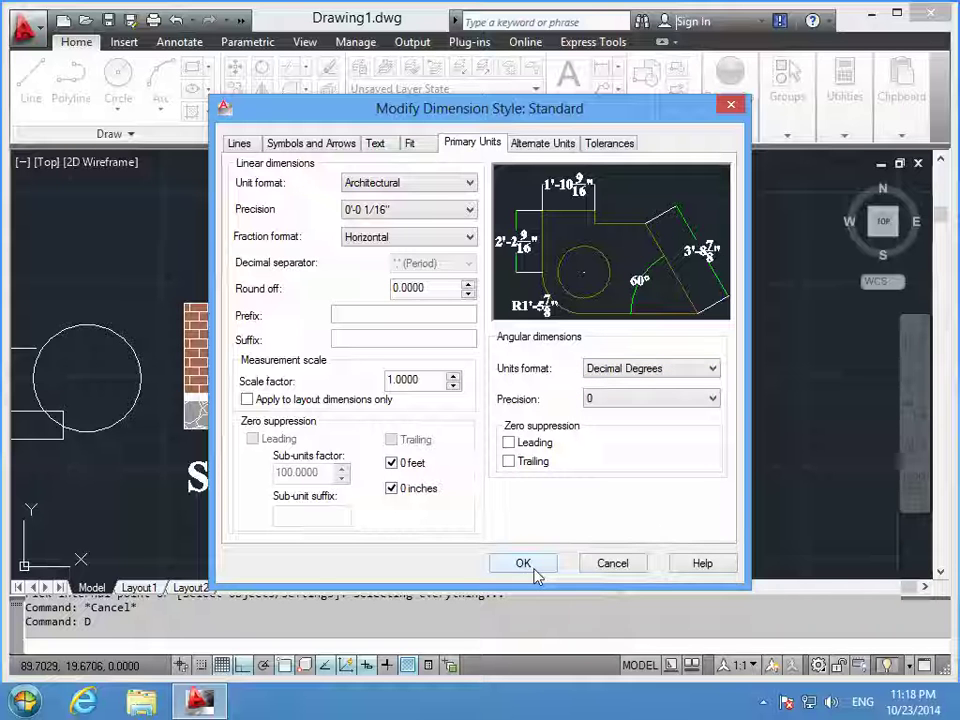
pyautogui.click(521, 143)
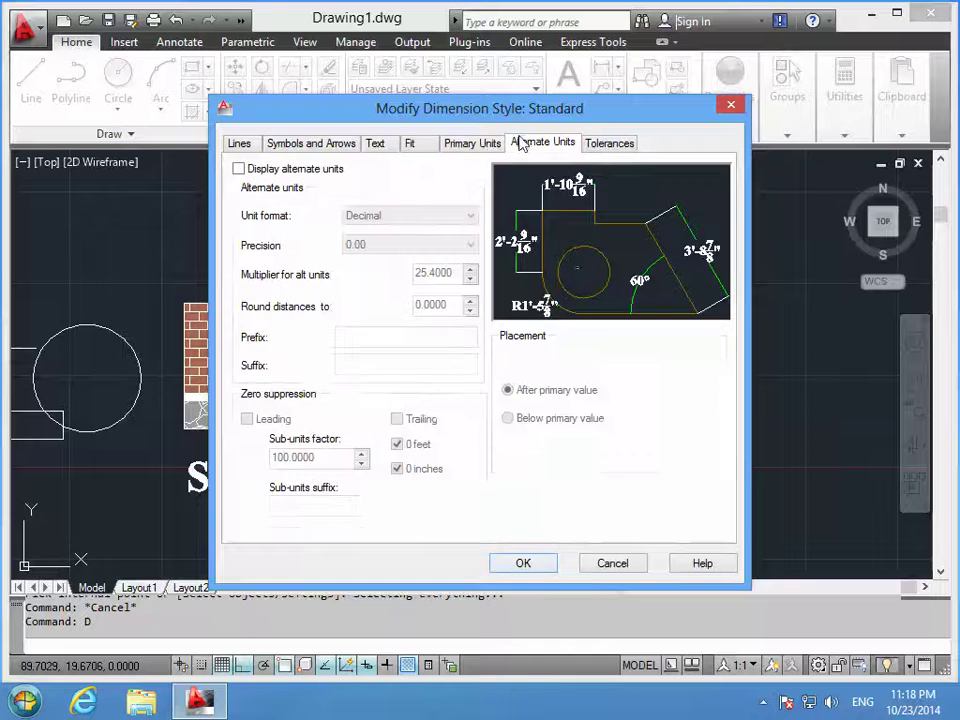
# - Turn on Decimal alternate units, trying Below before placing them after the primary value
pyautogui.click(238, 169)
pyautogui.click(466, 216)
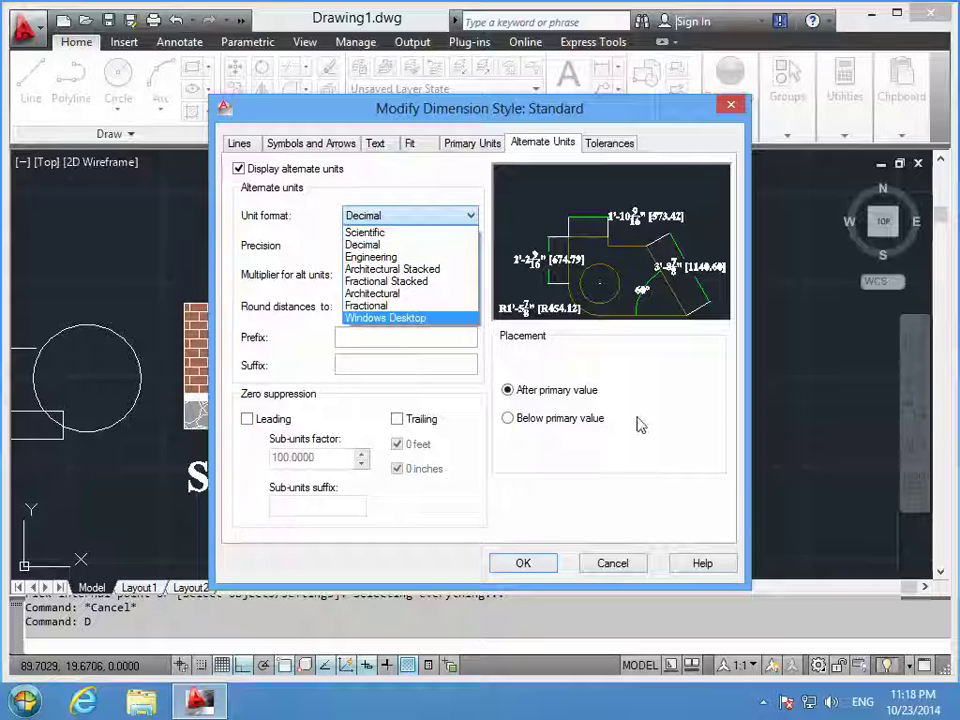
pyautogui.click(656, 365)
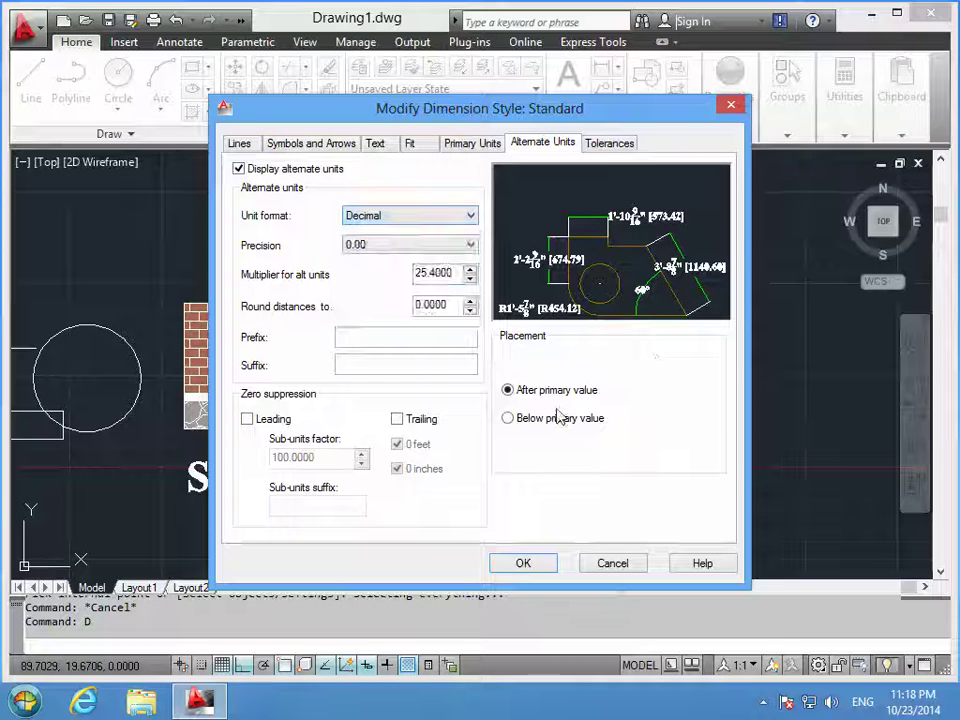
pyautogui.click(526, 424)
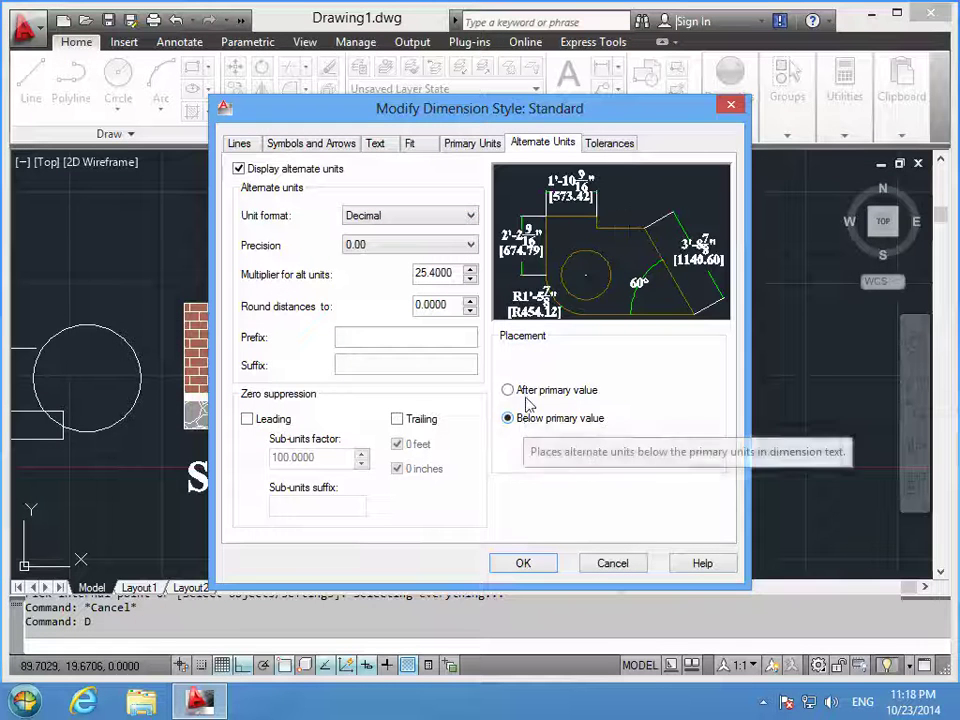
pyautogui.click(528, 422)
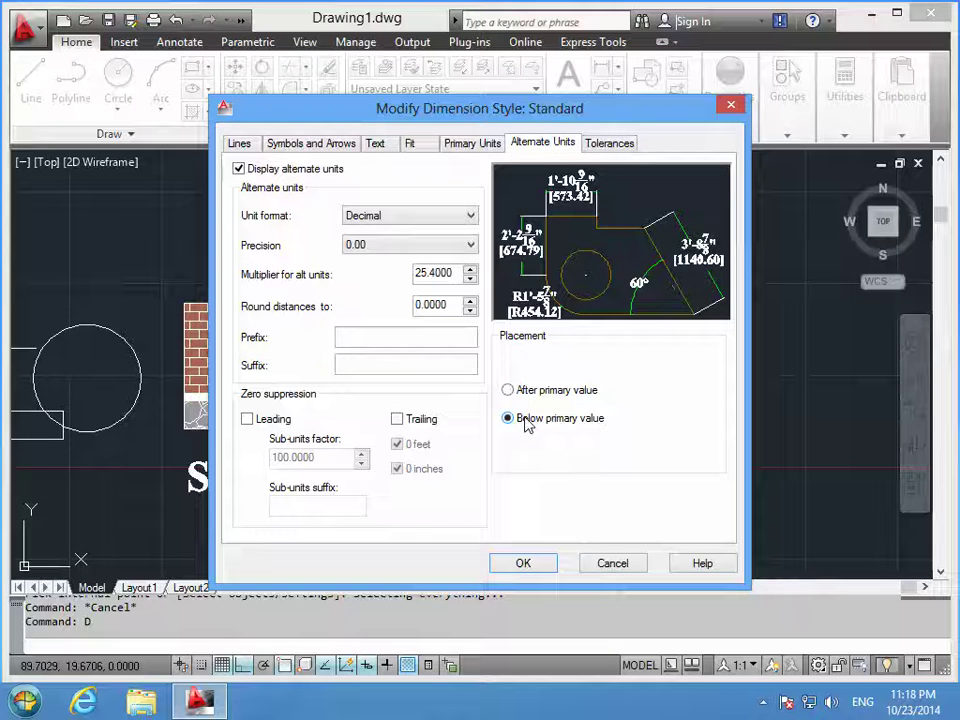
pyautogui.click(526, 396)
pyautogui.click(415, 342)
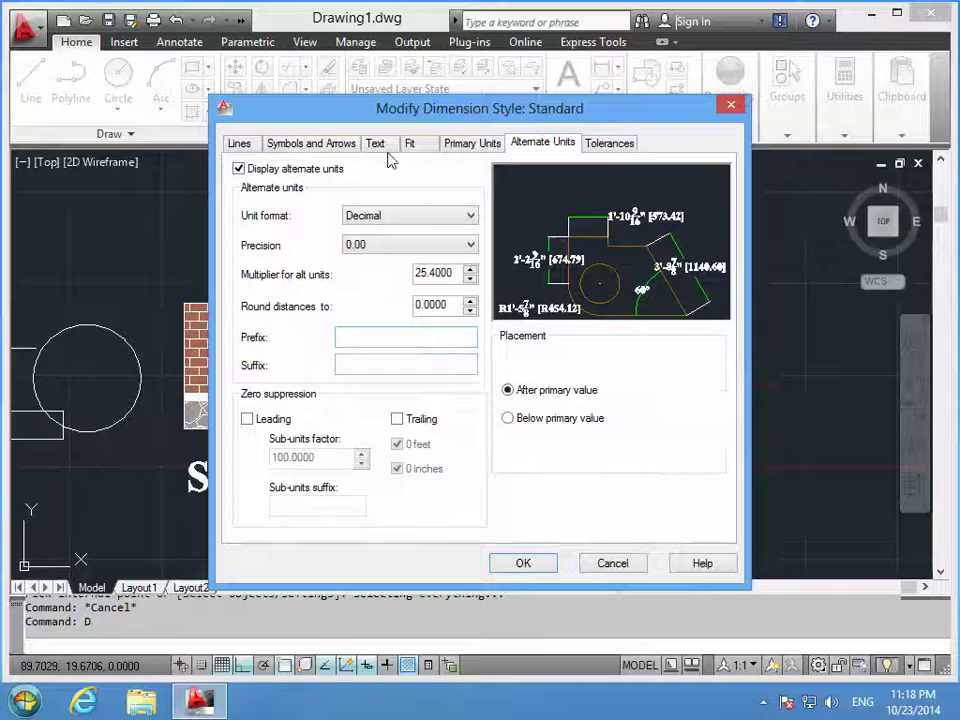
# - Review the Tolerances, Primary Units, Fit and Text settings, keeping text vertically Centered
pyautogui.click(595, 145)
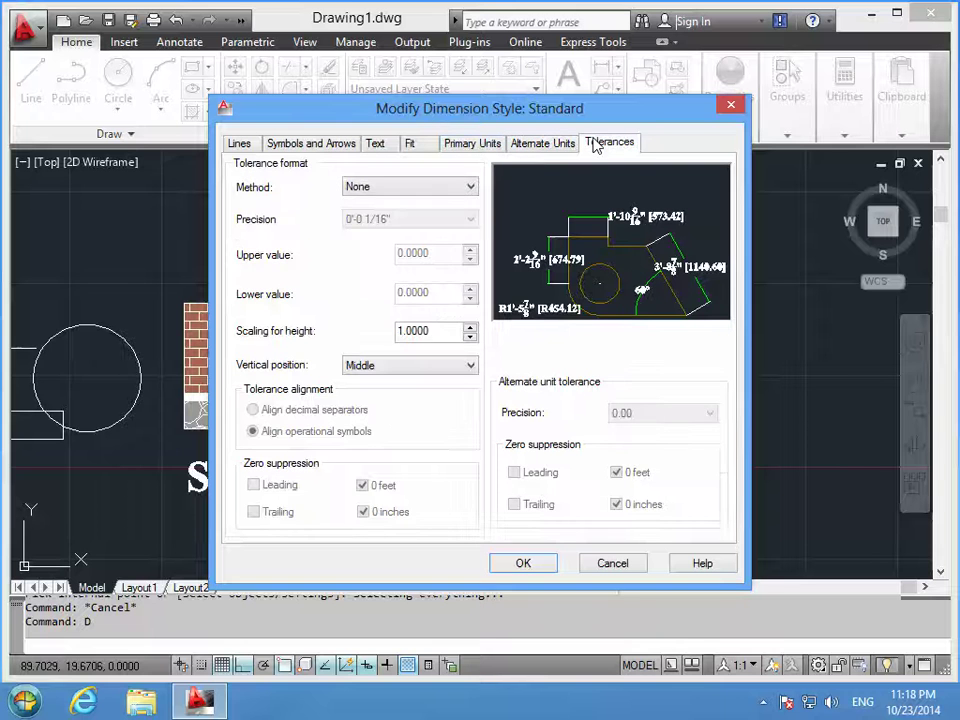
pyautogui.click(543, 145)
pyautogui.click(472, 145)
pyautogui.click(412, 145)
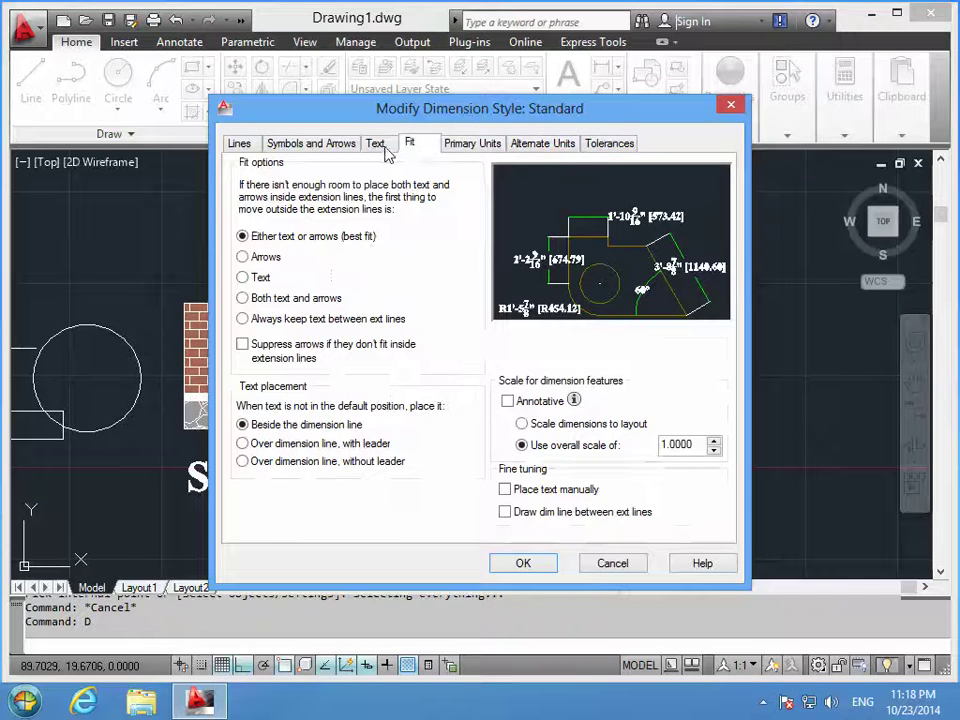
pyautogui.click(378, 146)
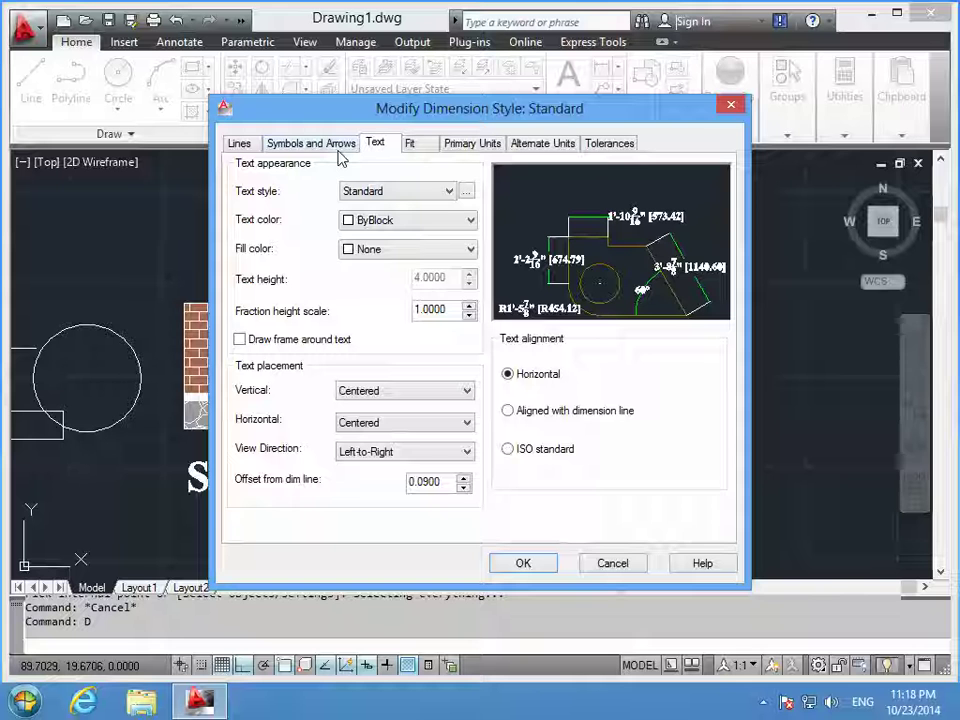
pyautogui.click(424, 396)
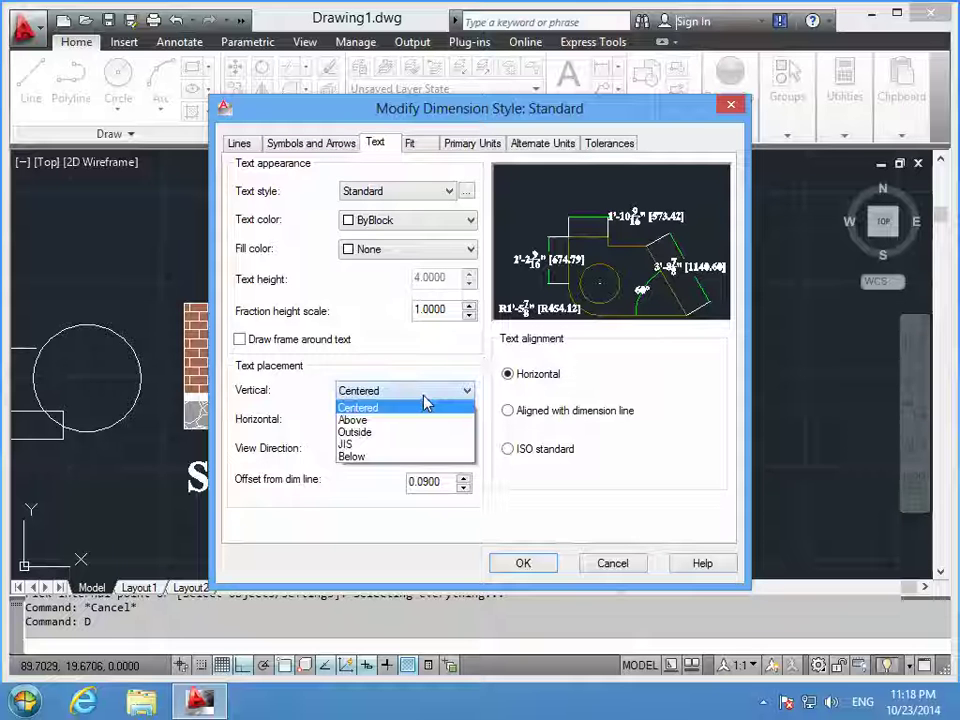
pyautogui.click(458, 393)
pyautogui.click(297, 147)
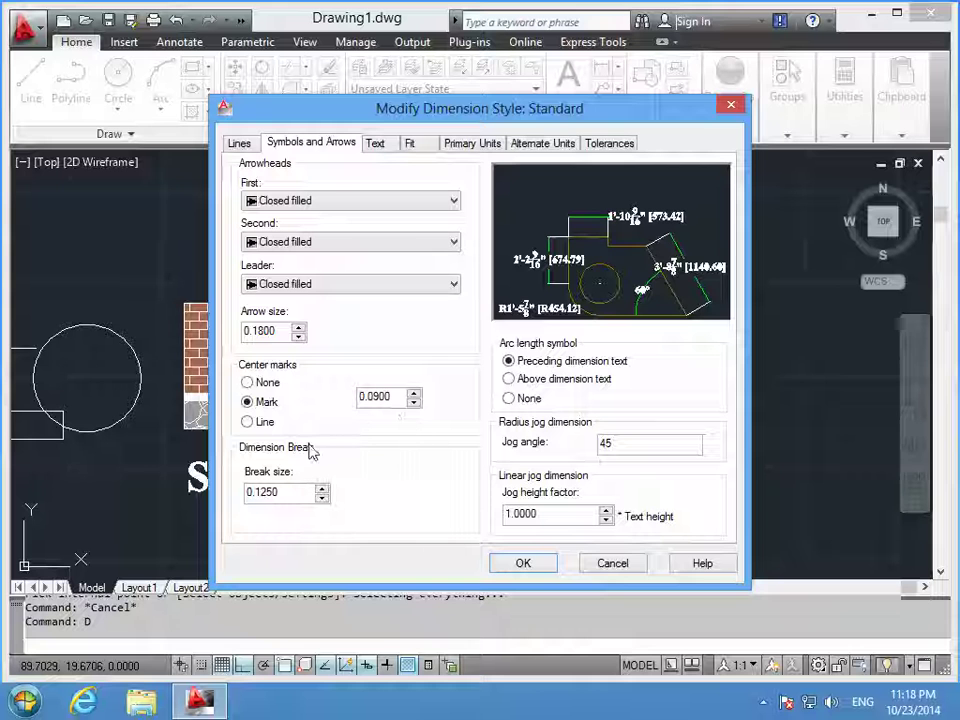
# - Save the style changes, then reopen Standard and browse Lines, Text and Fit to Primary Units
pyautogui.click(535, 570)
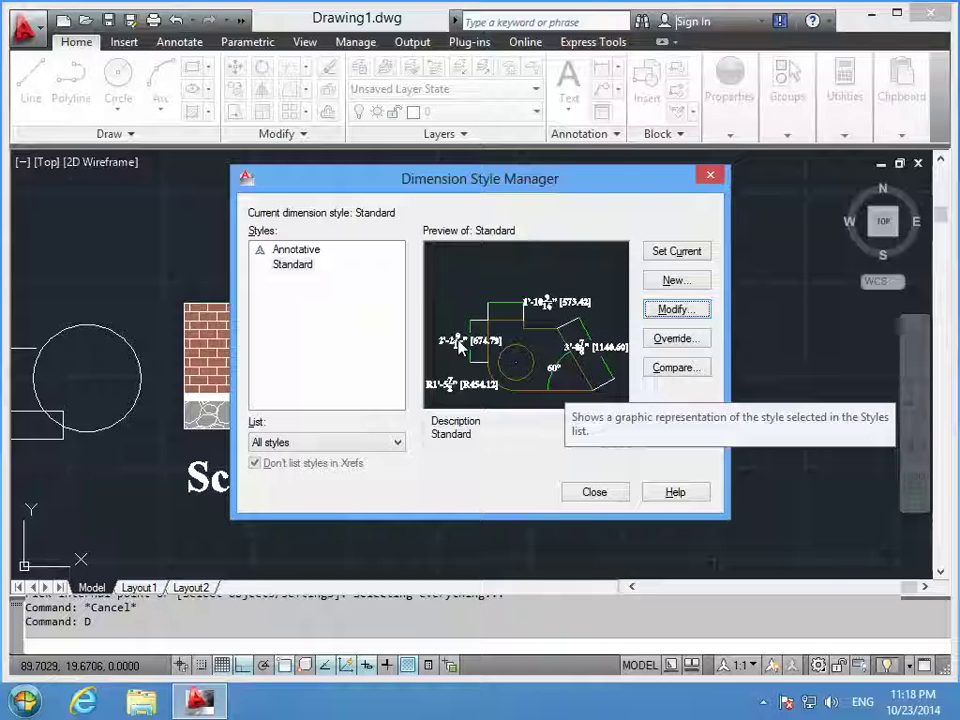
pyautogui.click(676, 310)
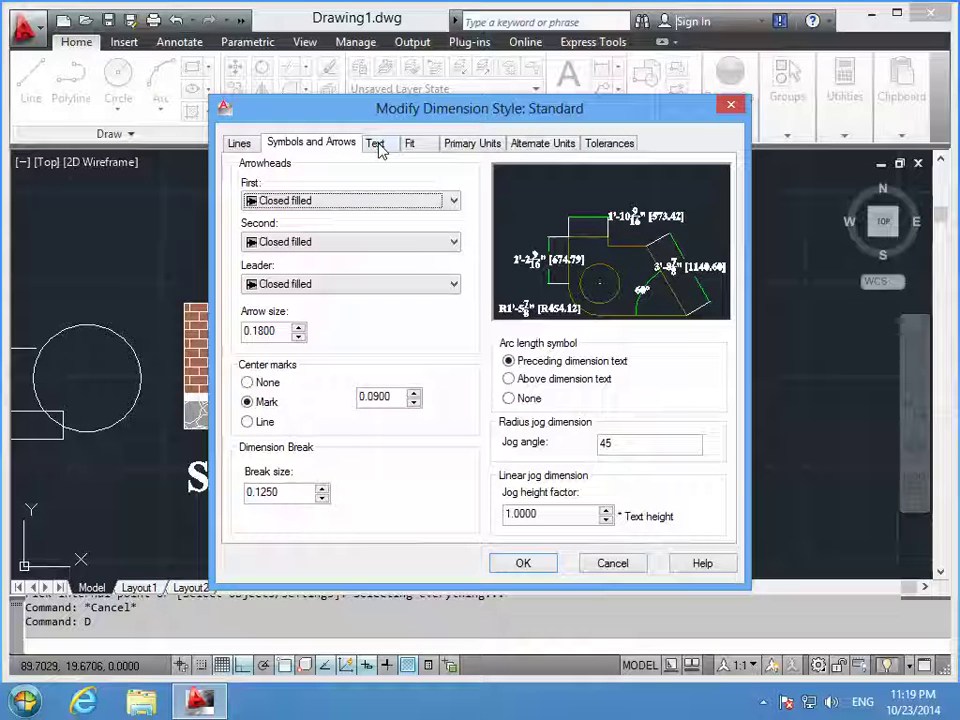
pyautogui.click(243, 146)
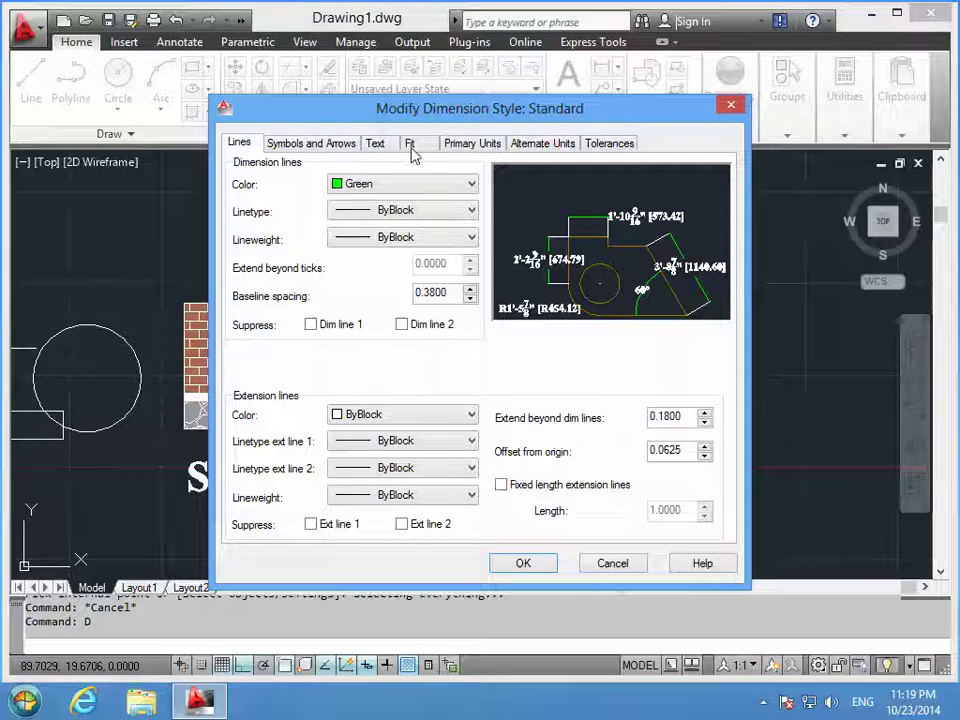
pyautogui.click(380, 145)
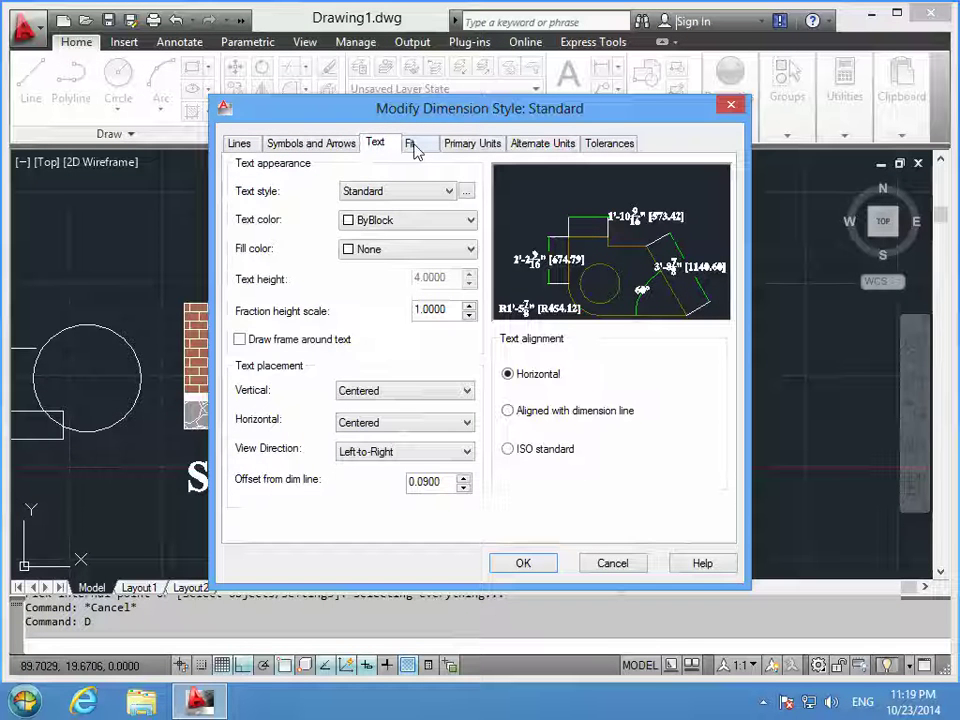
pyautogui.click(416, 148)
pyautogui.click(455, 145)
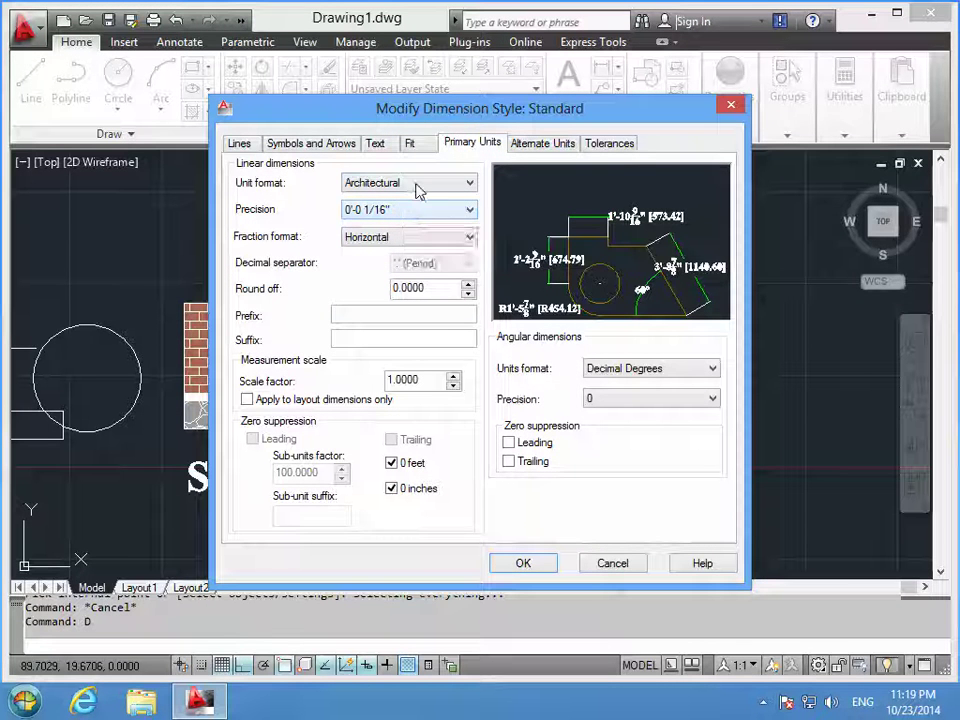
# - Try the Decimal and Engineering linear unit formats before returning to Architectural
pyautogui.click(416, 185)
pyautogui.click(410, 212)
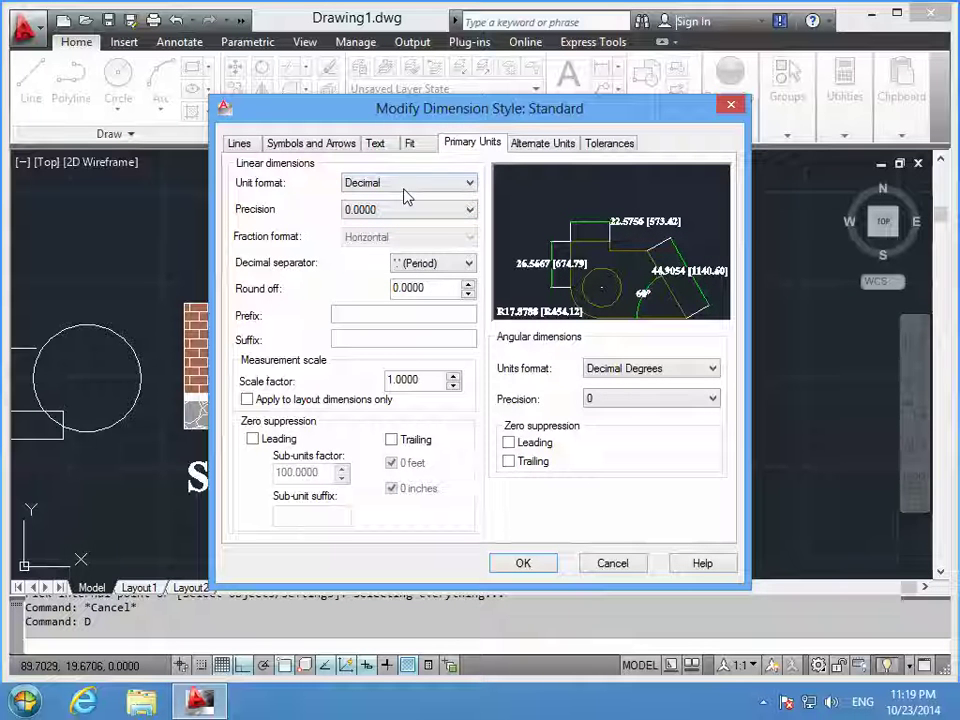
pyautogui.click(465, 184)
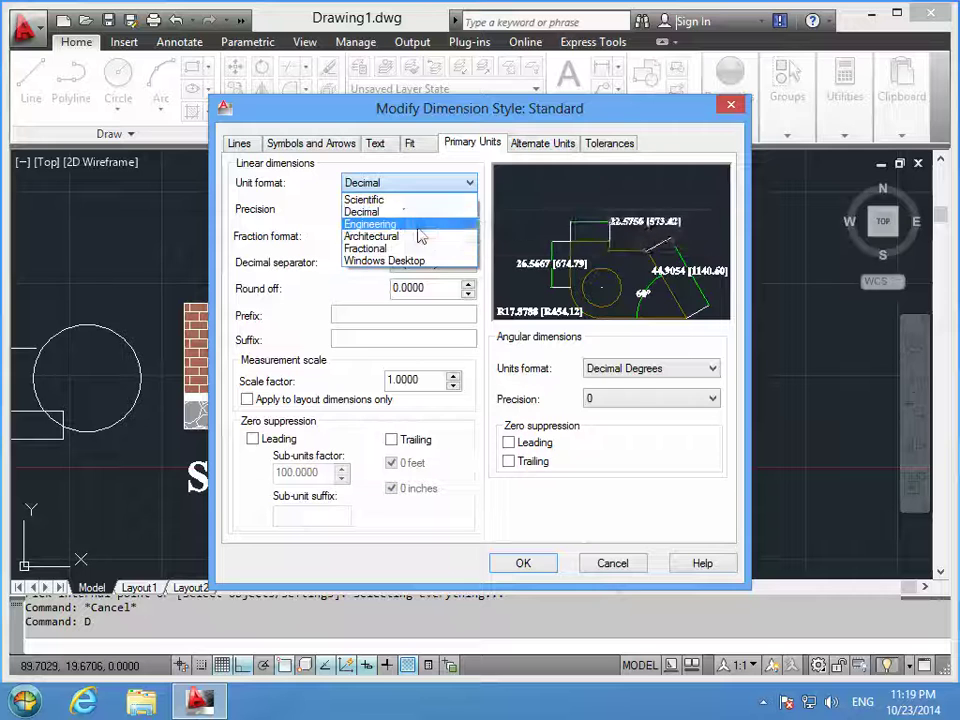
pyautogui.click(420, 226)
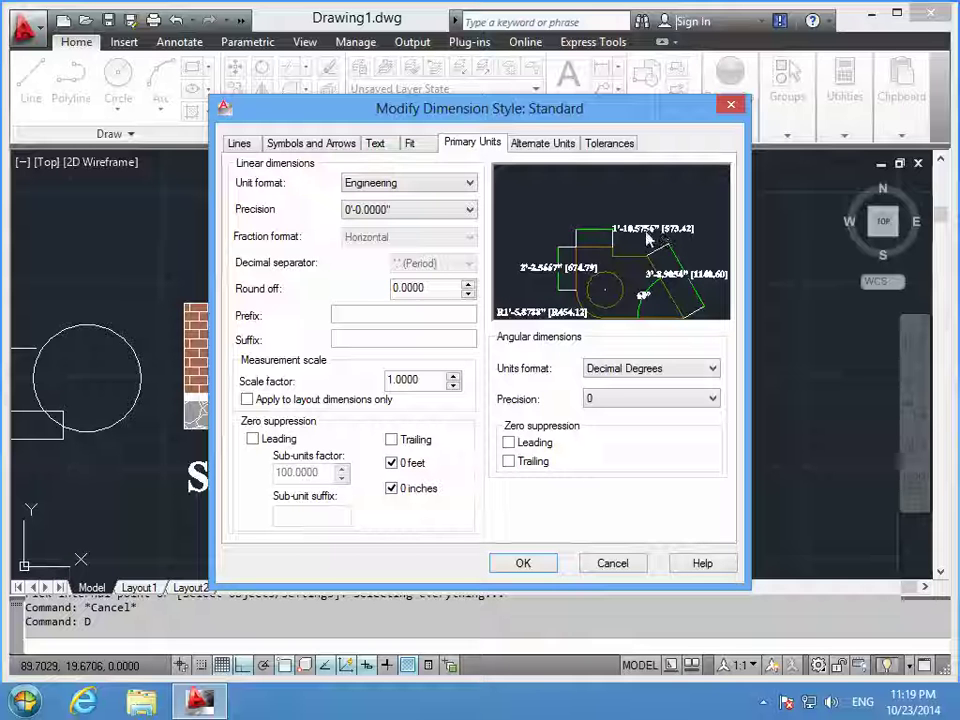
pyautogui.click(346, 186)
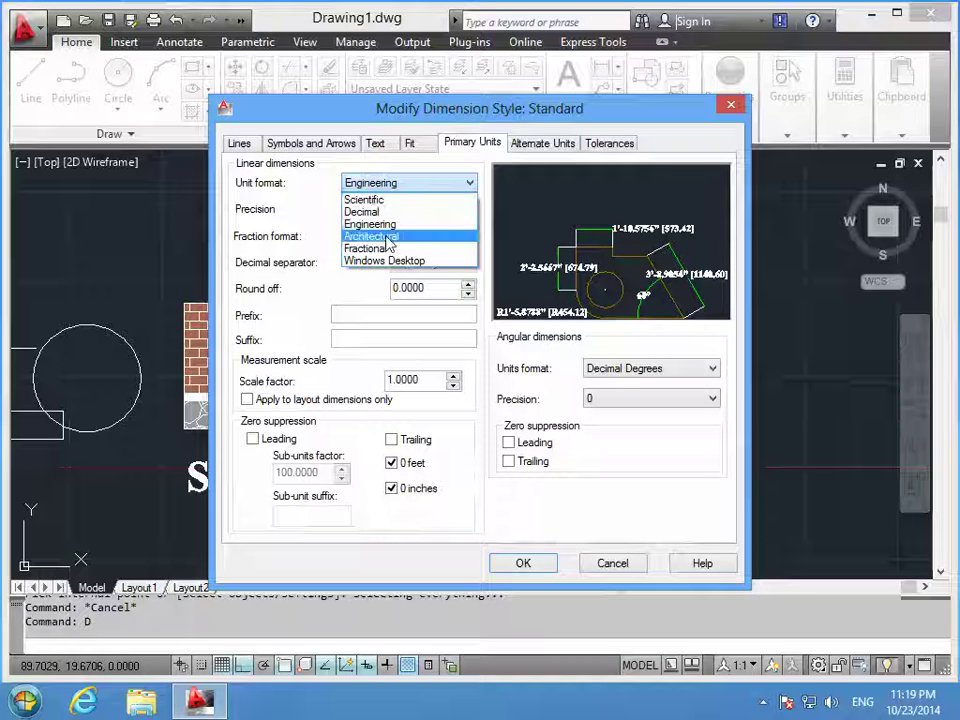
pyautogui.click(385, 236)
pyautogui.click(388, 240)
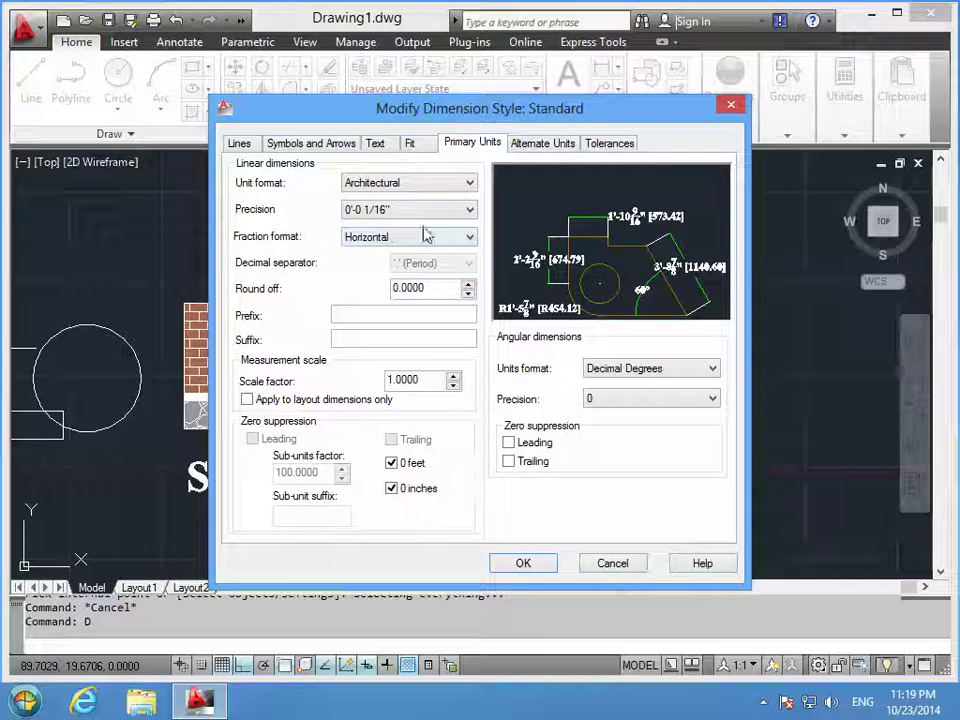
# - Try Fractional and Windows Desktop, then settle on Decimal linear units at 0.0000
pyautogui.click(412, 209)
pyautogui.click(413, 188)
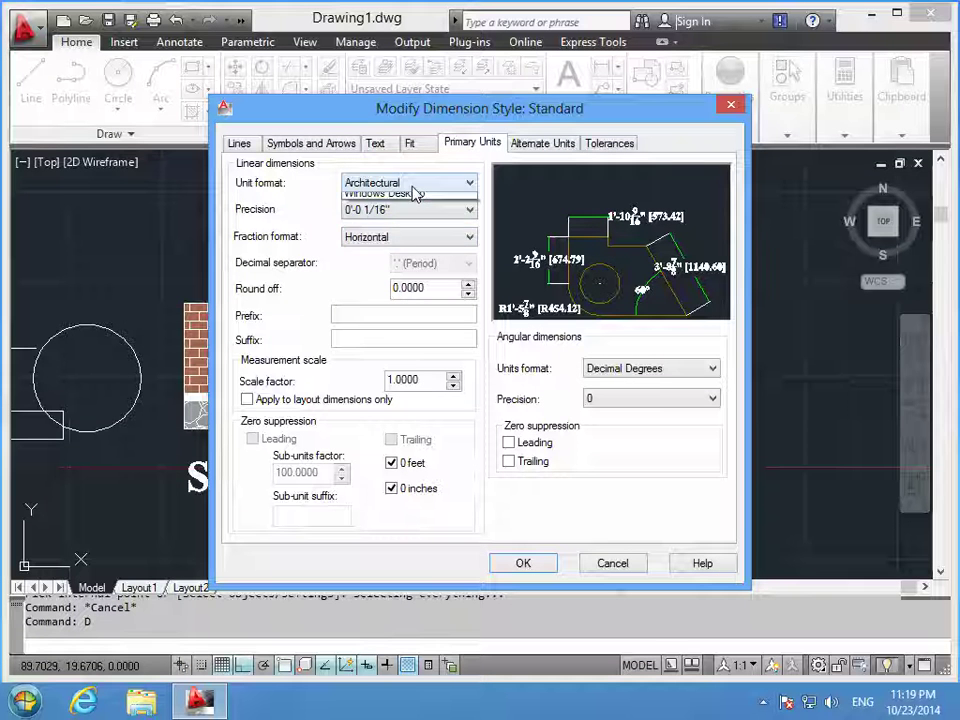
pyautogui.click(413, 186)
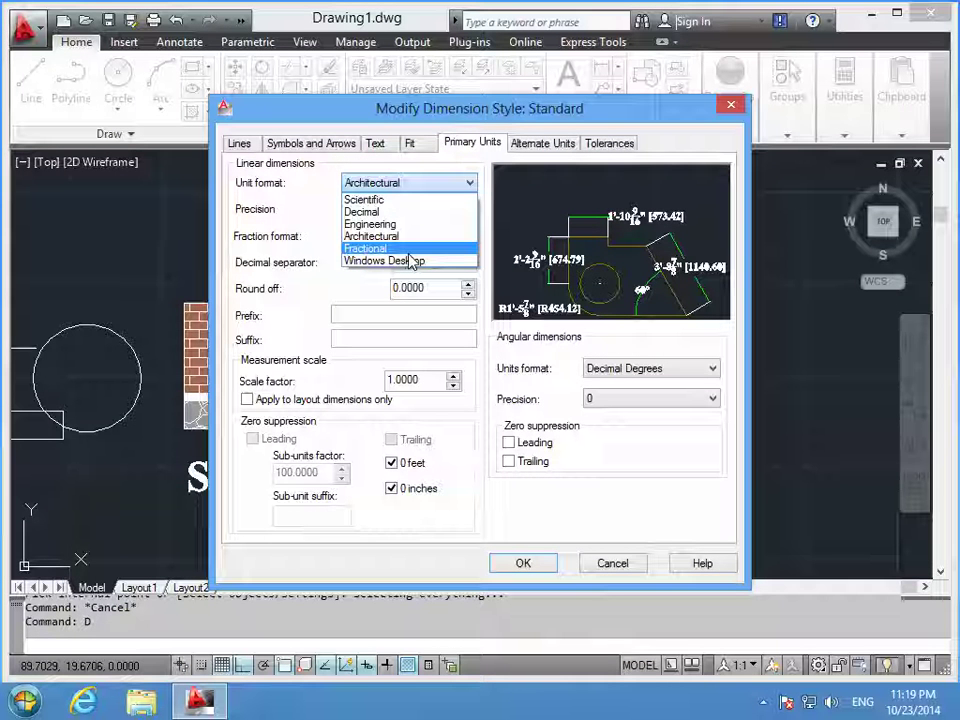
pyautogui.click(409, 249)
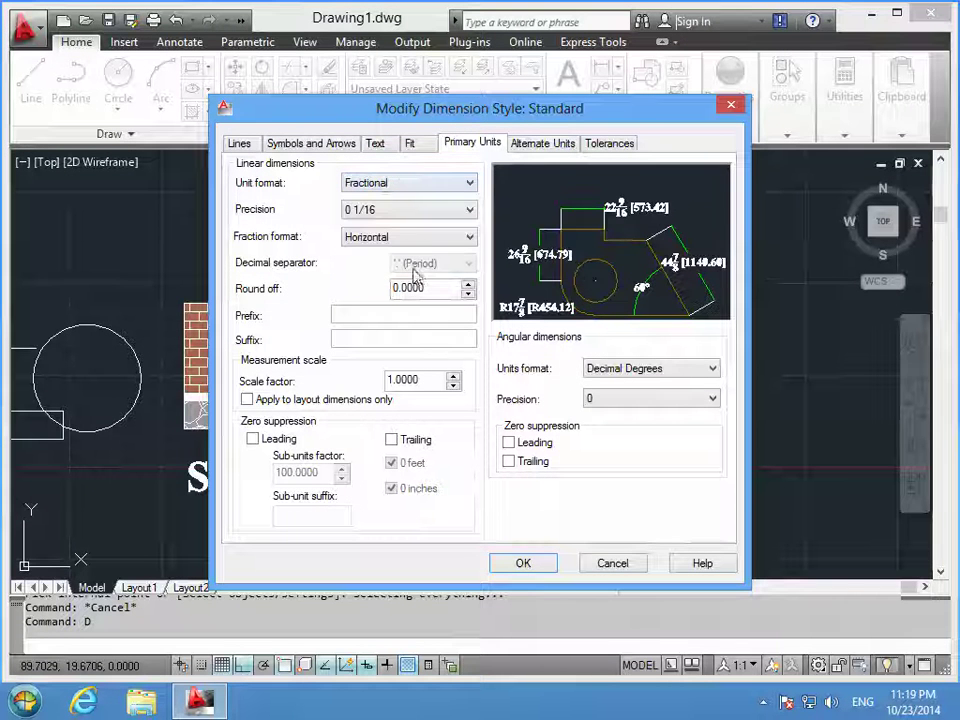
pyautogui.click(390, 183)
pyautogui.click(416, 261)
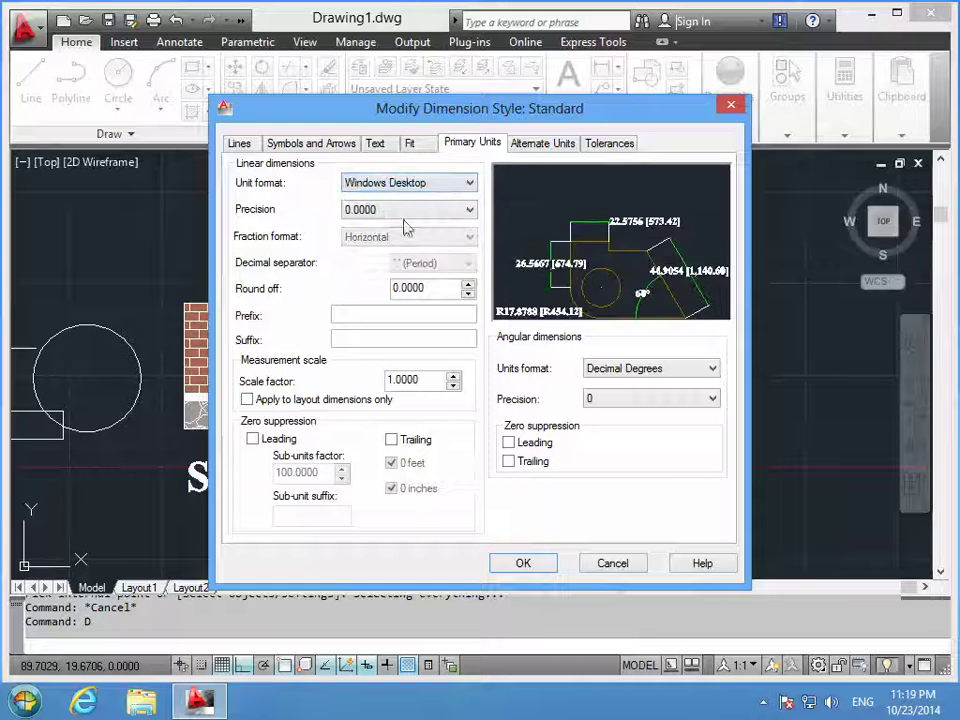
pyautogui.click(400, 183)
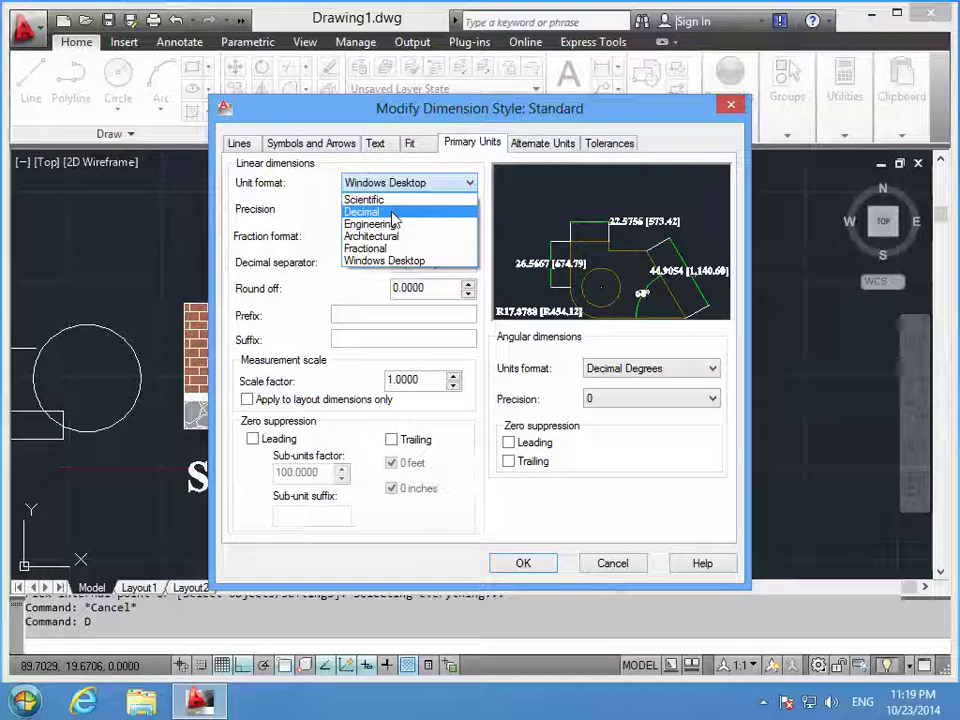
pyautogui.click(380, 210)
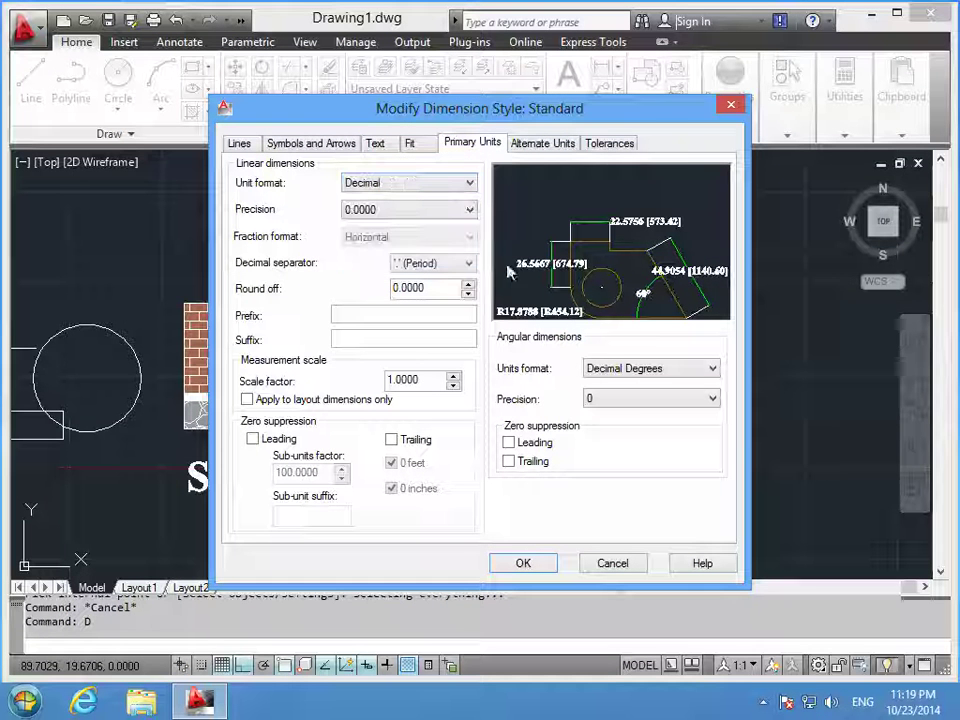
# - Save the style, make Standard current, and return to the drawing near the brick wall
pyautogui.click(523, 564)
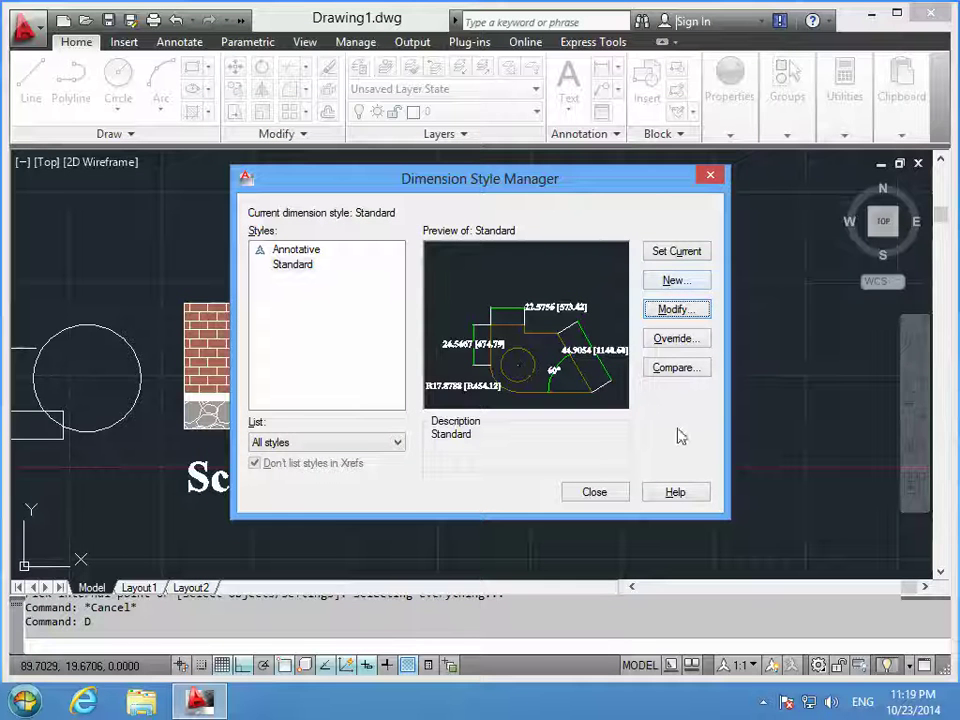
pyautogui.click(673, 255)
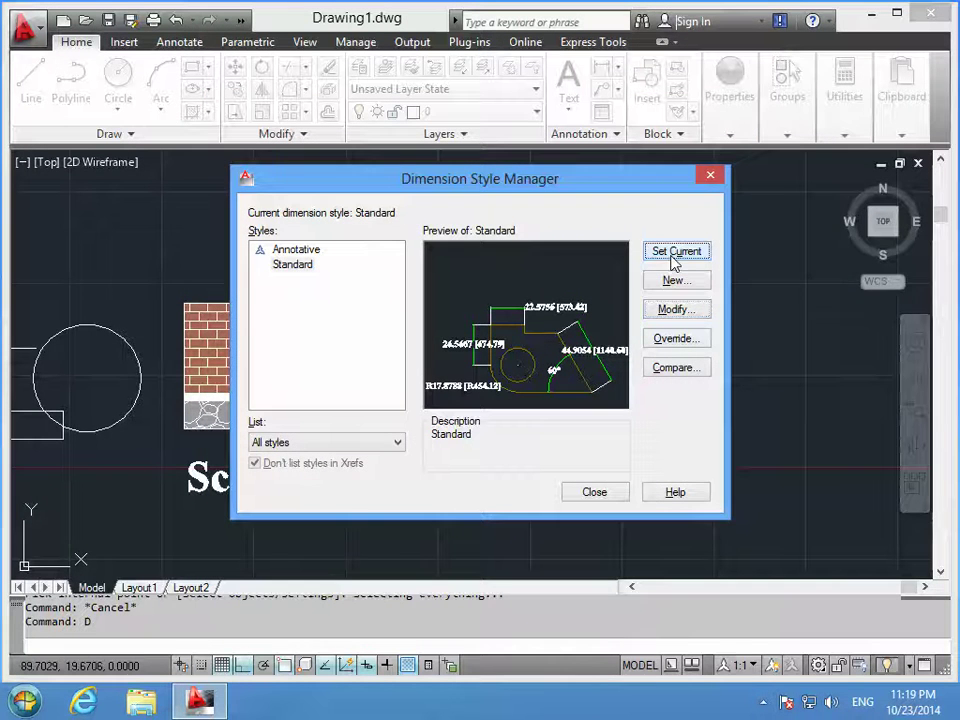
pyautogui.click(710, 177)
pyautogui.moveTo(501, 411); pyautogui.dragTo(677, 467, button='middle')
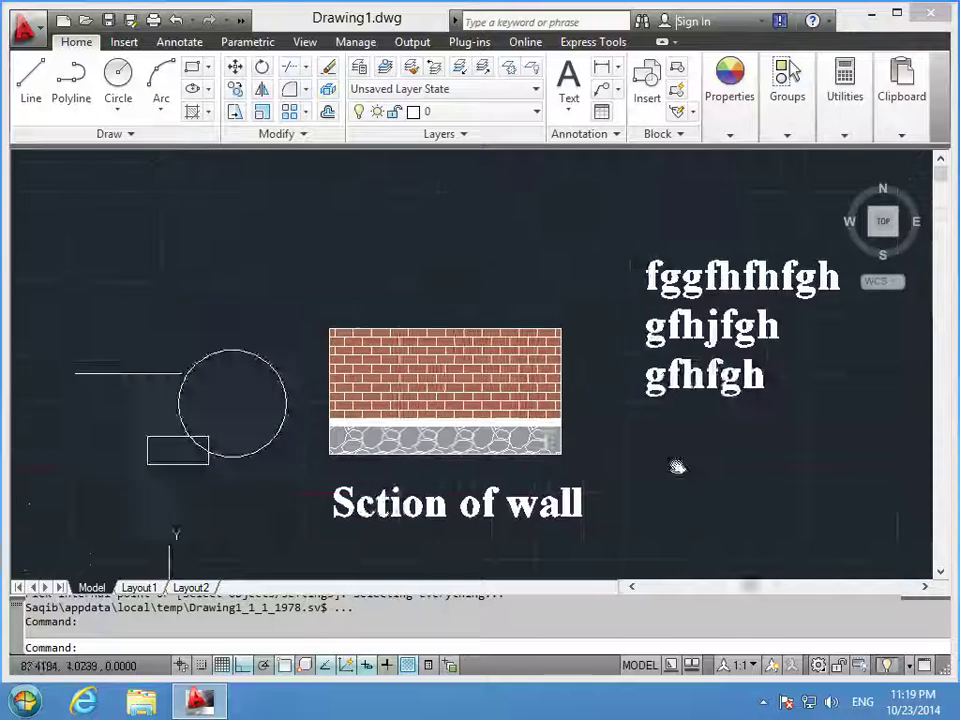
pyautogui.scroll(1, 650, 488)
# - Zoom in on the brick wall and cancel a mistyped dimension command
pyautogui.scroll(1, 354, 375)
pyautogui.moveTo(354, 375); pyautogui.dragTo(456, 480, button='middle')
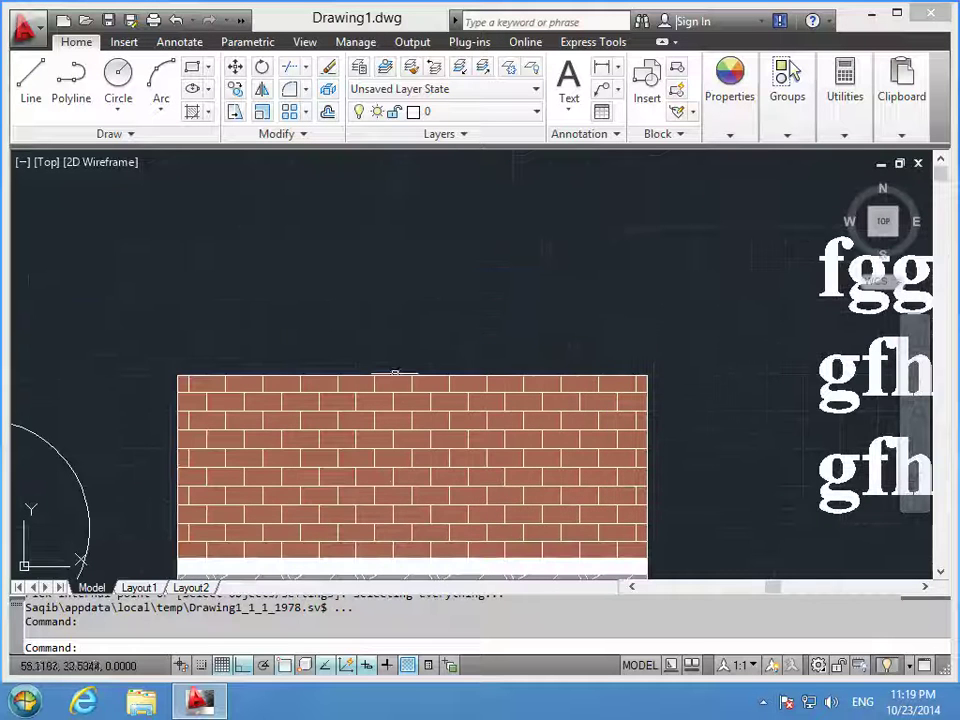
pyautogui.write('d')
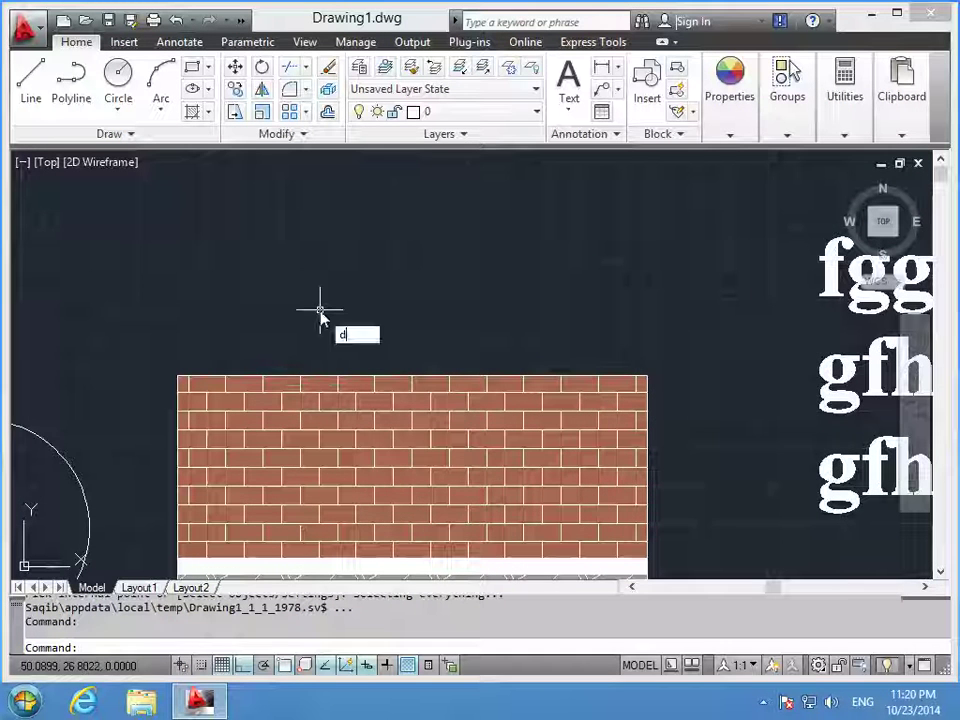
pyautogui.write('i')
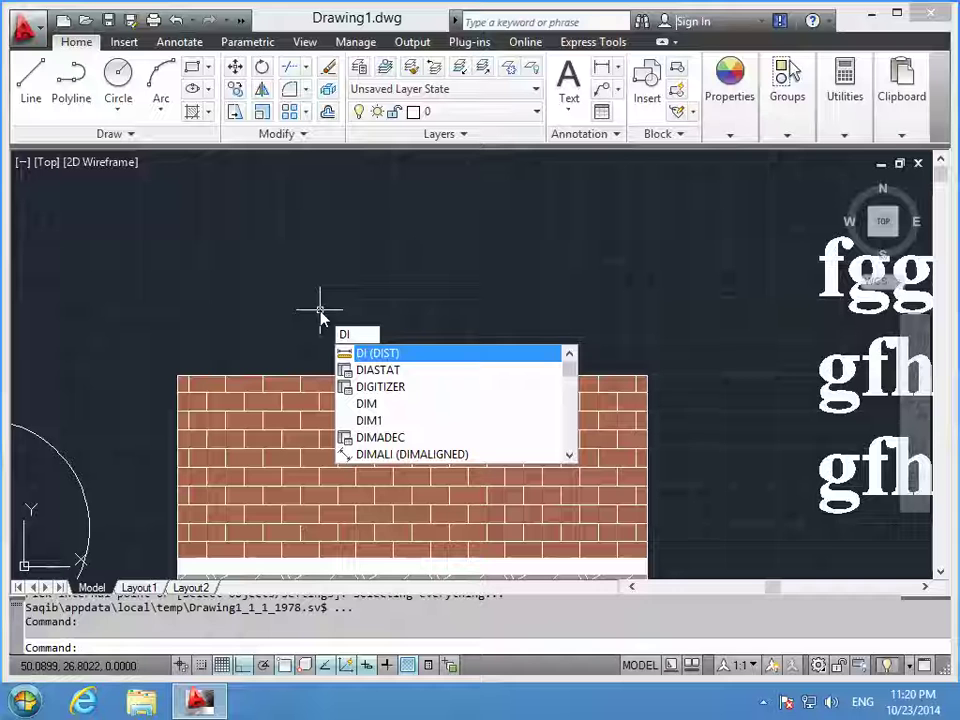
pyautogui.write('a')
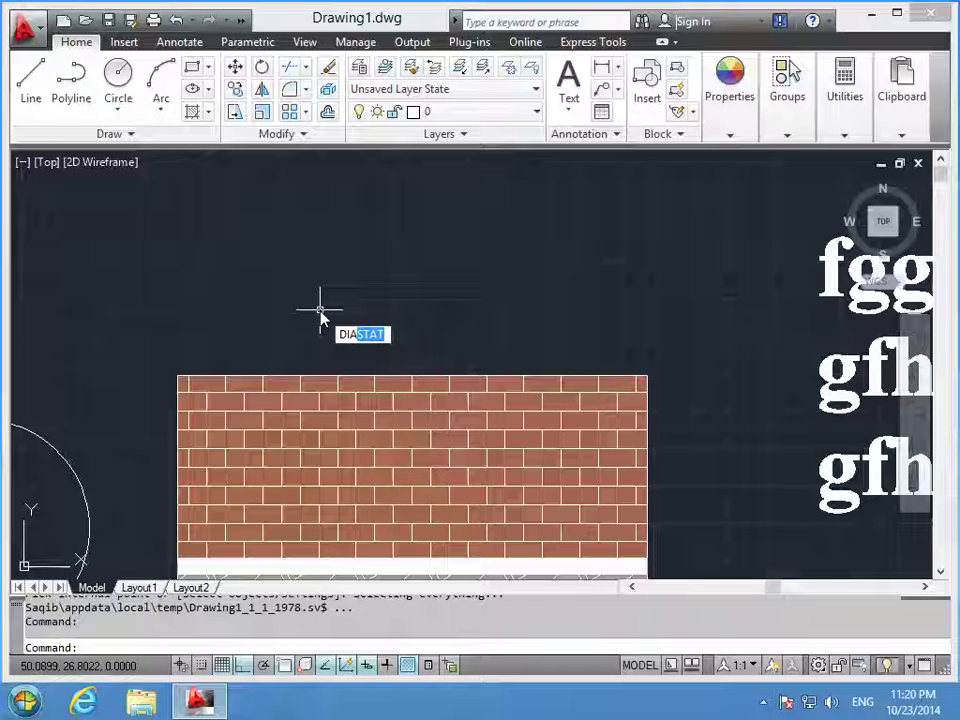
pyautogui.press('BackSpace')
pyautogui.press('BackSpace')
pyautogui.press('BackSpace')
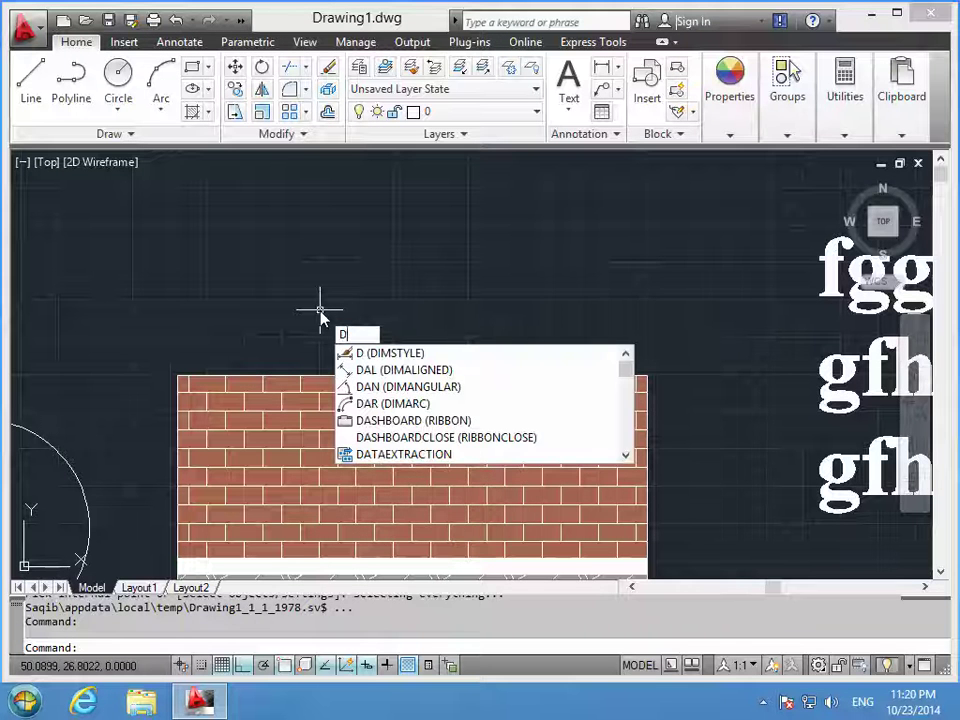
pyautogui.press('BackSpace')
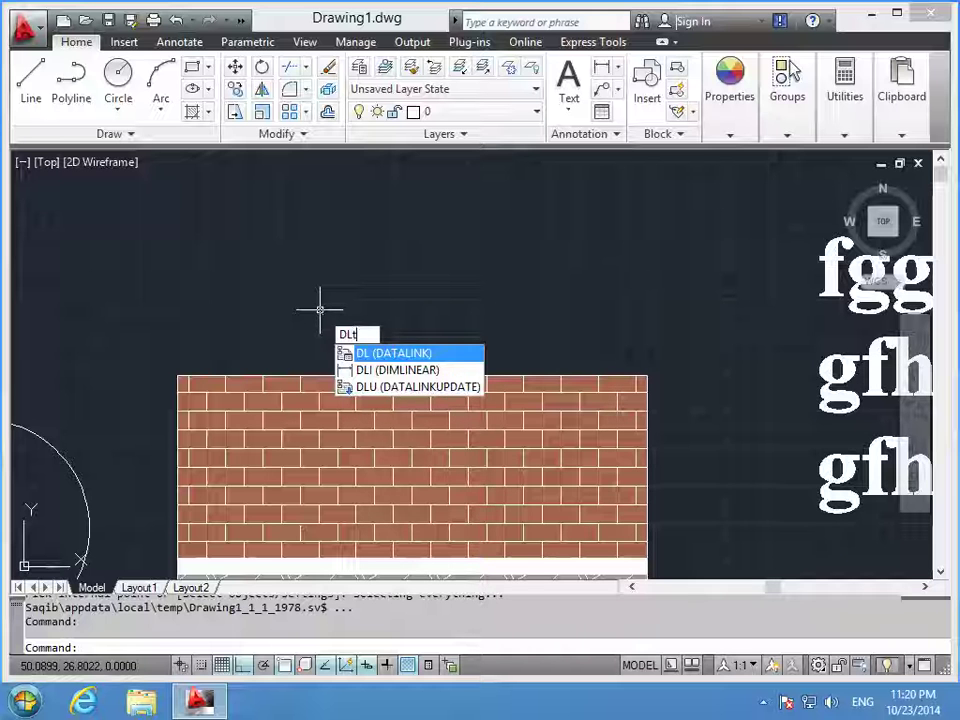
pyautogui.write('i')
pyautogui.press('Return')
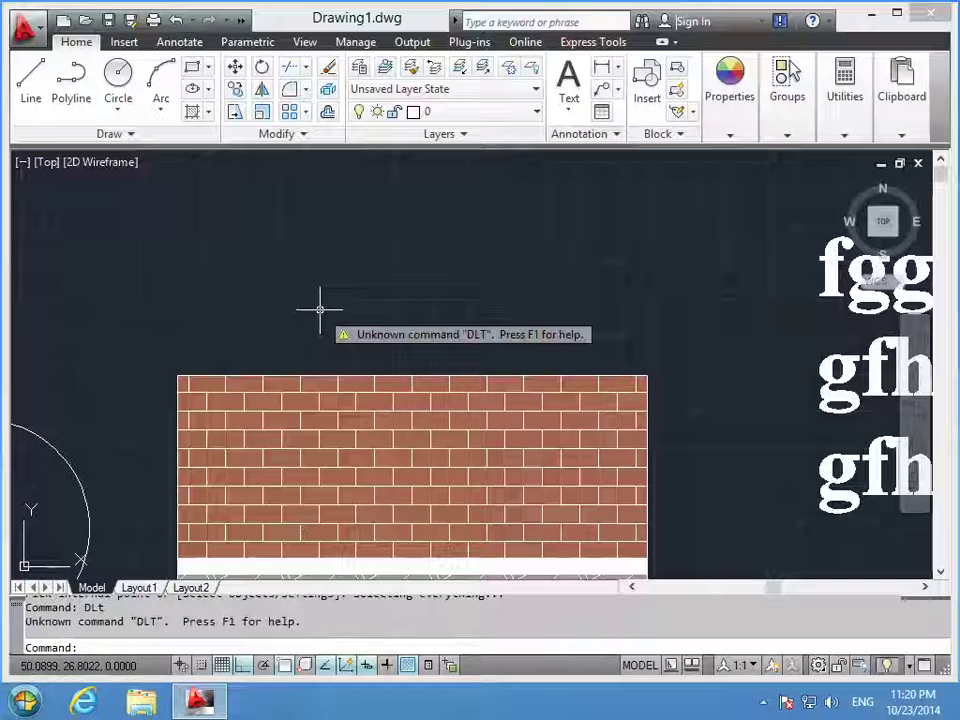
pyautogui.press('Escape')
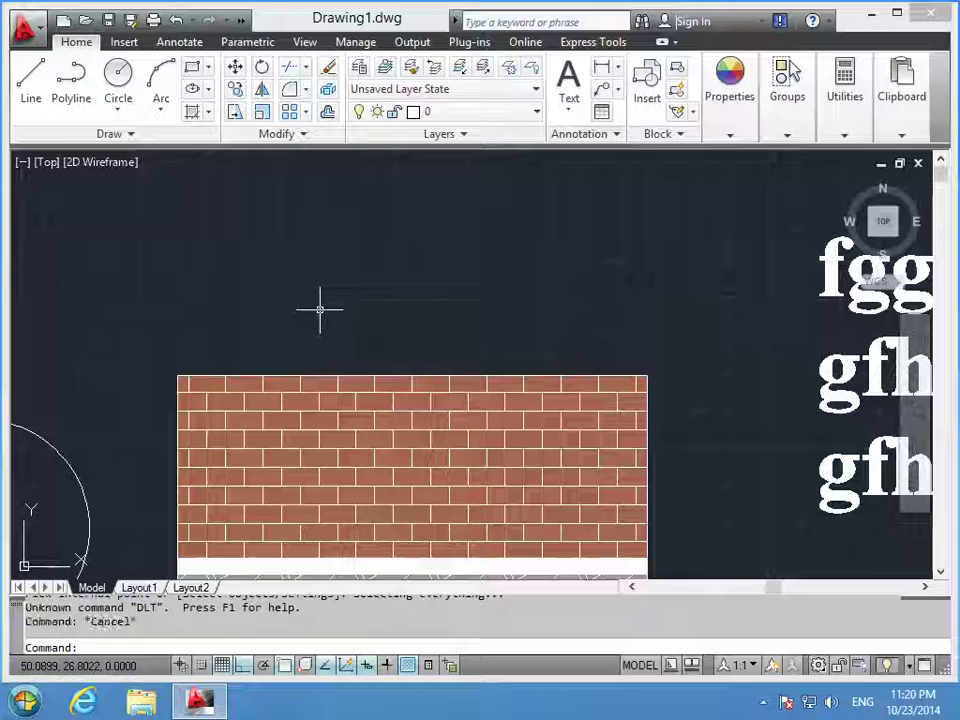
# - Add an aligned dimension from the wall's top-left to top-right corner, placed just above it
pyautogui.write('dl')
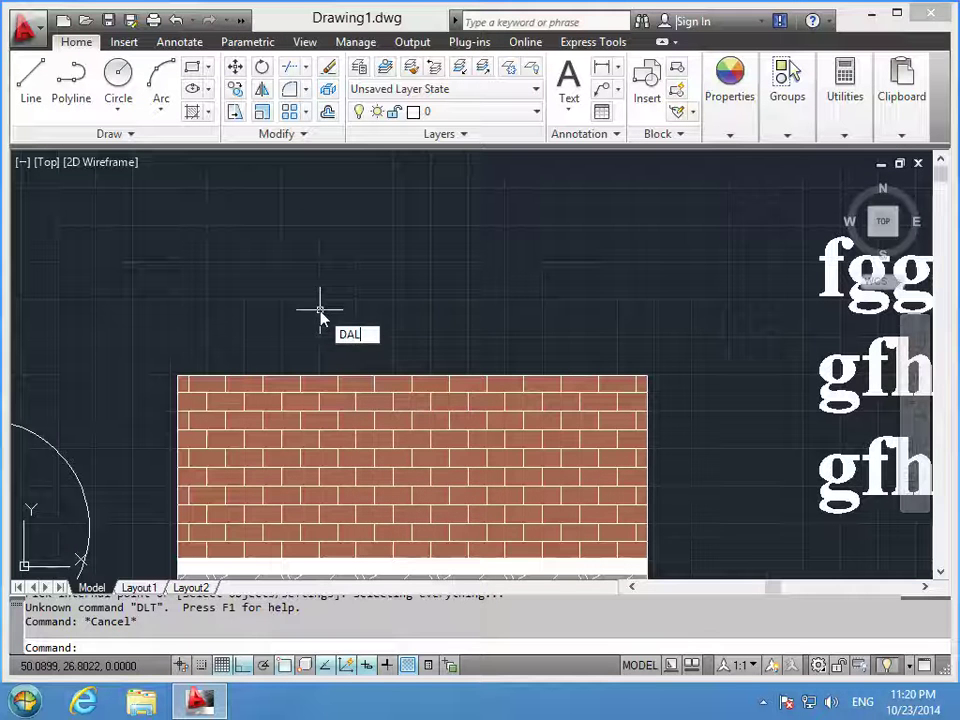
pyautogui.press('Return')
pyautogui.click(179, 376)
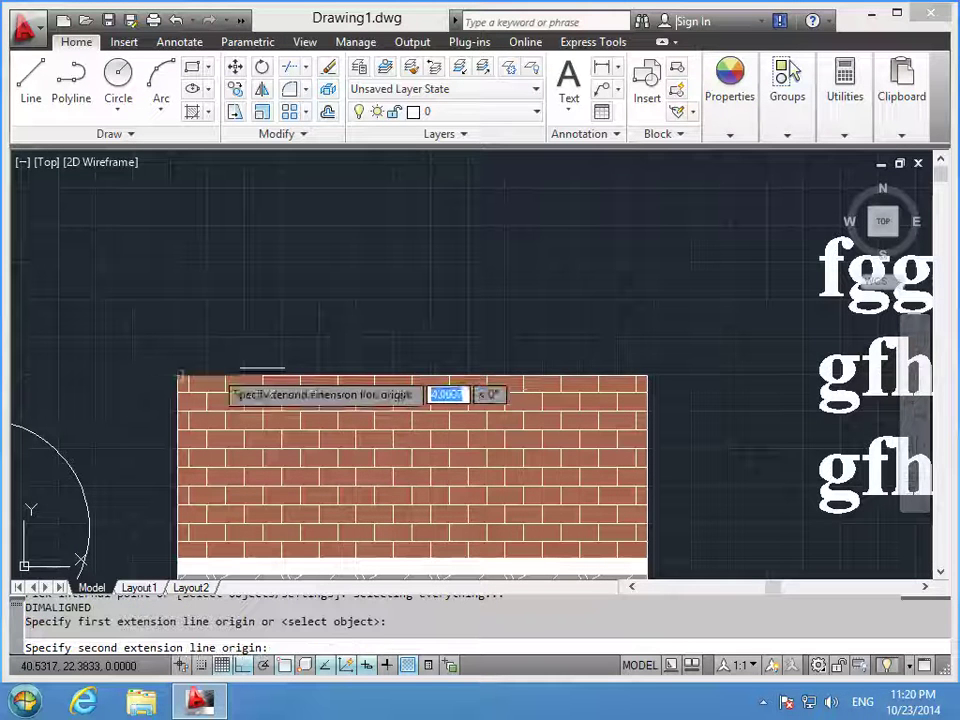
pyautogui.click(645, 376)
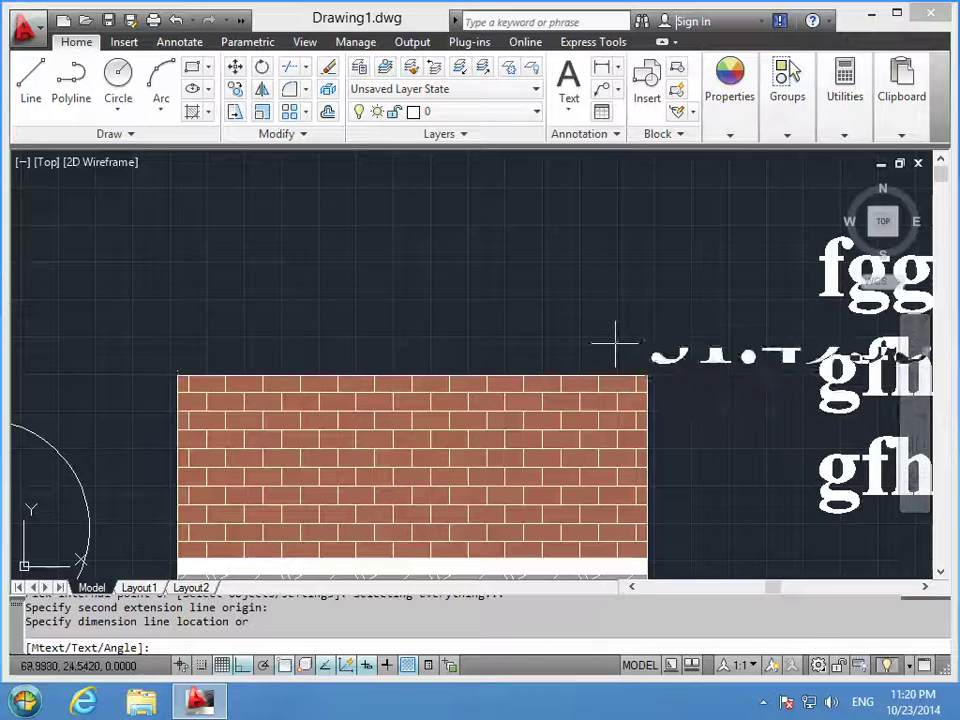
pyautogui.click(568, 339)
# - Select the new 31.4933 [799.93] dimension and grab its text to move it
pyautogui.moveTo(500, 420); pyautogui.dragTo(120, 395, button='middle')
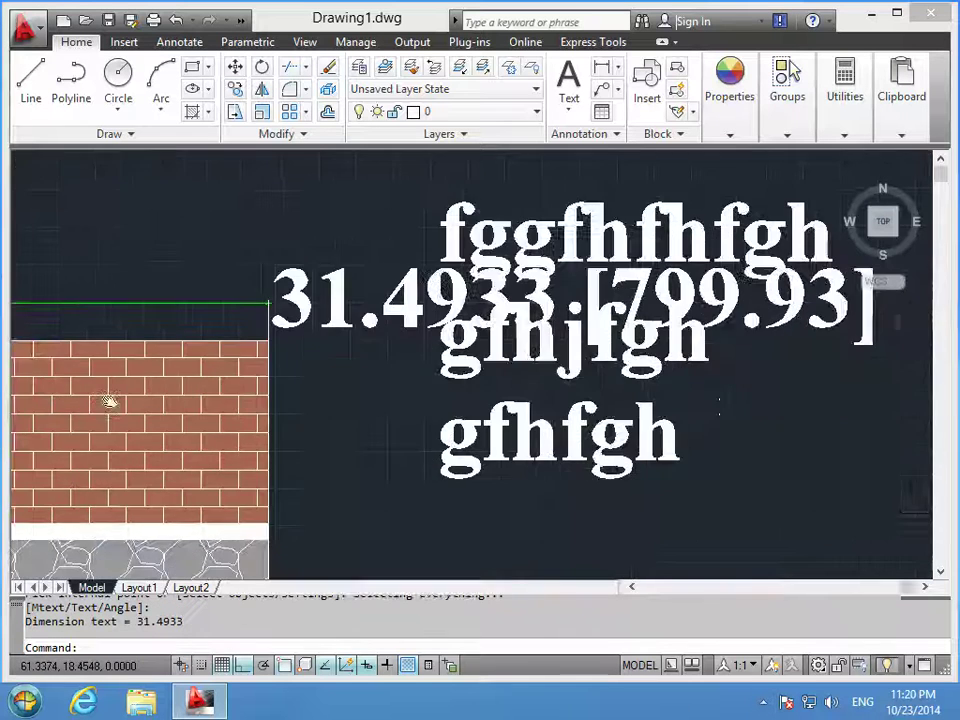
pyautogui.scroll(-4, 368, 377)
pyautogui.scroll(2, 368, 377)
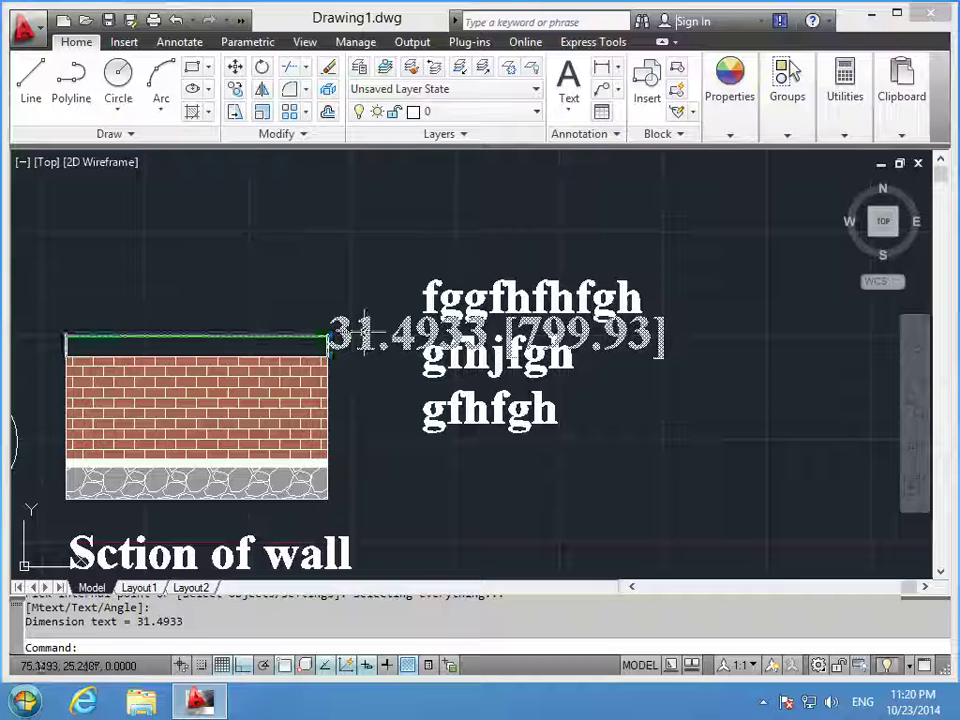
pyautogui.click(366, 332)
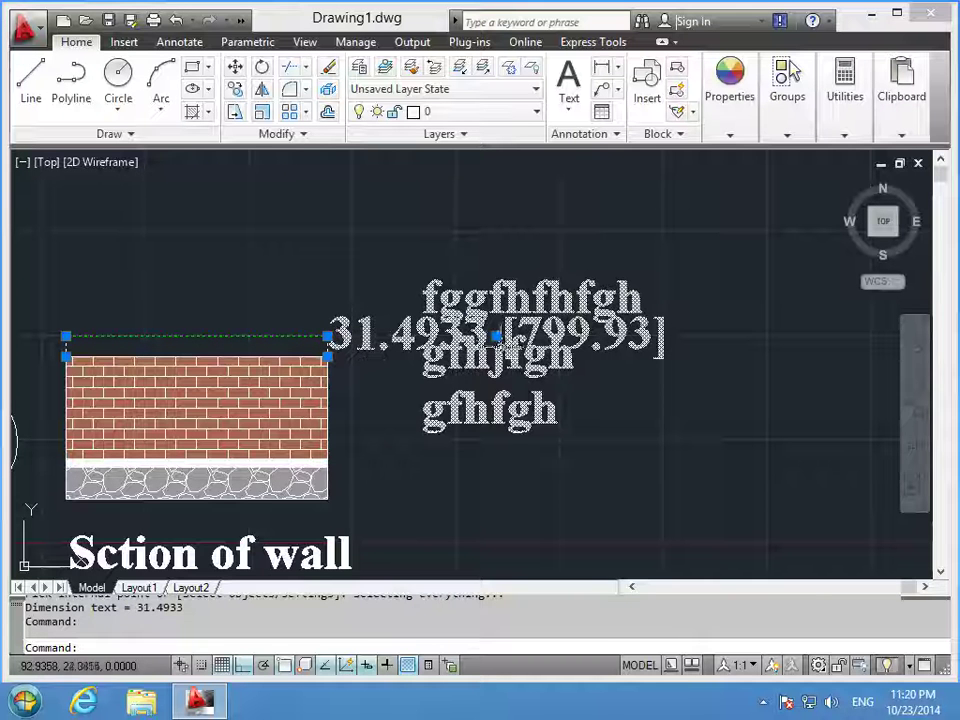
pyautogui.click(495, 337)
# - Drop the dimension text just above the wall and zoom in on the dimensioned wall
pyautogui.click(285, 261)
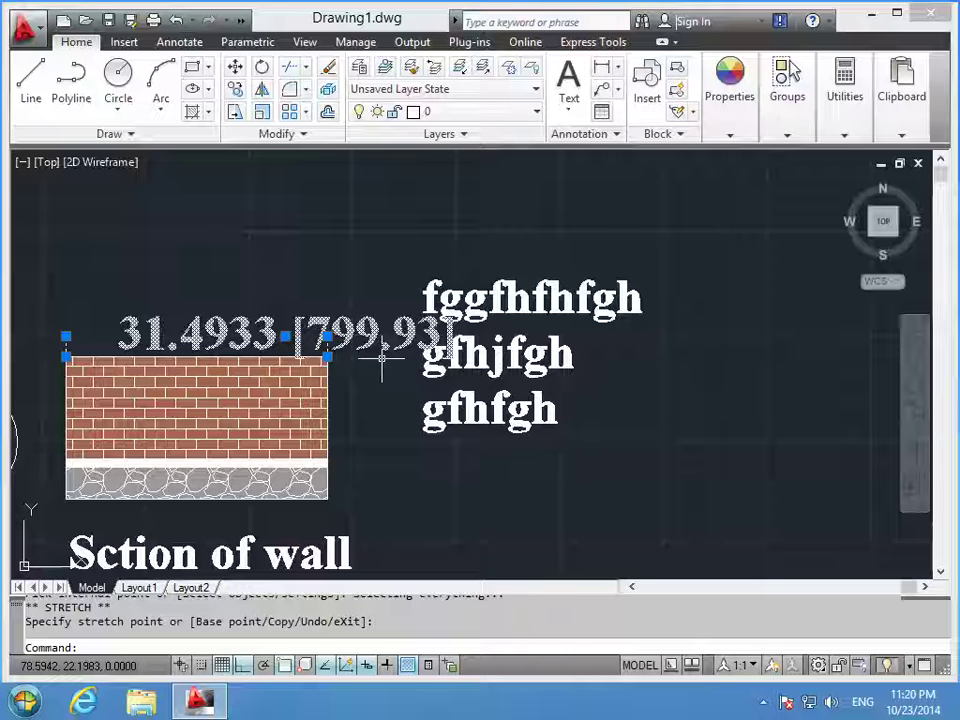
pyautogui.scroll(-2, 365, 395)
pyautogui.scroll(-1, 390, 430)
pyautogui.moveTo(407, 443); pyautogui.dragTo(575, 453, button='middle')
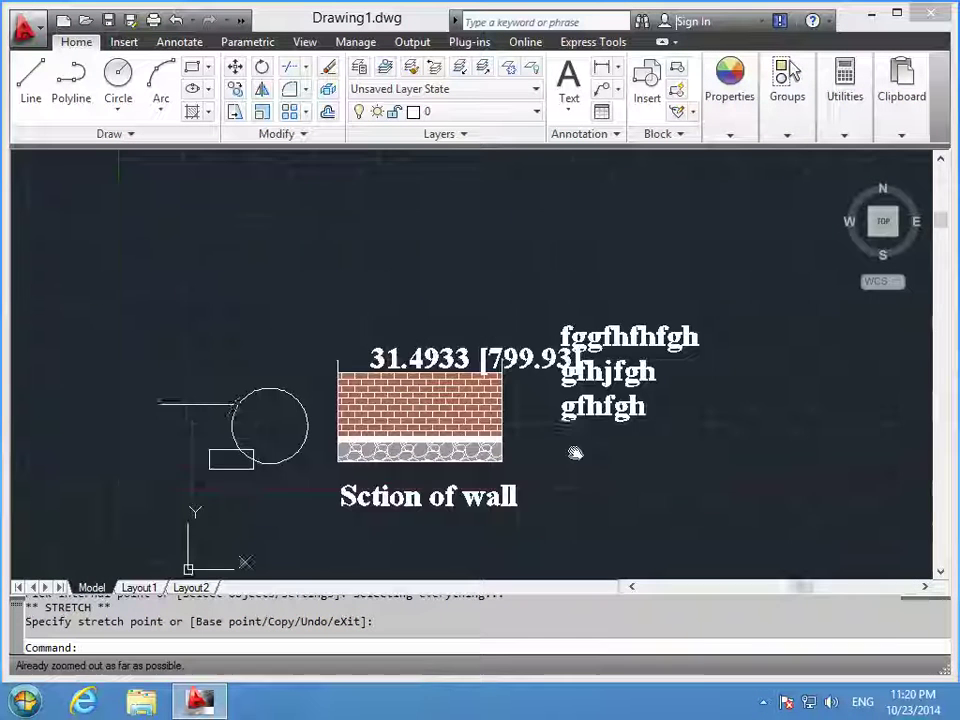
pyautogui.scroll(2, 405, 395)
pyautogui.scroll(2, 405, 395)
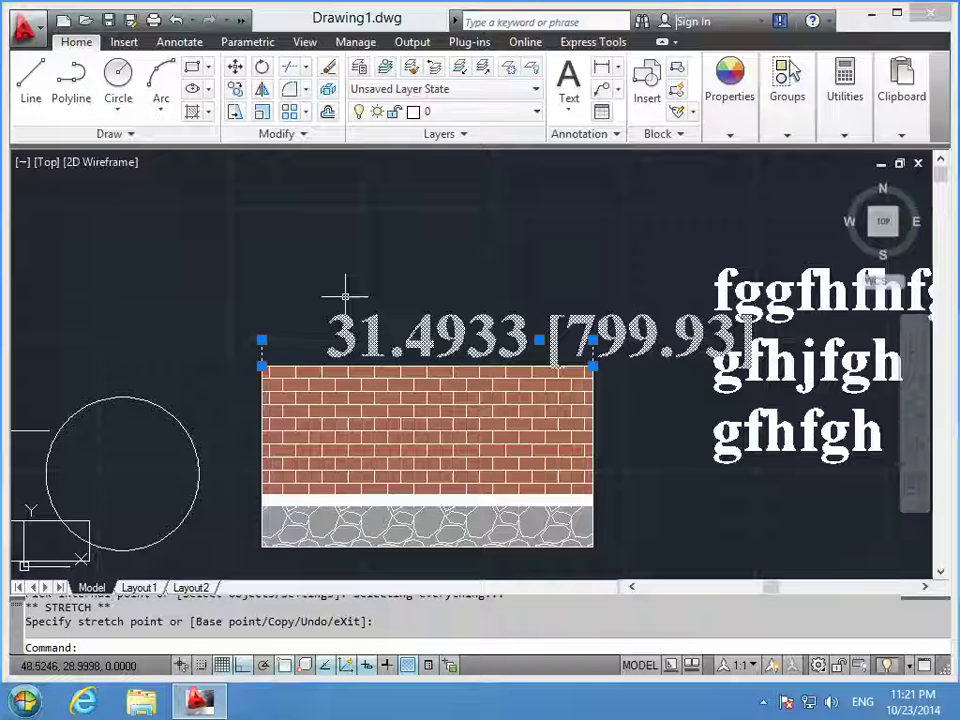
# - Delete the wall dimension, cancel a stray text command, and open the Dimension Style Manager with D
pyautogui.press('Delete')
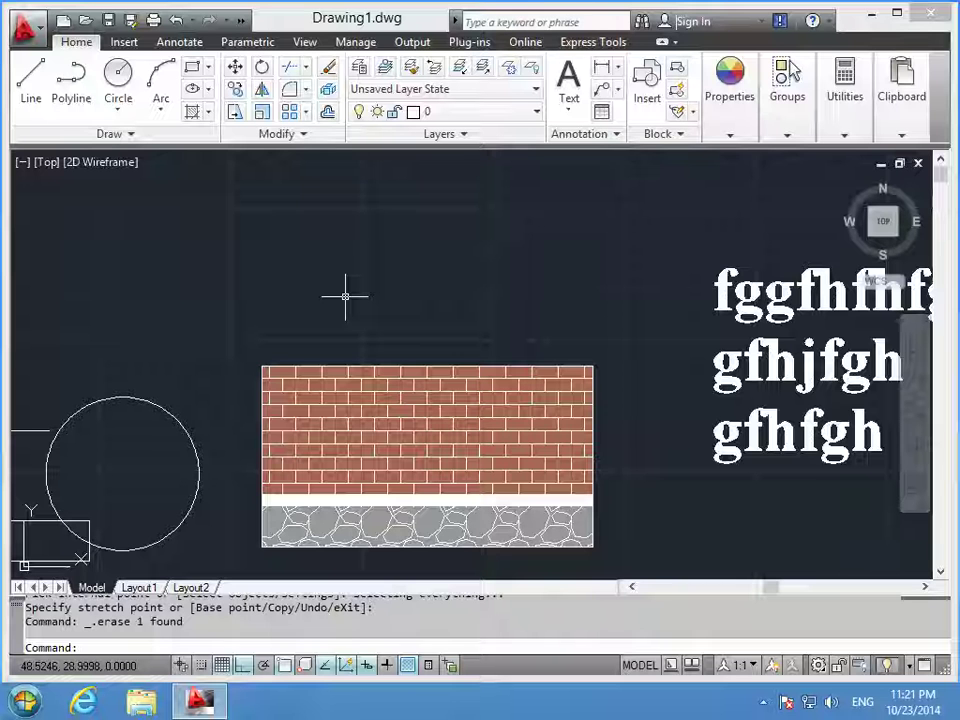
pyautogui.write('T')
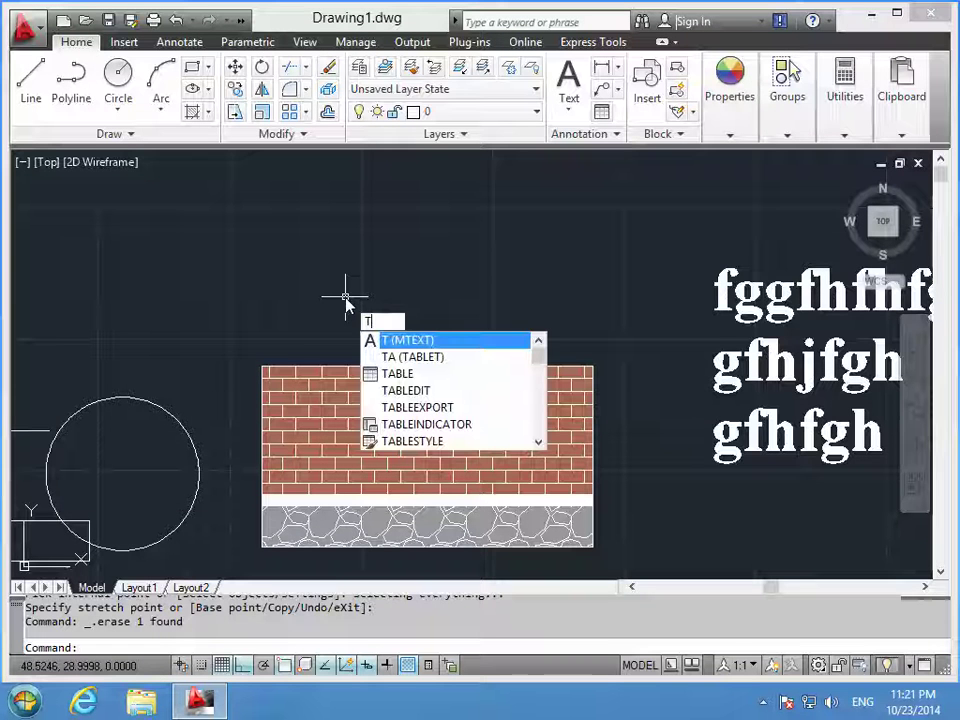
pyautogui.press('Return')
pyautogui.press('Escape')
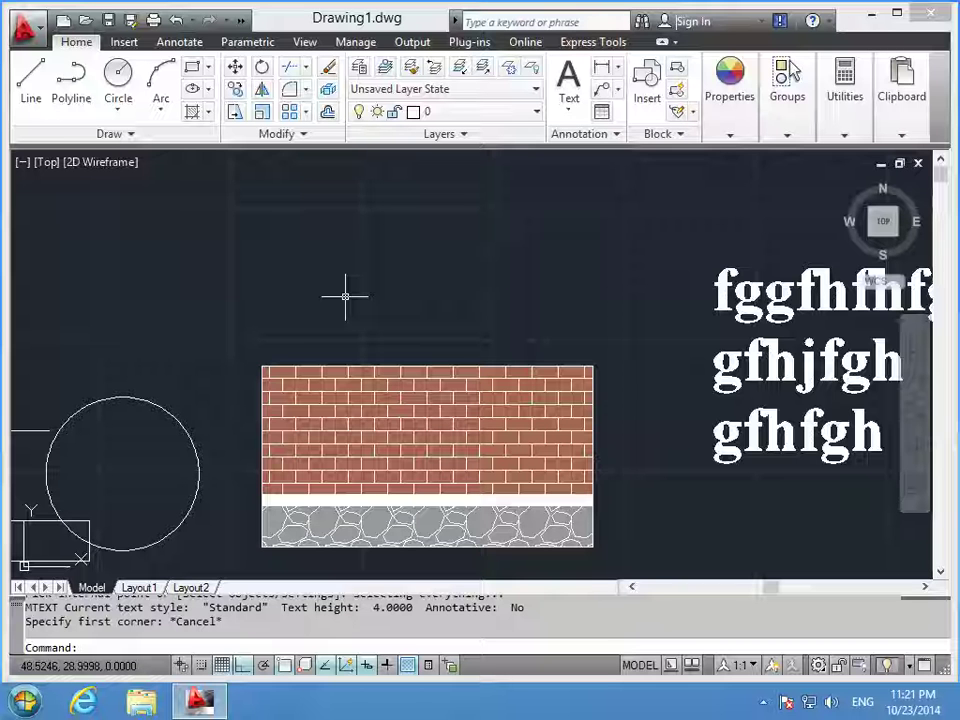
pyautogui.write('d')
pyautogui.press('Return')
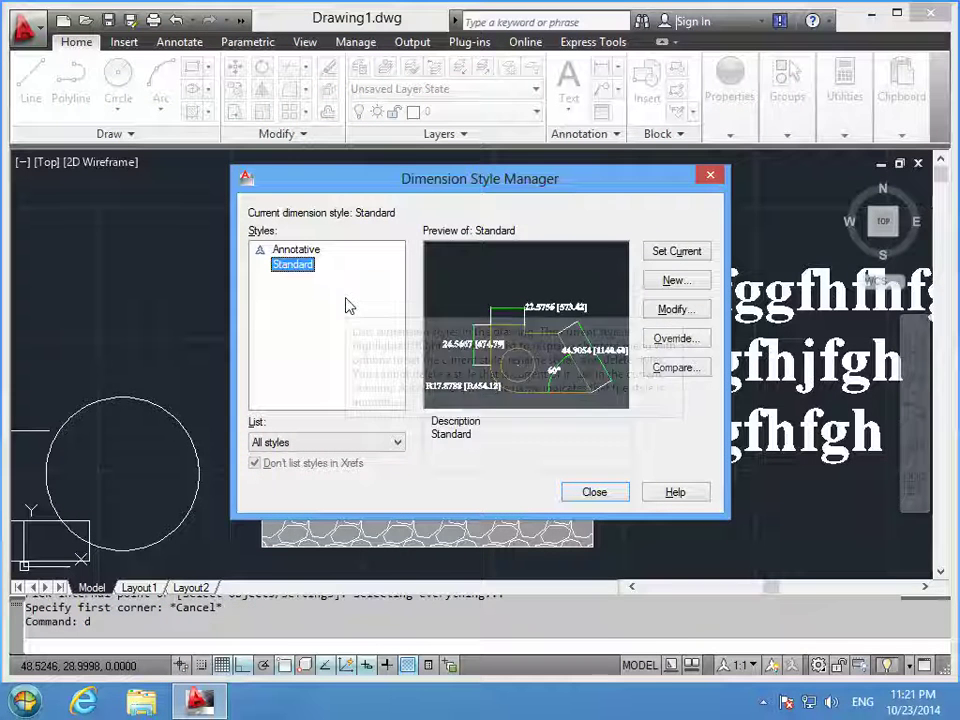
# - Open the Standard dimension style for editing and review its Symbols and Arrows, Text, Fit, Primary and Alternate Units tabs
pyautogui.click(672, 309)
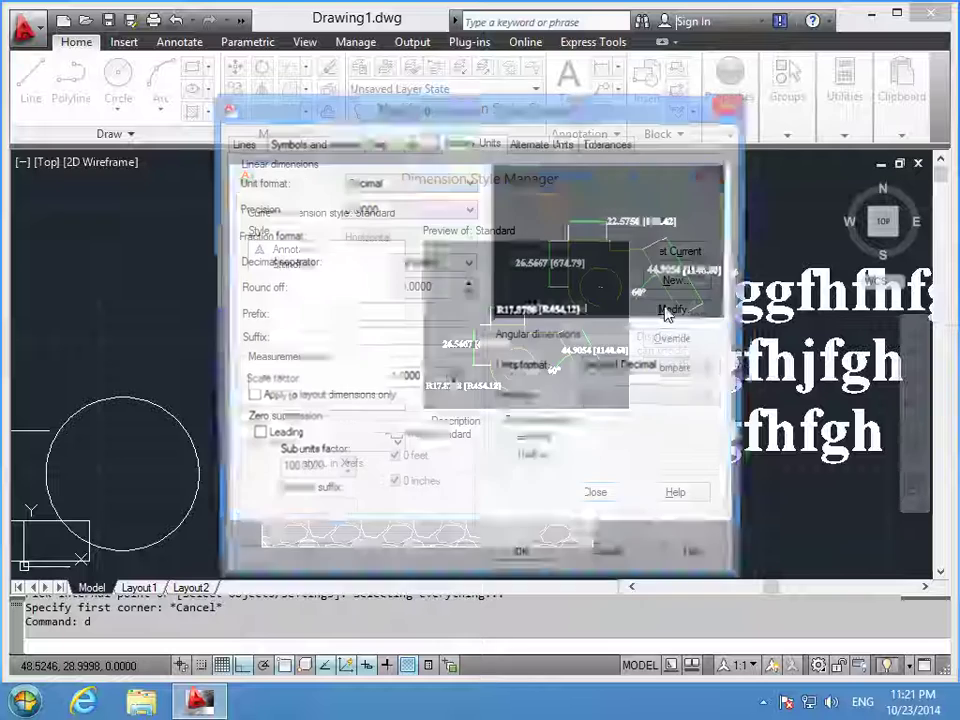
pyautogui.click(350, 145)
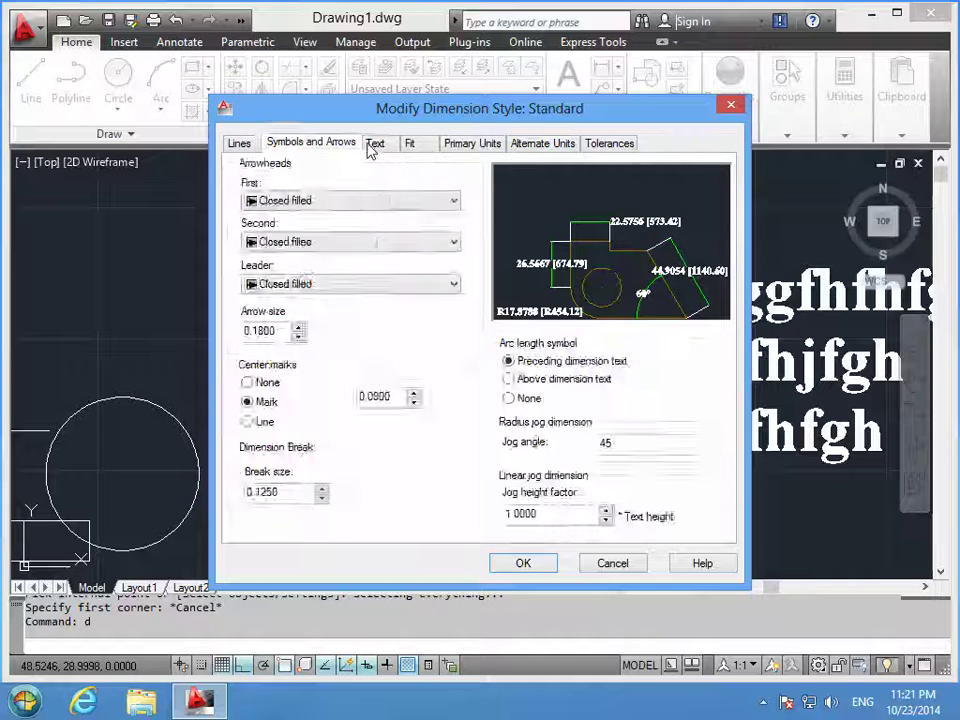
pyautogui.click(373, 145)
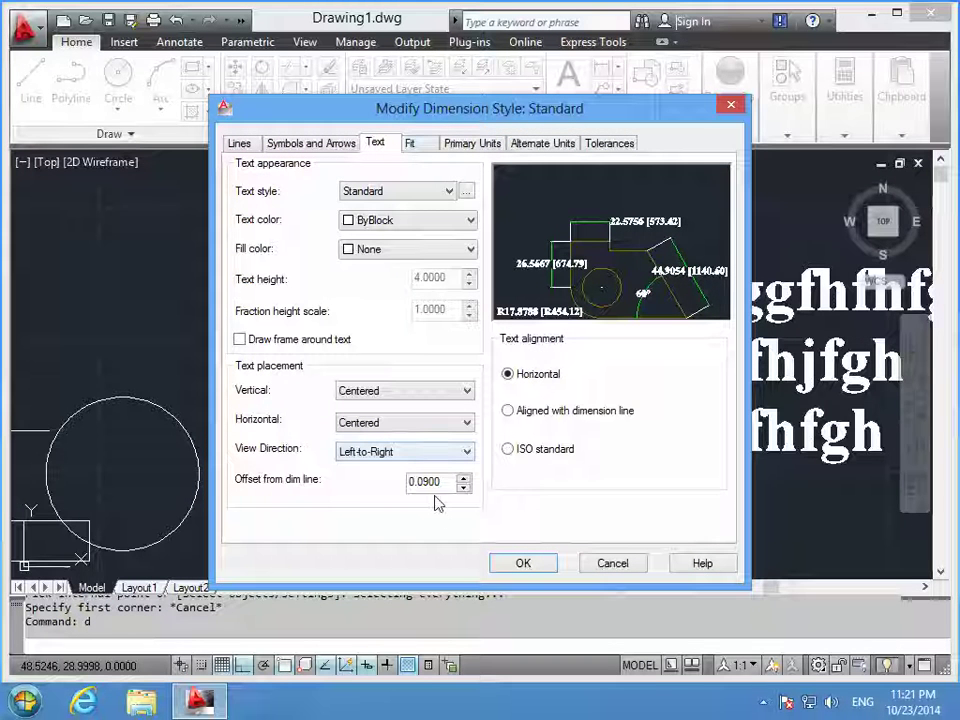
pyautogui.click(411, 144)
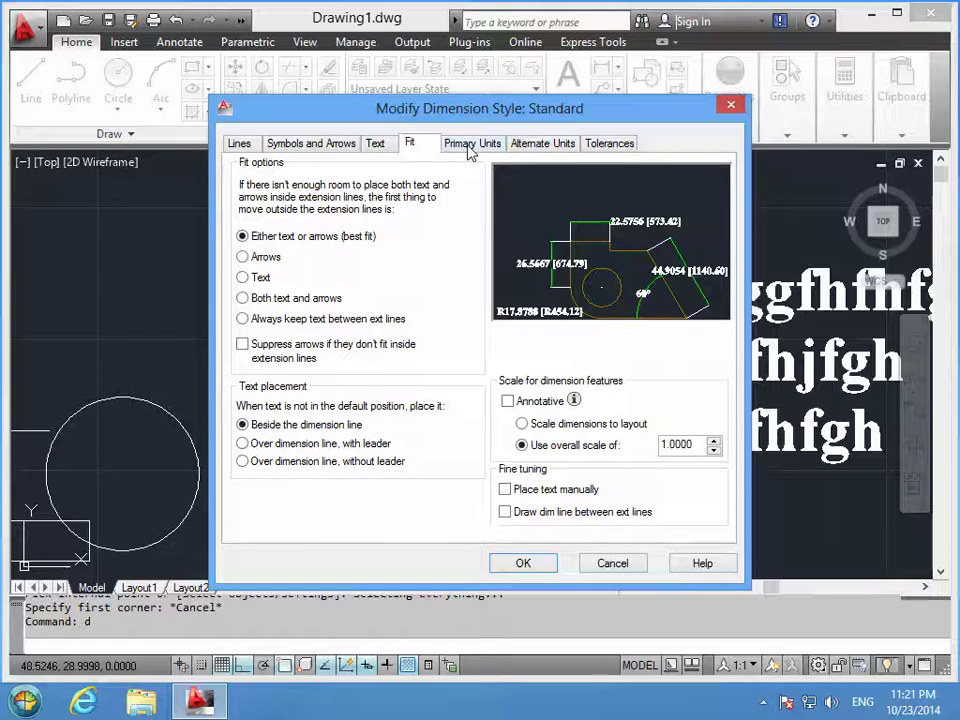
pyautogui.click(470, 145)
pyautogui.click(525, 145)
pyautogui.click(372, 145)
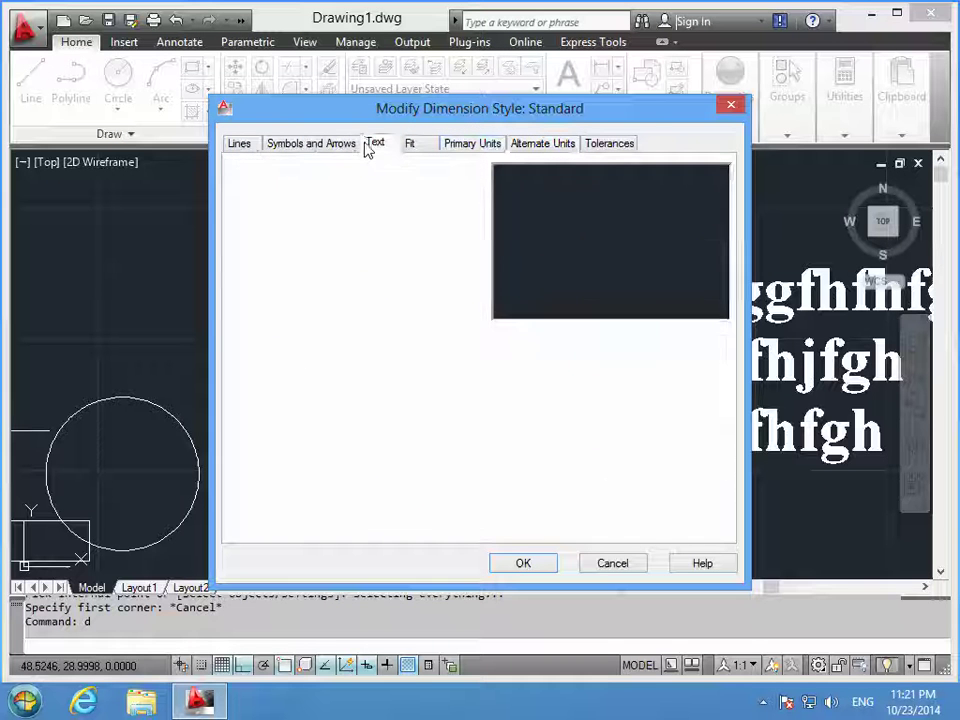
pyautogui.click(343, 146)
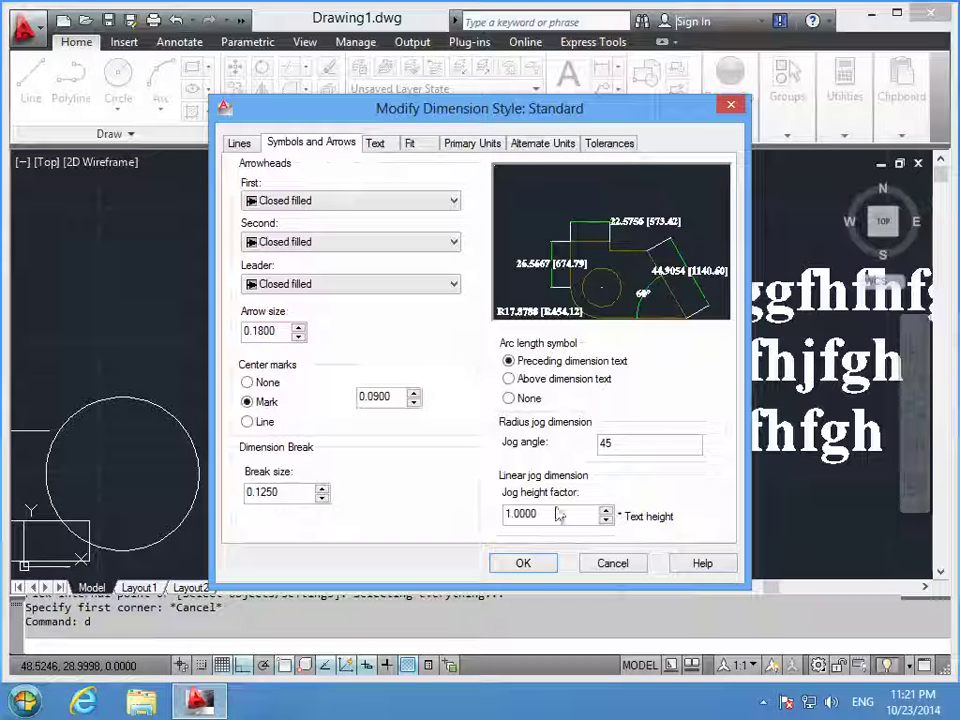
# - Set the jog height factor to 0.2000 and make Standard the current dimension style
pyautogui.doubleClick(551, 513)
pyautogui.write('0')
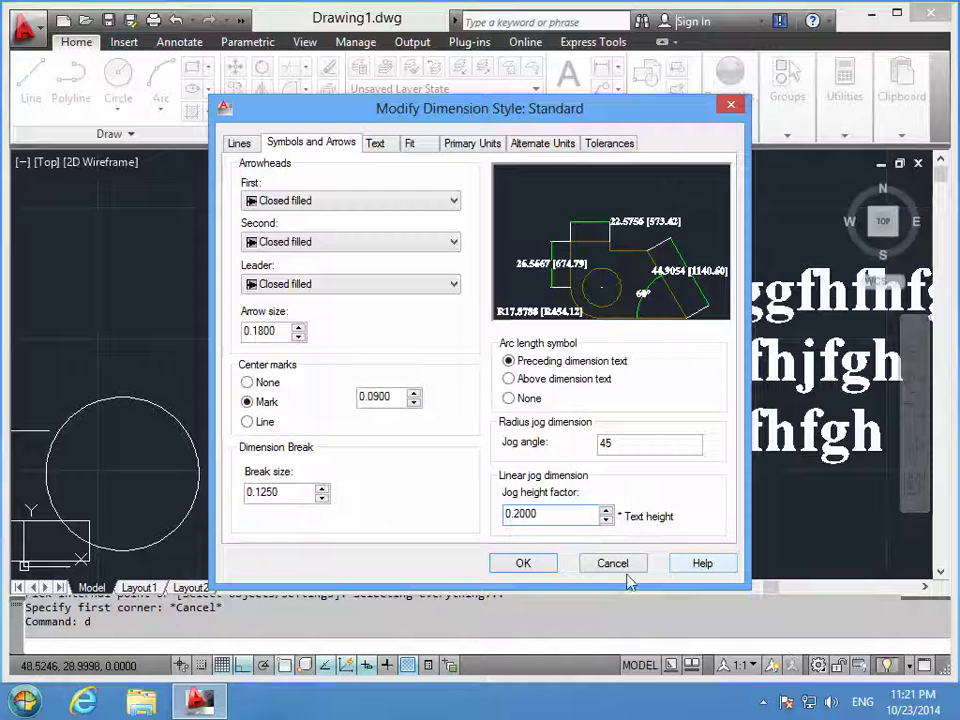
pyautogui.click(497, 563)
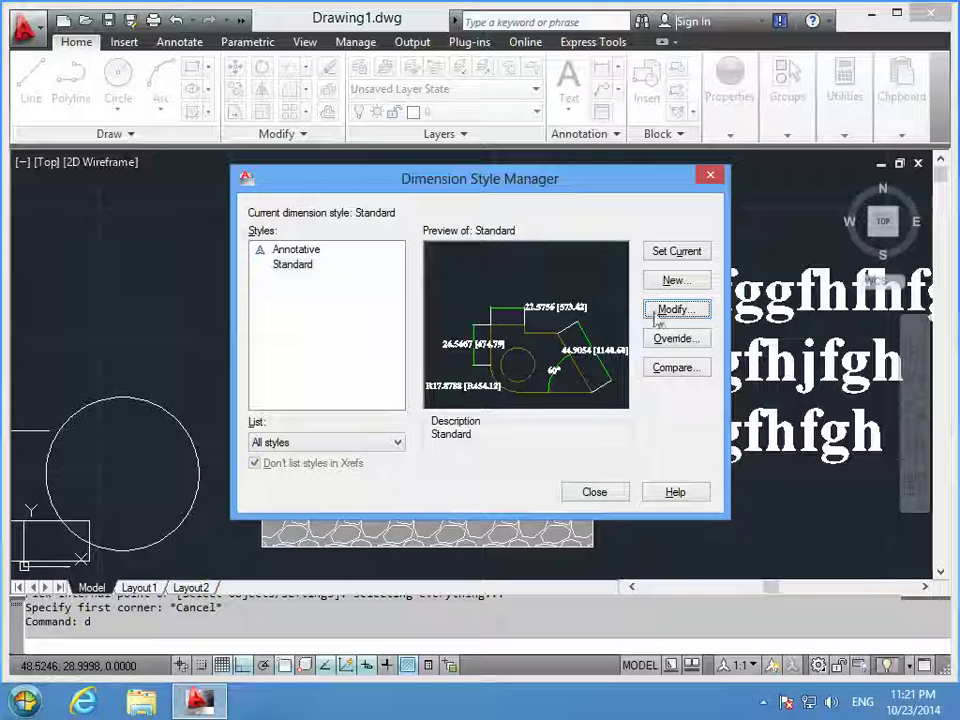
pyautogui.click(678, 253)
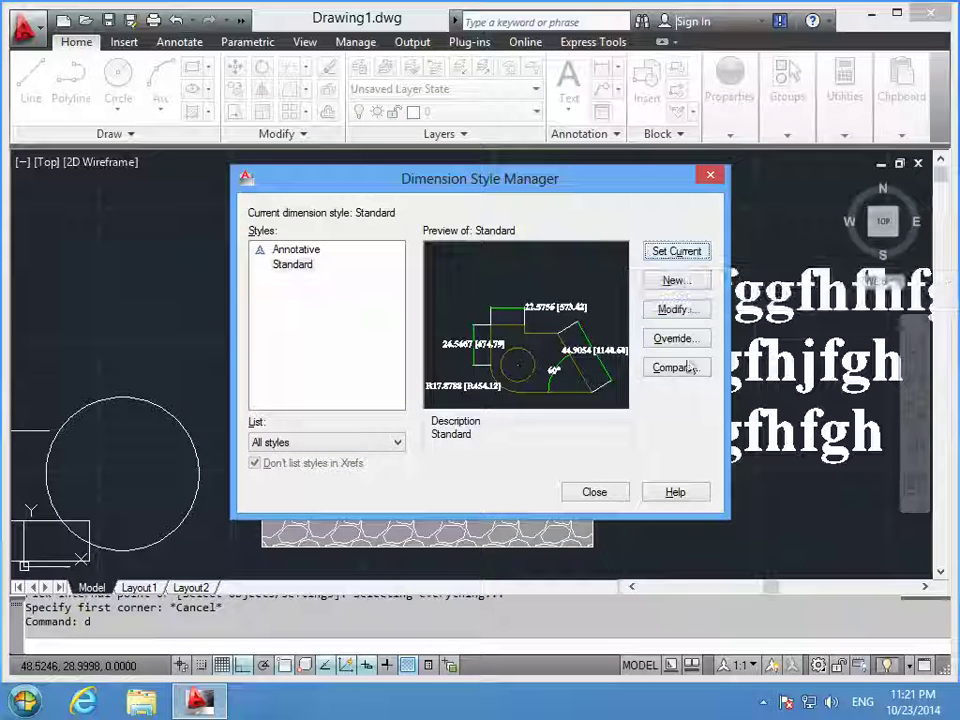
pyautogui.click(596, 492)
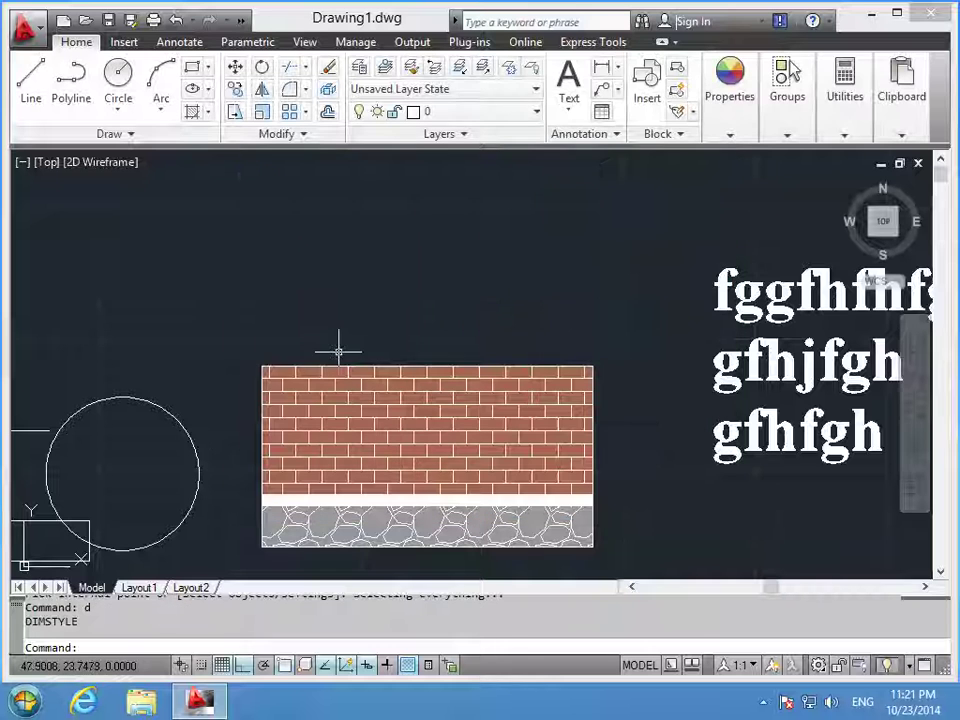
# - Add an aligned dimension (DAL) from the wall's top-left to top-right corner, placed above the wall
pyautogui.write('dal')
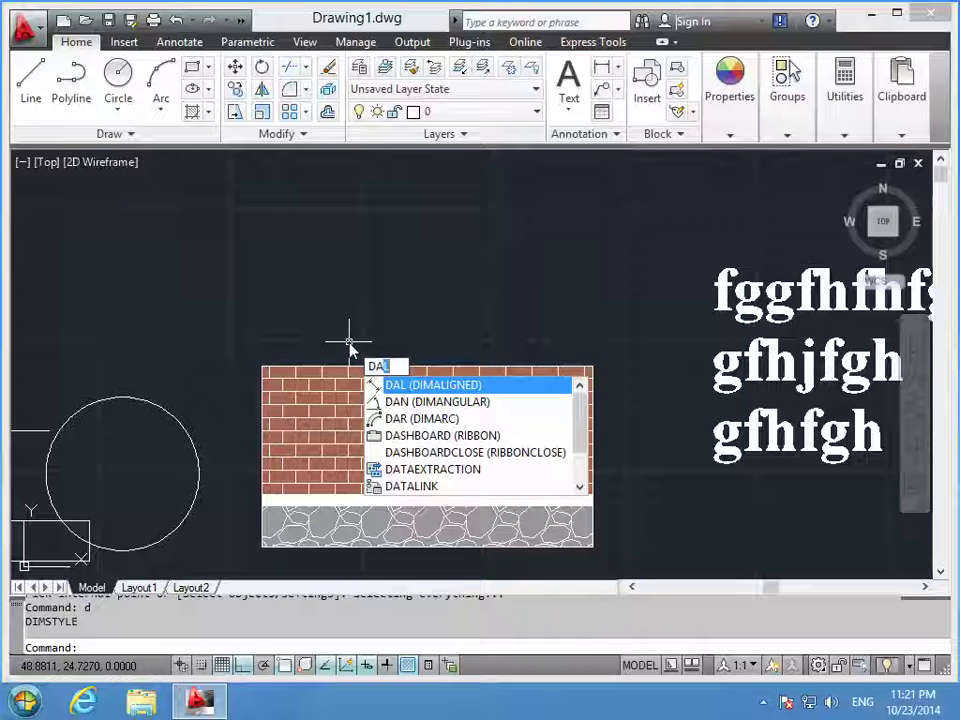
pyautogui.press('Return')
pyautogui.click(263, 369)
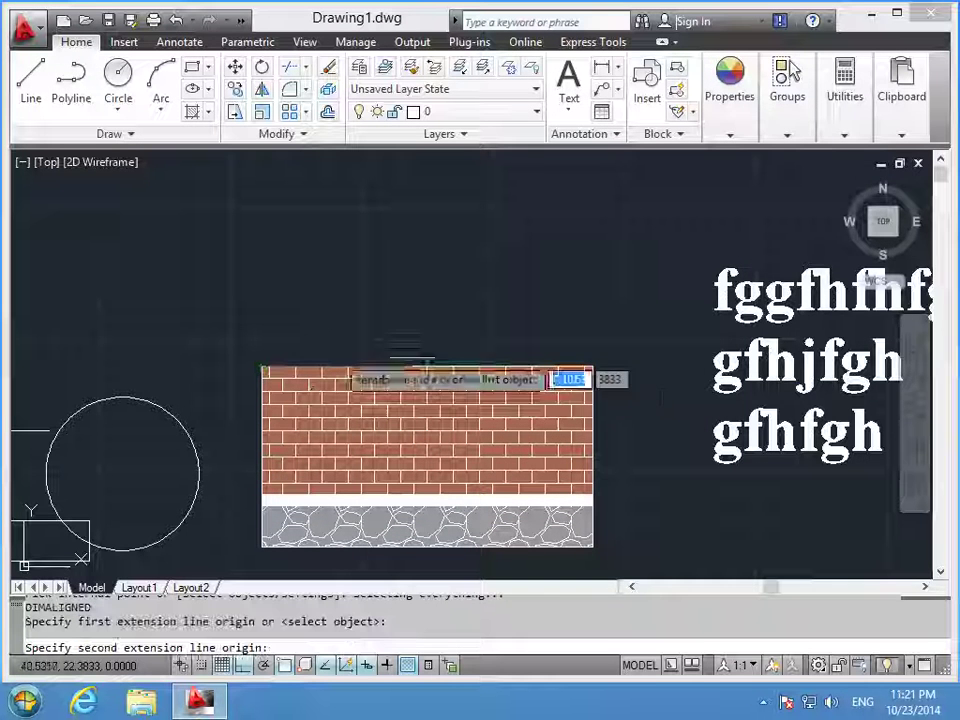
pyautogui.click(592, 369)
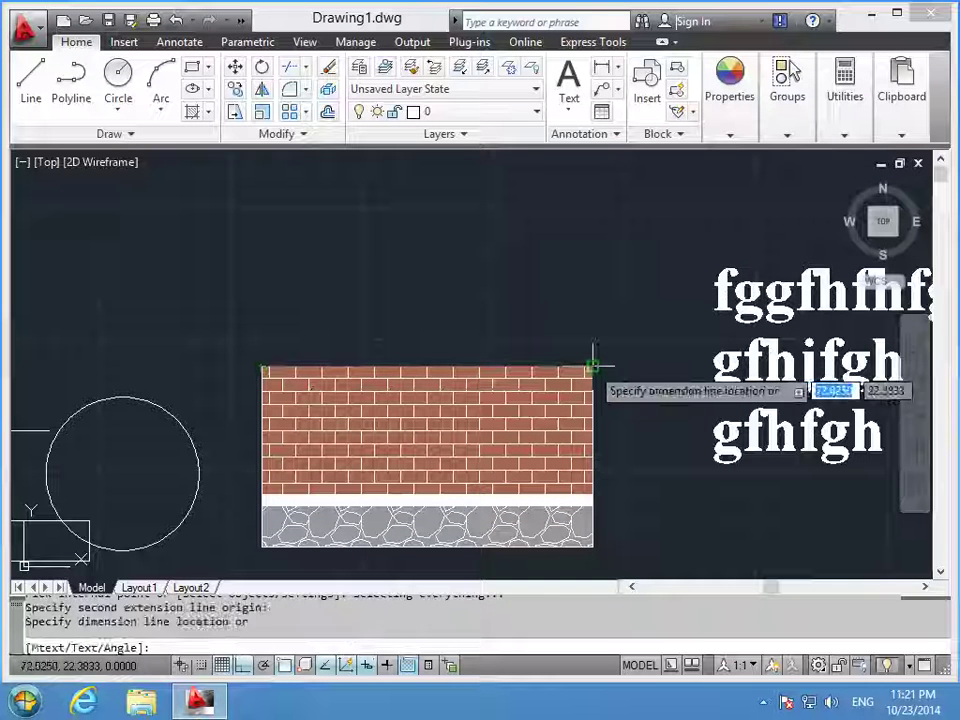
pyautogui.click(591, 312)
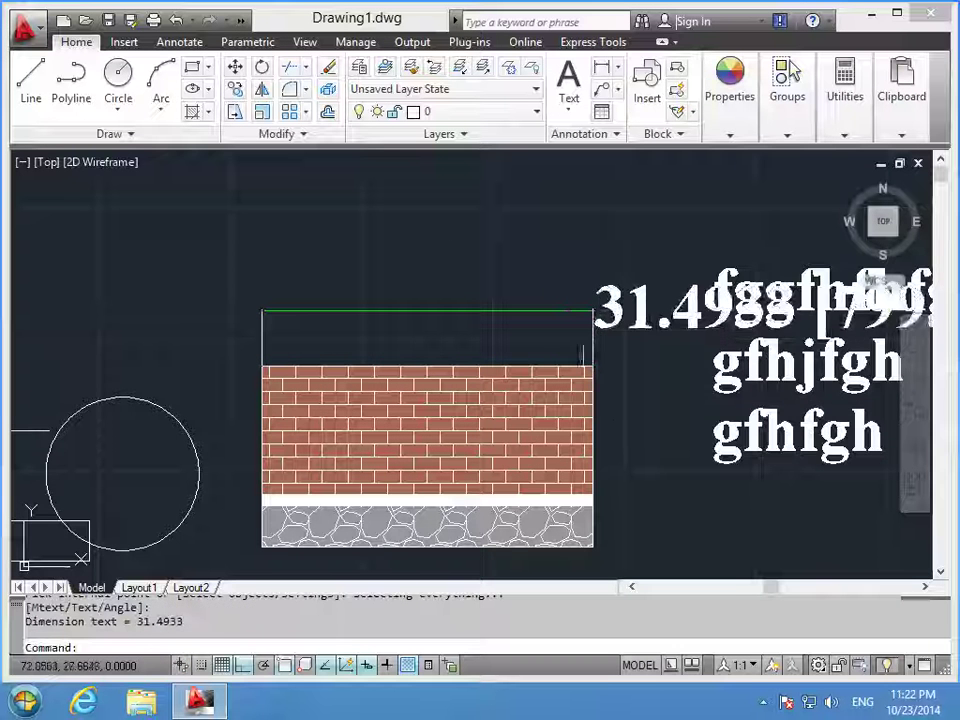
# - Inspect the new 31.4933 [799.93] dimension and recentre the drawing view
pyautogui.scroll(-3, 508, 366)
pyautogui.scroll(2, 552, 378)
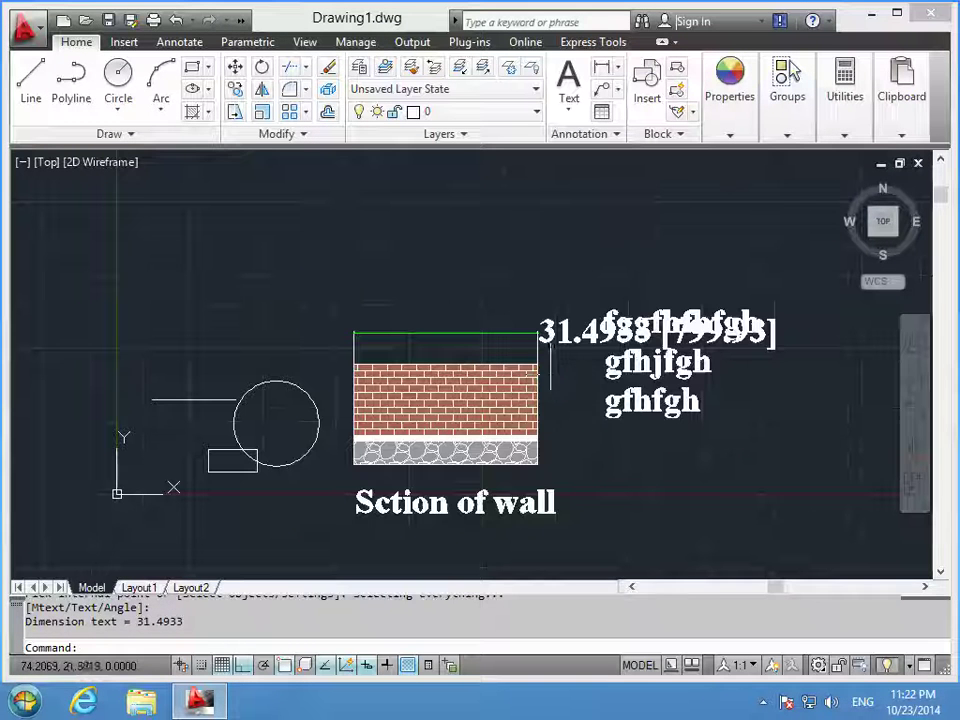
pyautogui.click(552, 340)
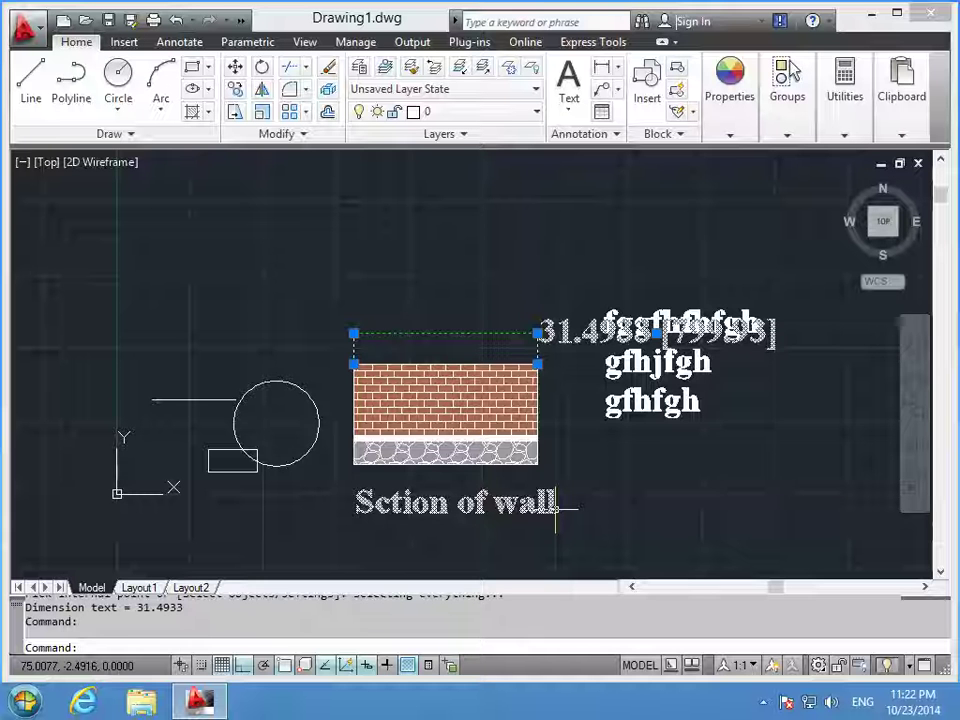
pyautogui.press('Escape')
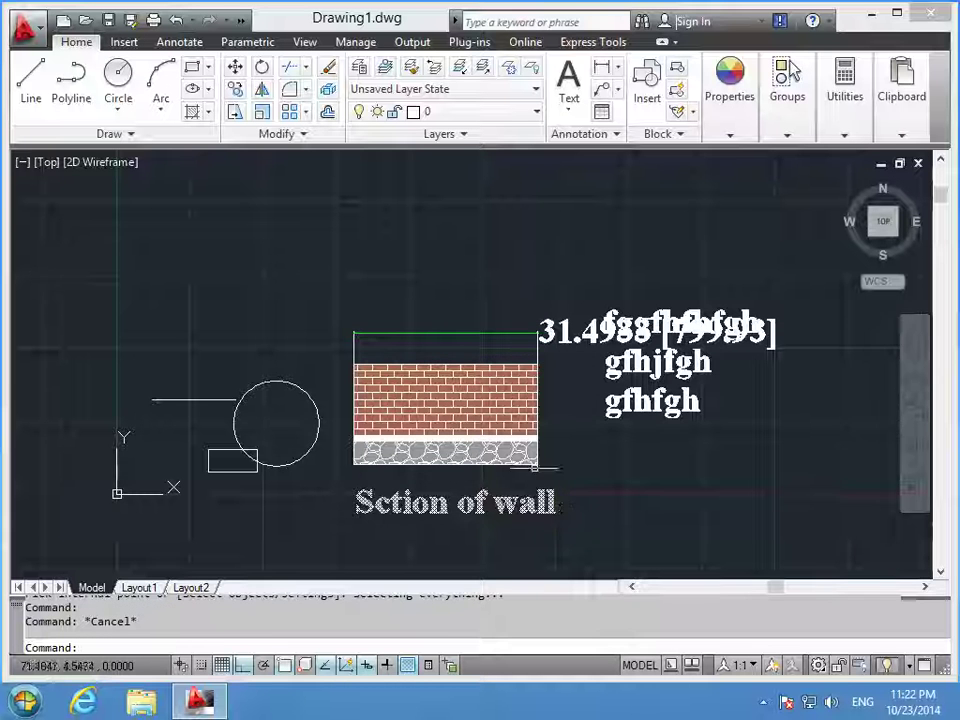
pyautogui.scroll(2, 590, 450)
pyautogui.moveTo(578, 456); pyautogui.dragTo(676, 443, button='middle')
pyautogui.scroll(-3, 675, 450)
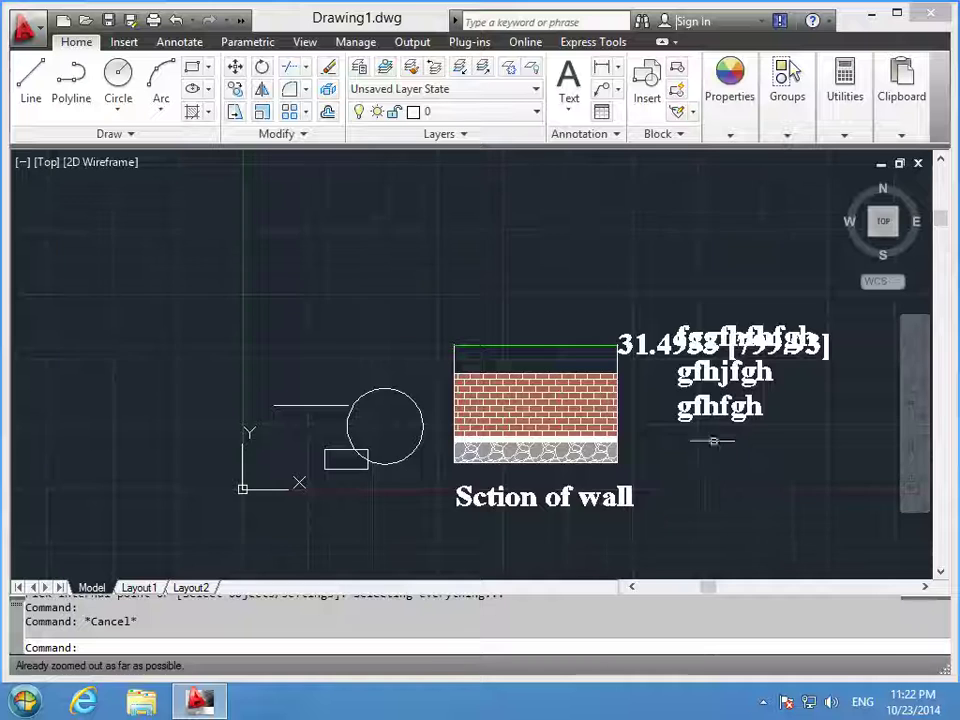
pyautogui.scroll(2, 708, 437)
pyautogui.scroll(-2, 641, 391)
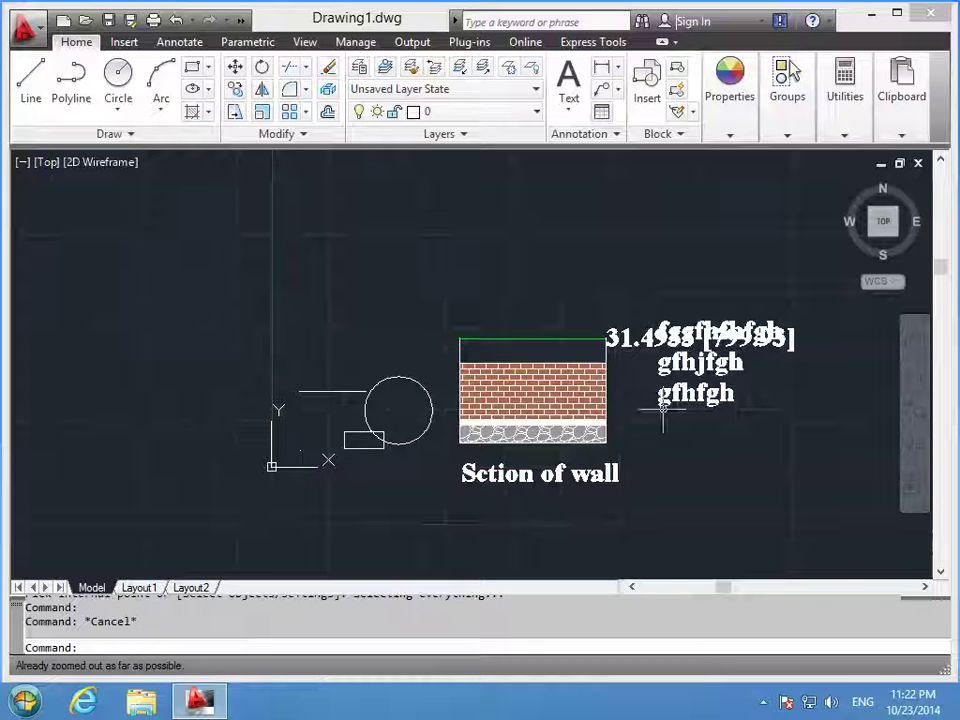